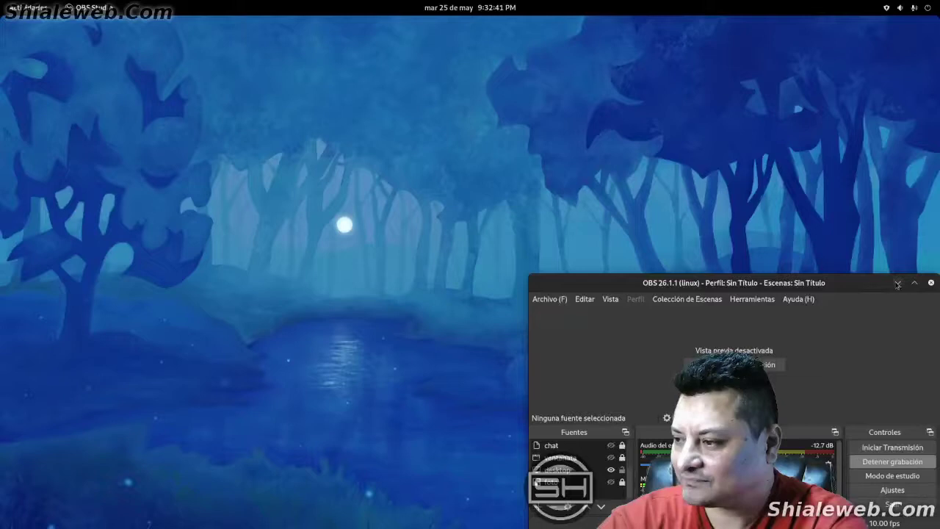
Minimize OBS and show the empty workspace in the Activities overview
click(897, 283)
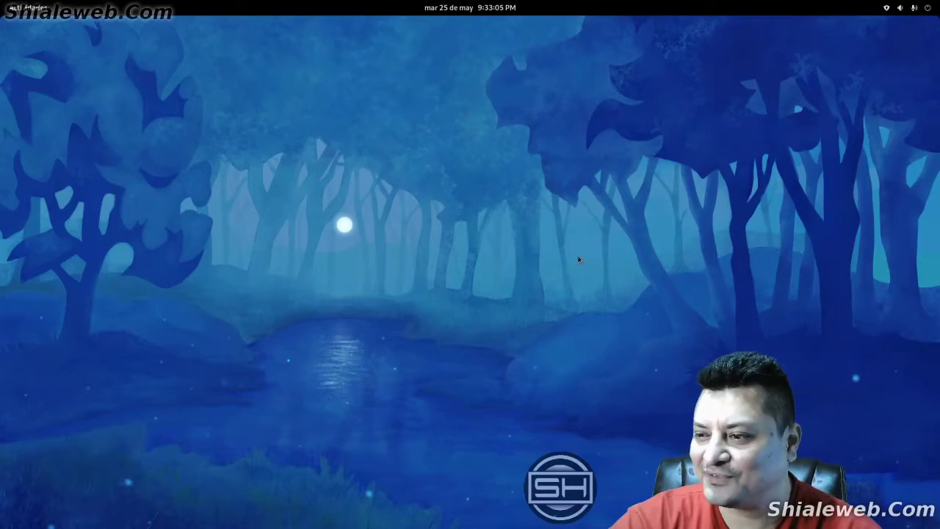
key(super)
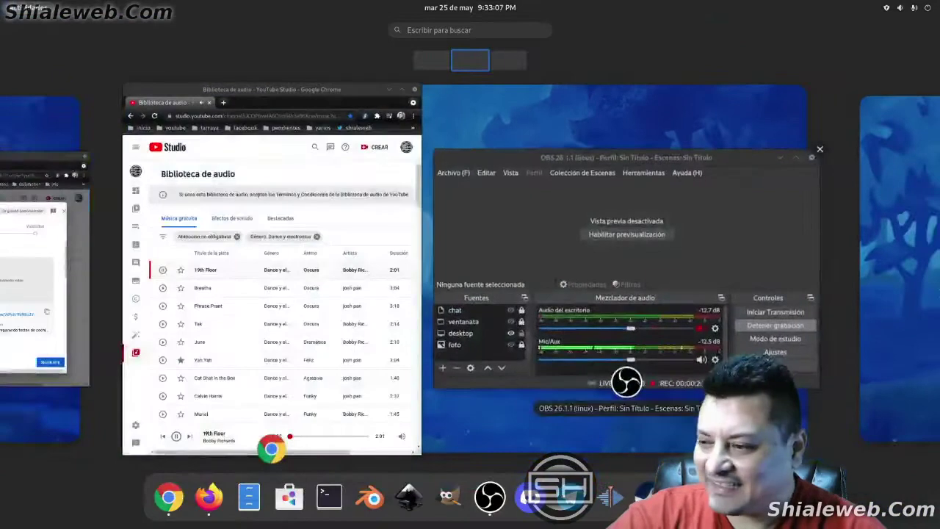
scroll(624, 279, down, 1)
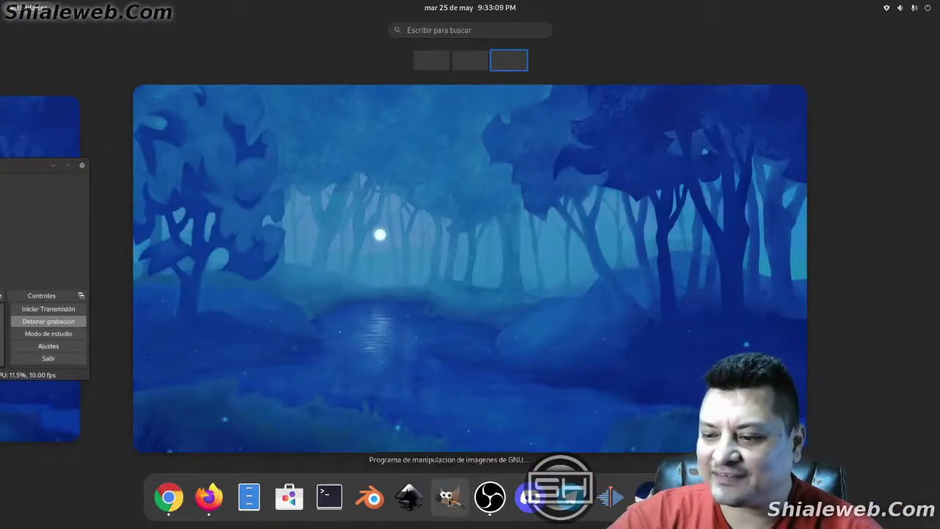
Launch GIMP and open Ayuda > Acerca de to view its version
click(449, 499)
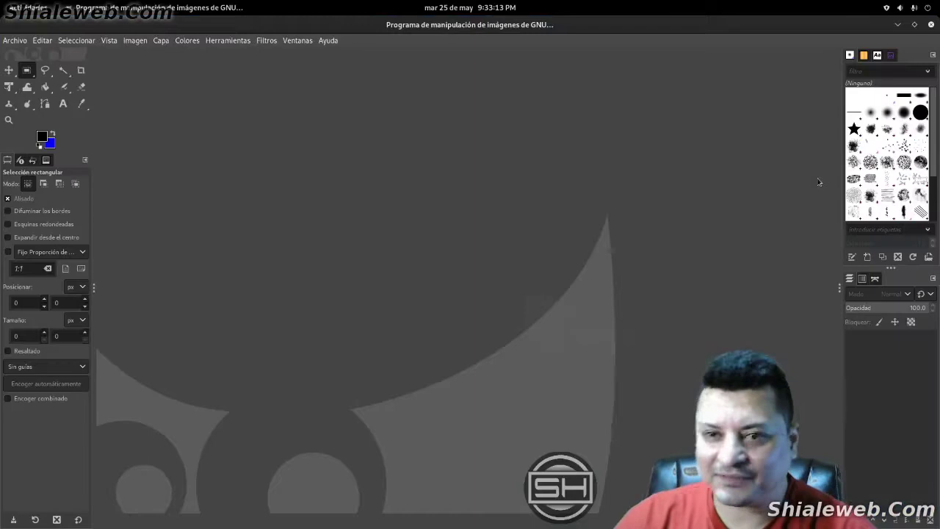
click(326, 40)
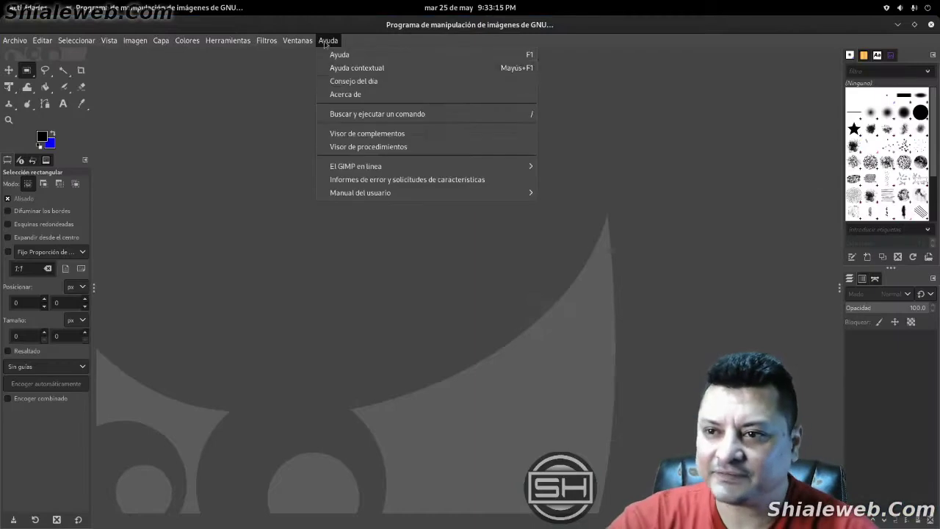
click(391, 95)
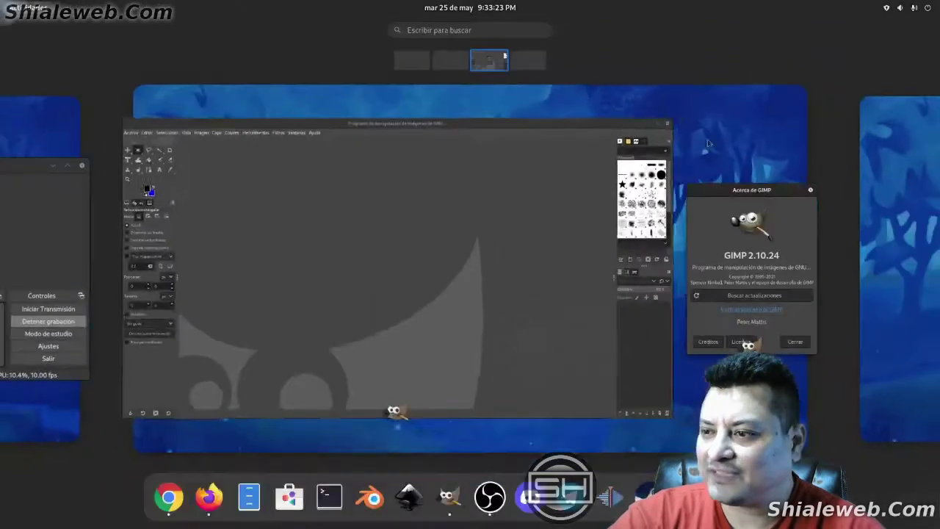
Move GIMP between workspaces, return to its window, and close the About dialog
drag(353, 220, 505, 56)
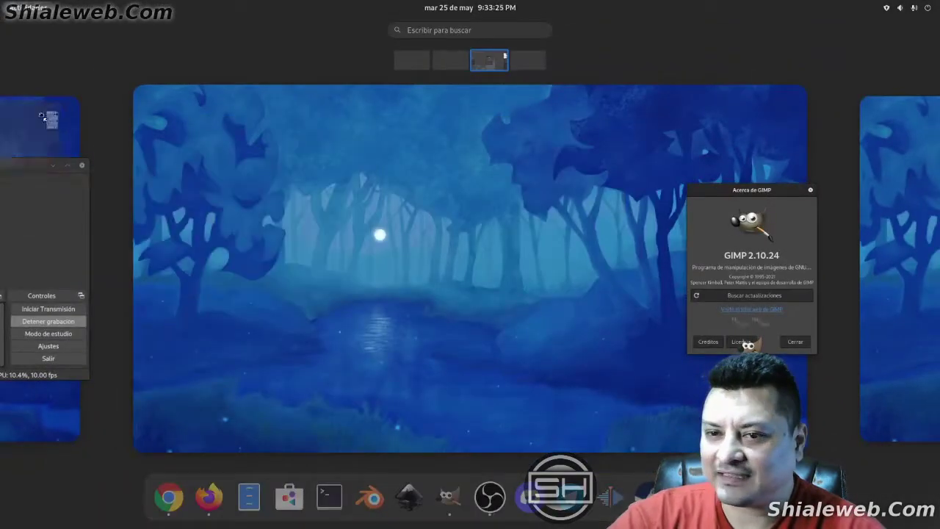
scroll(505, 202, up, 1)
click(506, 201)
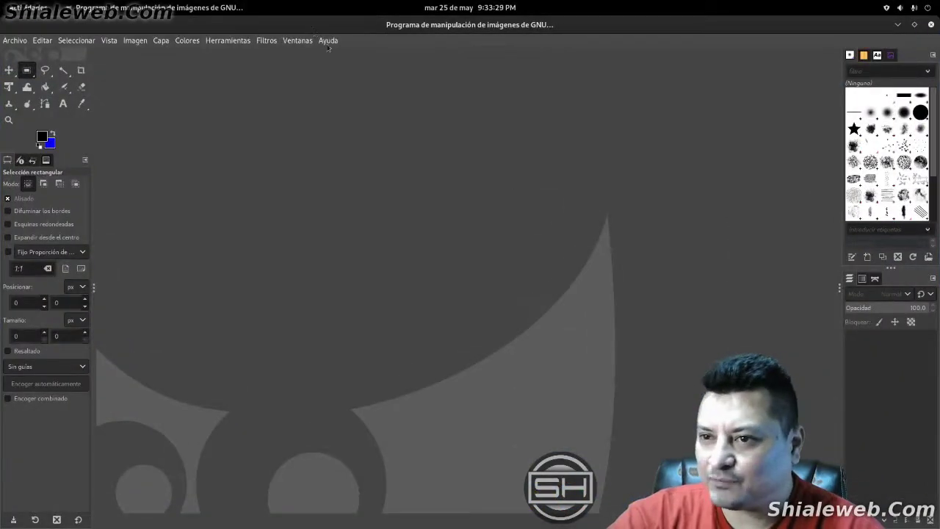
click(328, 40)
click(353, 102)
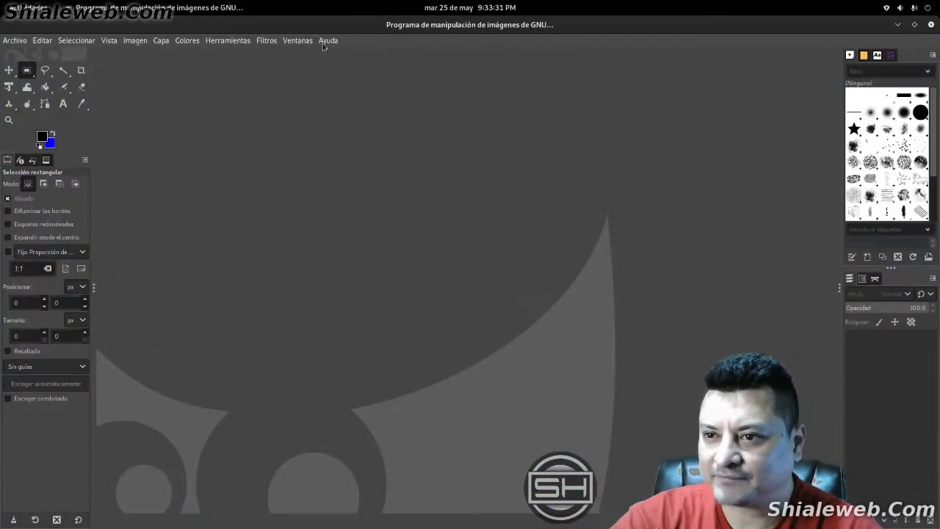
mouse_move(1, 2)
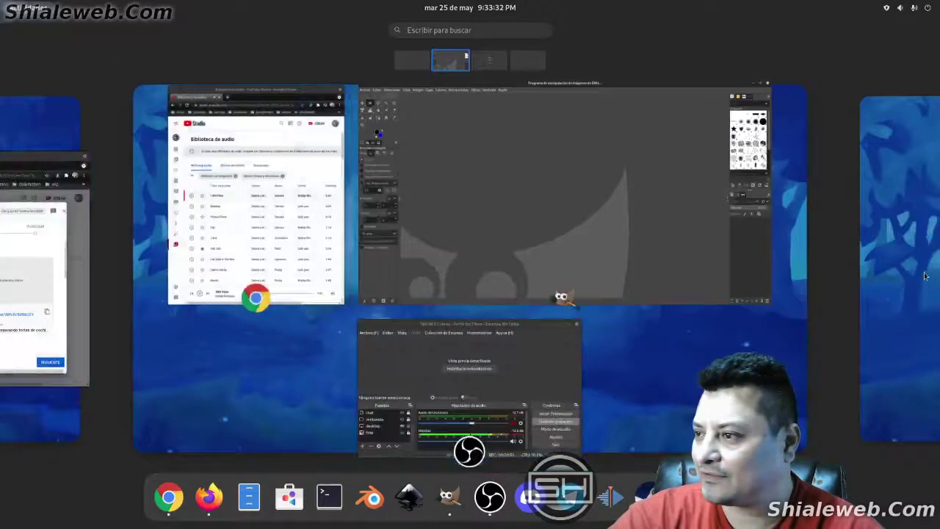
click(925, 275)
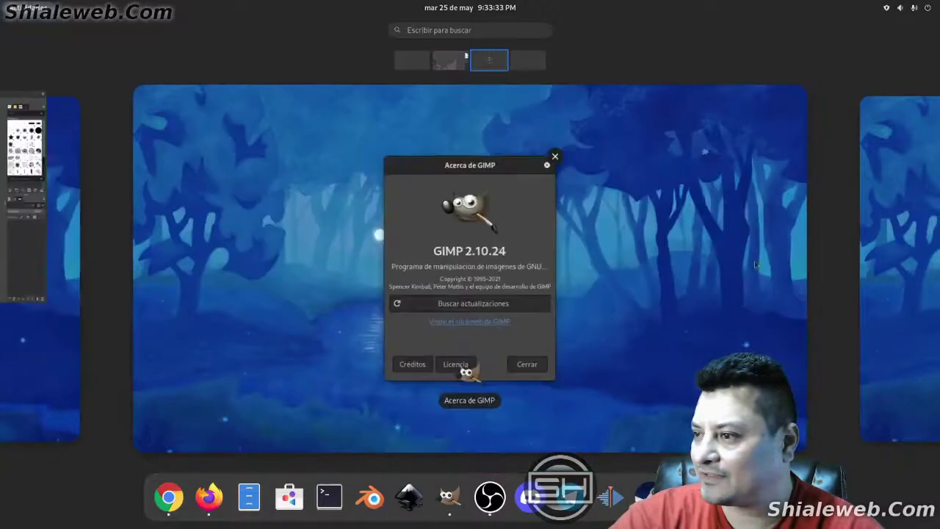
click(8, 202)
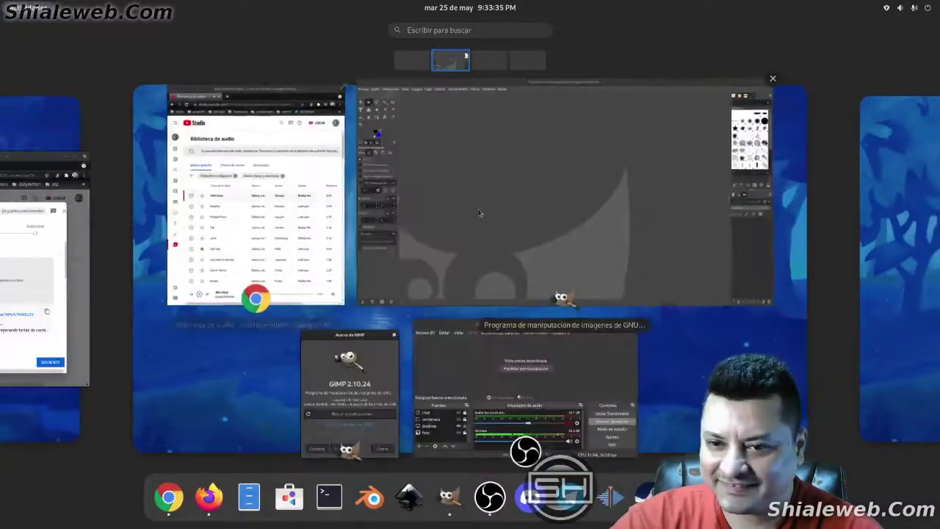
click(488, 219)
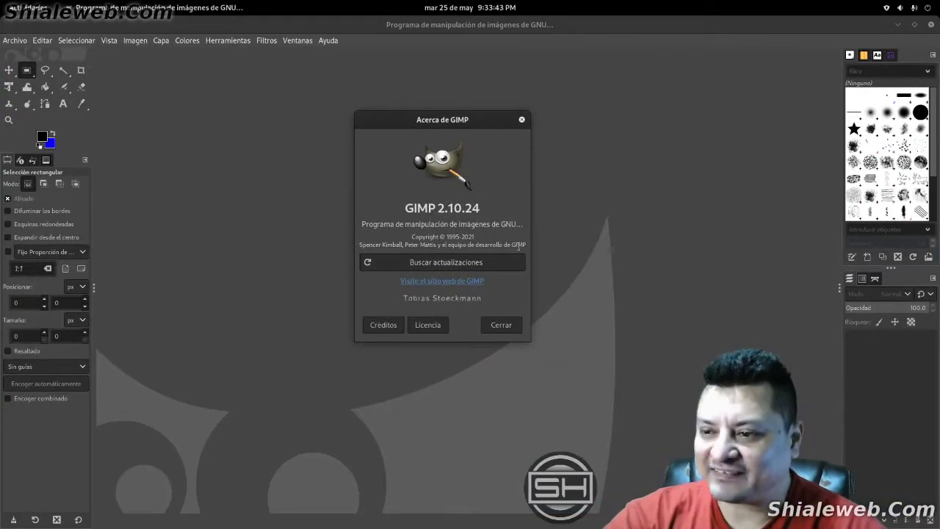
click(503, 326)
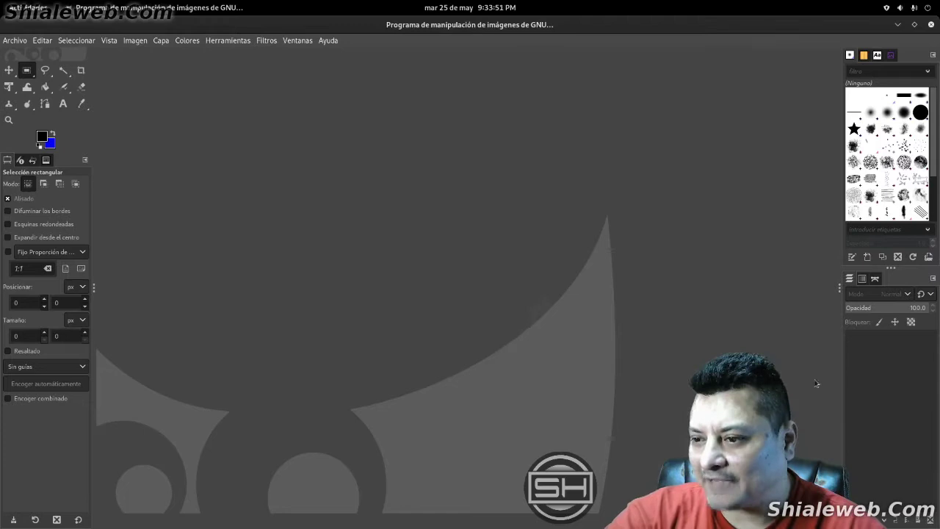
Create a new 1920×1080 px image with a blue background via Archivo > Nuevo
click(16, 41)
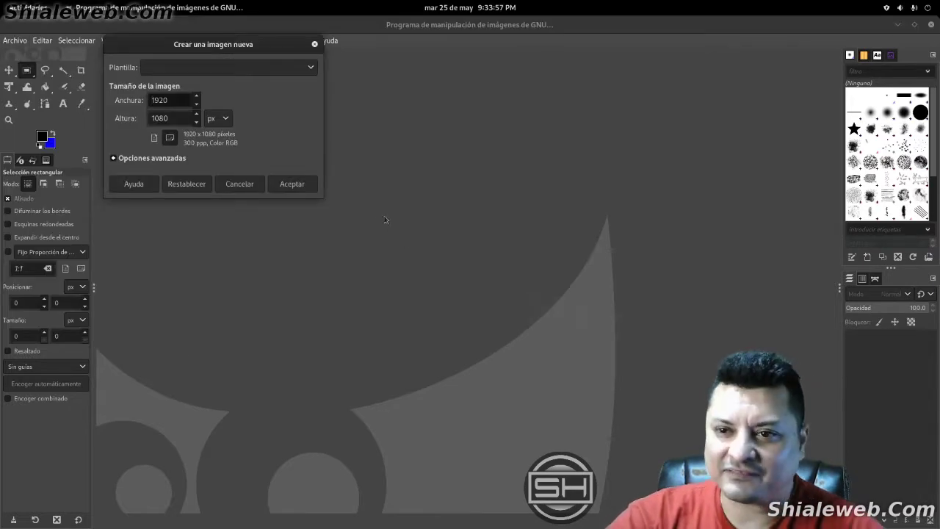
click(294, 184)
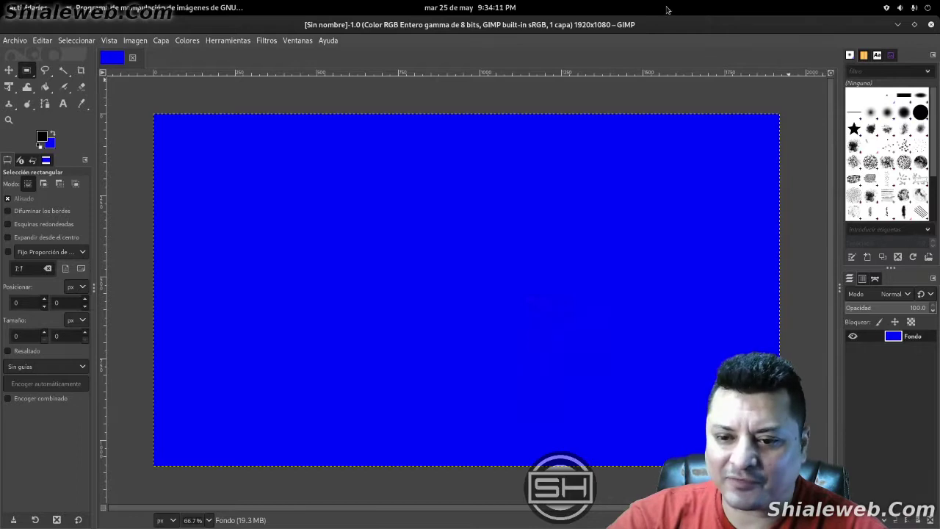
click(25, 7)
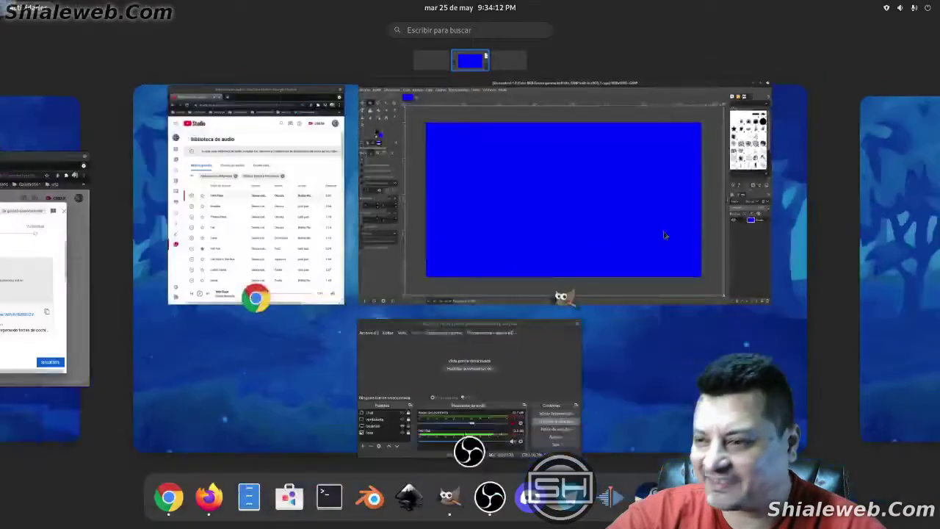
Move the OBS window left and drag the cam1 source to the scene's bottom-left
click(481, 350)
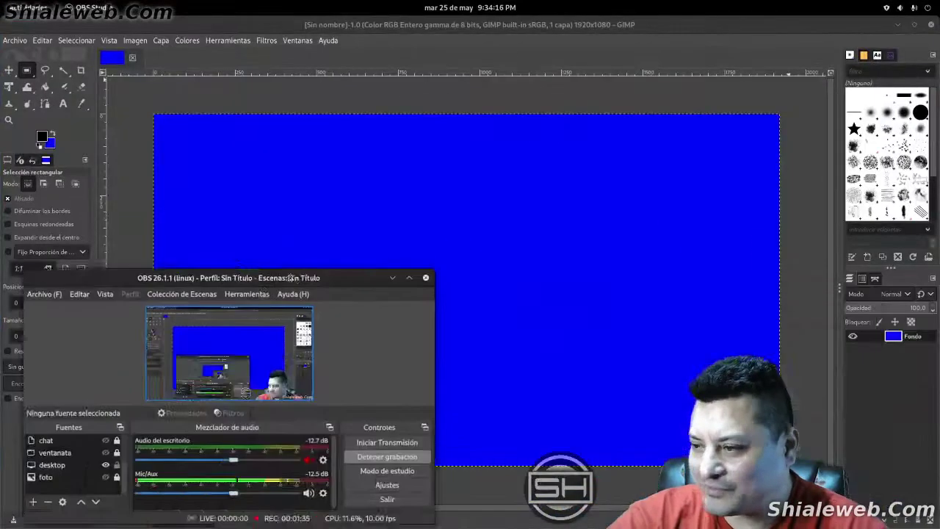
drag(798, 283, 269, 283)
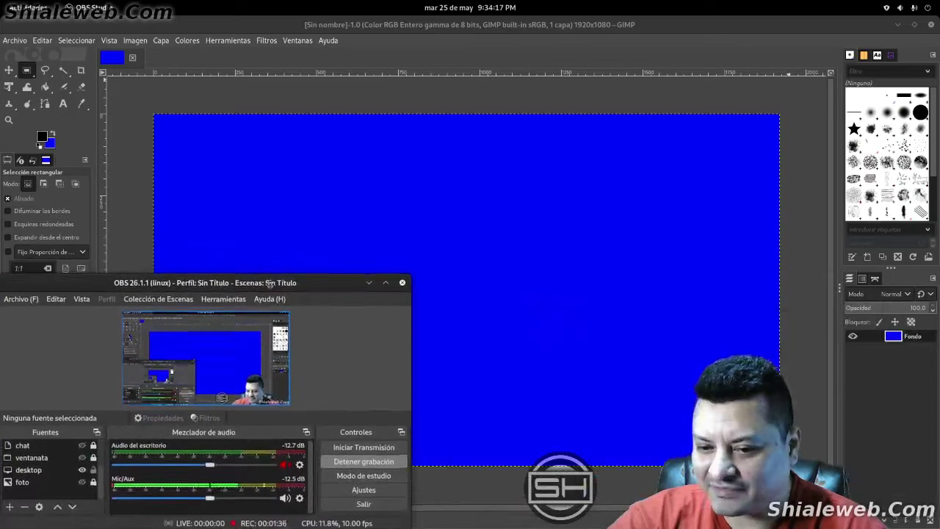
click(246, 382)
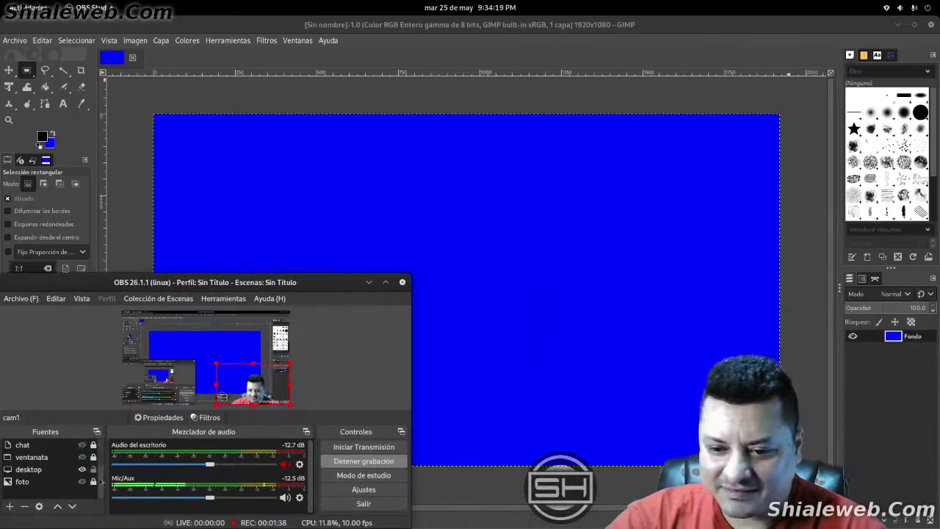
scroll(103, 470, up, 3)
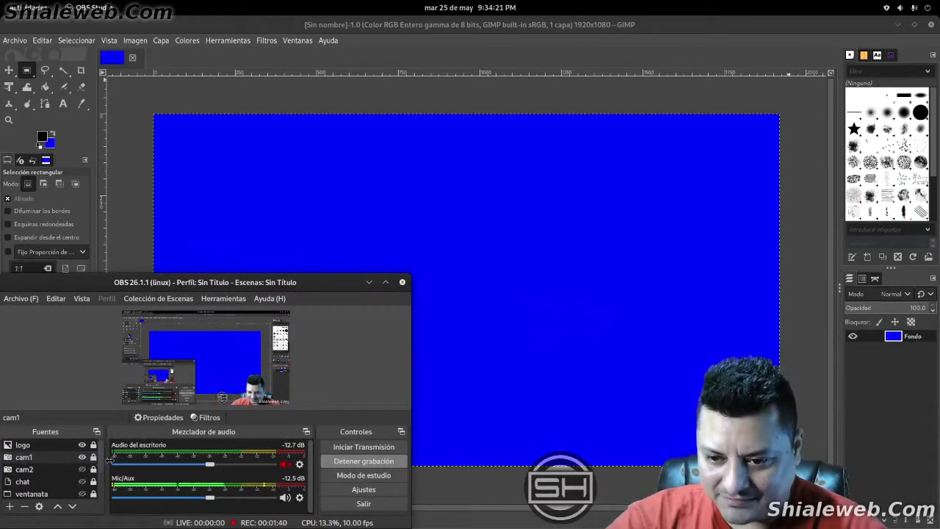
click(254, 389)
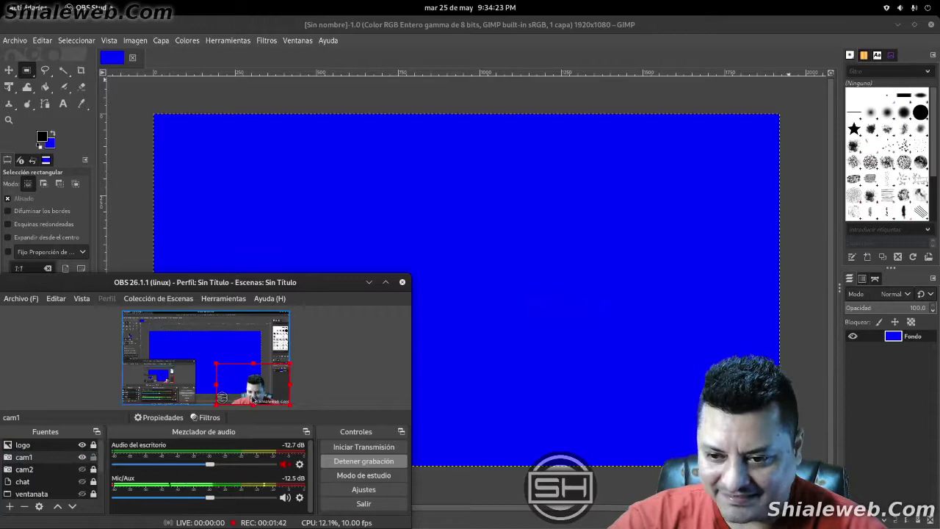
drag(253, 400, 163, 395)
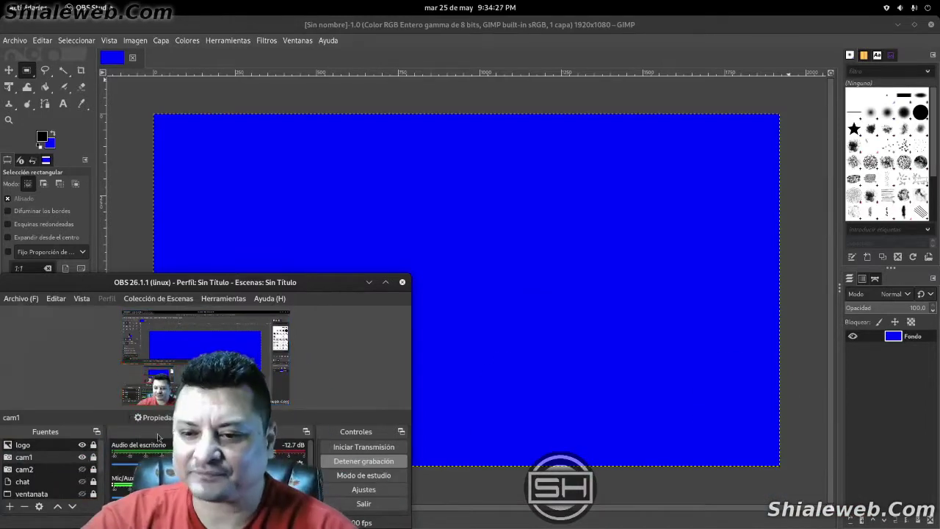
Disable the OBS preview and minimize the OBS window
right_click(196, 401)
click(249, 286)
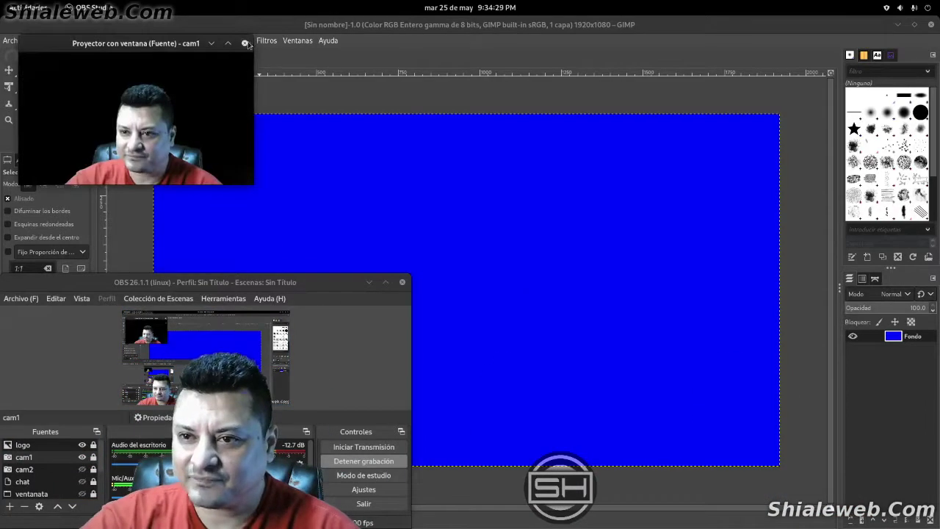
click(248, 45)
right_click(166, 404)
click(226, 29)
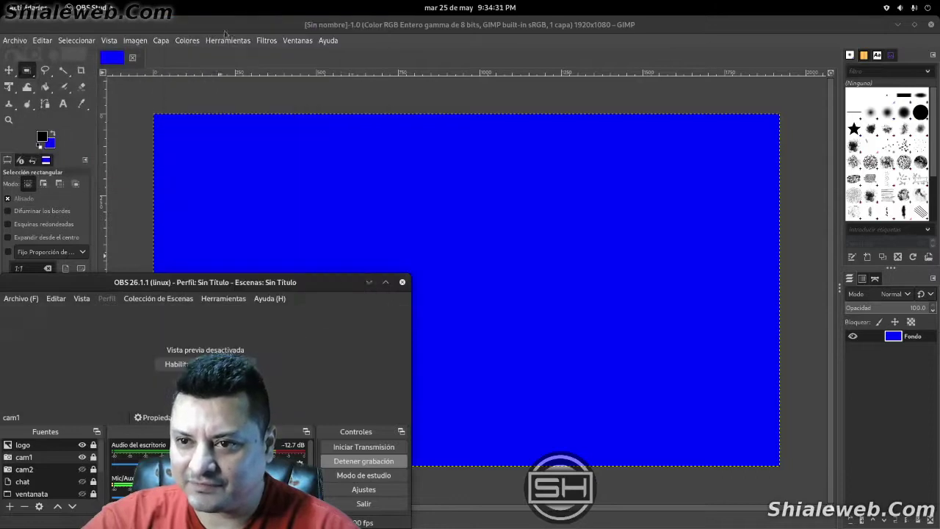
click(369, 283)
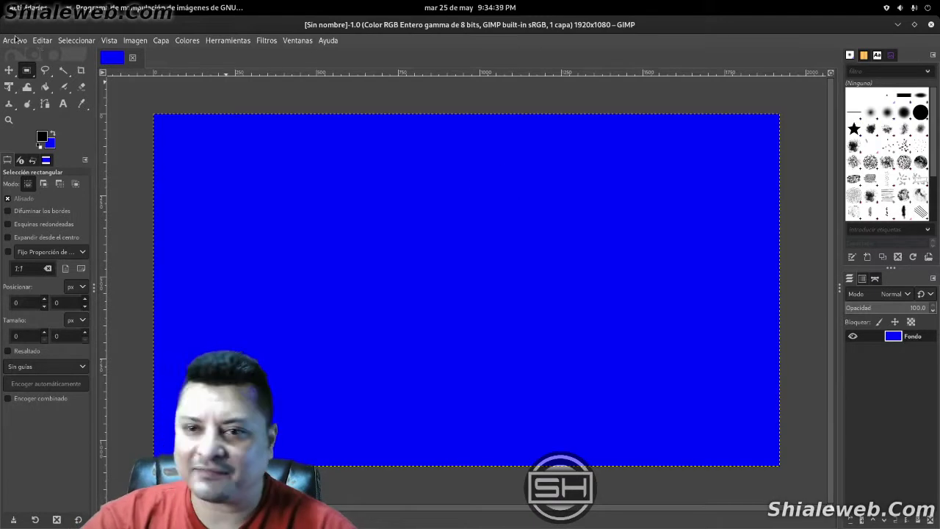
Drag luna.jpg from Descargas onto the GIMP canvas as a new layer
click(15, 40)
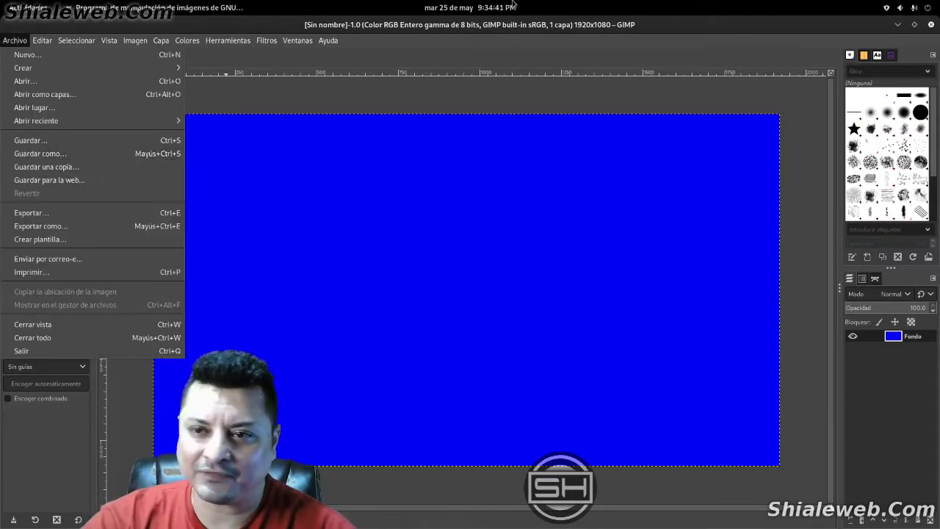
mouse_move(2, 1)
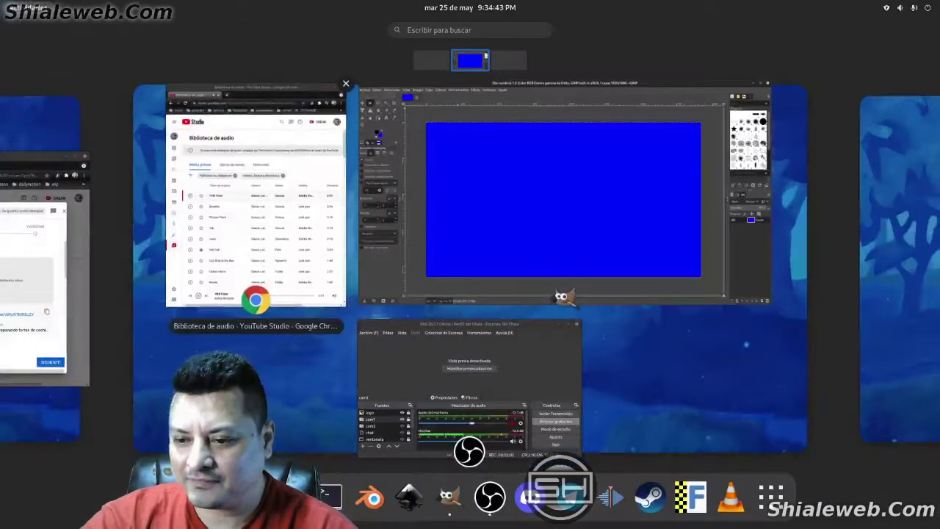
click(485, 230)
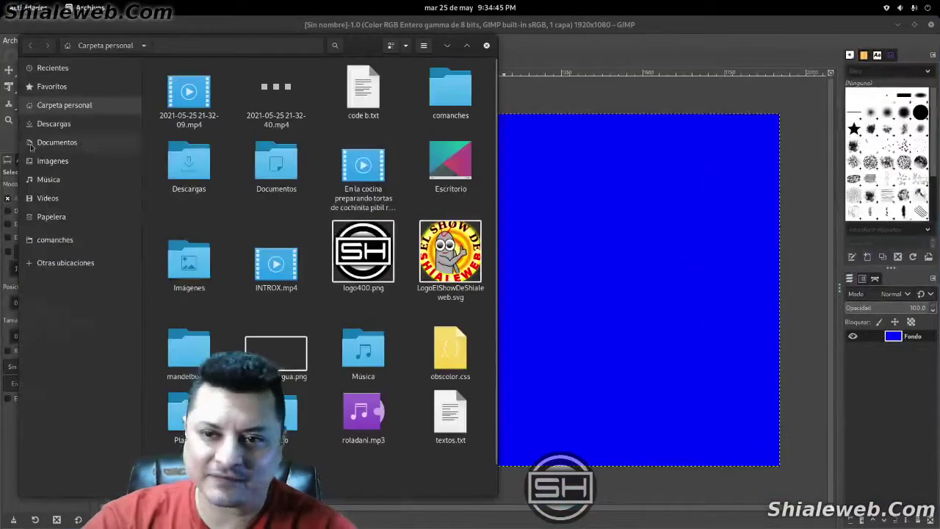
click(44, 125)
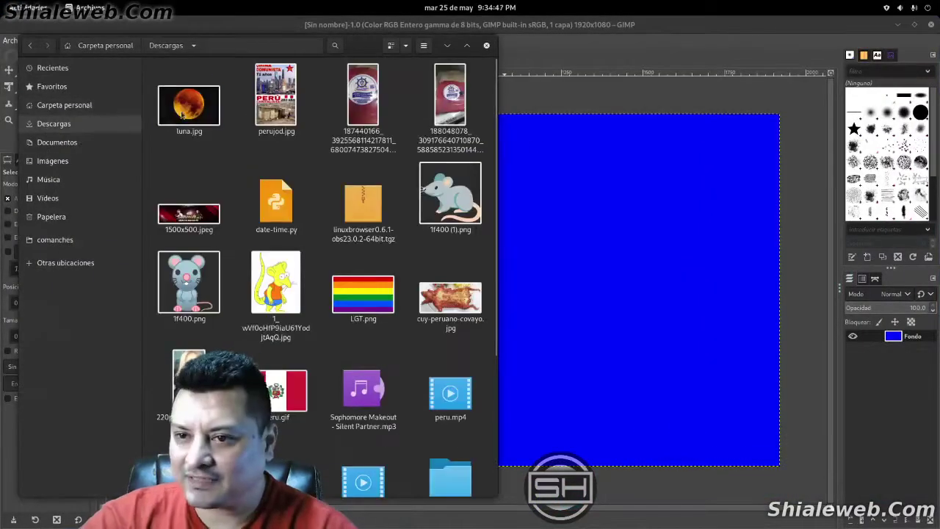
drag(182, 114, 663, 294)
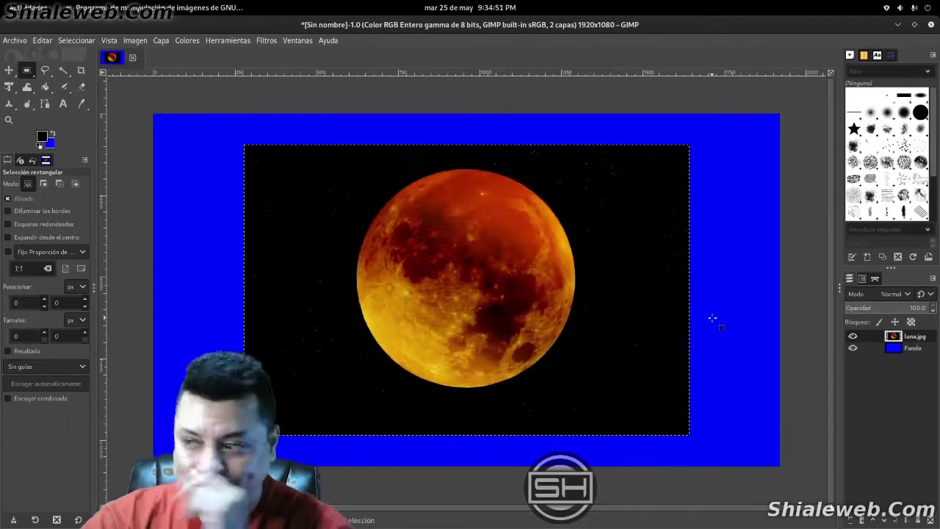
Scale up the luna.jpg layer with Unified Transform to fill the canvas height
key(shift+t)
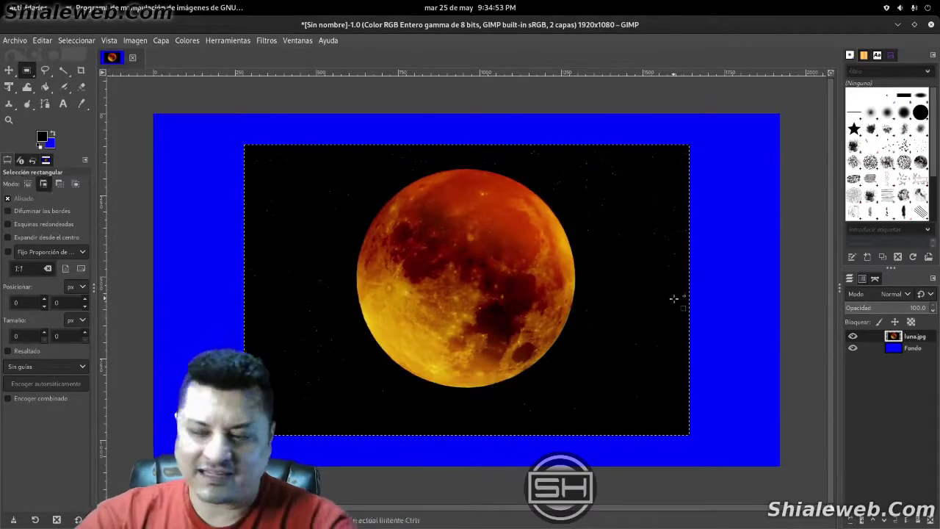
click(675, 297)
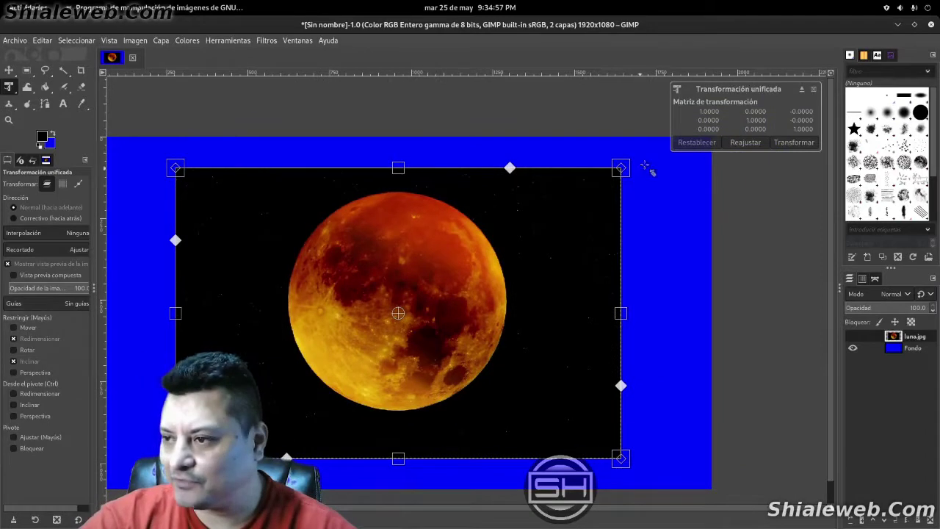
scroll(580, 173, up, 3)
scroll(580, 173, right, 2)
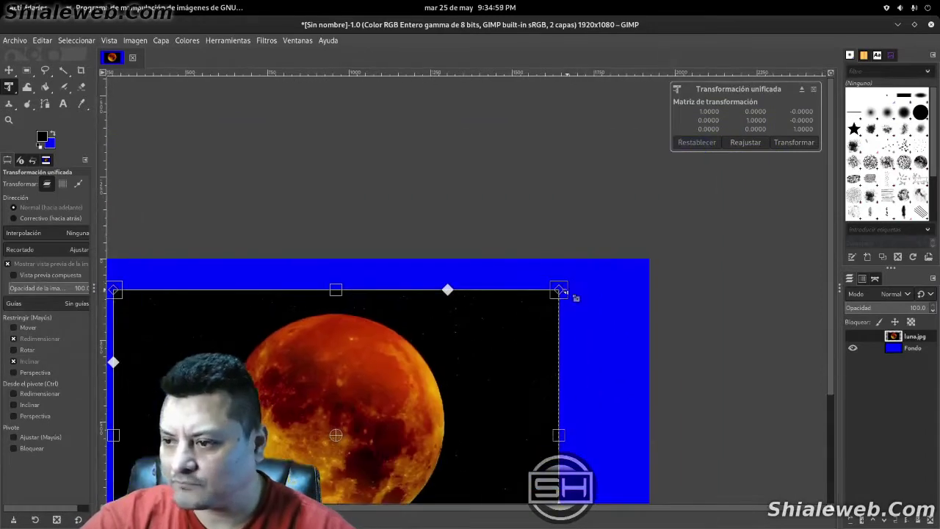
drag(561, 287, 612, 261)
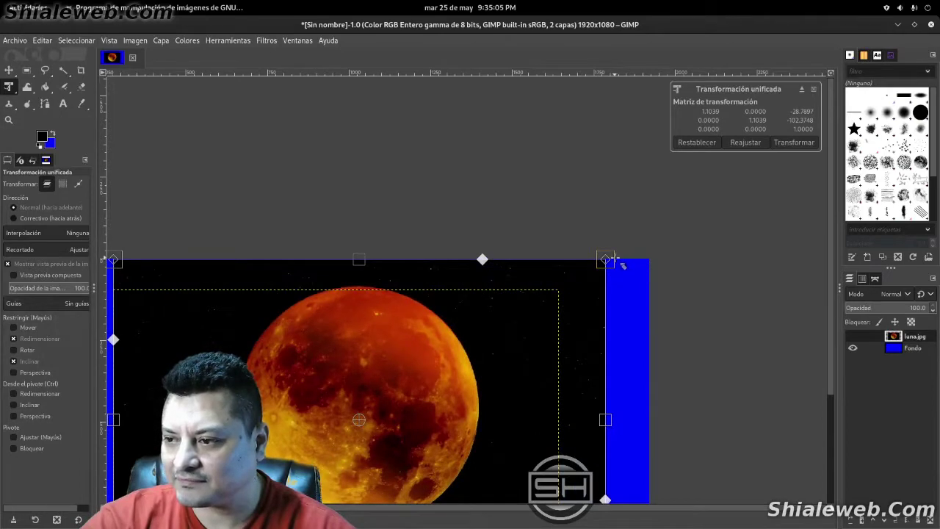
scroll(603, 343, down, 4)
scroll(602, 343, left, 6)
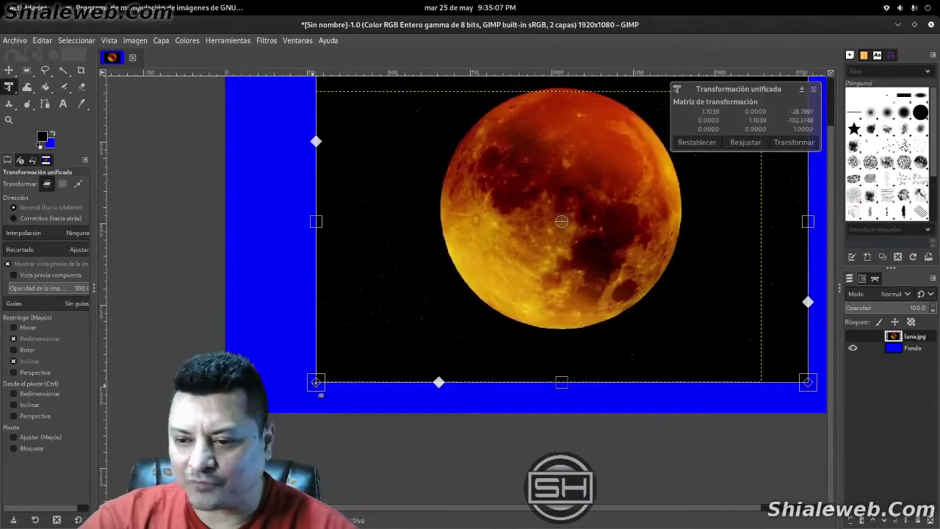
mouse_move(309, 385)
mouse_down()
mouse_move(272, 439)
mouse_move(282, 446)
mouse_up()
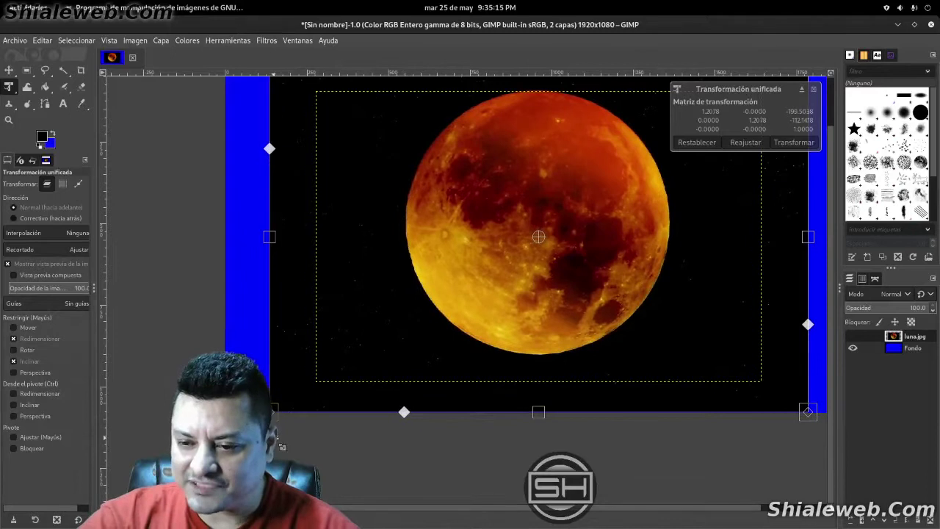
click(794, 143)
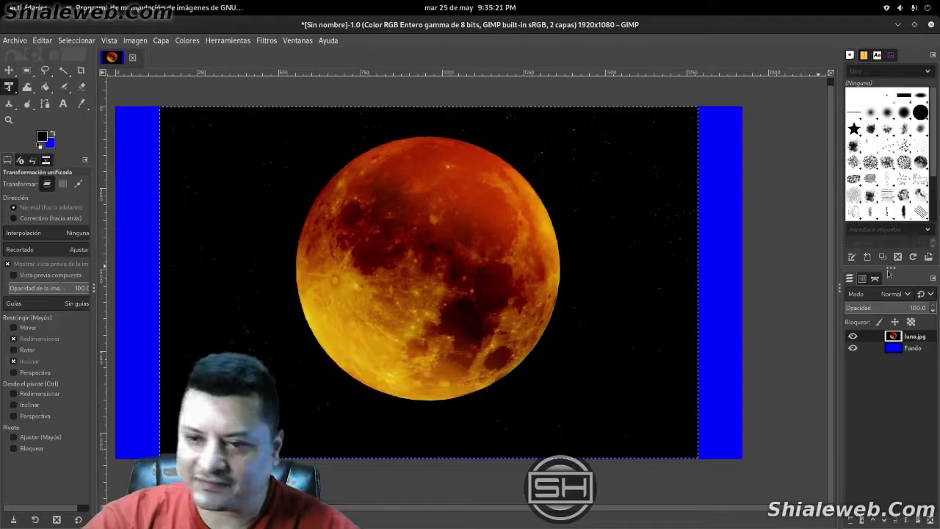
Bucket-fill the Fondo layer's blue side strips with black
click(920, 351)
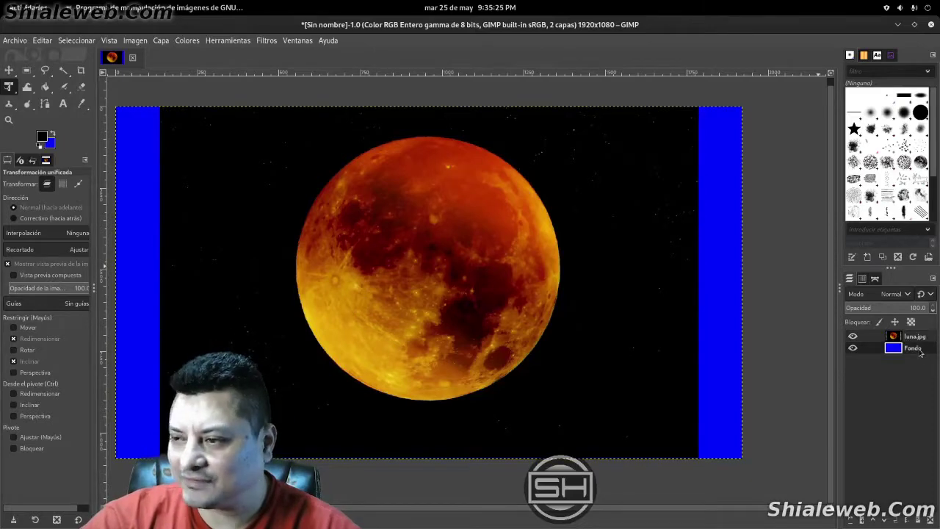
click(45, 88)
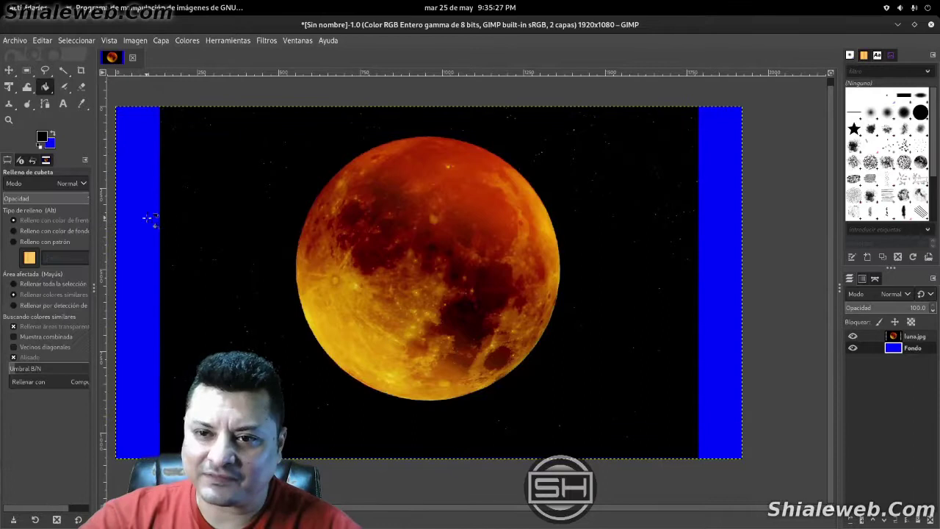
click(701, 341)
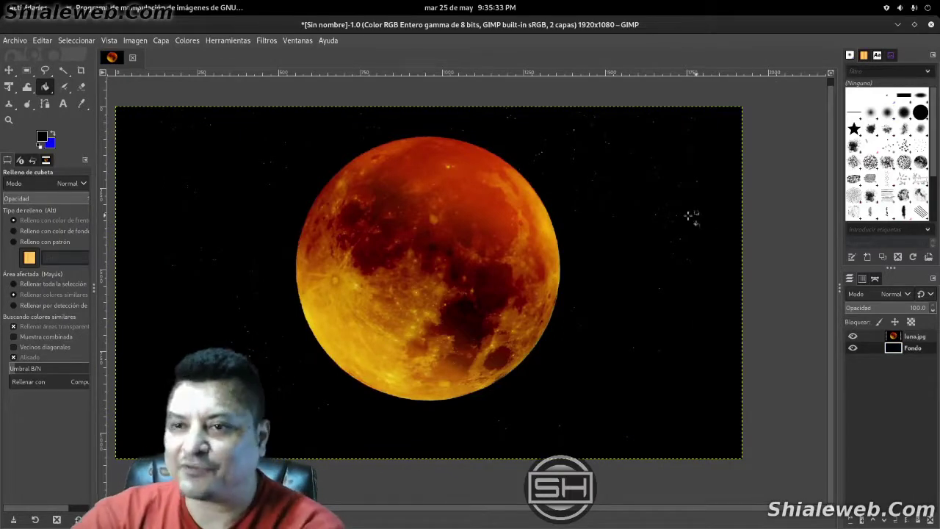
Save the image as lunabuky.xcf in Documentos via Archivo > Guardar
click(12, 39)
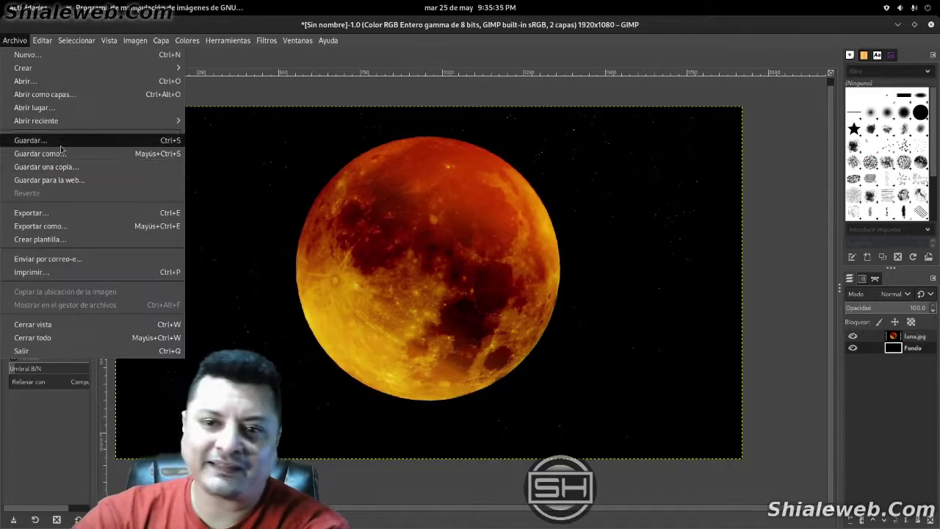
click(30, 140)
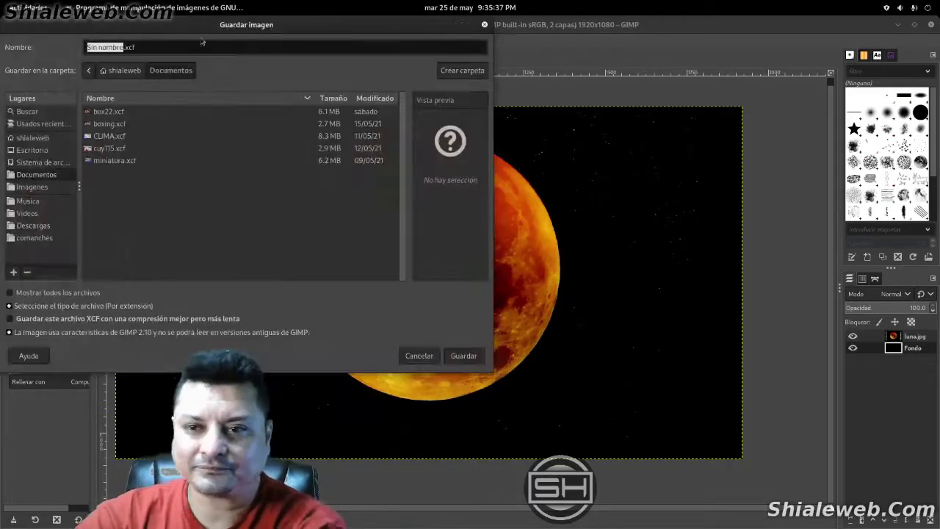
text(lunabuk)
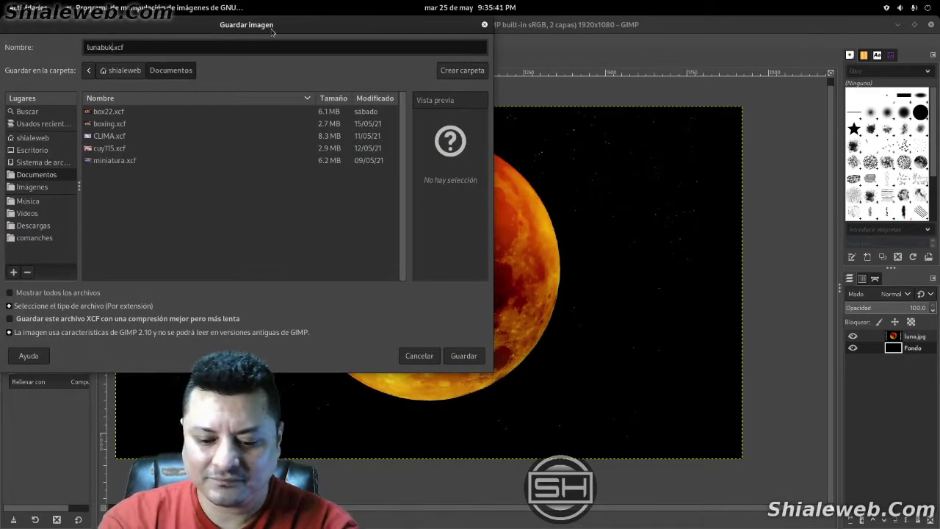
text(y)
key(Return)
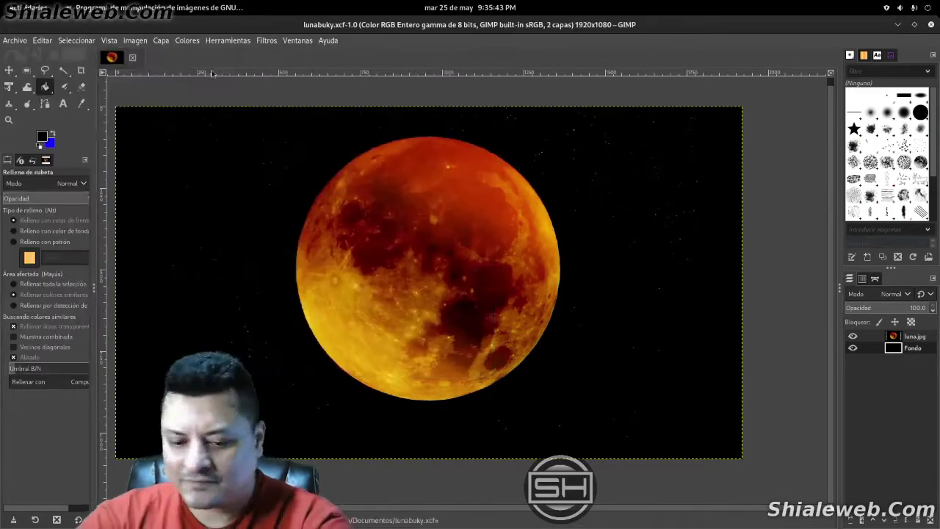
key(super)
Bring up the Files window and browse to the Imágenes folder
click(374, 176)
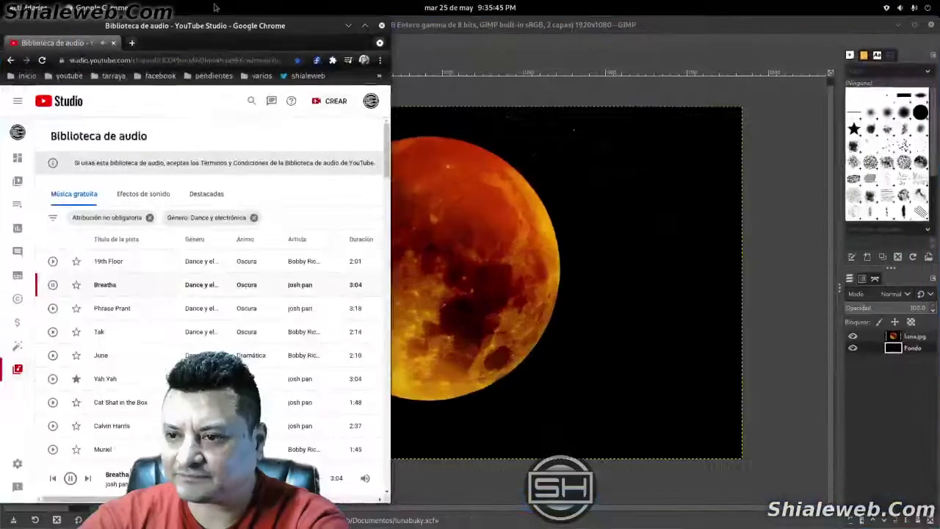
click(572, 32)
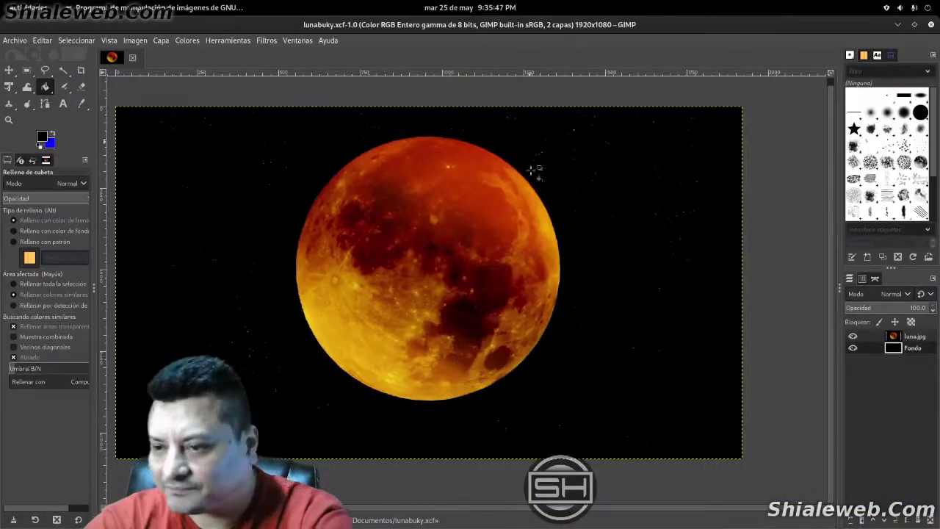
key(super)
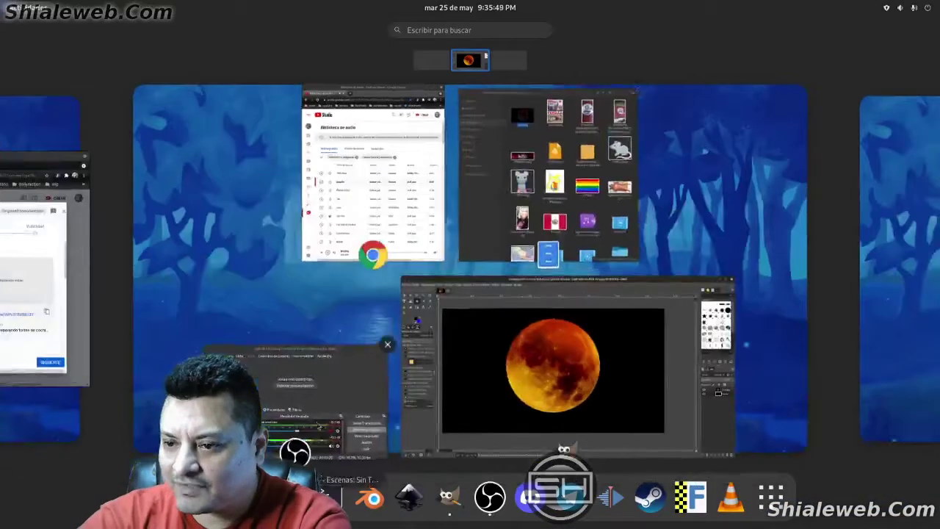
click(521, 160)
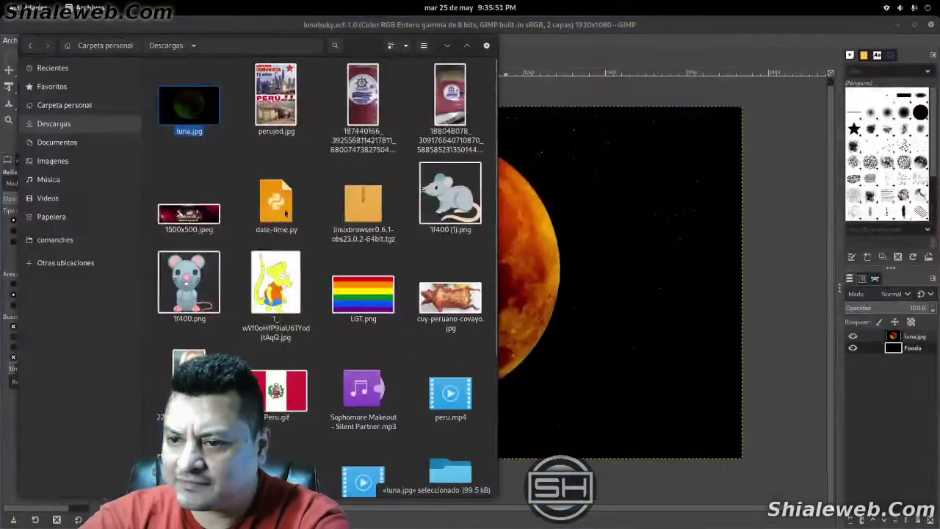
click(52, 160)
mouse_move(237, 45)
mouse_down()
mouse_move(318, 346)
mouse_move(159, 386)
mouse_up()
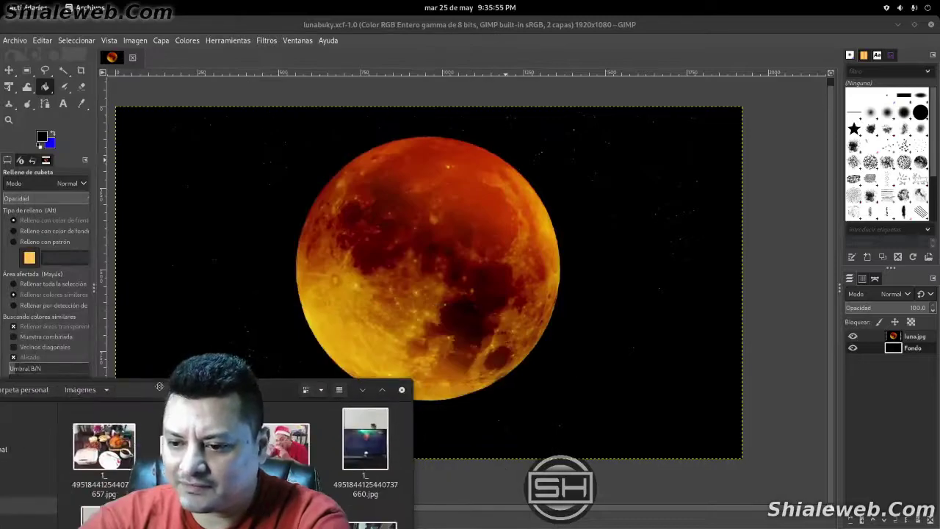
drag(159, 386, 153, 367)
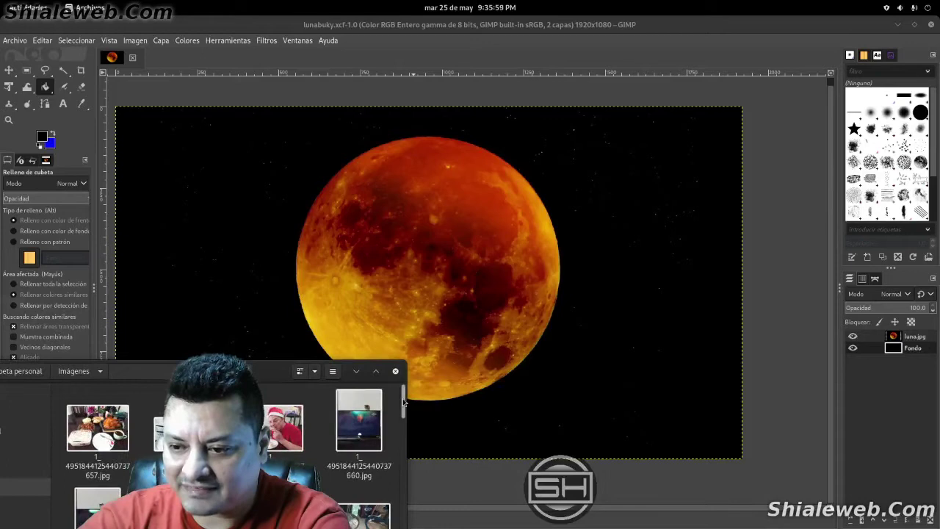
drag(404, 401, 406, 408)
drag(406, 413, 405, 520)
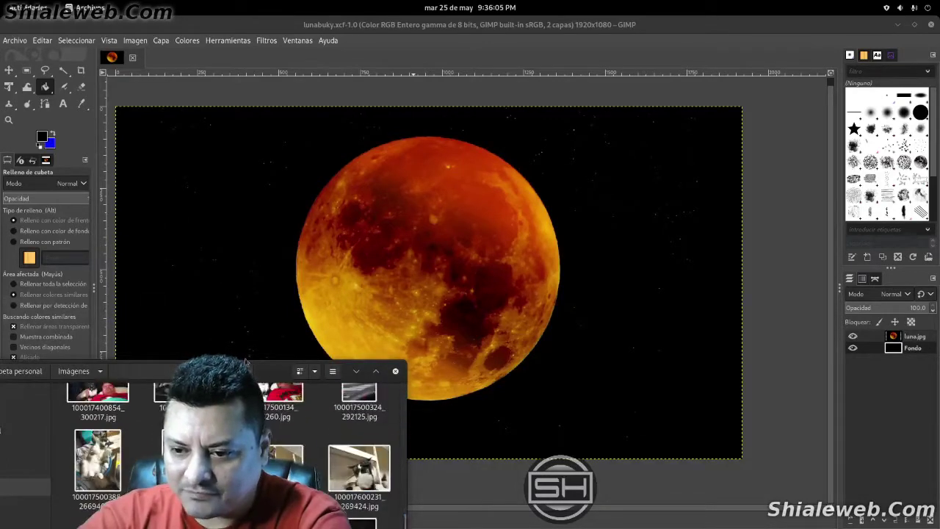
drag(268, 368, 221, 194)
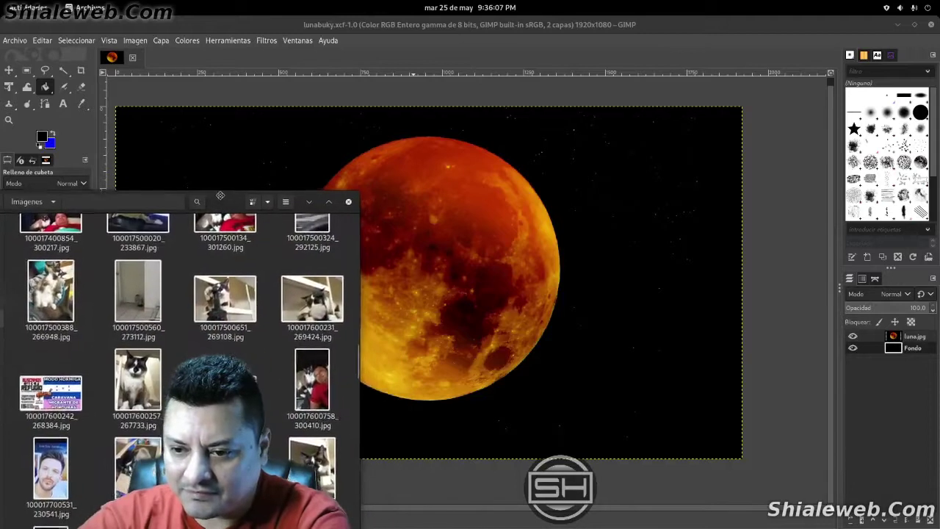
drag(357, 362, 357, 517)
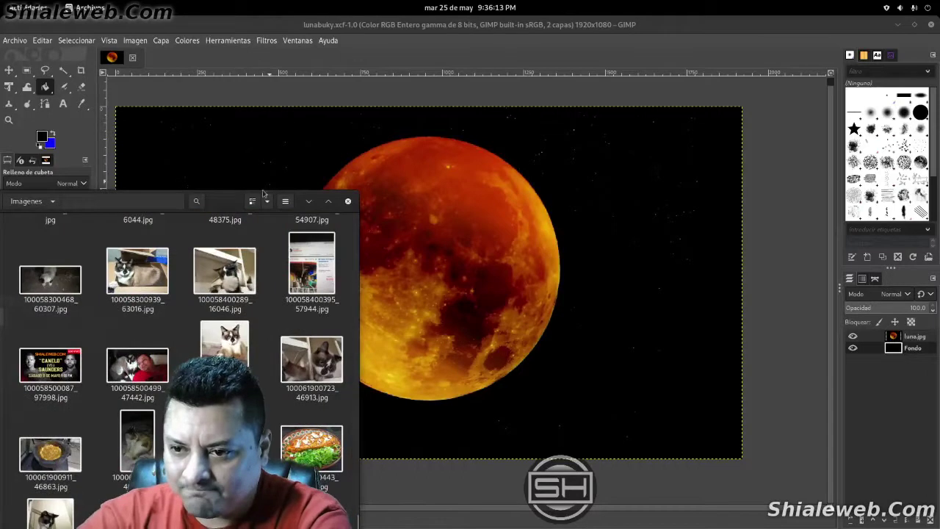
drag(262, 194, 221, 68)
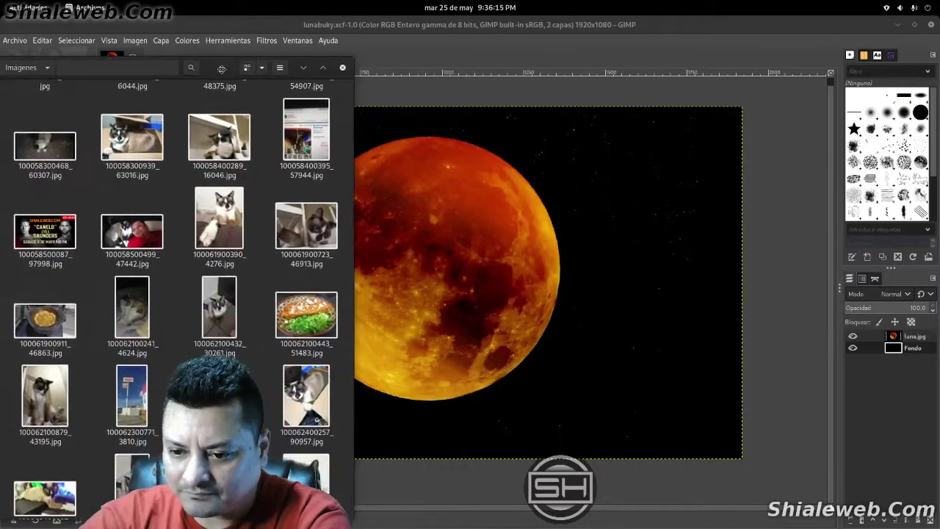
drag(350, 397, 350, 505)
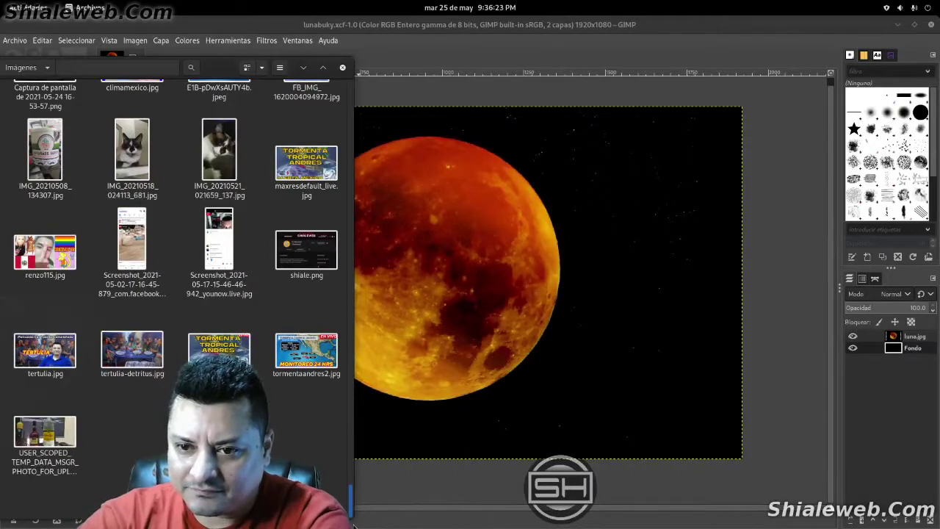
drag(352, 519, 348, 499)
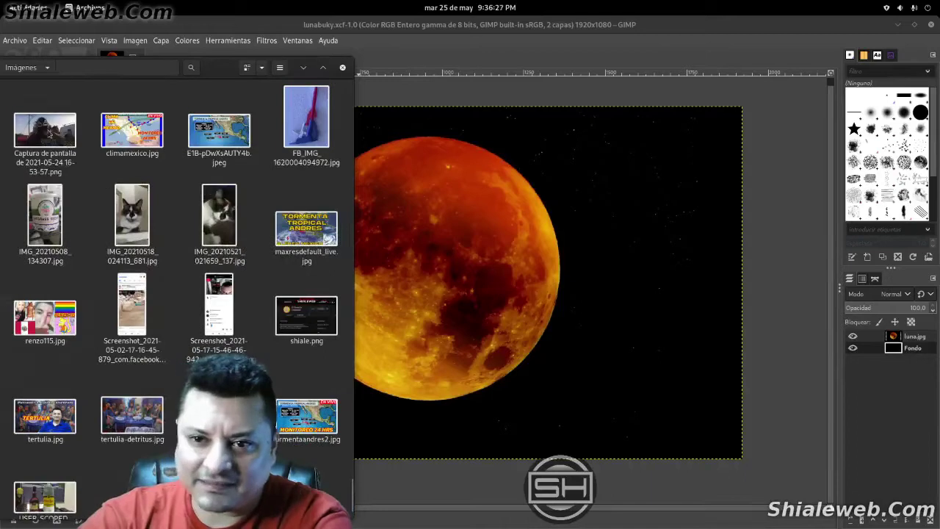
drag(40, 132, 470, 247)
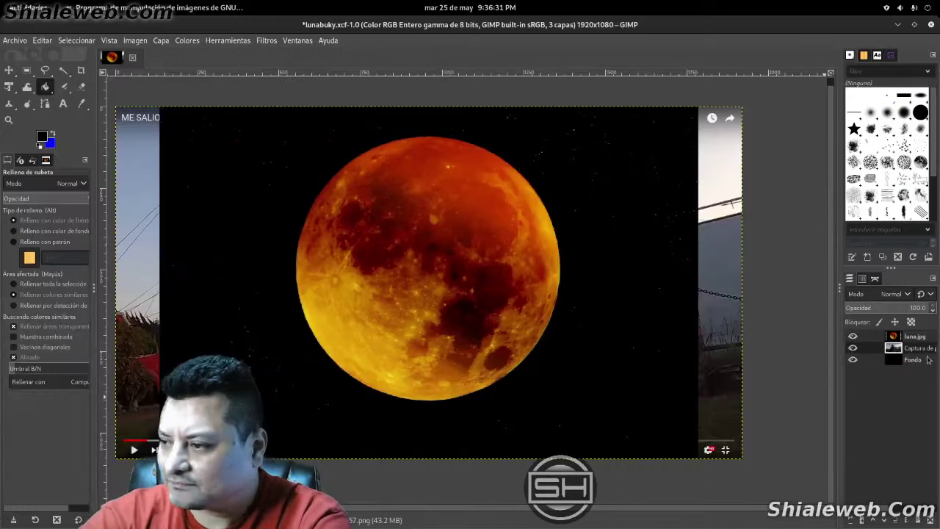
Move the Captura layer above luna.jpg and duplicate it
drag(922, 352, 915, 337)
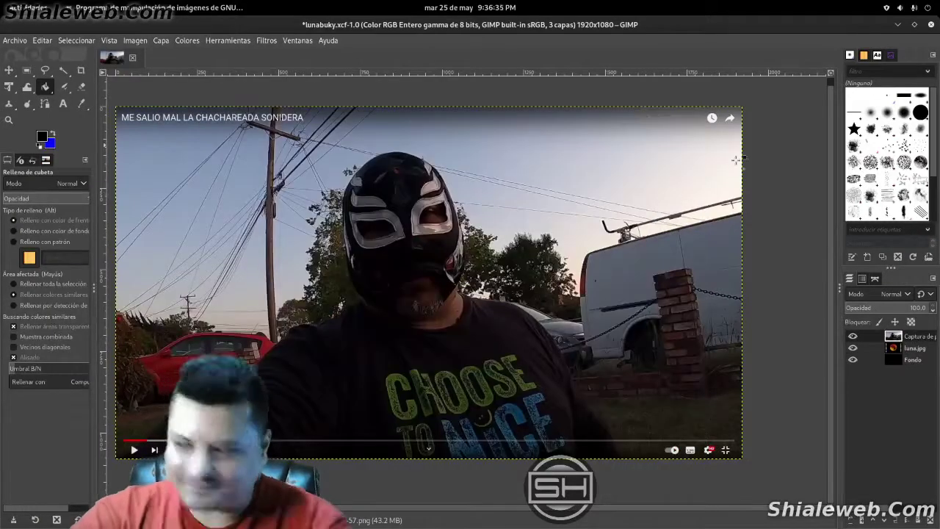
right_click(909, 340)
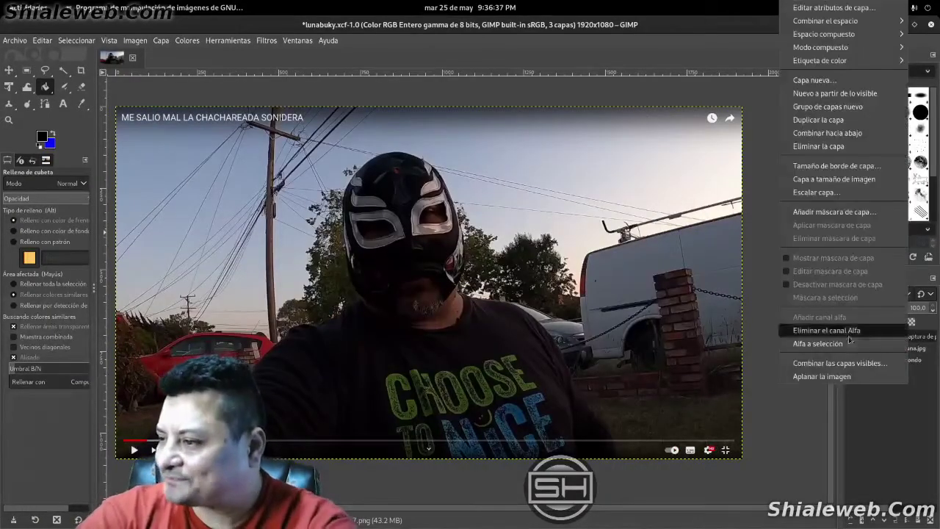
click(834, 120)
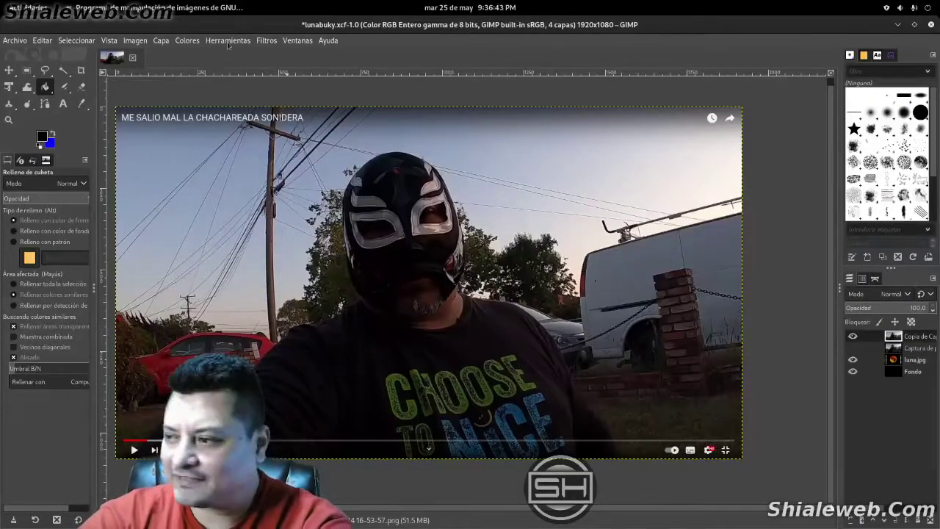
Browse the Capa menu, then open the Colores menu
click(158, 41)
click(160, 41)
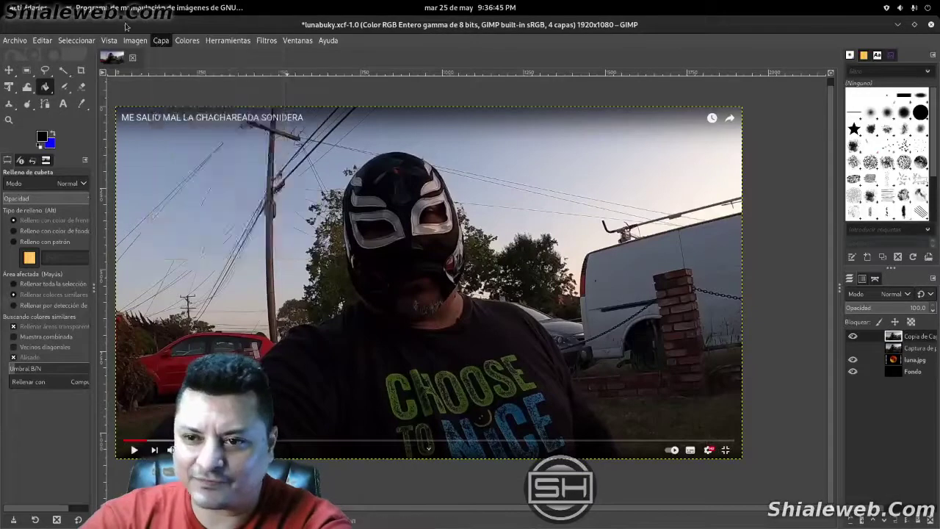
key(Escape)
click(134, 41)
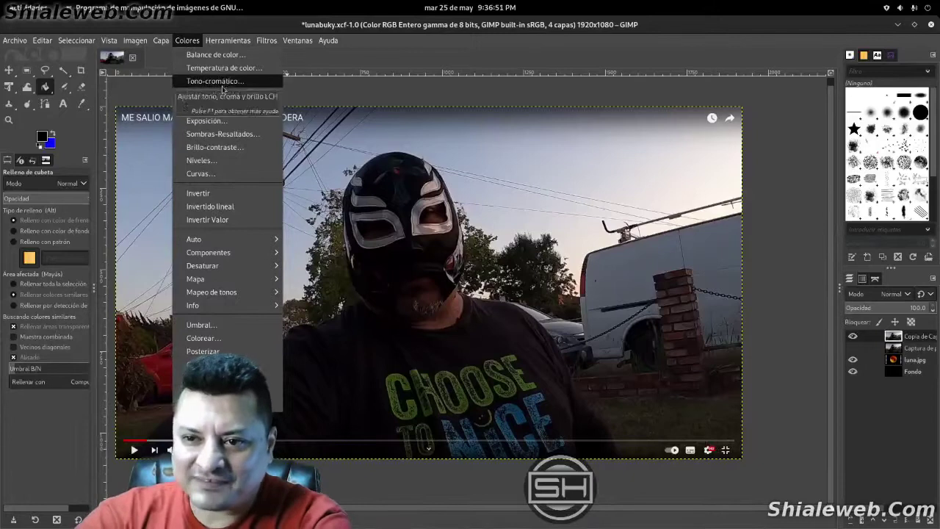
Apply Levels to the top photo layer with the white input point lowered to 200
click(222, 160)
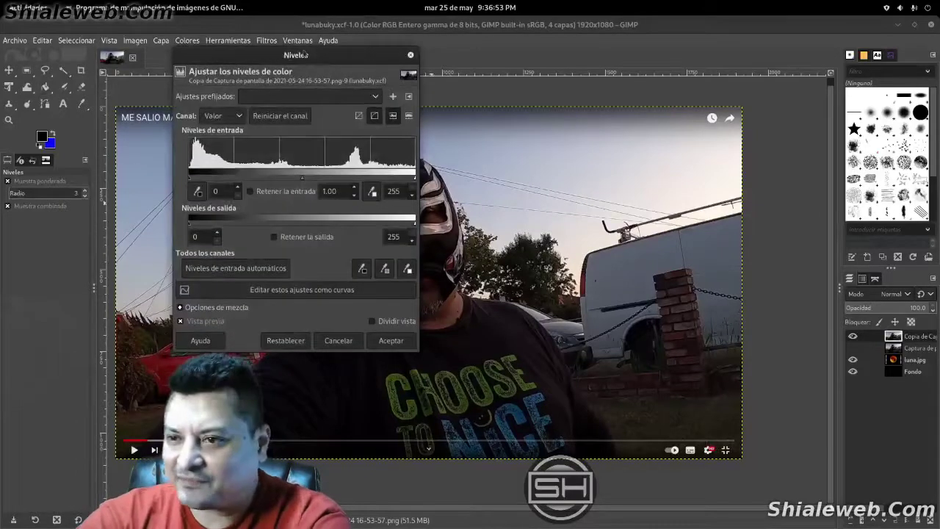
drag(304, 55, 569, 112)
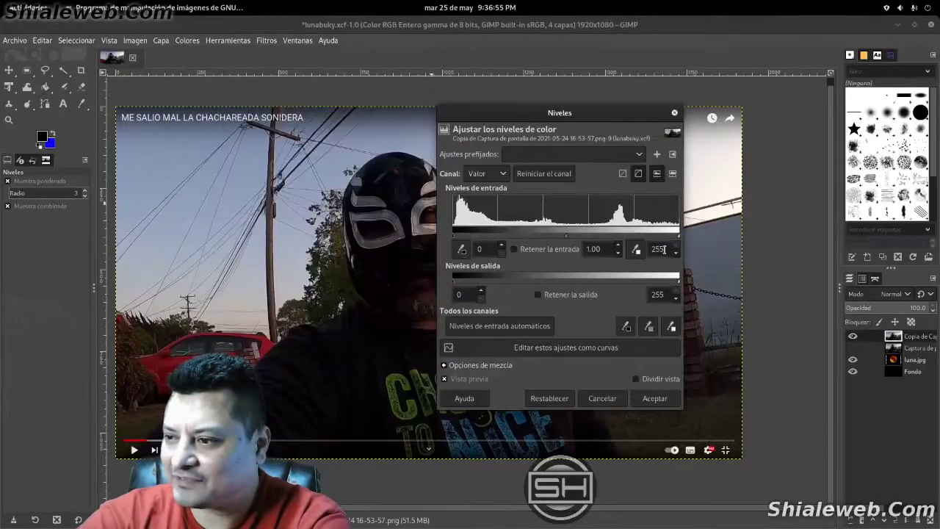
drag(671, 234, 634, 234)
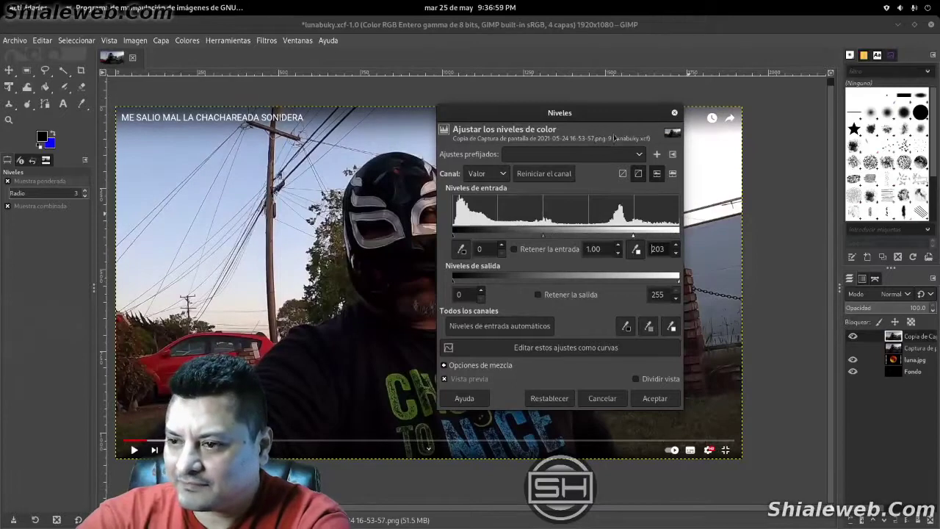
drag(614, 132, 249, 138)
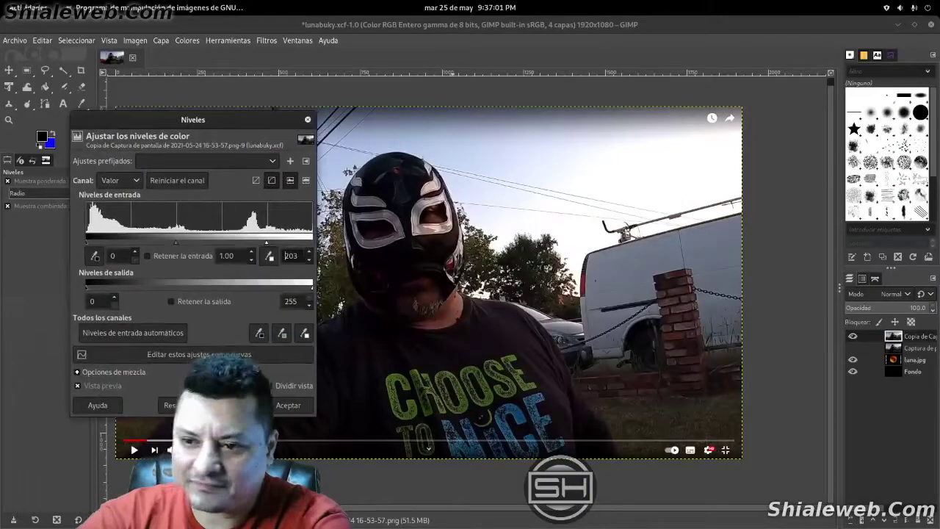
key(BackSpace)
key(BackSpace)
key(BackSpace)
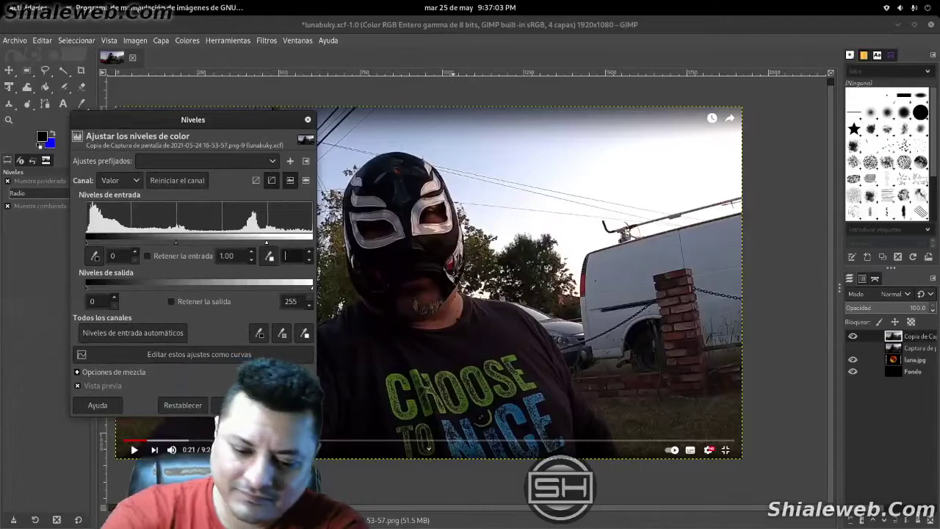
text(200)
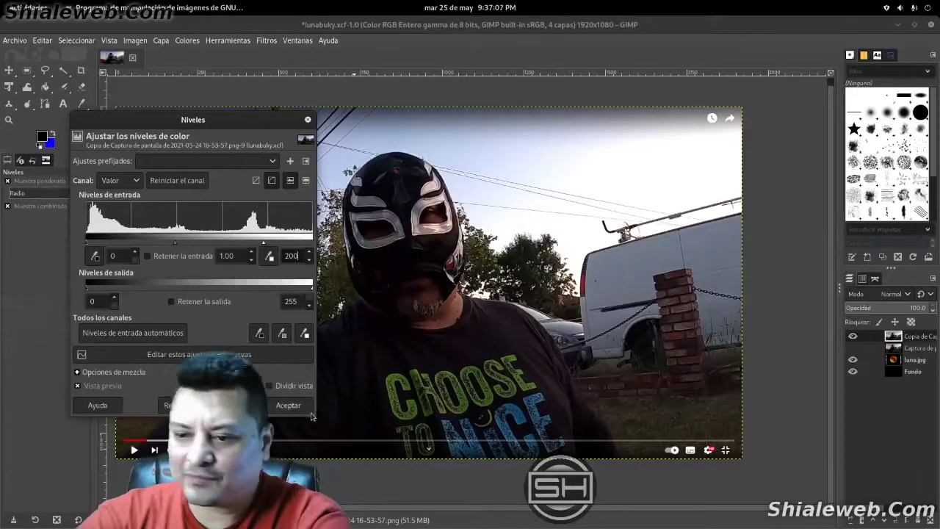
click(300, 404)
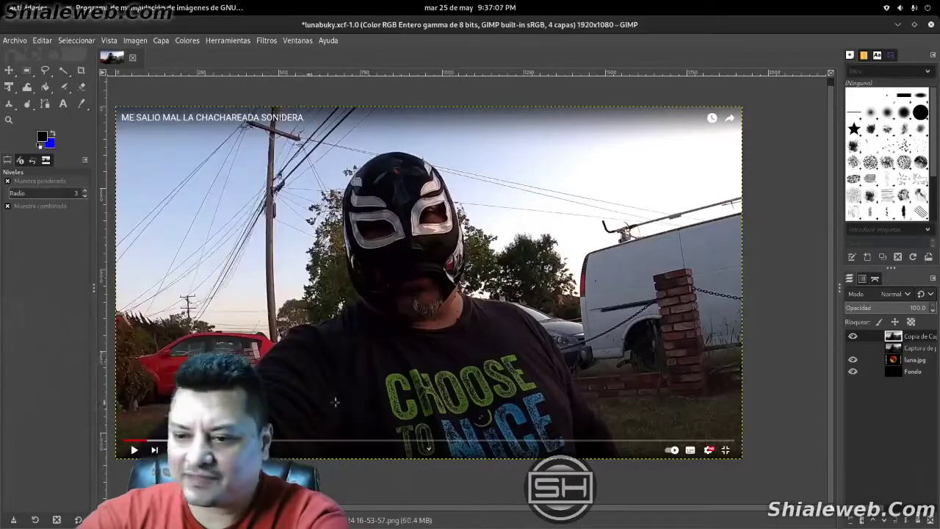
Toggle the top photo layer's visibility off and on to compare the brightened result
click(852, 336)
click(852, 336)
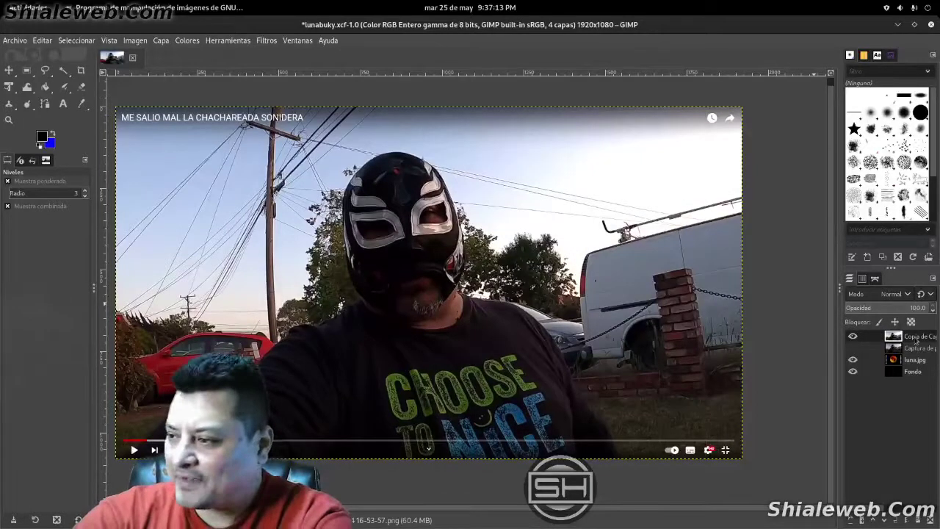
click(161, 40)
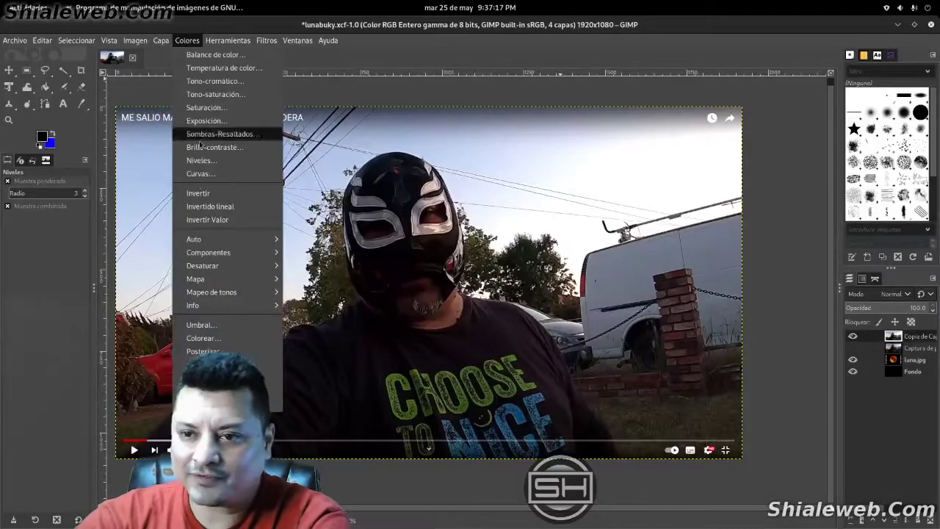
Apply Curves lifting input 127 to output 192, then toggle the layer to compare
click(200, 175)
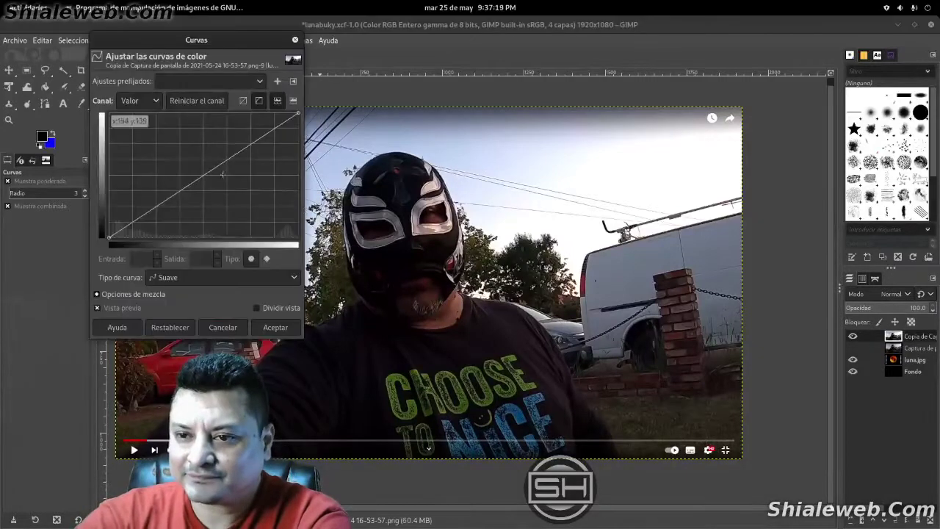
drag(200, 177, 201, 144)
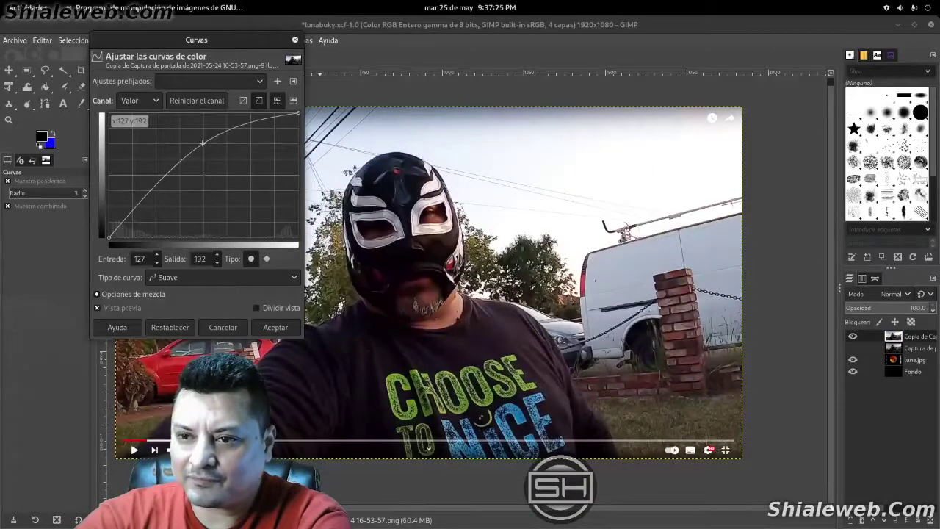
click(270, 331)
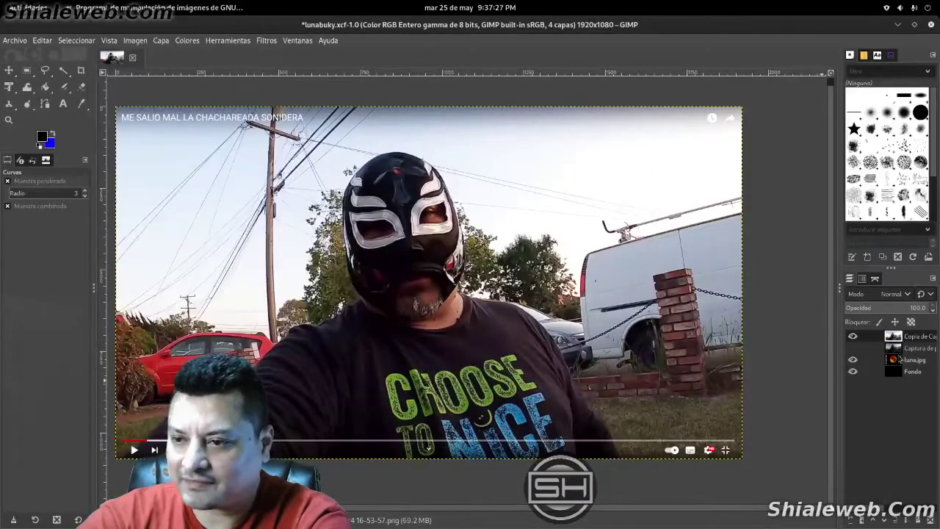
click(852, 336)
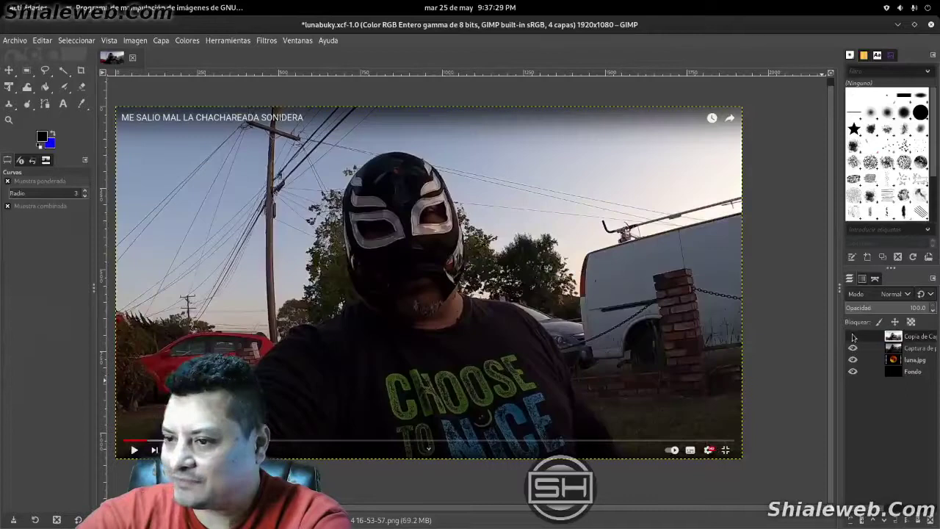
click(853, 336)
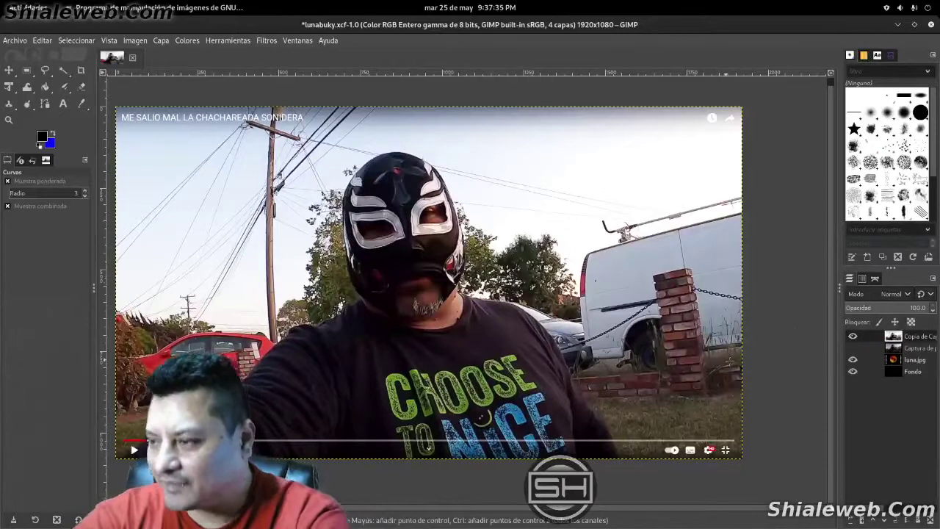
Dismiss the top layer's context menu and zoom the canvas in on the masked man
right_click(922, 339)
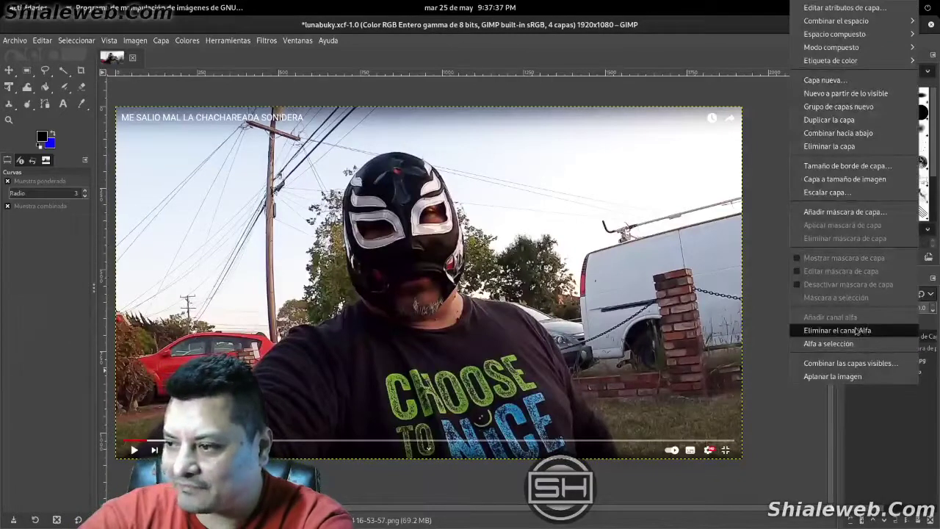
click(924, 424)
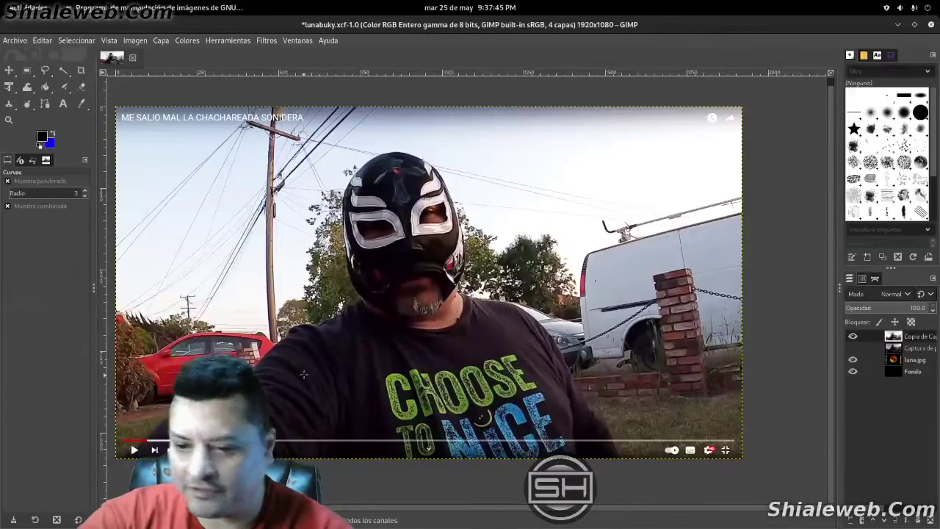
scroll(297, 352, up, 3)
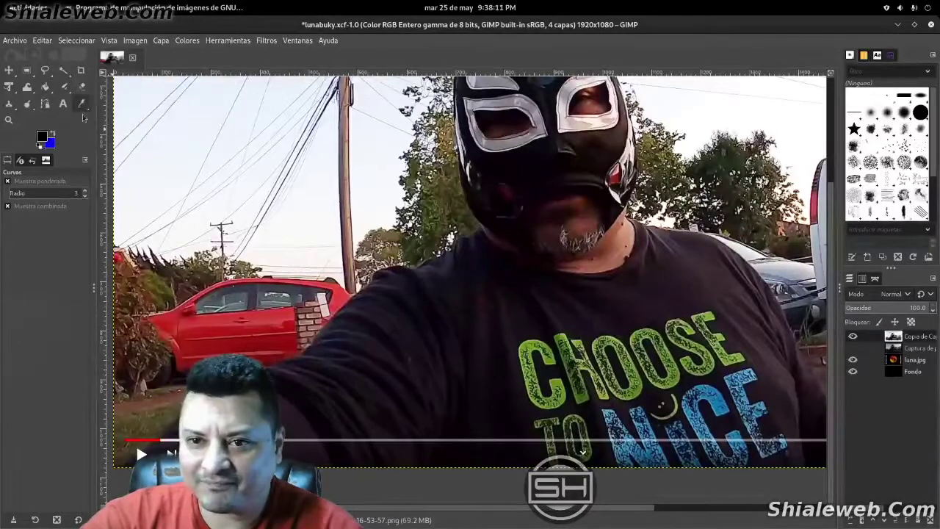
Start a path with the Paths tool, anchoring it at the photo's lower-left edge
click(44, 104)
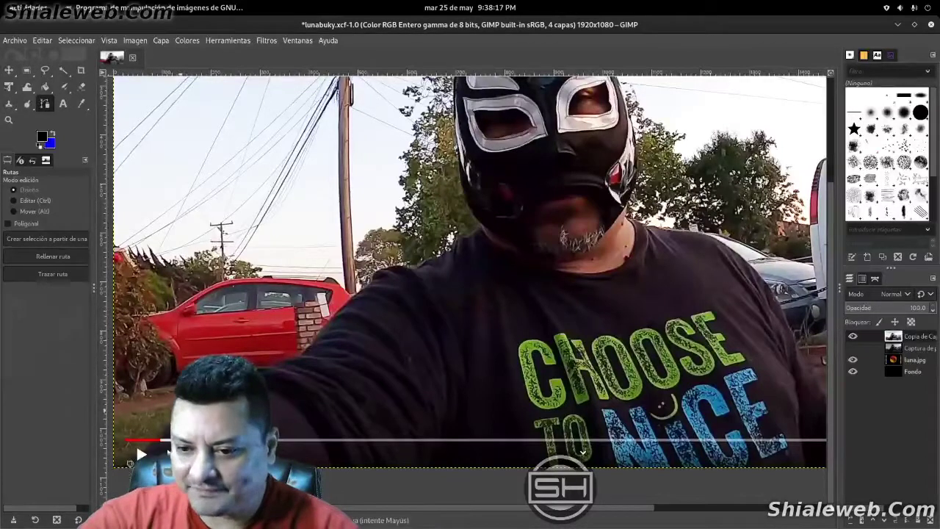
click(130, 462)
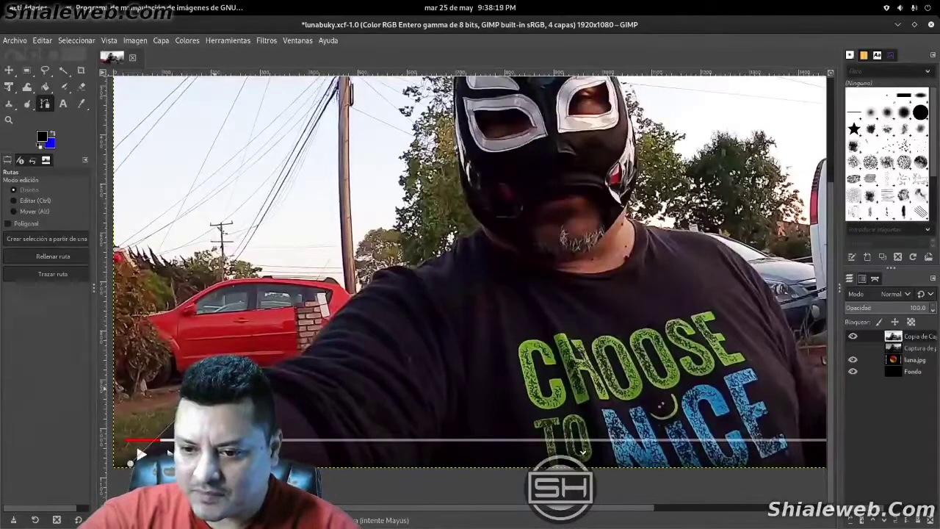
key(ctrl)
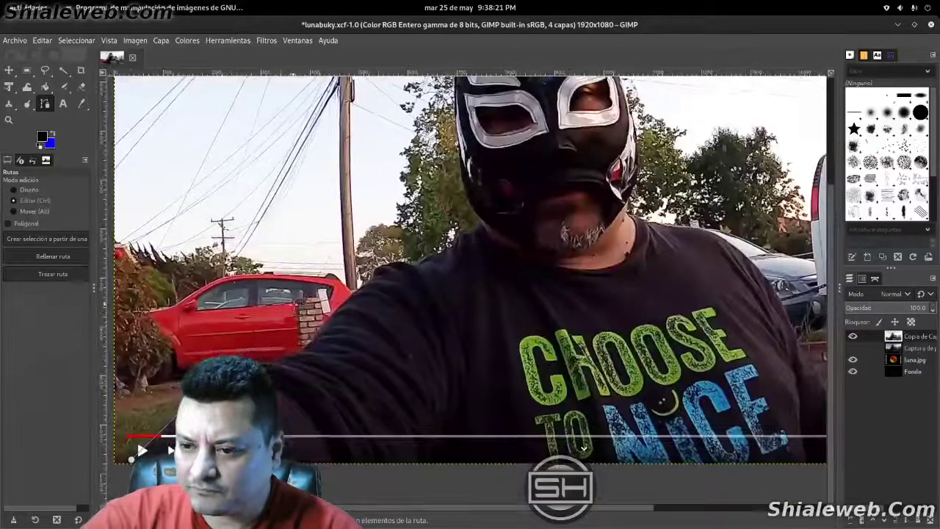
scroll(301, 301, up, 1)
scroll(307, 323, up, 1)
scroll(313, 345, up, 1)
scroll(319, 365, up, 1)
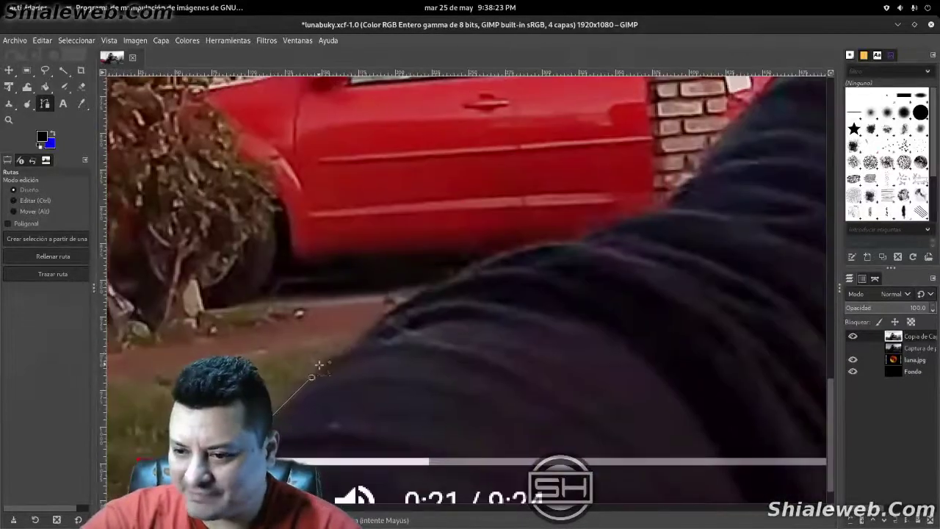
Add path anchors following the arm's lower edge and outline
click(345, 352)
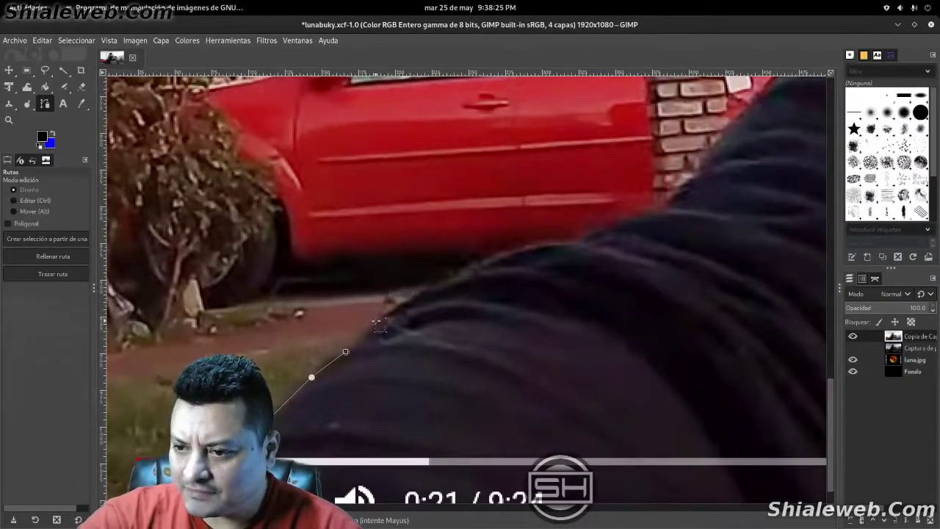
scroll(434, 307, up, 1)
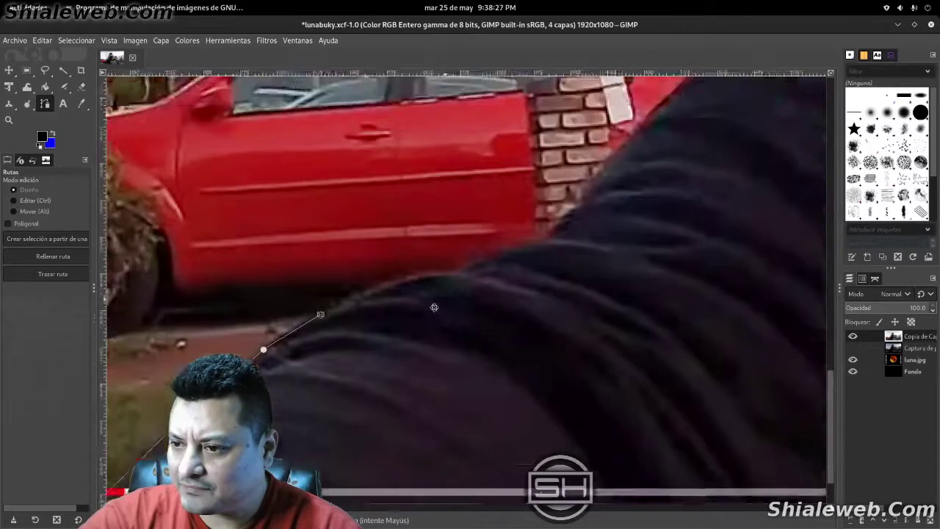
scroll(434, 307, down, 1)
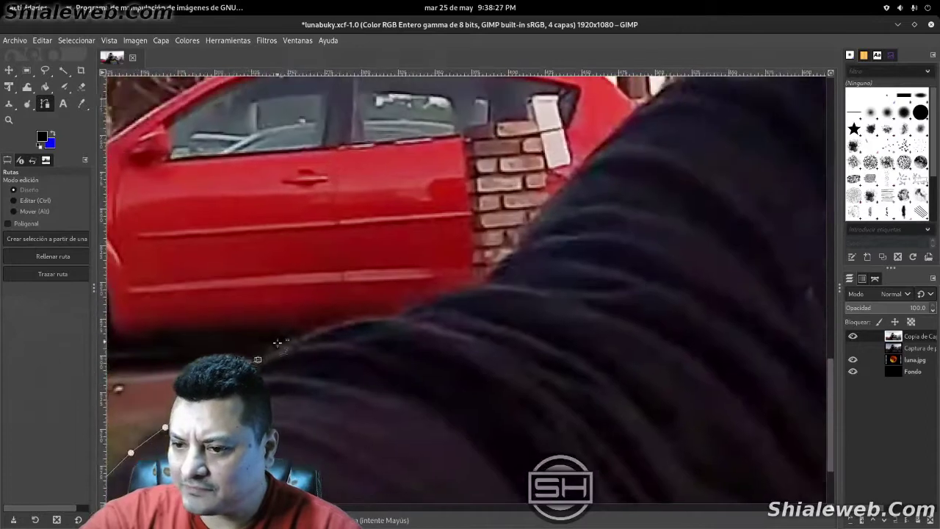
click(351, 321)
scroll(314, 394, down, 2)
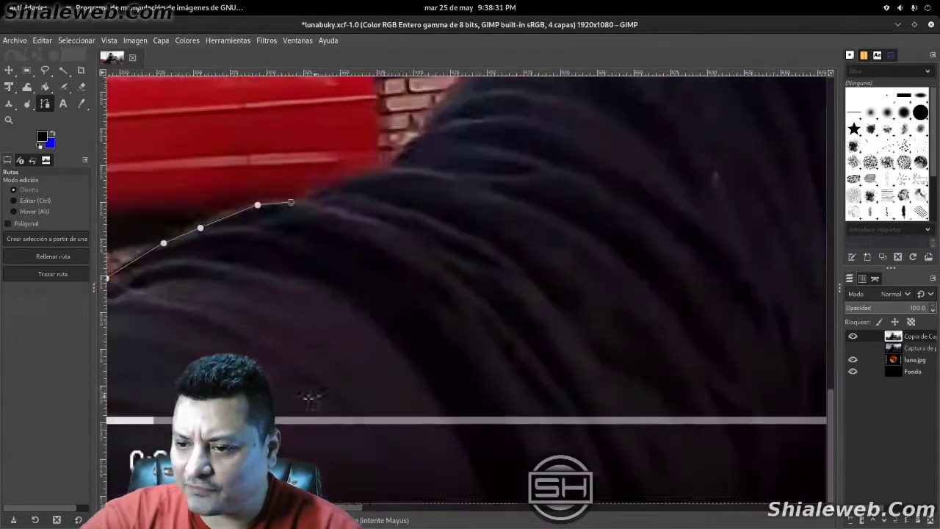
scroll(399, 215, up, 4)
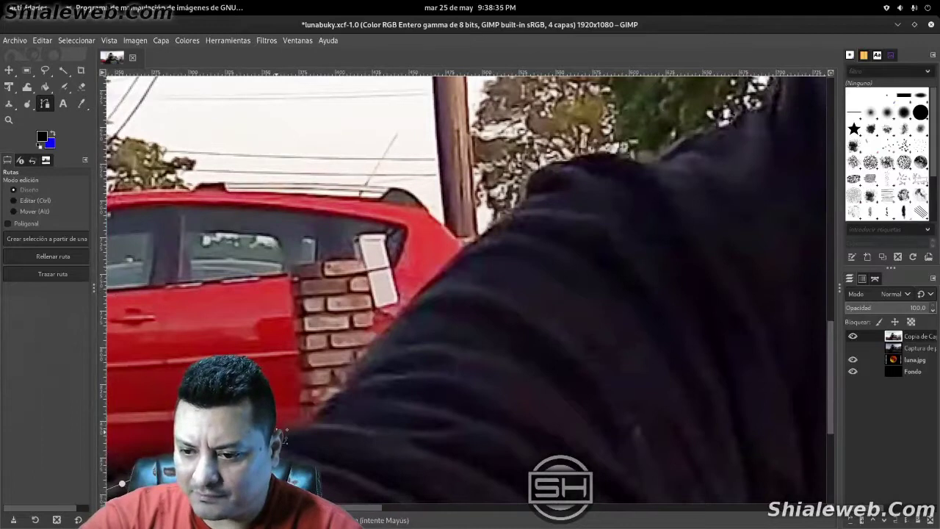
click(306, 425)
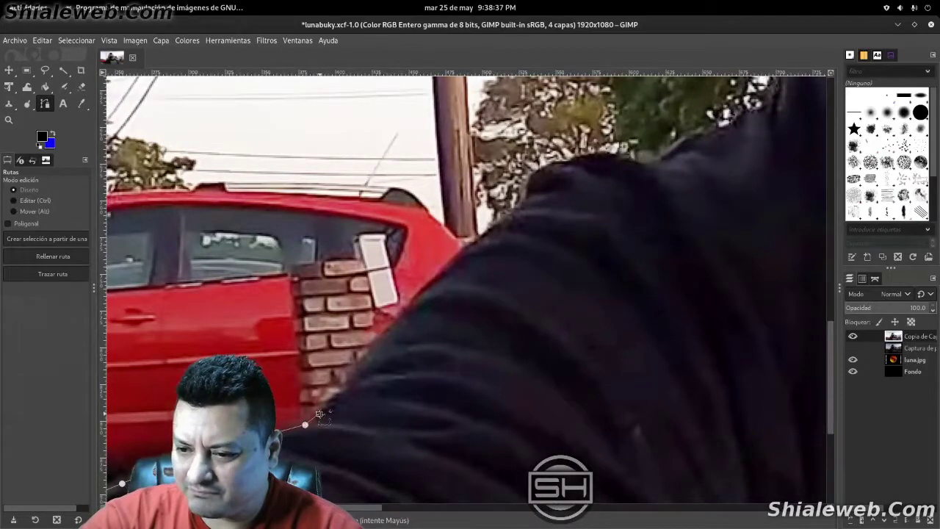
Follow the shoulder and anchor the path where the shoulder meets the trees
scroll(320, 415, up, 3)
scroll(320, 414, right, 3)
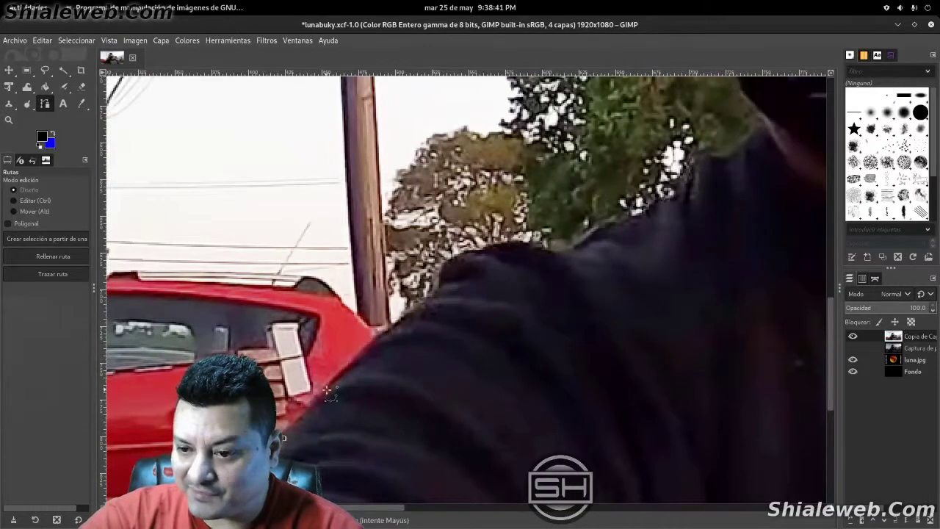
scroll(315, 387, right, 3)
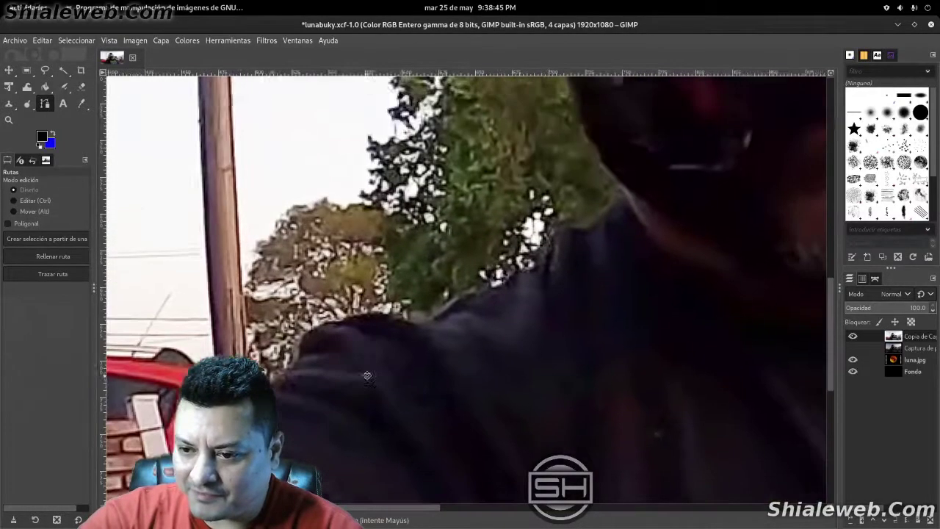
scroll(360, 323, up, 2)
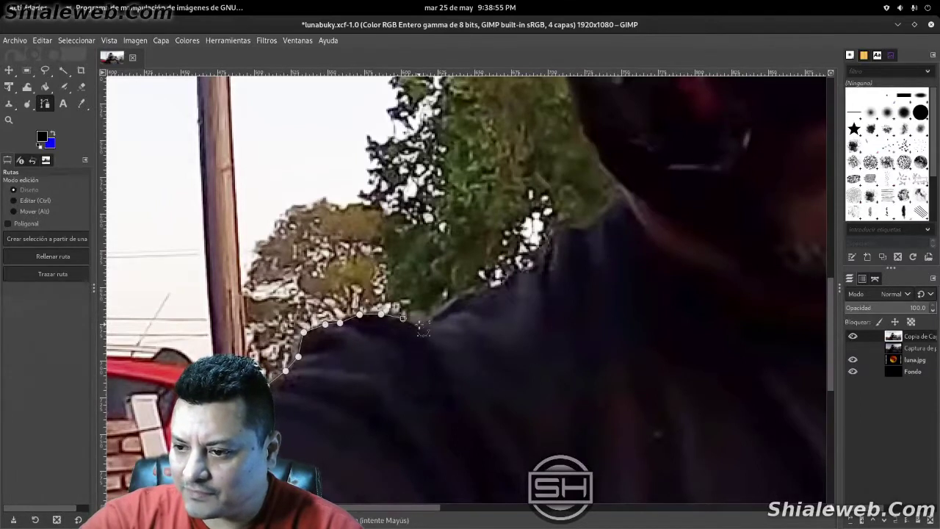
drag(470, 321, 318, 441)
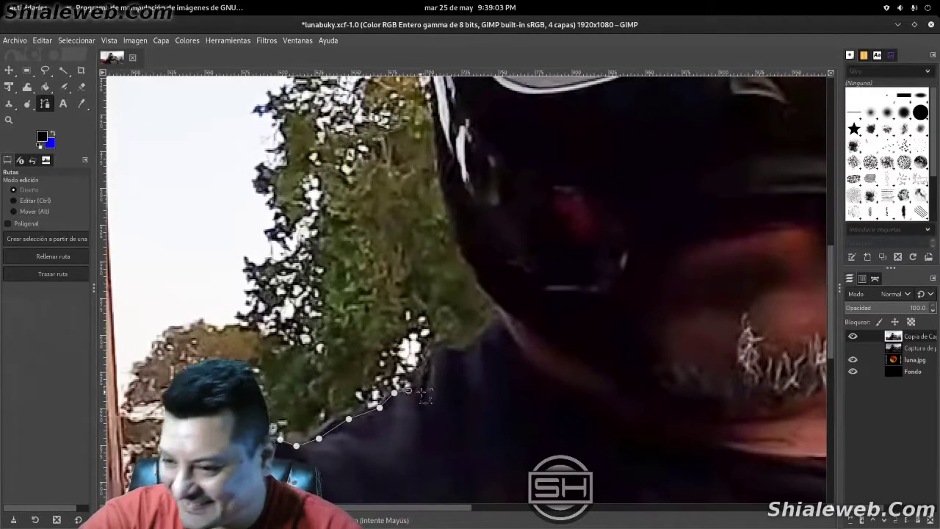
drag(451, 383, 367, 405)
click(336, 413)
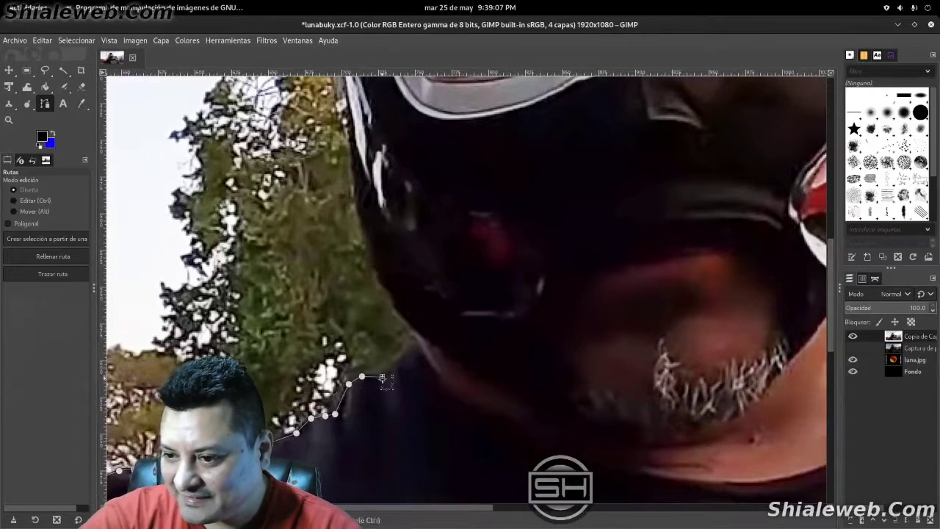
drag(373, 378, 289, 455)
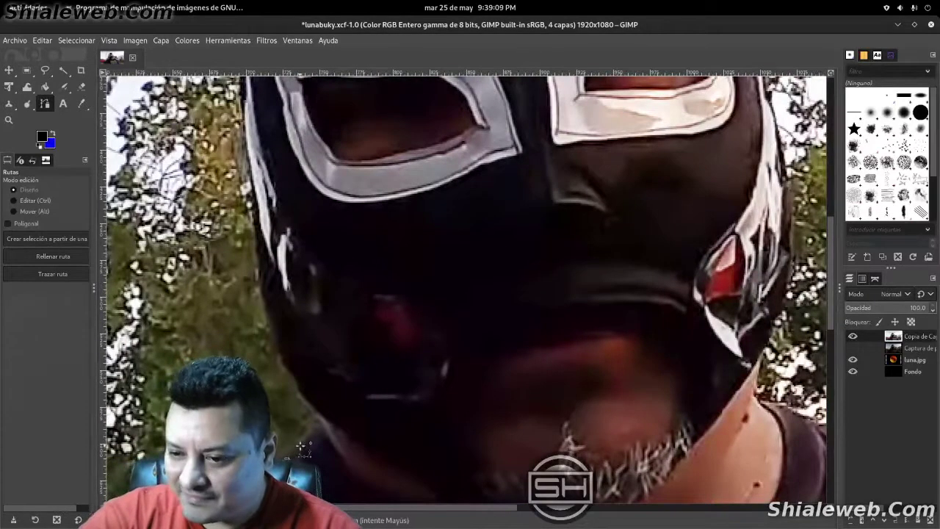
Add path anchors up the neck and along the mask's left edge
click(300, 445)
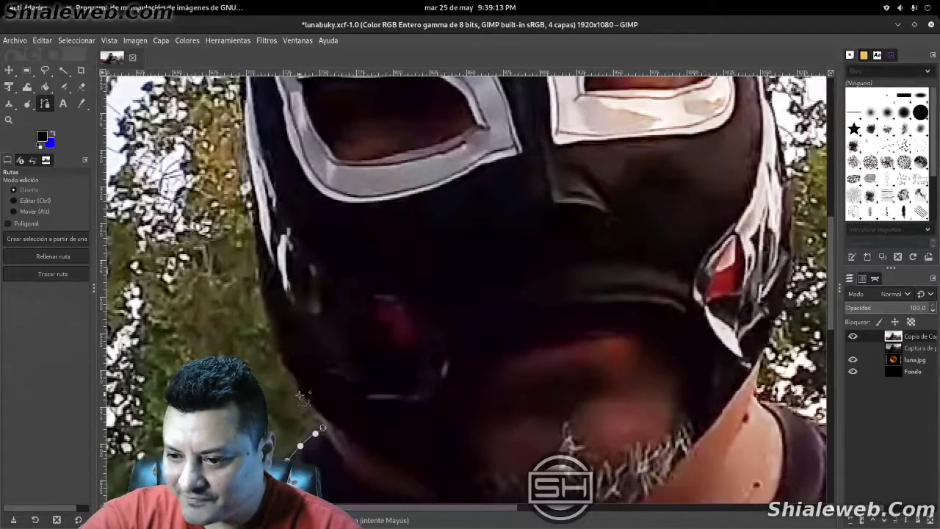
scroll(286, 366, up, 3)
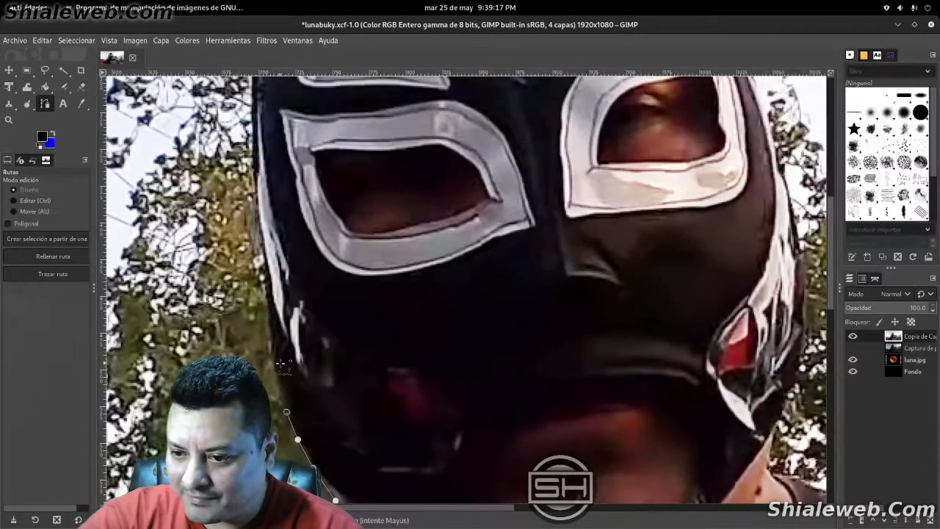
scroll(313, 332, left, 5)
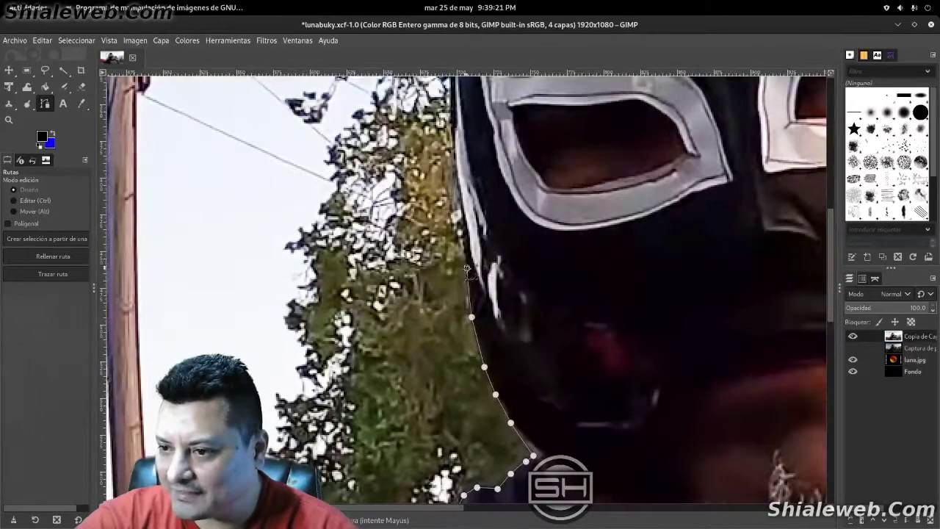
scroll(465, 268, up, 2)
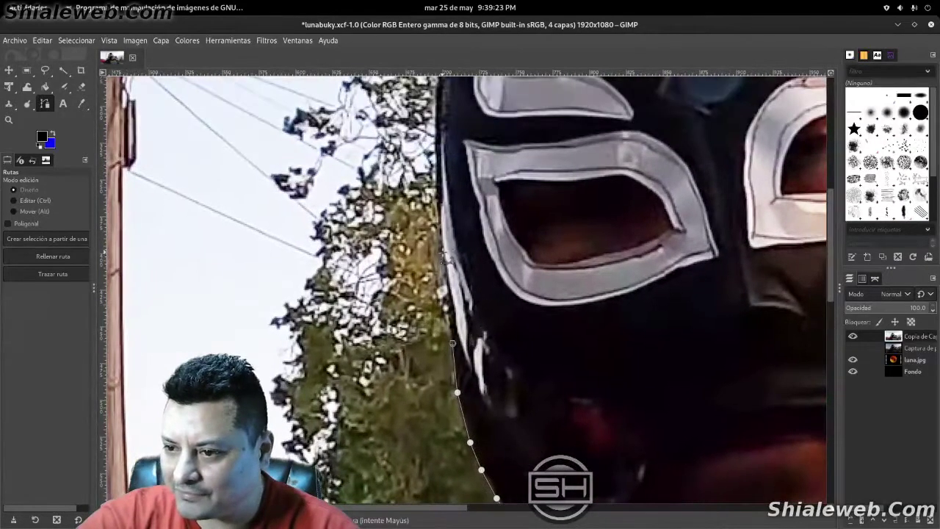
scroll(444, 257, up, 4)
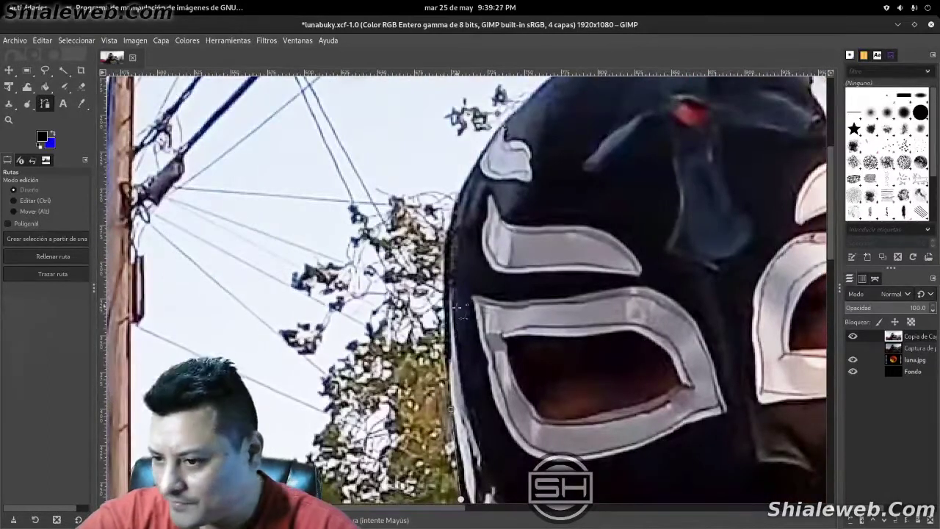
click(443, 314)
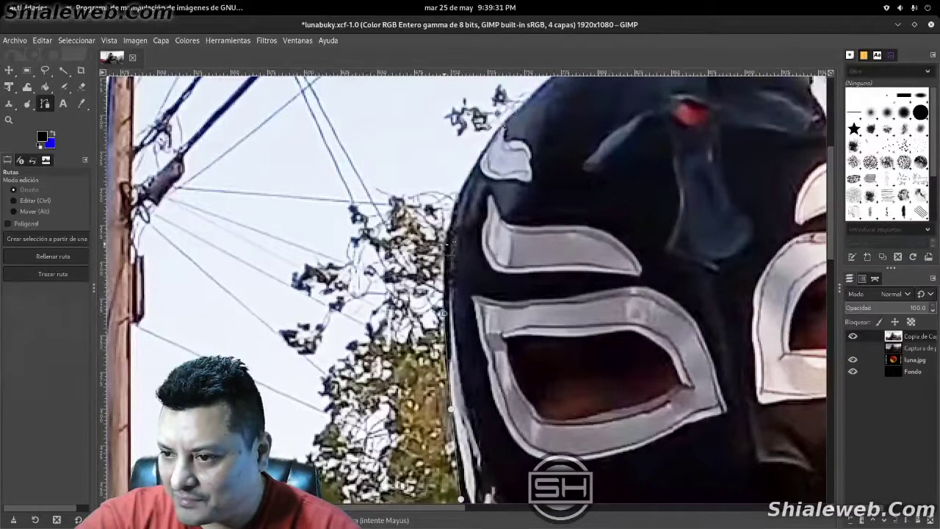
scroll(440, 272, down, 1)
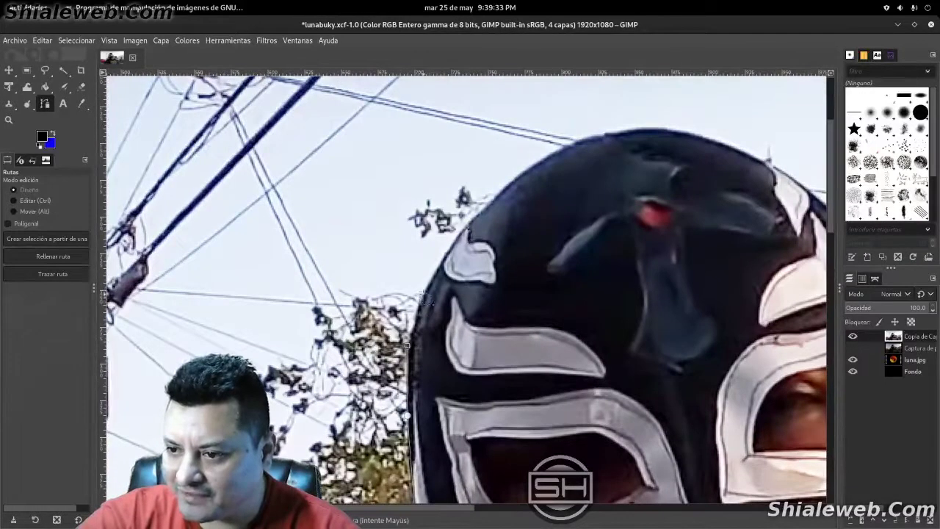
click(424, 291)
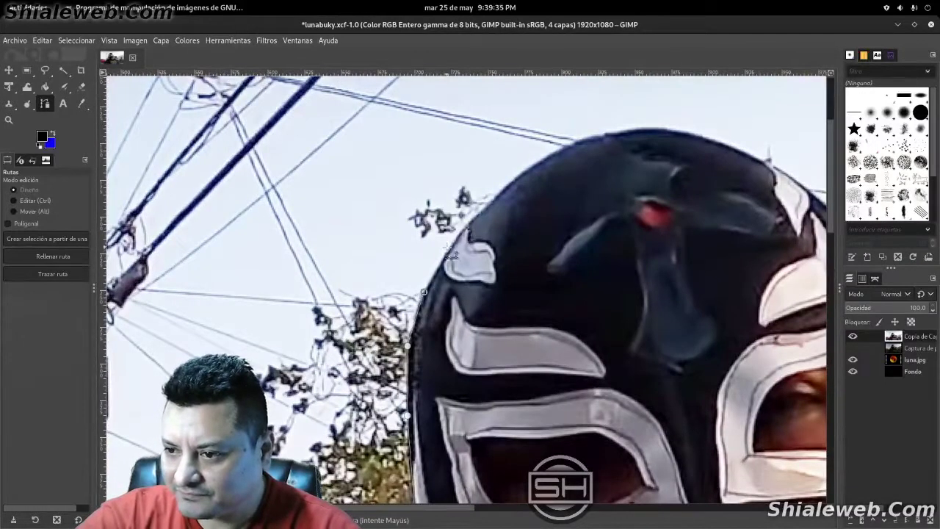
click(449, 250)
Anchor the path at the mask's top-left and along its upper edge
scroll(454, 279, up, 2)
scroll(454, 279, right, 1)
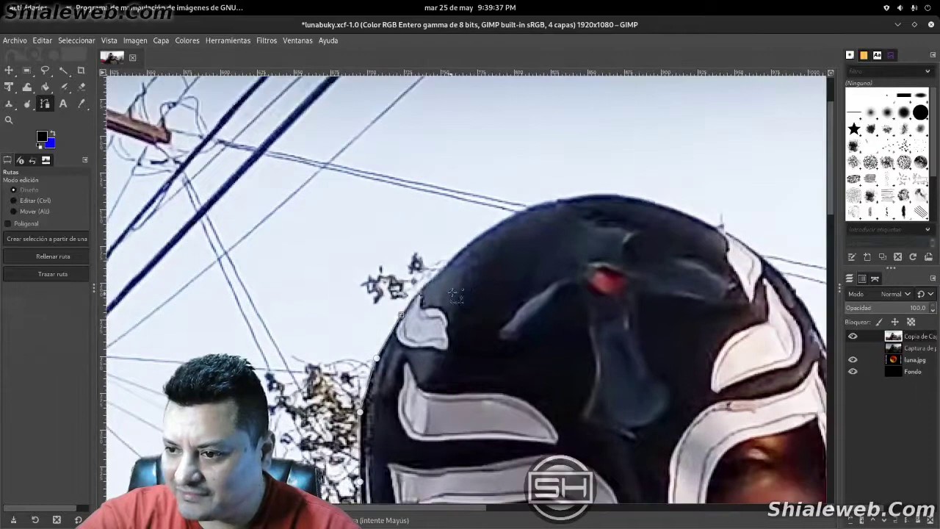
click(473, 240)
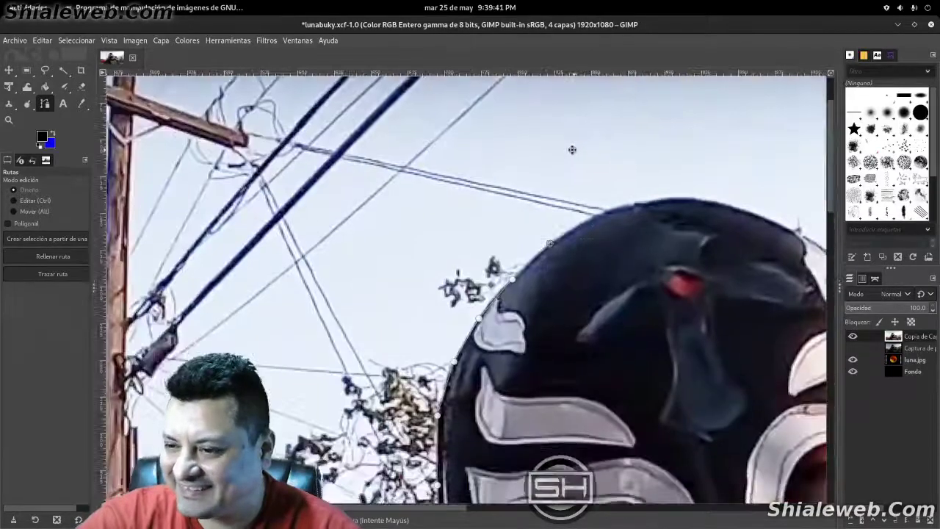
scroll(489, 122, down, 2)
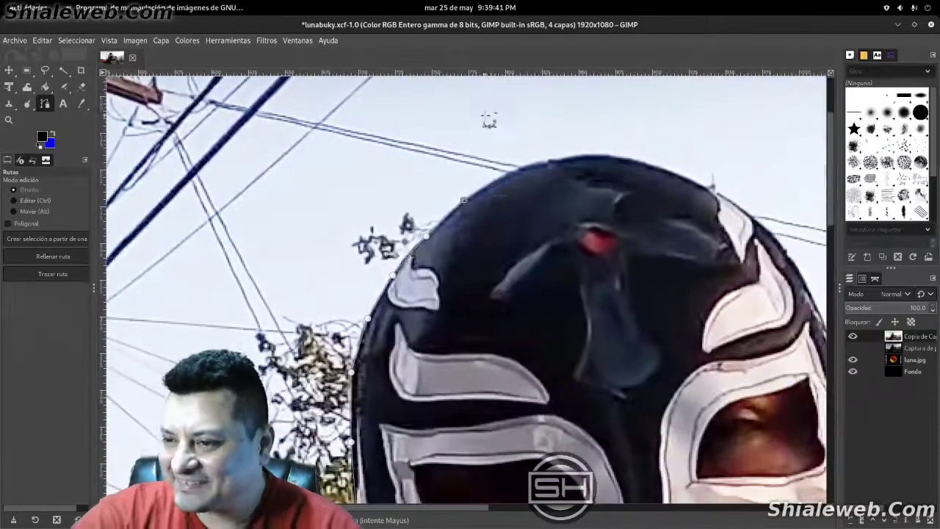
click(499, 179)
click(531, 167)
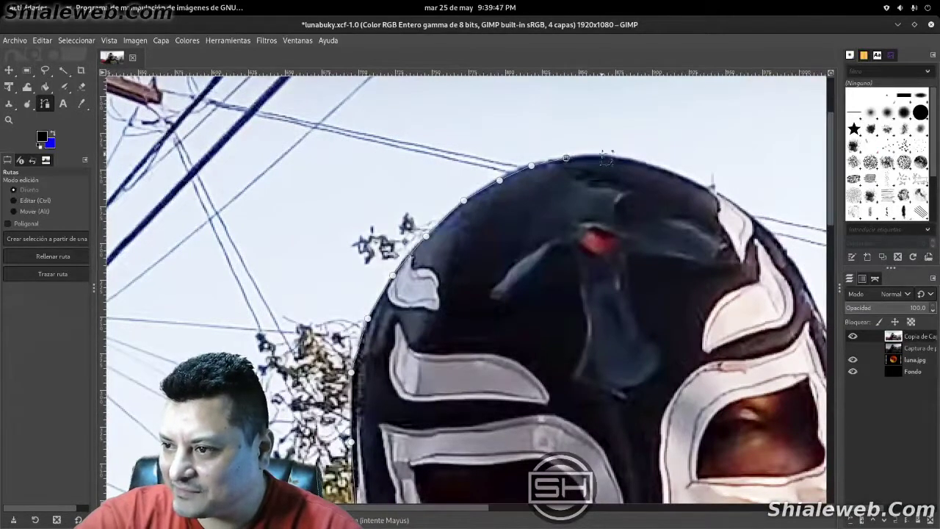
Carry the path across the mask's crown and down its upper right edge
drag(605, 157, 556, 116)
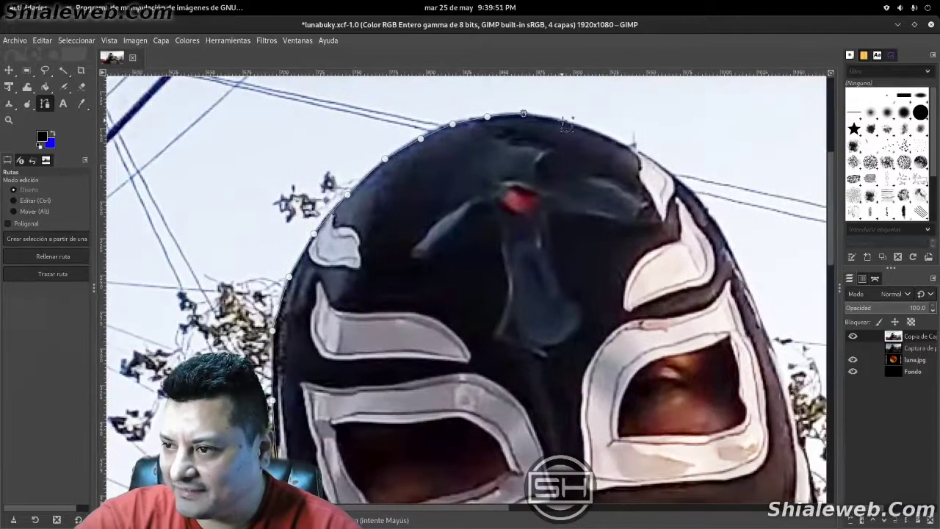
click(563, 121)
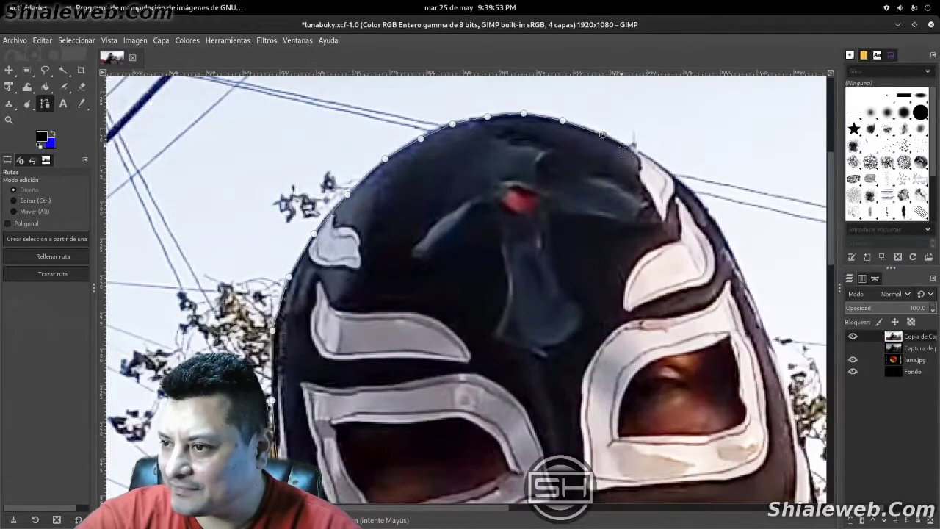
click(633, 149)
drag(633, 149, 514, 126)
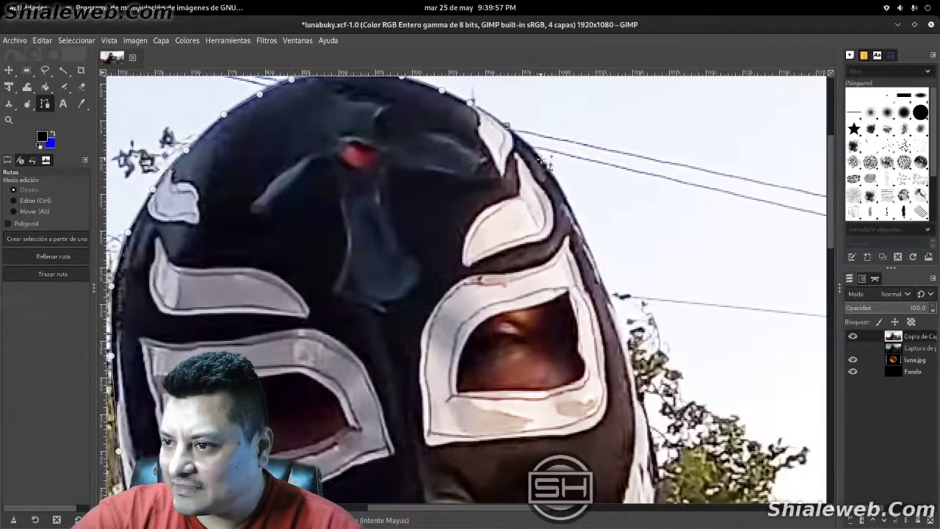
click(539, 162)
drag(583, 237, 548, 209)
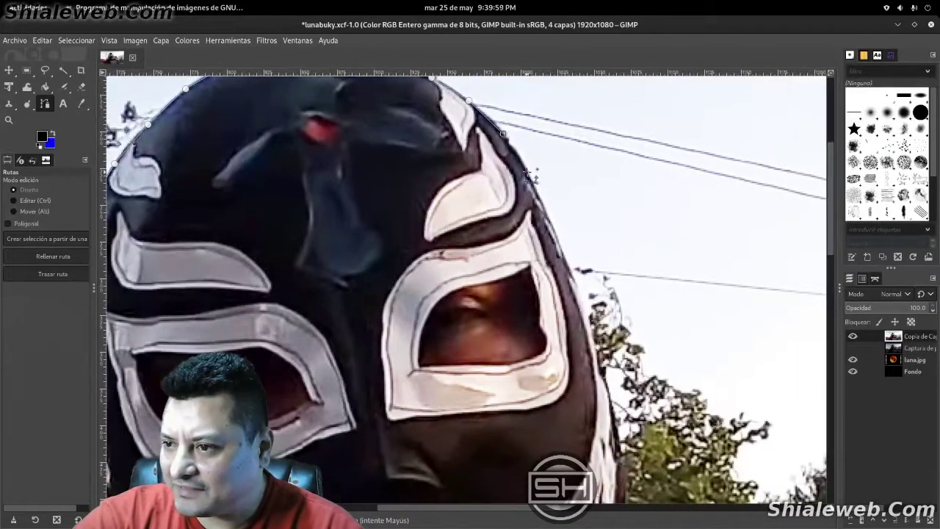
Add path anchors down the mask's right edge beside the trees
scroll(556, 221, down, 2)
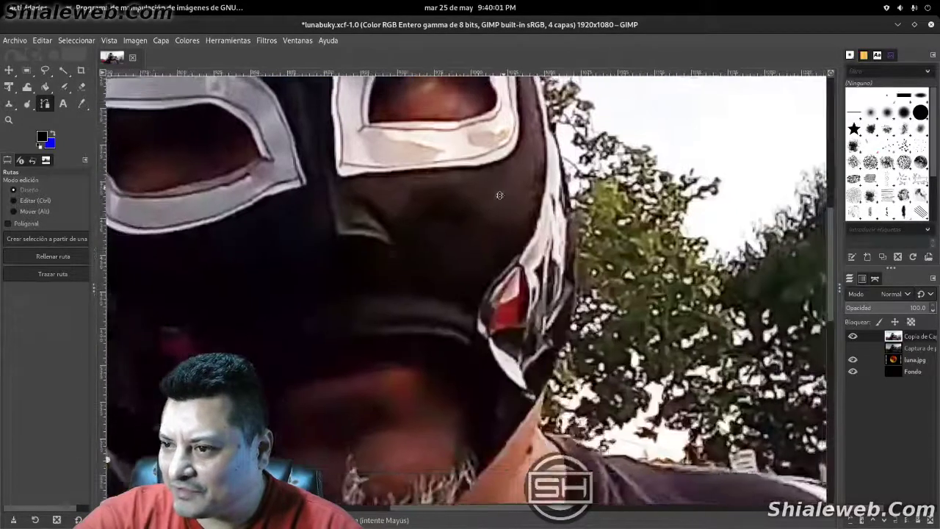
scroll(580, 272, up, 2)
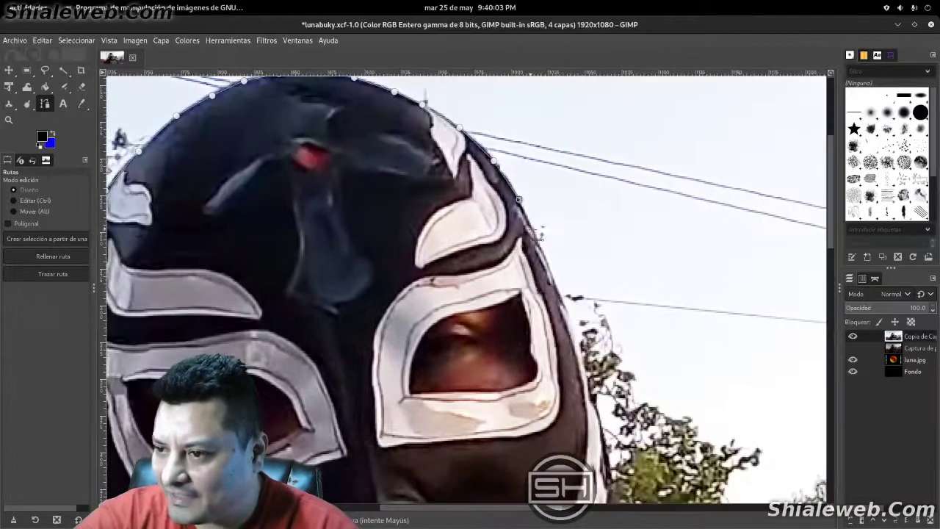
click(534, 228)
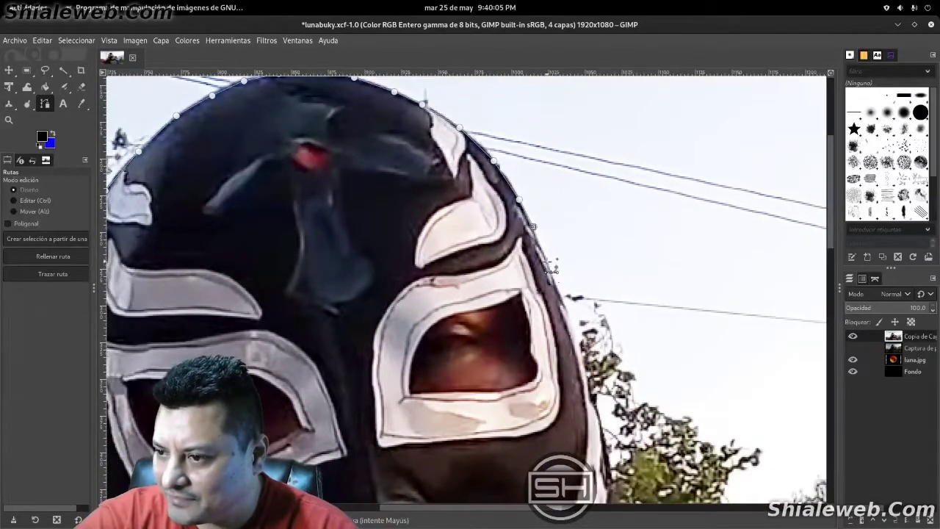
click(566, 298)
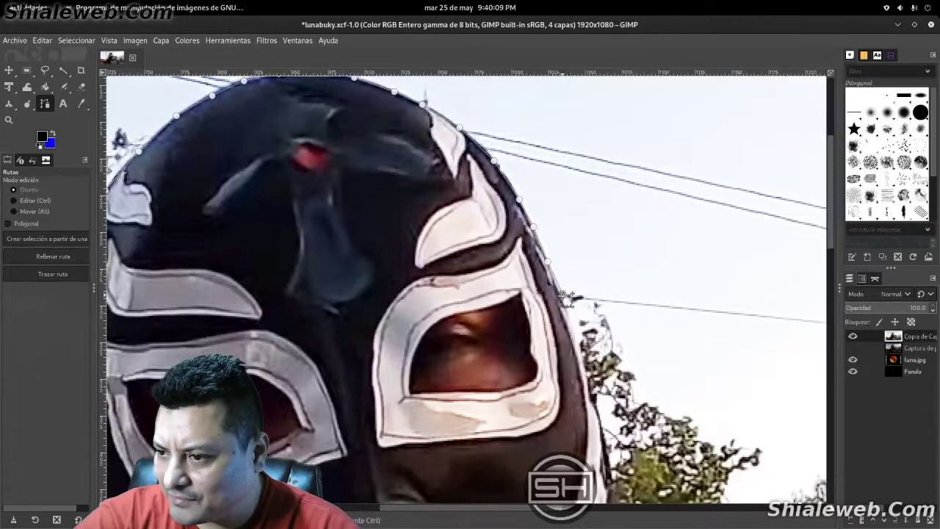
scroll(580, 323, down, 1)
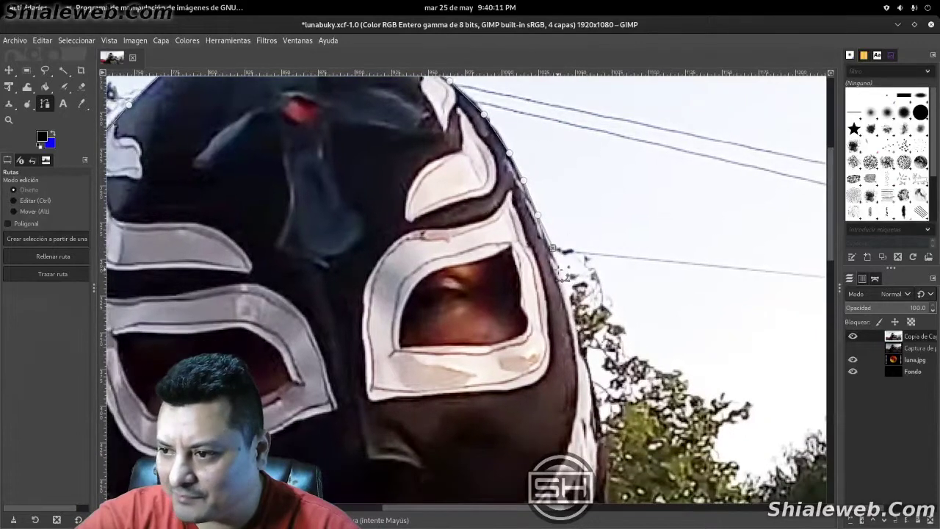
click(559, 269)
scroll(560, 272, down, 2)
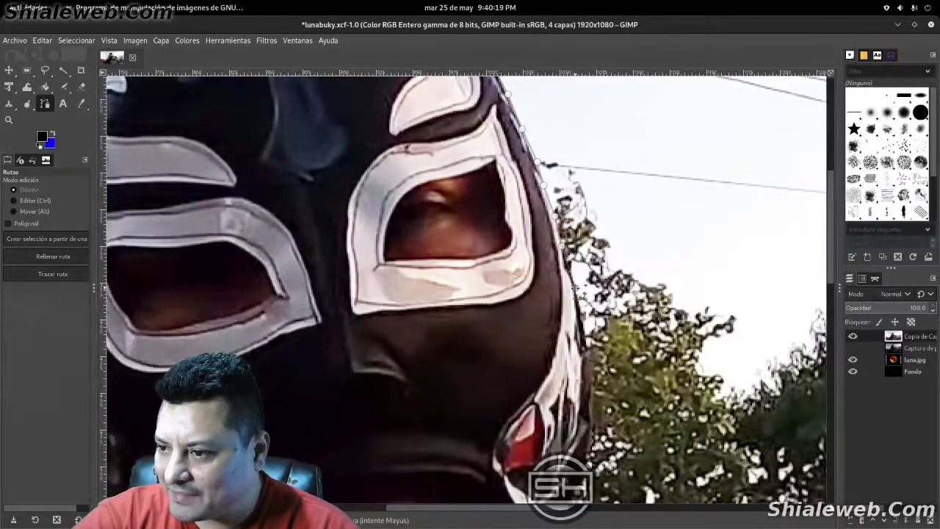
scroll(580, 301, down, 3)
scroll(566, 258, down, 2)
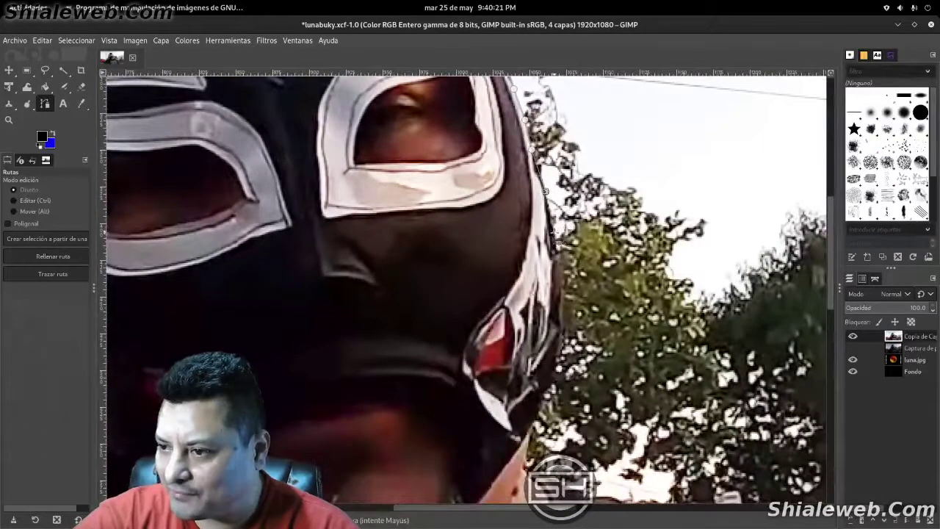
scroll(544, 191, down, 2)
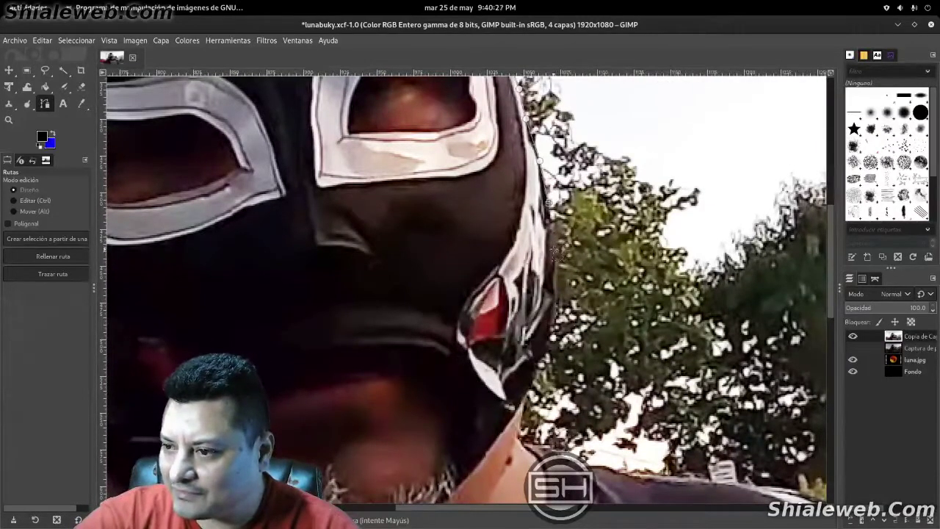
click(555, 251)
click(555, 285)
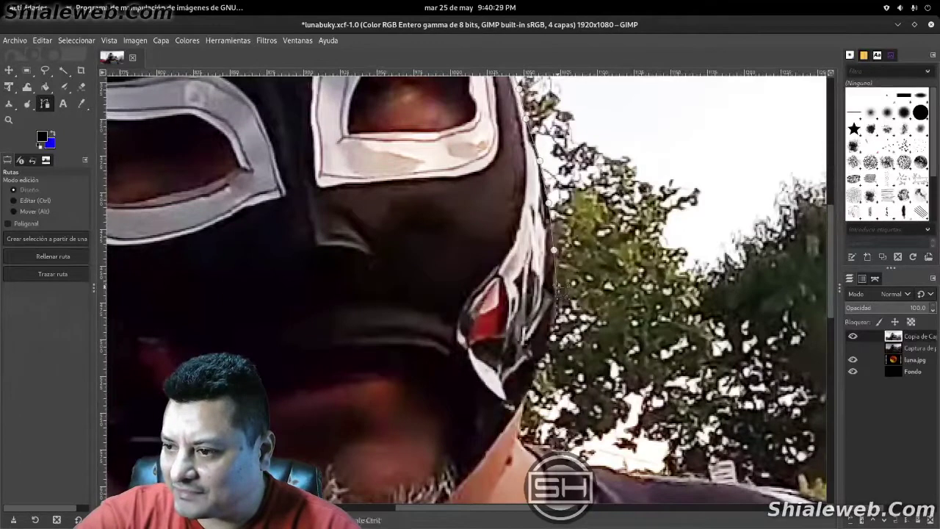
Continue the path past the red cheek detail and down the neck
scroll(558, 286, down, 3)
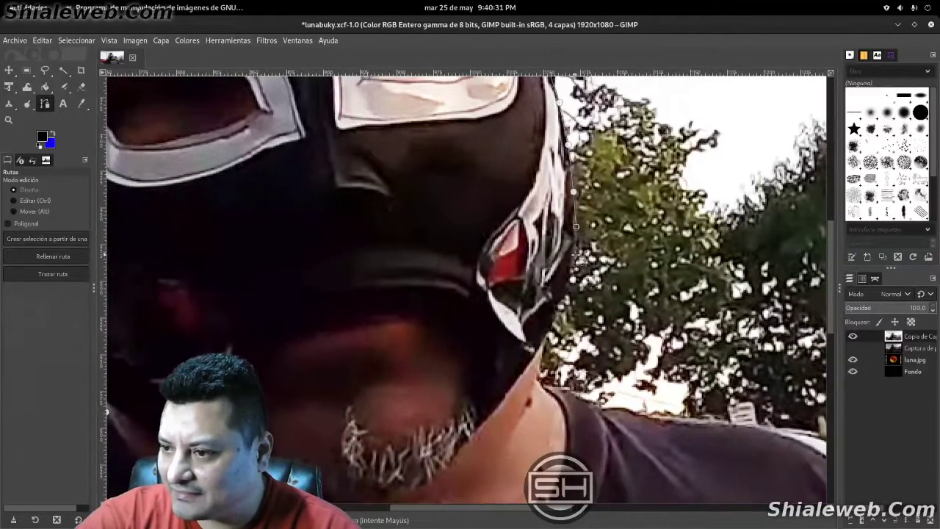
click(575, 254)
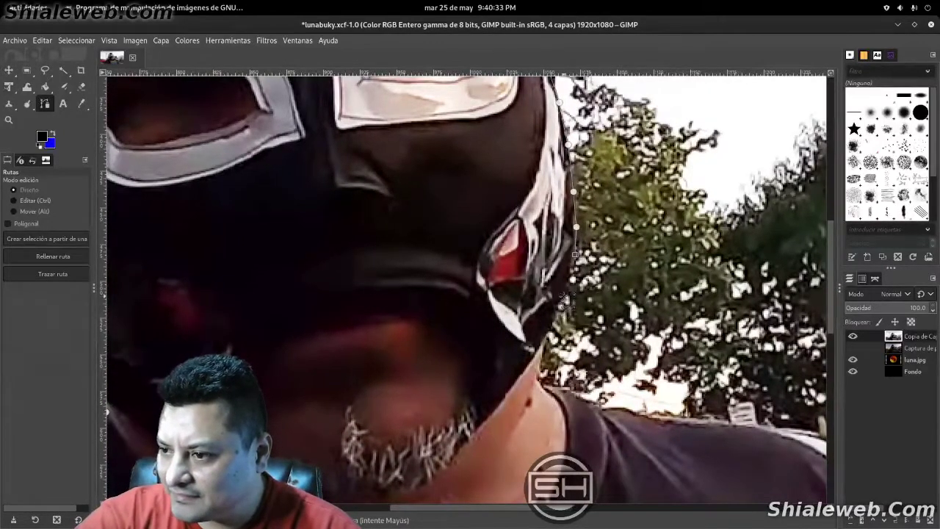
click(565, 296)
scroll(562, 290, down, 4)
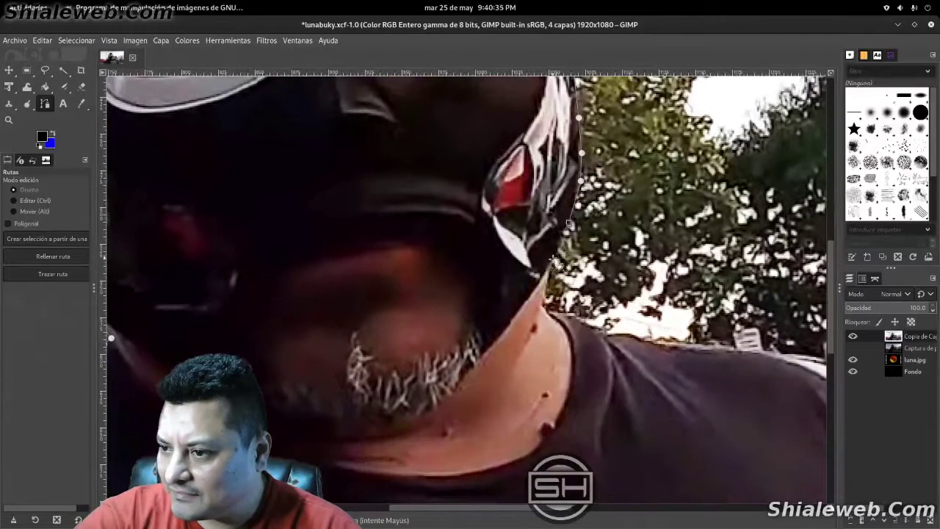
click(553, 262)
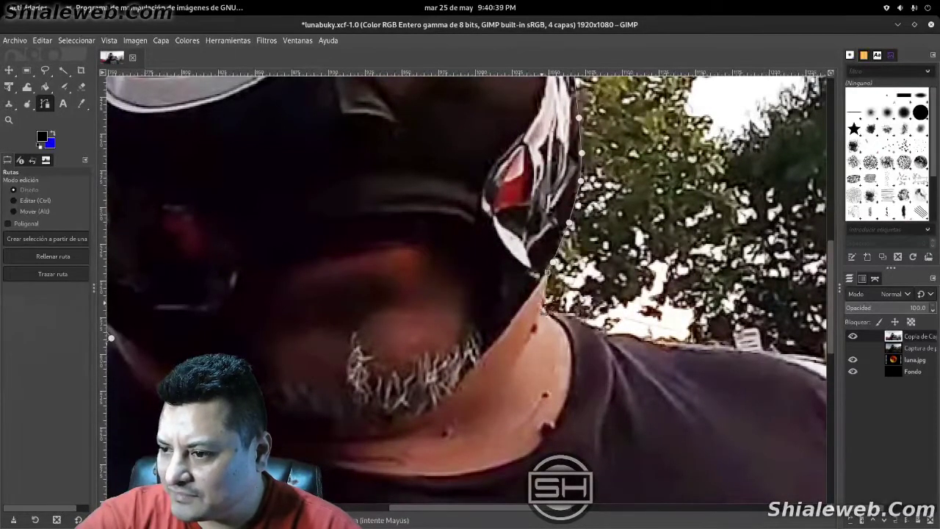
click(542, 302)
scroll(544, 294, down, 5)
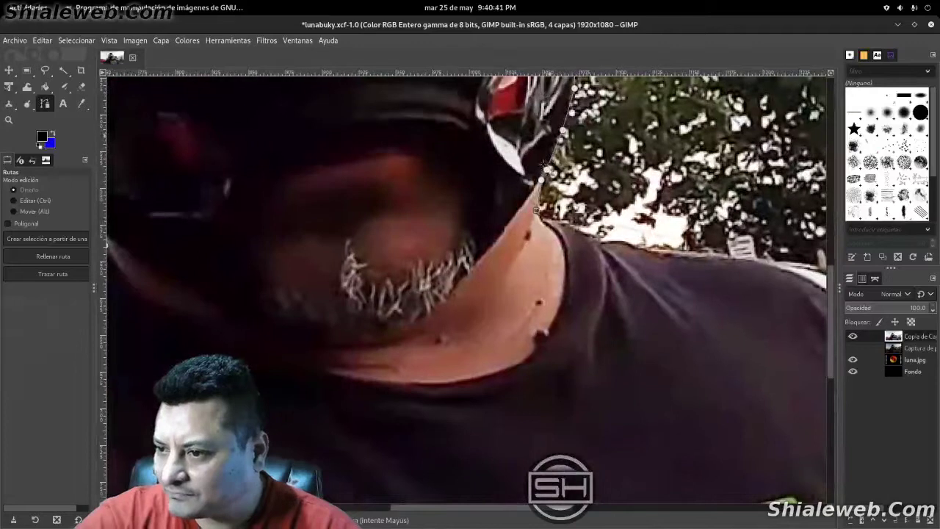
click(543, 218)
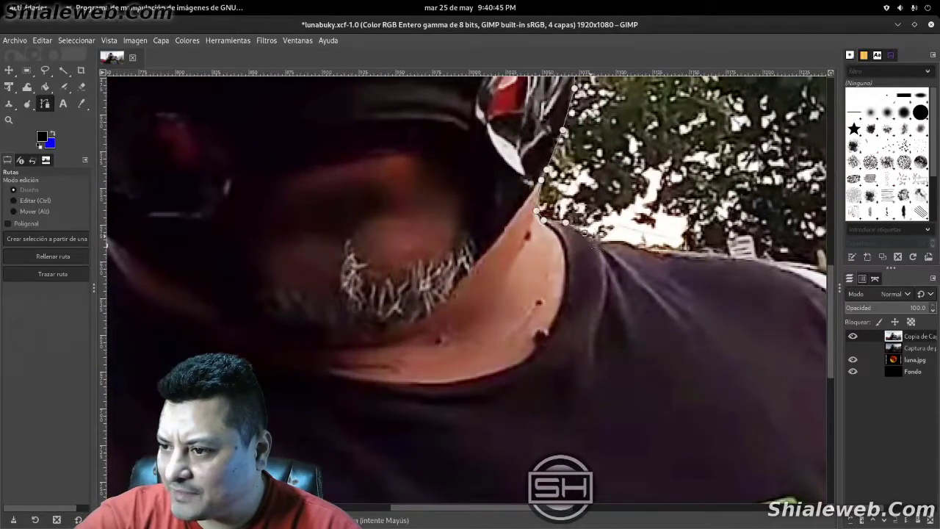
Trace the path along the wrestler's right shoulder edge toward the car
click(600, 242)
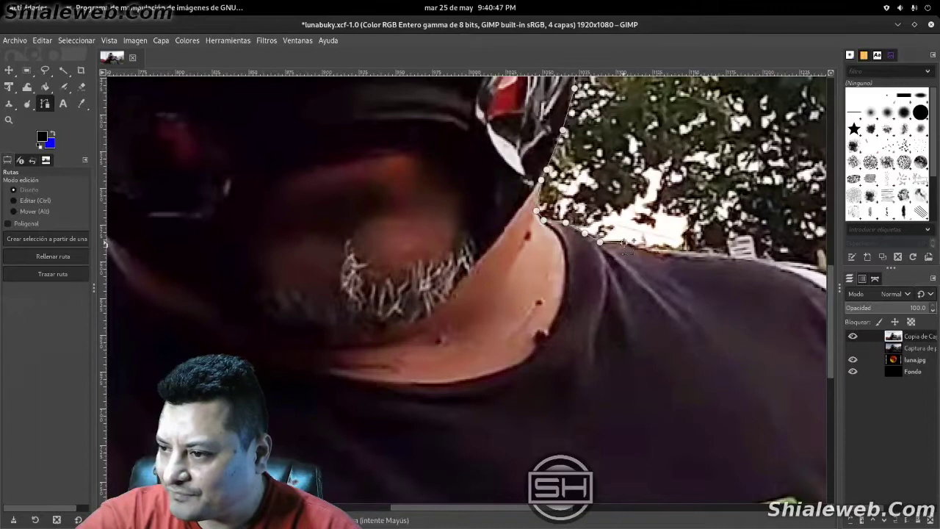
click(624, 242)
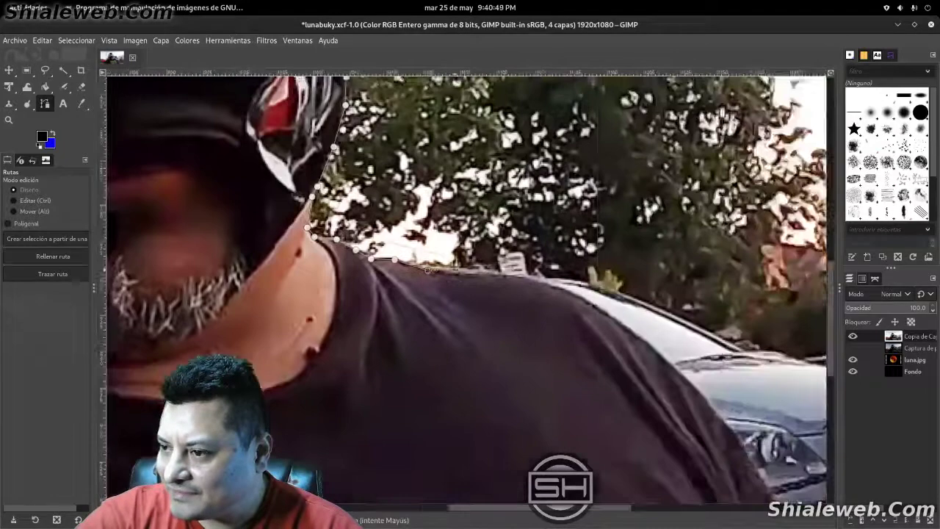
drag(683, 259, 512, 224)
click(534, 223)
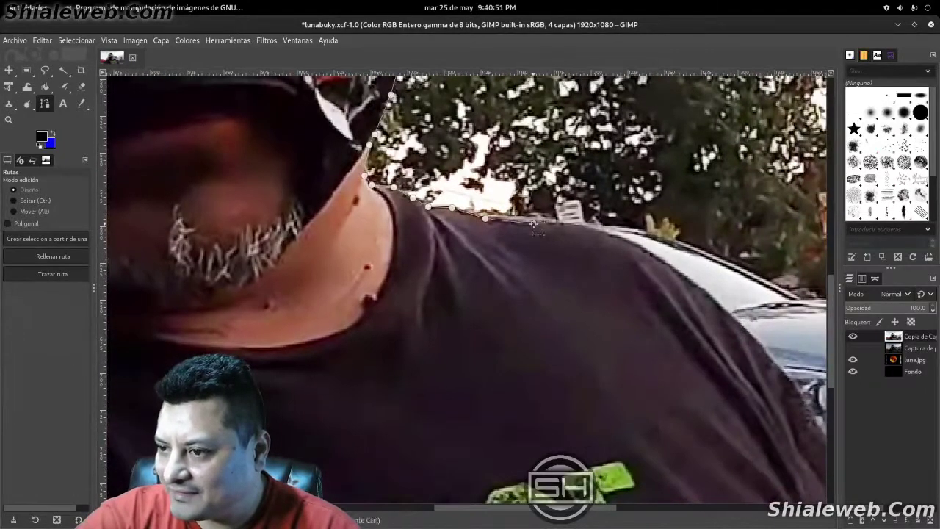
click(573, 224)
click(611, 234)
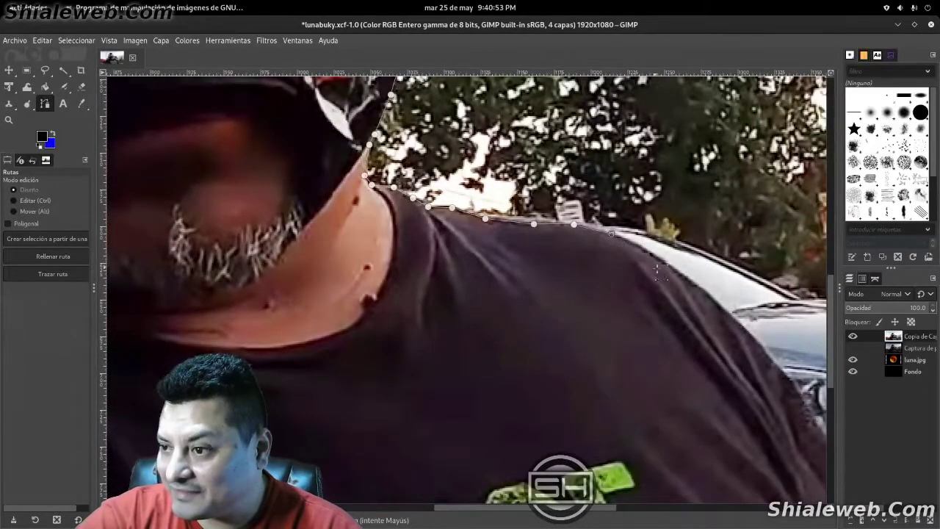
drag(667, 258, 587, 149)
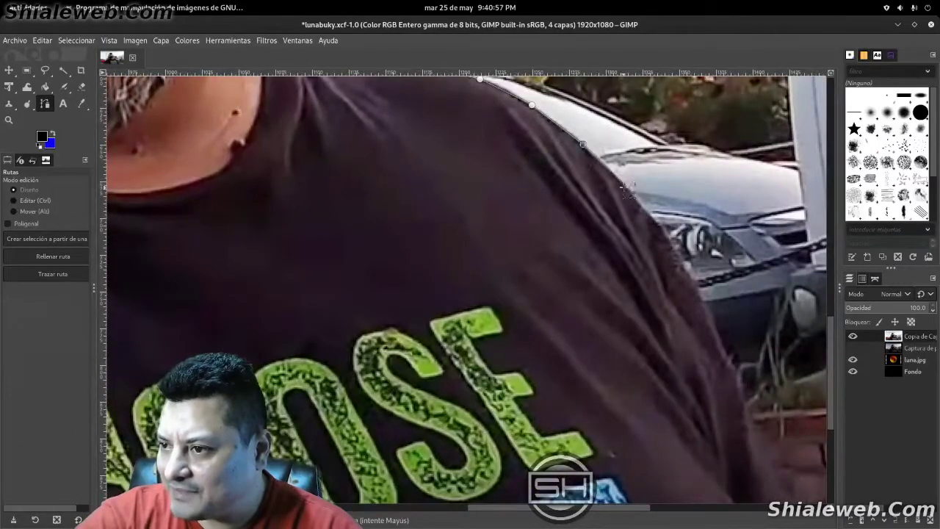
drag(628, 189, 524, 221)
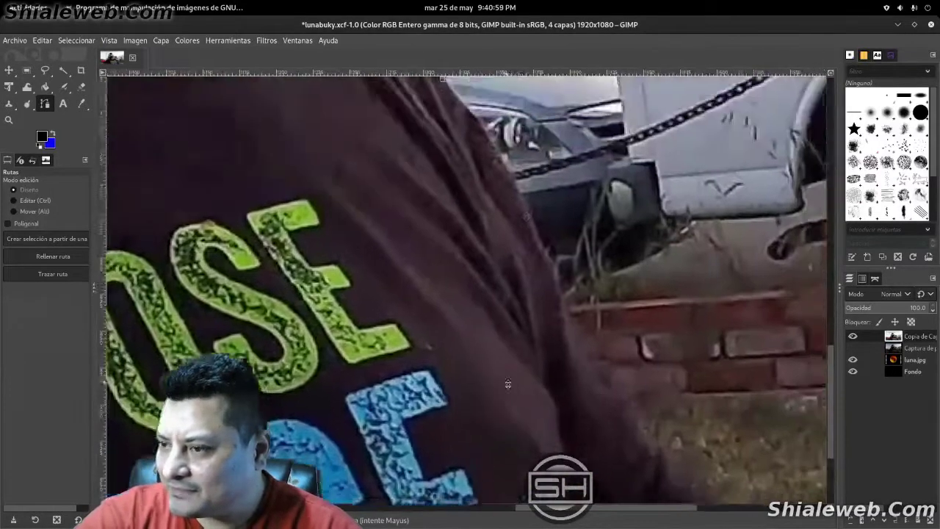
Extend the path down the right arm to the photo's bottom edge
scroll(523, 221, up, 2)
scroll(517, 163, left, 2)
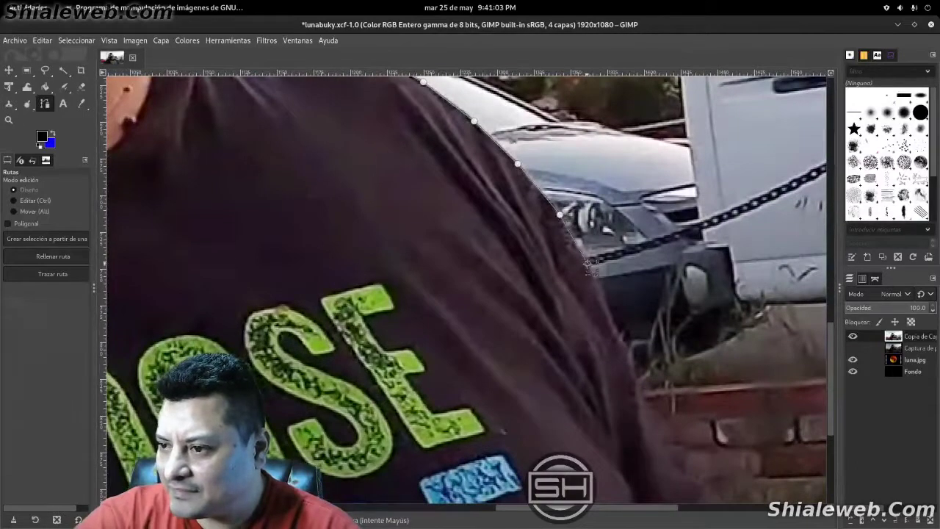
scroll(587, 270, down, 3)
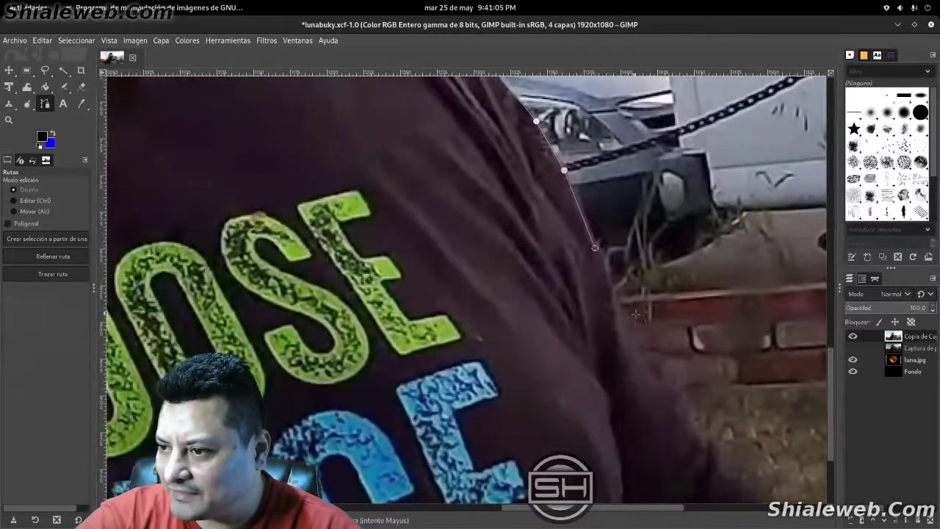
drag(638, 316, 546, 196)
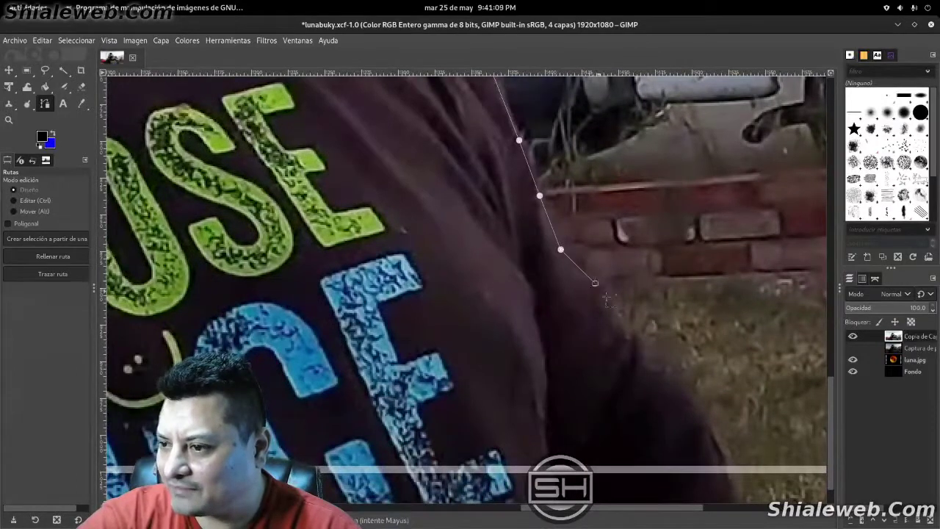
drag(606, 297, 538, 218)
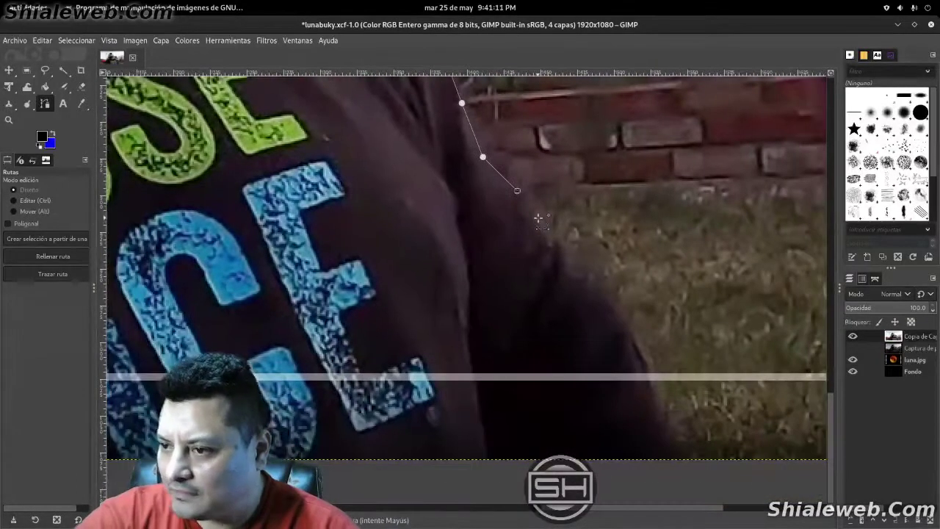
click(536, 221)
click(552, 246)
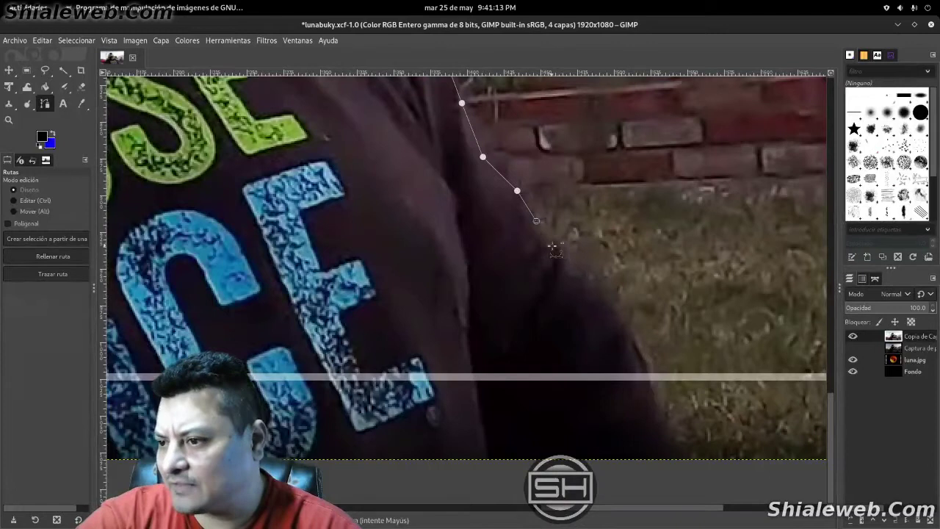
click(568, 268)
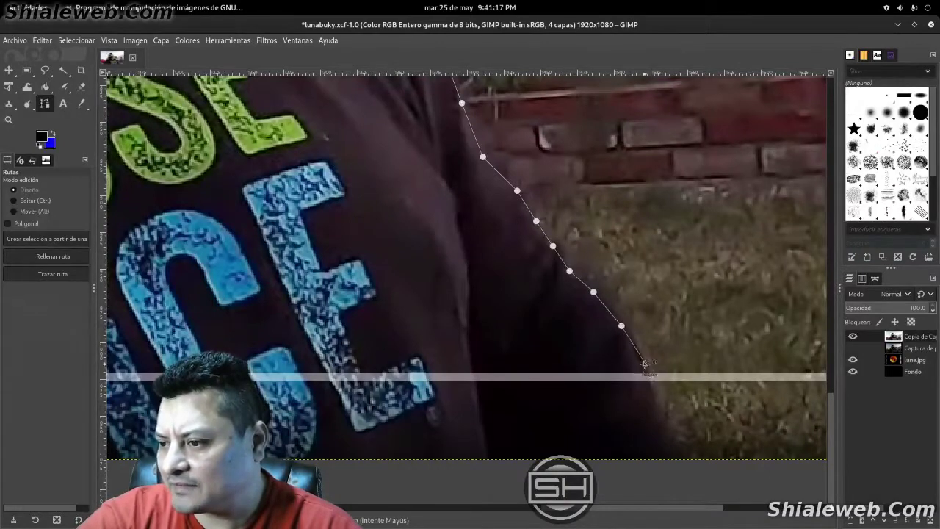
scroll(650, 411, up, 3)
scroll(676, 331, down, 6)
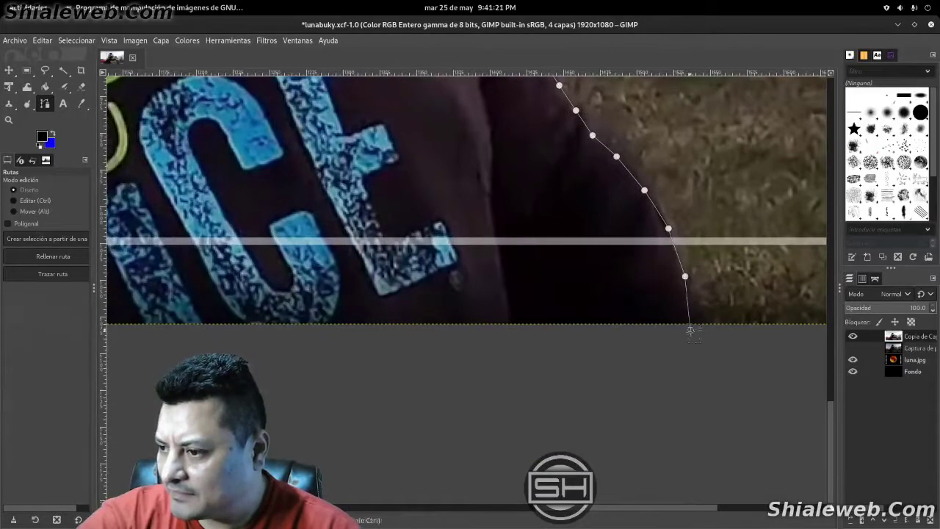
scroll(698, 335, left, 3)
scroll(701, 337, left, 3)
scroll(709, 344, left, 3)
Add the final anchor at the photo's bottom-left and close the path loop
scroll(708, 344, left, 5)
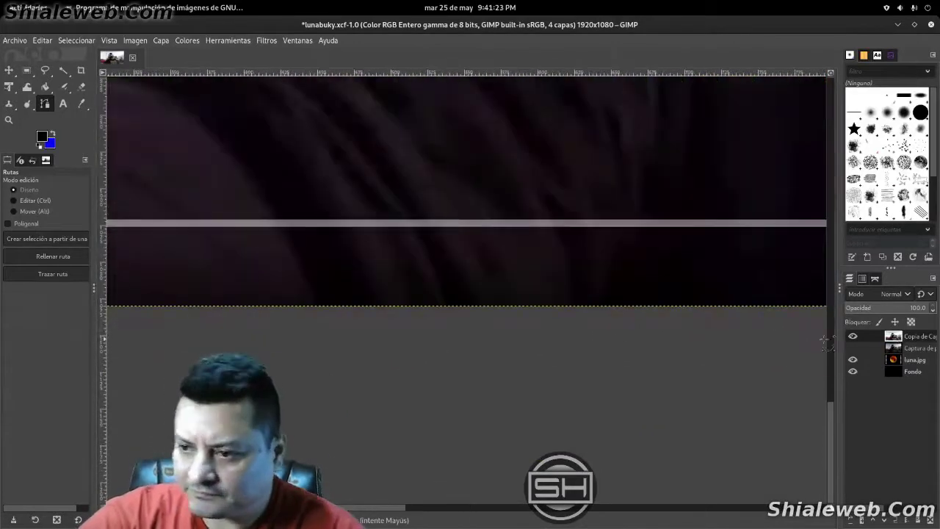
scroll(616, 314, left, 5)
scroll(616, 314, left, 5)
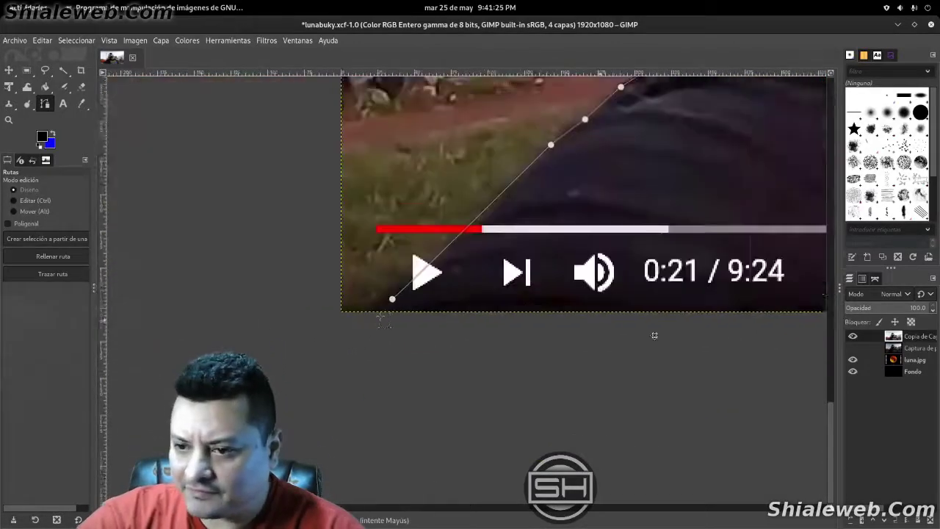
scroll(558, 334, left, 2)
click(468, 336)
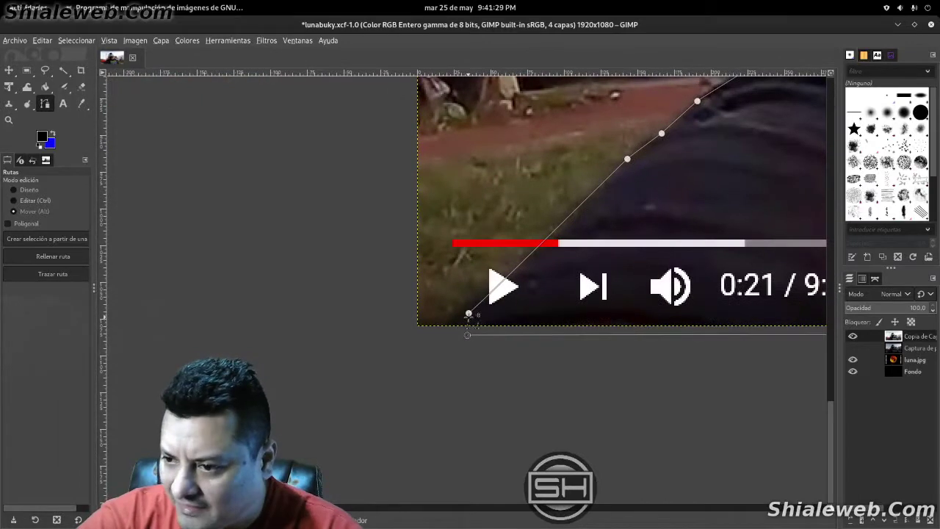
key(ctrl)
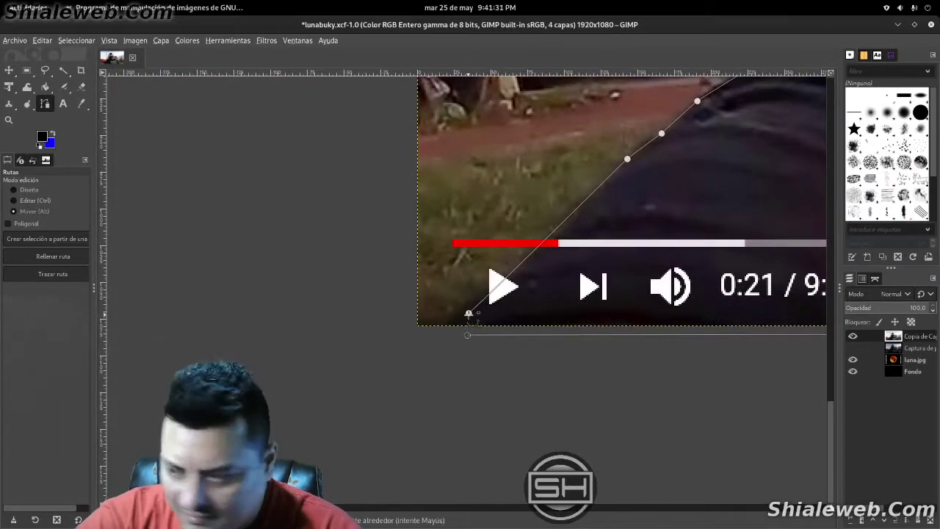
key(alt)
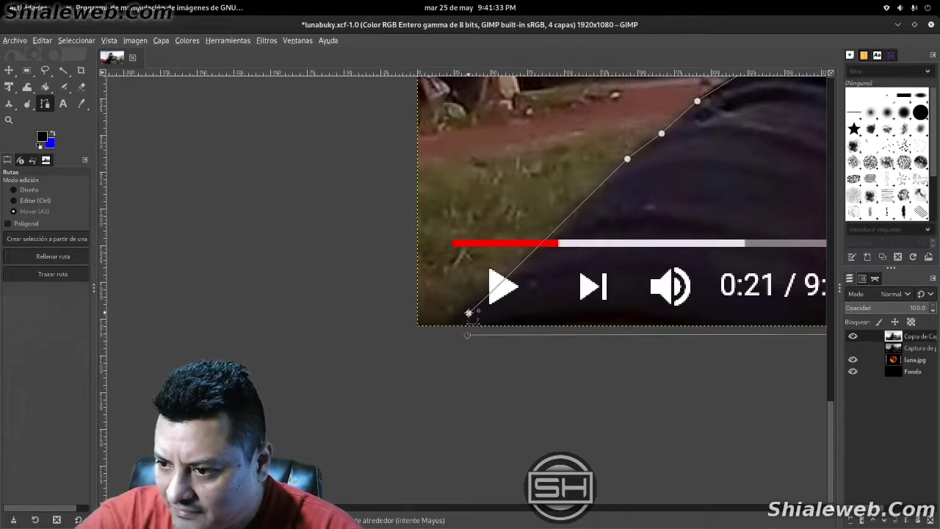
key(ctrl)
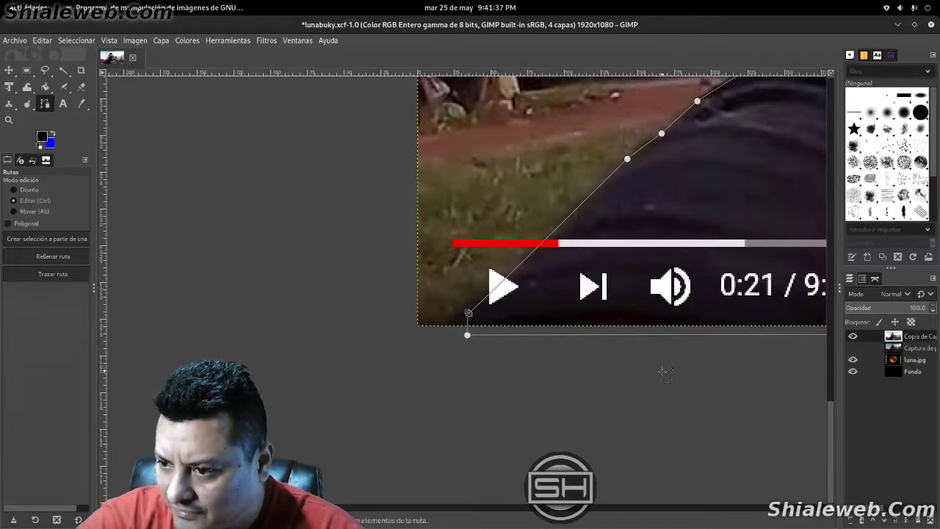
Pan and zoom to check the closed outline along the left shoulder
scroll(610, 271, right, 5)
scroll(609, 272, down, 1)
drag(610, 268, 447, 384)
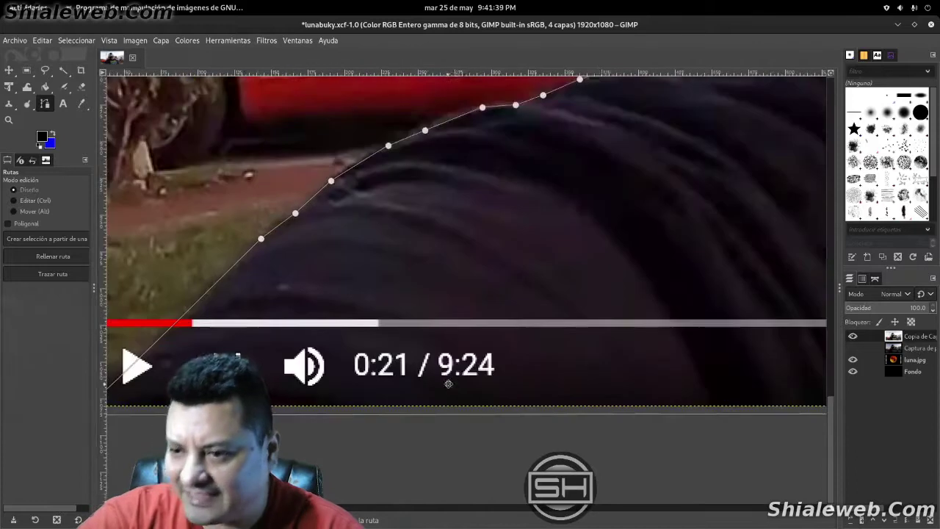
scroll(589, 313, up, 1)
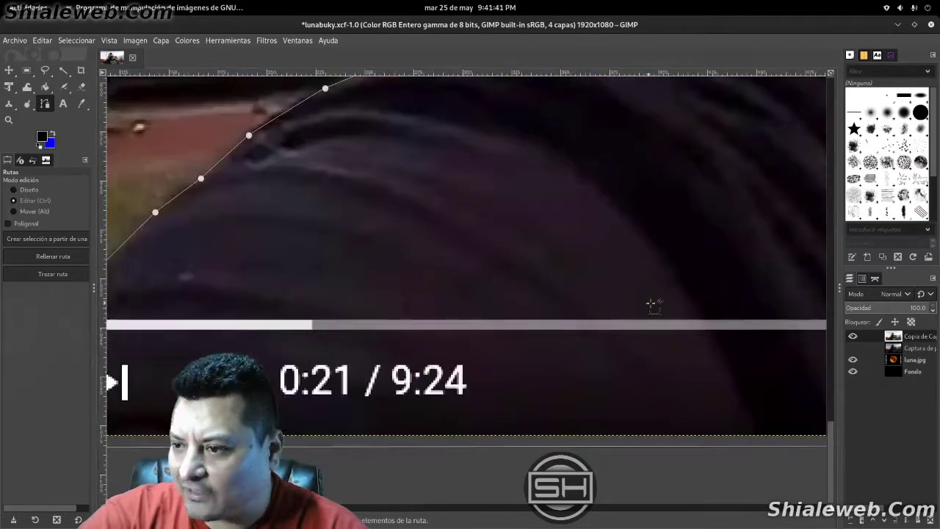
scroll(650, 304, down, 5)
scroll(412, 277, up, 1)
Widen the right dock and show the Paths list containing the 'Sin nombre' outline
scroll(411, 278, up, 3)
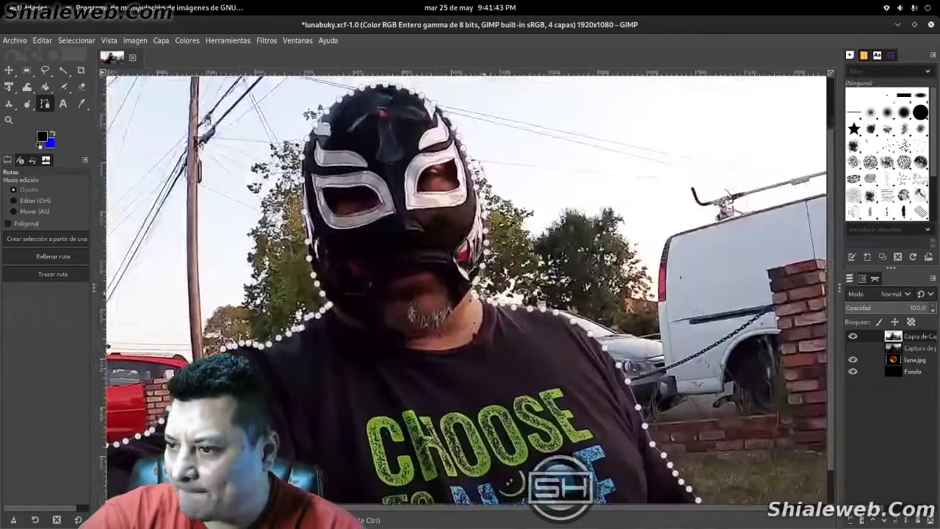
scroll(411, 278, up, 2)
scroll(466, 287, down, 4)
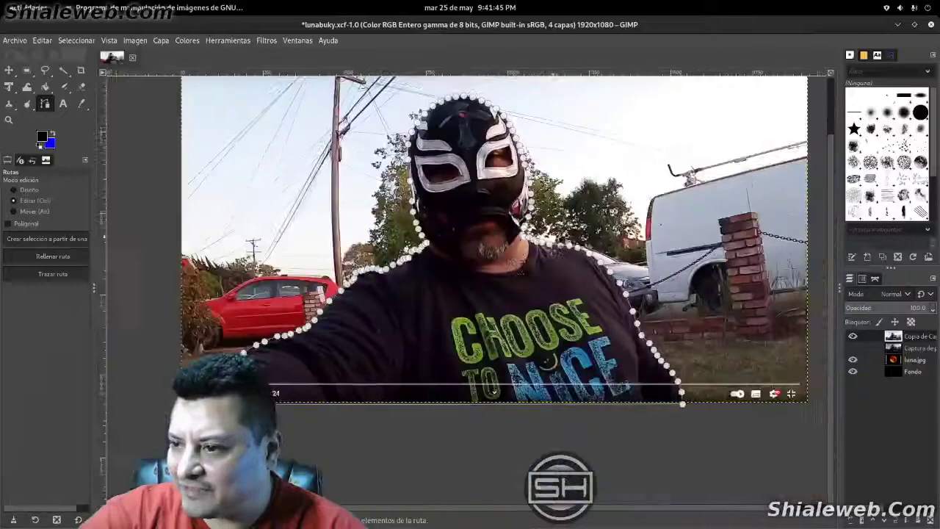
scroll(467, 286, up, 1)
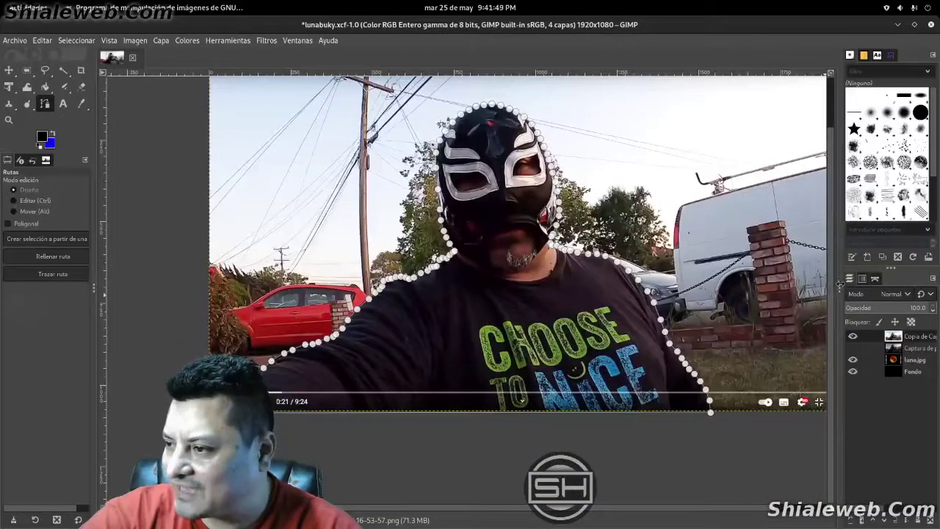
drag(840, 284, 823, 284)
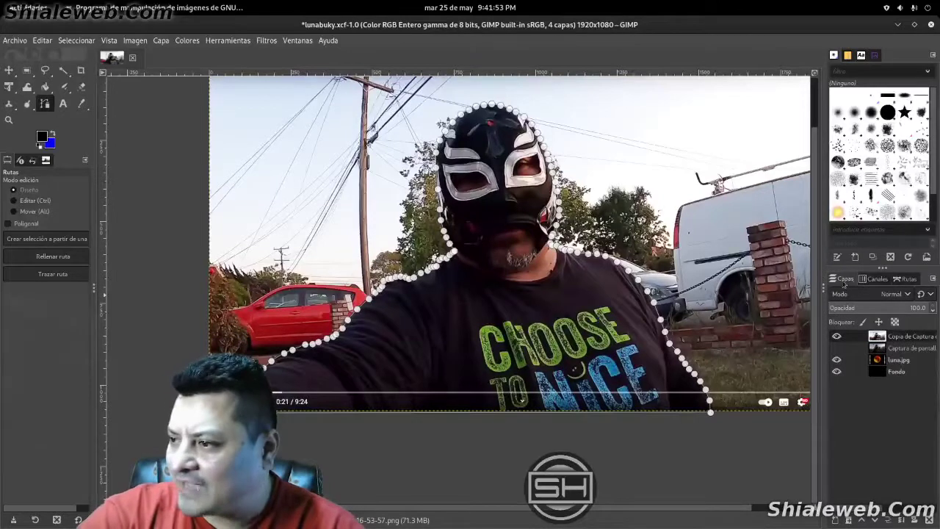
click(879, 279)
click(916, 280)
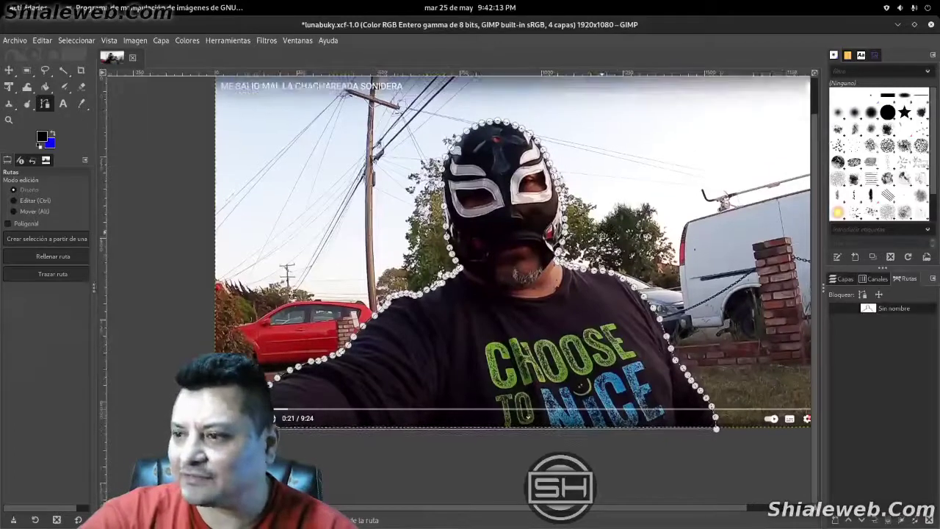
scroll(609, 252, up, 1)
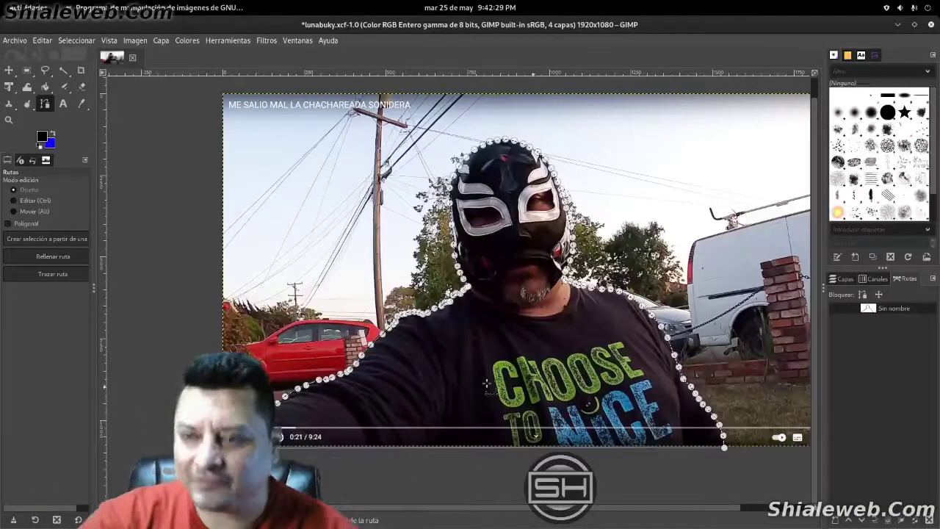
Invert the selection and delete the photo background outside the wrestler outline
click(63, 41)
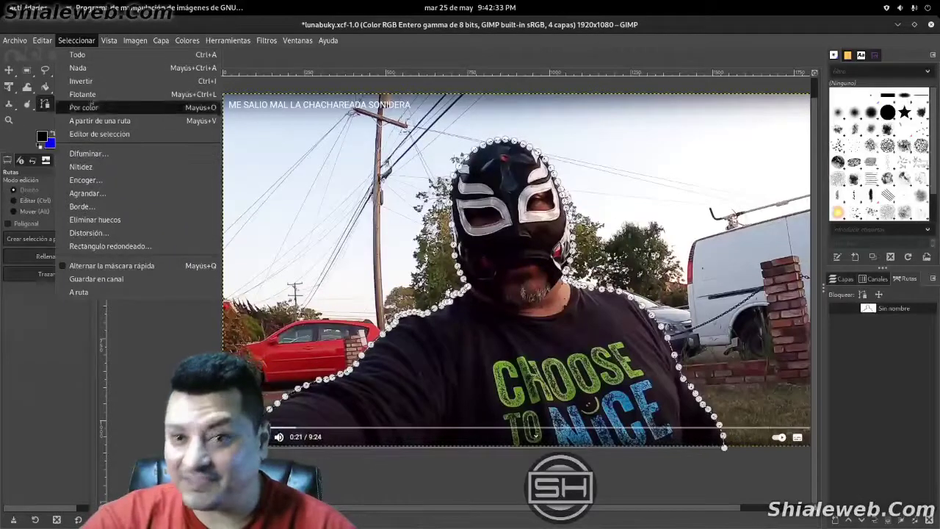
click(81, 80)
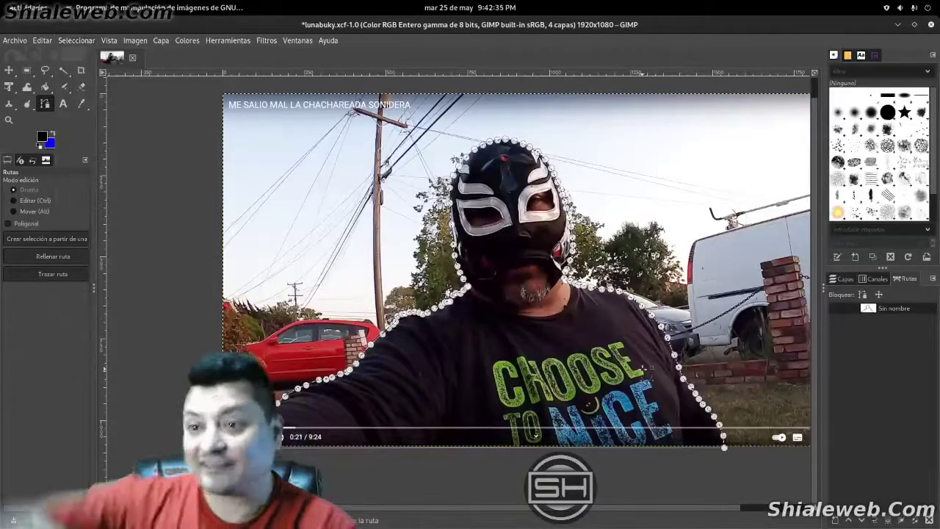
key(ctrl)
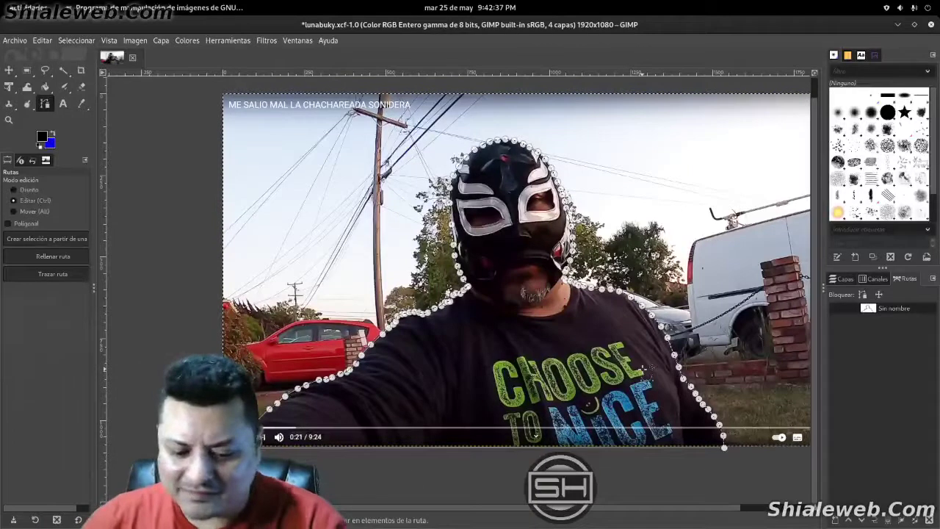
key(Delete)
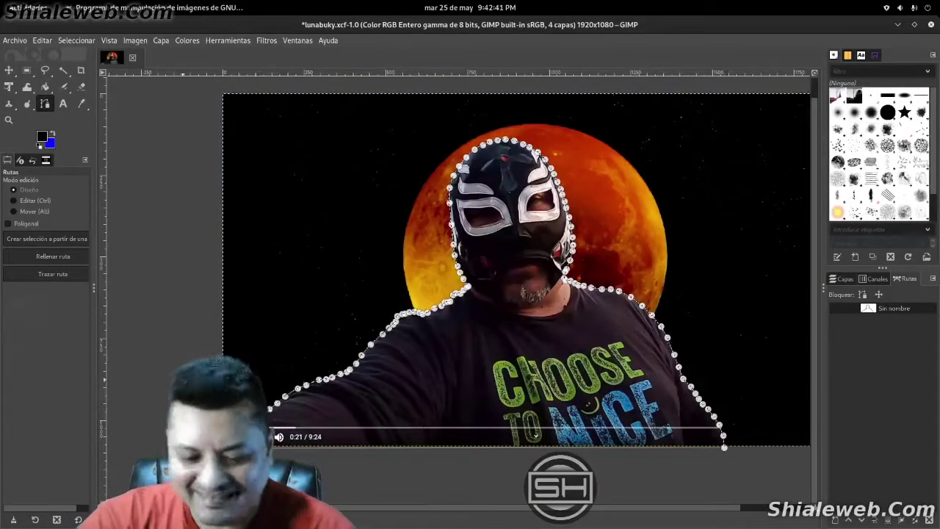
Switch to Rectangle Select and duplicate the cut-out screenshot layer
key(r)
scroll(728, 362, right, 3)
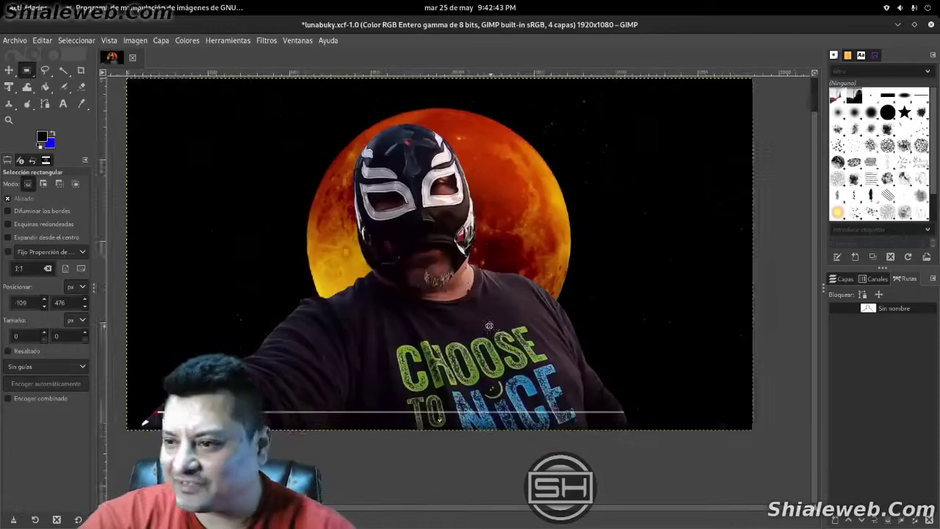
scroll(476, 315, down, 1)
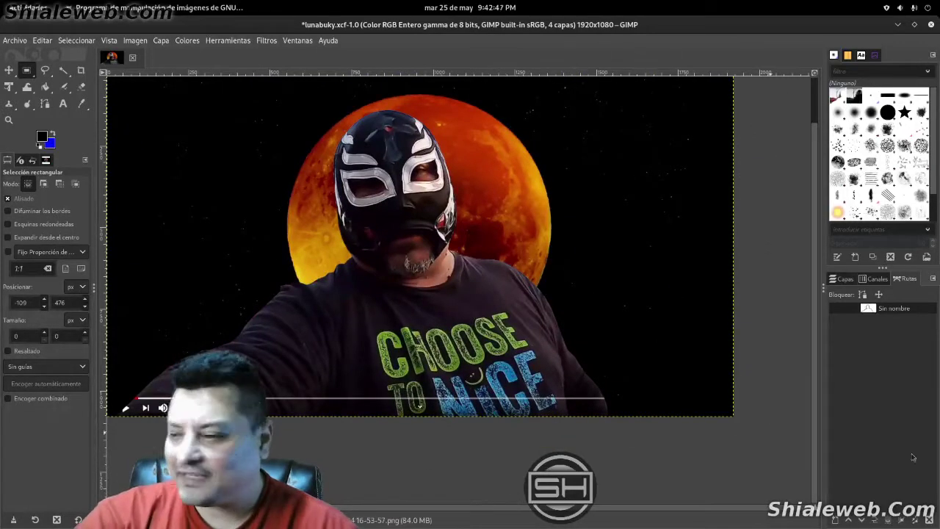
click(842, 279)
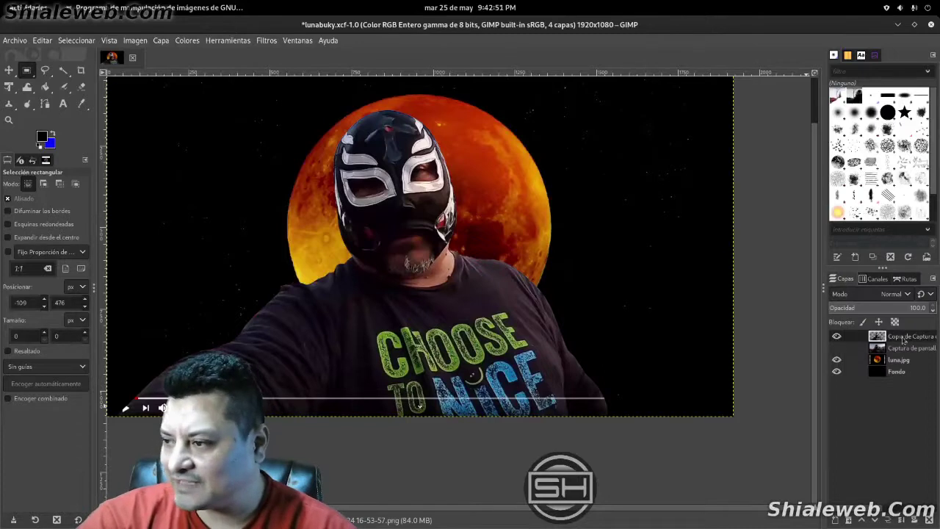
right_click(903, 339)
click(815, 124)
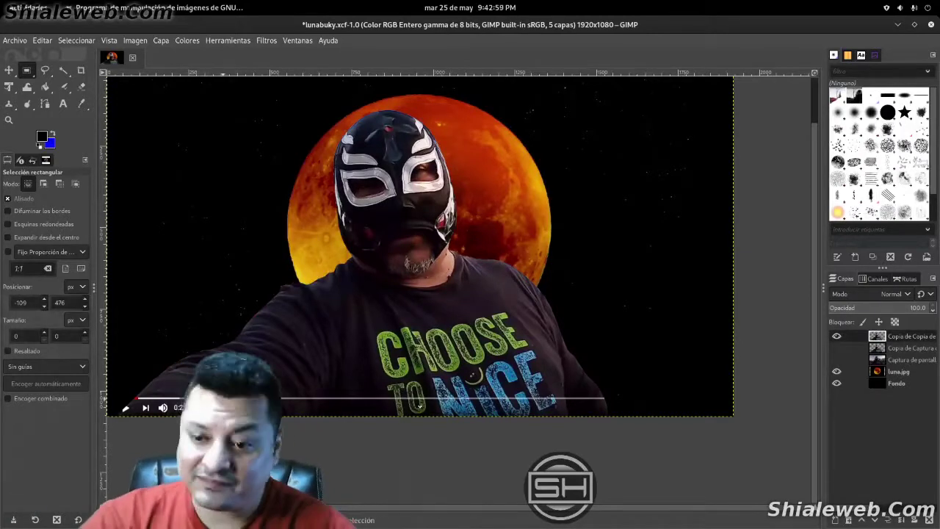
Zoom in on the video progress bar at the bottom of the image
drag(435, 401, 545, 374)
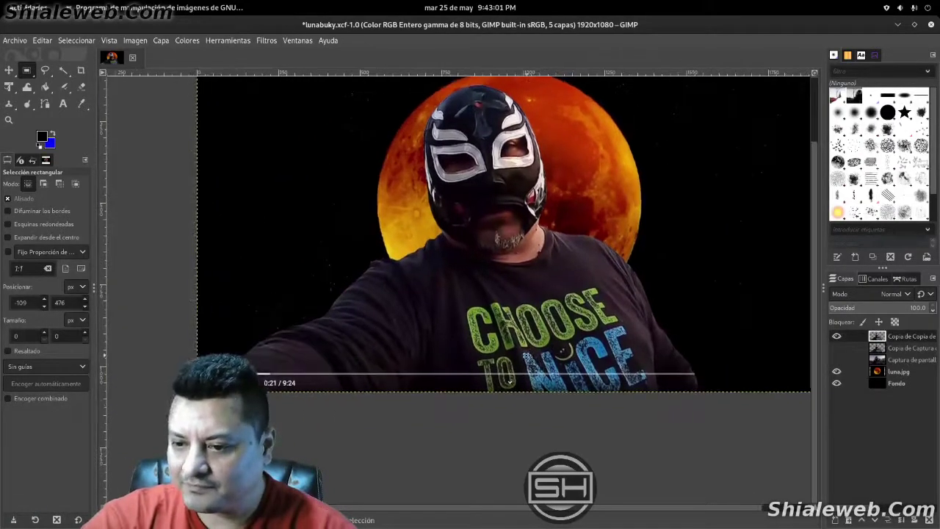
ctrl+scroll(293, 368, up, 2)
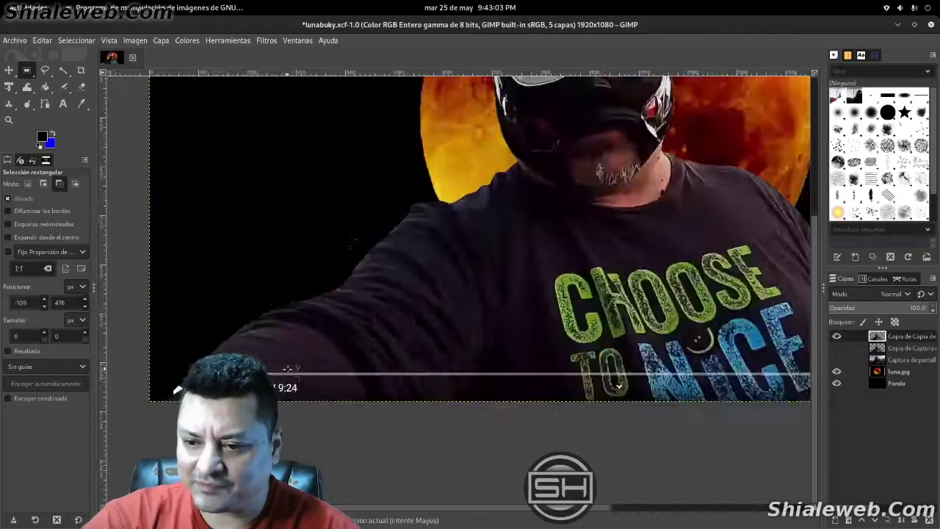
ctrl+scroll(345, 360, up, 2)
ctrl+scroll(389, 353, up, 2)
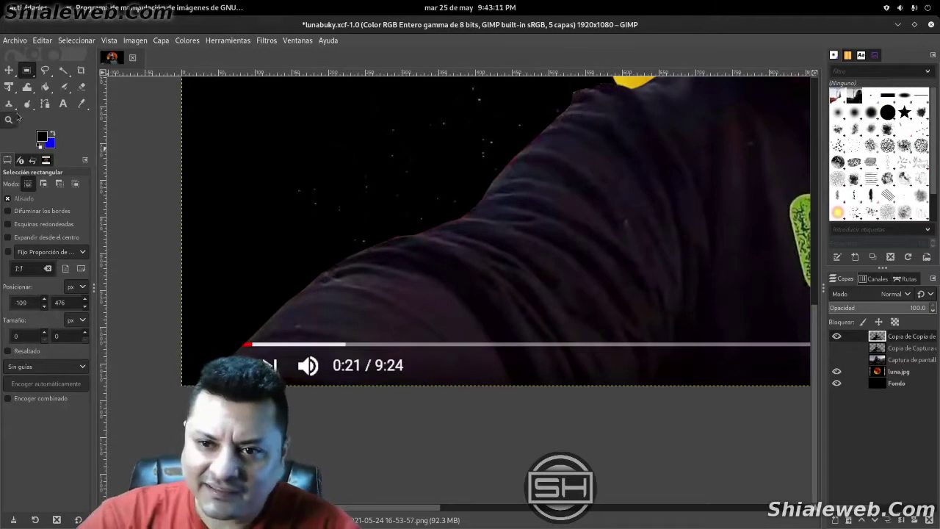
Select the Smudge tool with a hard round brush and smear away the 9:24 duration text
click(31, 109)
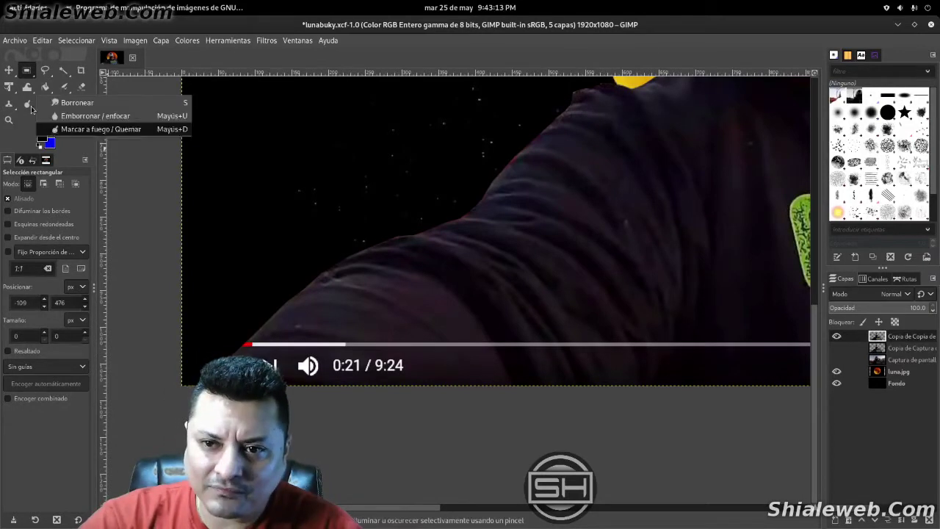
click(74, 103)
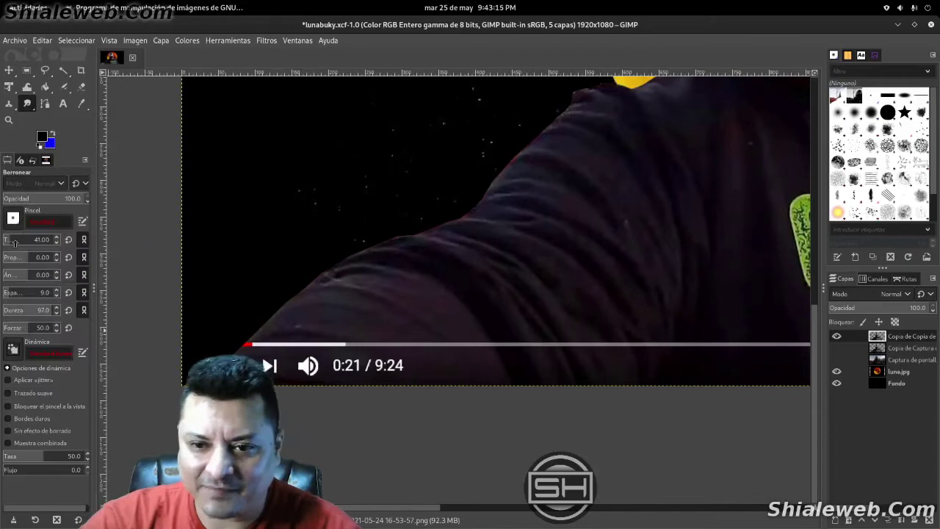
click(888, 112)
text(25)
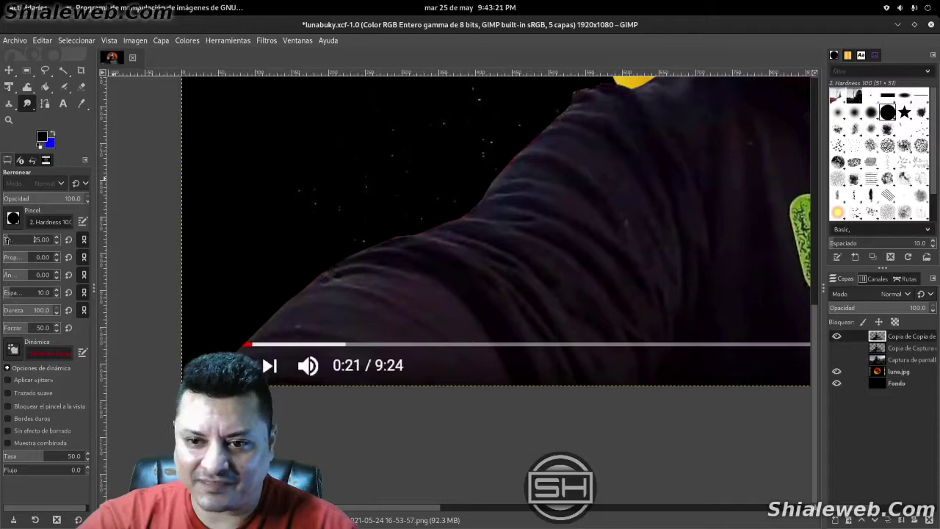
drag(420, 366, 401, 366)
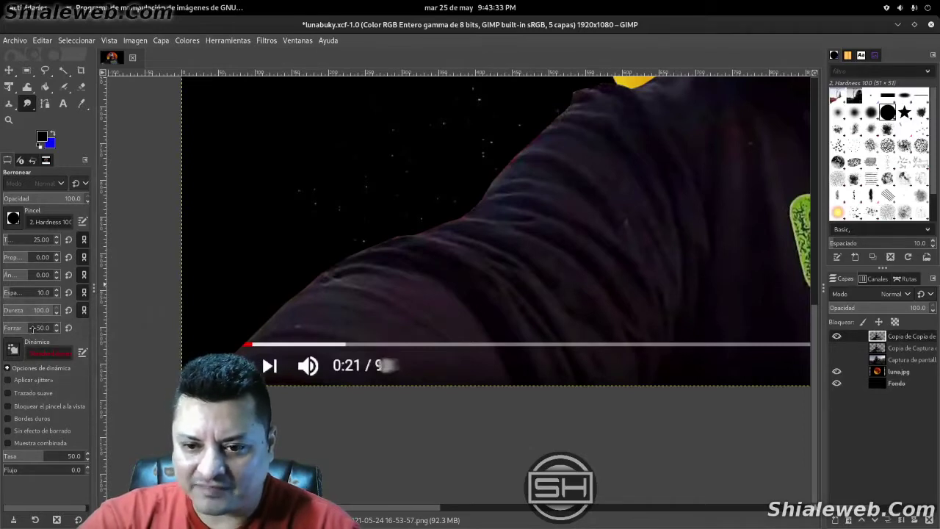
Raise smudge Force and smear away the 0:21 timestamp, skip-next icon and volume icon
drag(31, 327, 39, 327)
mouse_move(389, 366)
mouse_down()
mouse_move(410, 365)
mouse_move(330, 366)
mouse_up()
drag(389, 368, 335, 366)
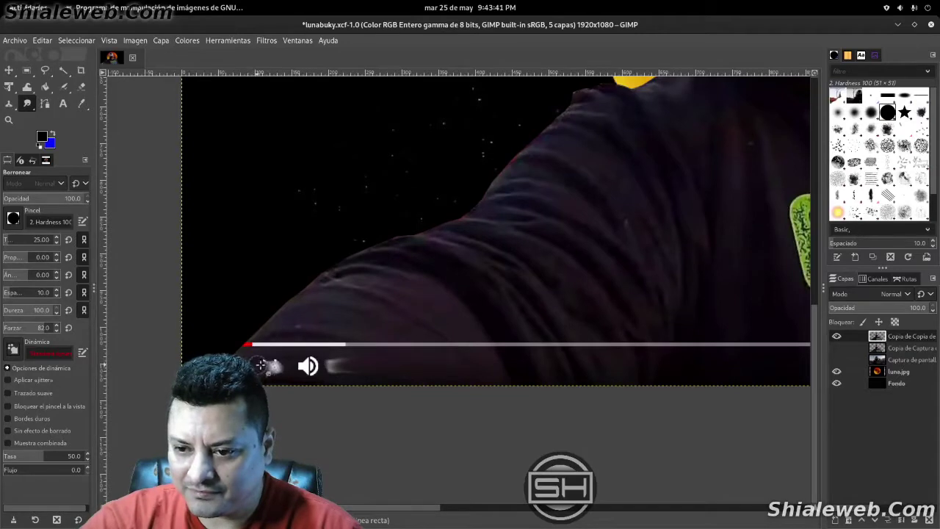
drag(288, 367, 276, 363)
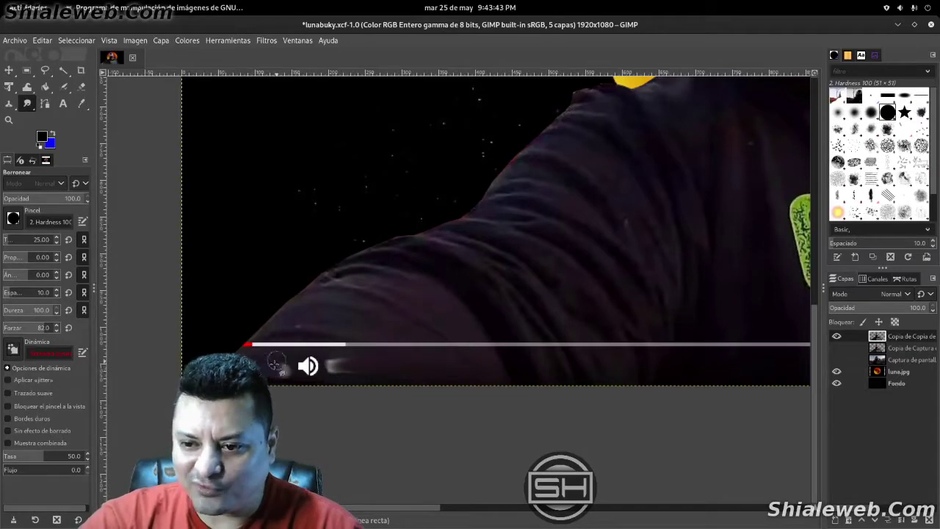
drag(393, 367, 308, 371)
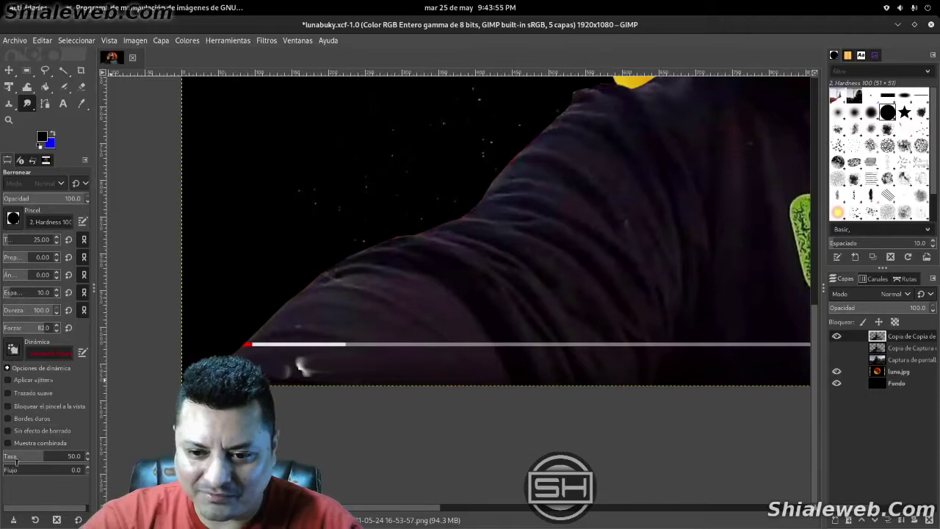
Increase smudge Rate to about 78, smudge out the leftover white spot, and zoom out
drag(47, 456, 66, 456)
drag(357, 363, 274, 376)
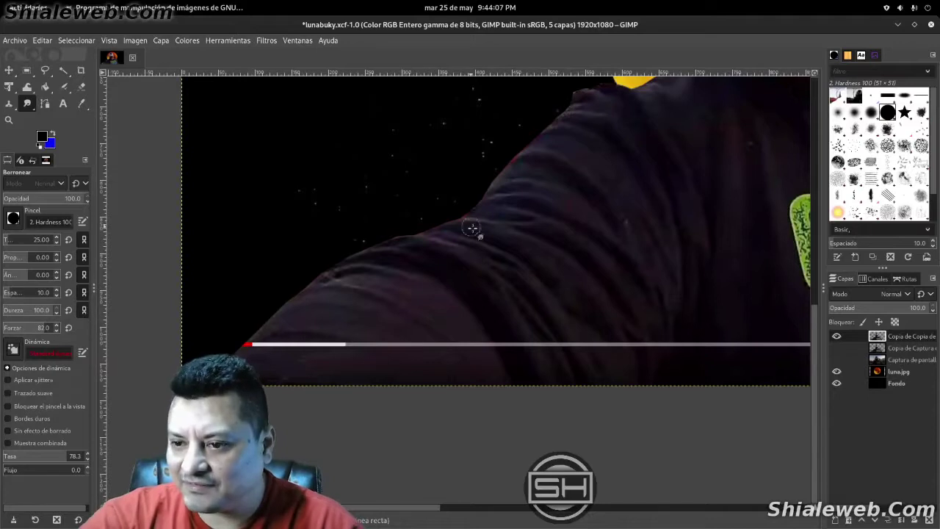
scroll(498, 251, down, 1)
scroll(498, 250, down, 2)
scroll(571, 226, down, 2)
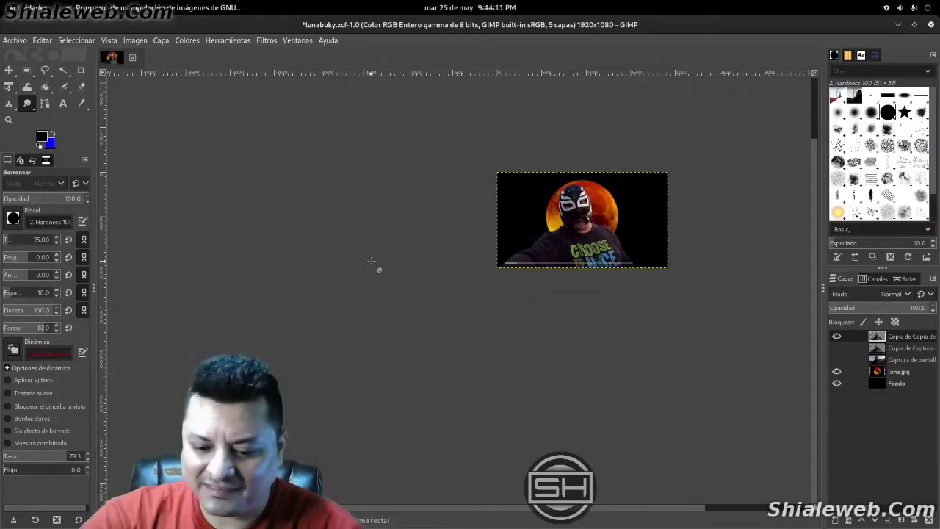
Save lunabuky.xcf with Ctrl+S
key(m)
key(ctrl+s)
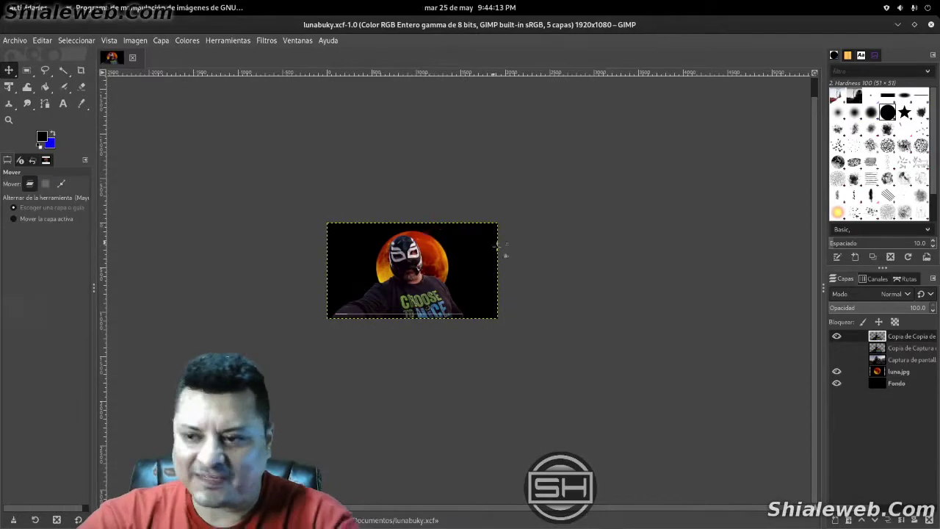
scroll(598, 243, up, 4)
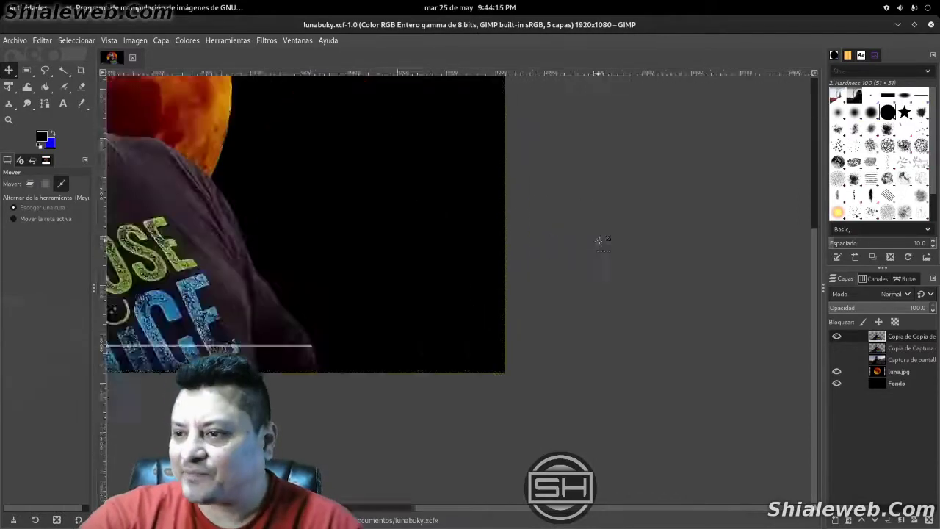
scroll(129, 239, up, 3)
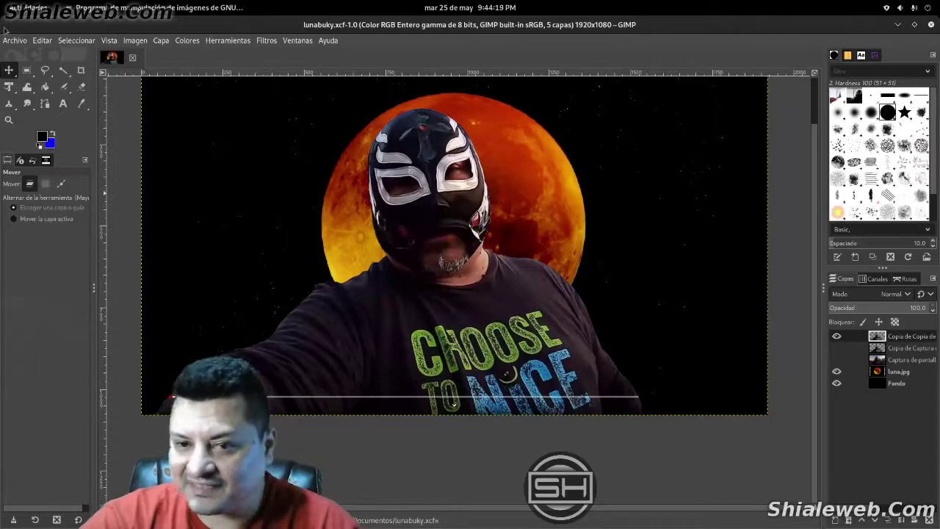
Rectangle-select a thin strip over the video progress bar at the bottom, then save again
click(27, 69)
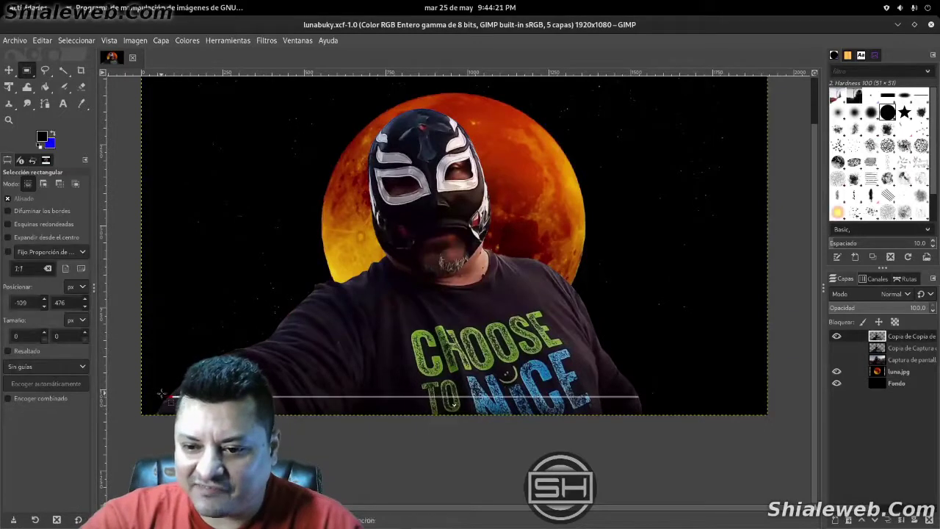
drag(168, 396, 648, 402)
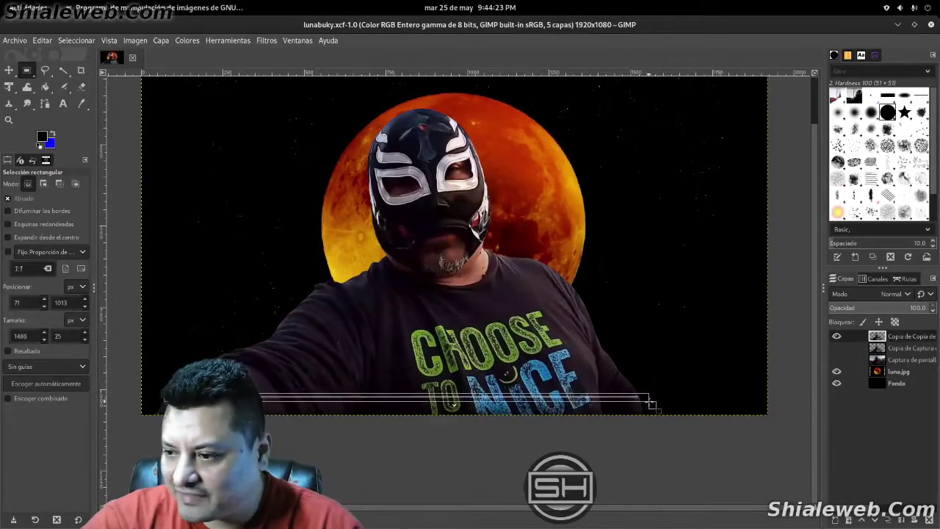
drag(648, 403, 640, 400)
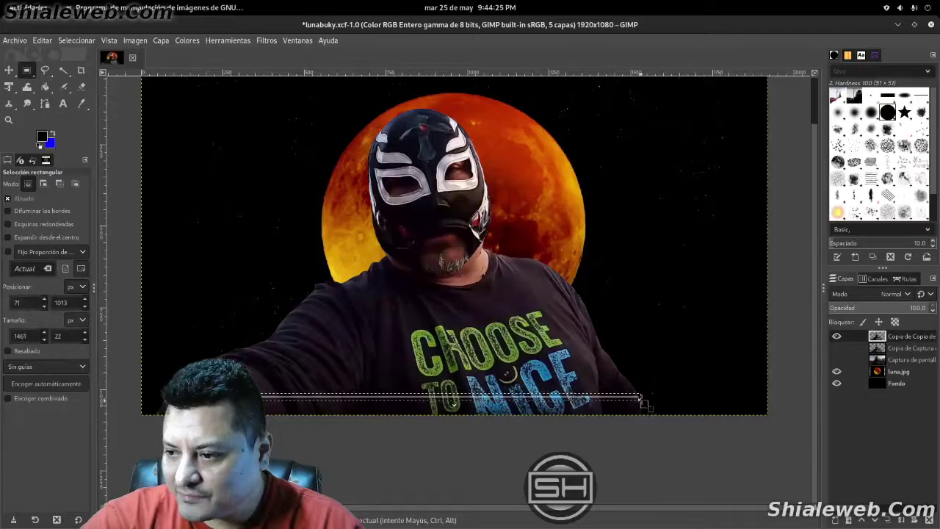
scroll(476, 321, down, 2)
scroll(440, 256, up, 2)
scroll(440, 256, down, 2)
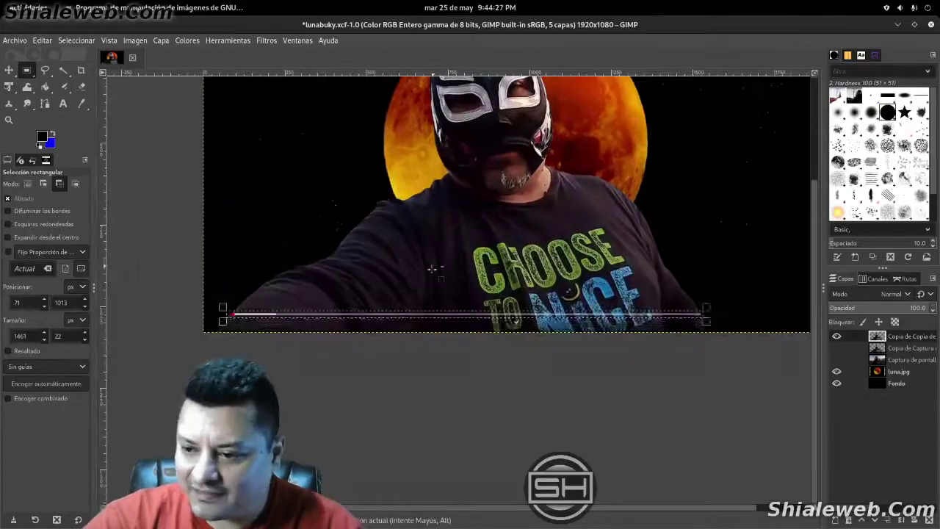
key(ctrl+s)
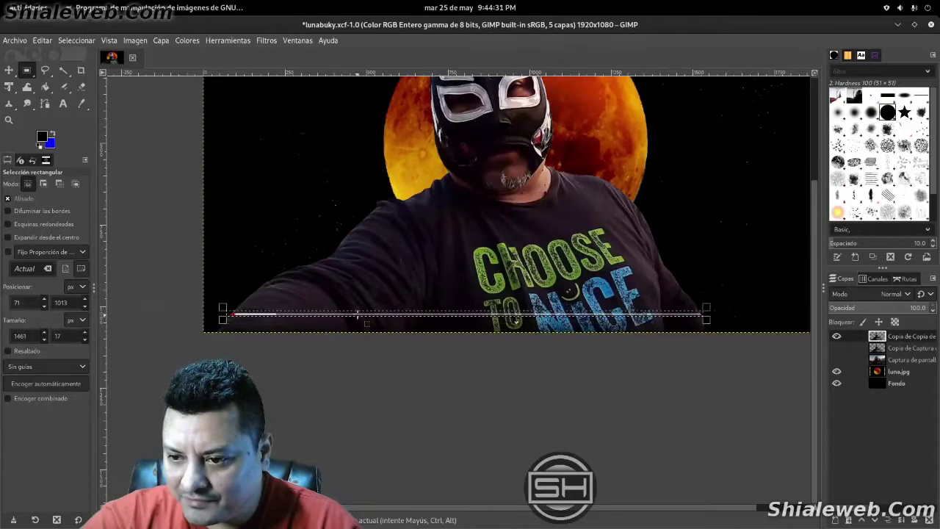
Tighten the strip selection around the progress bar, briefly trying Bucket Fill before Smudge
drag(356, 321, 359, 308)
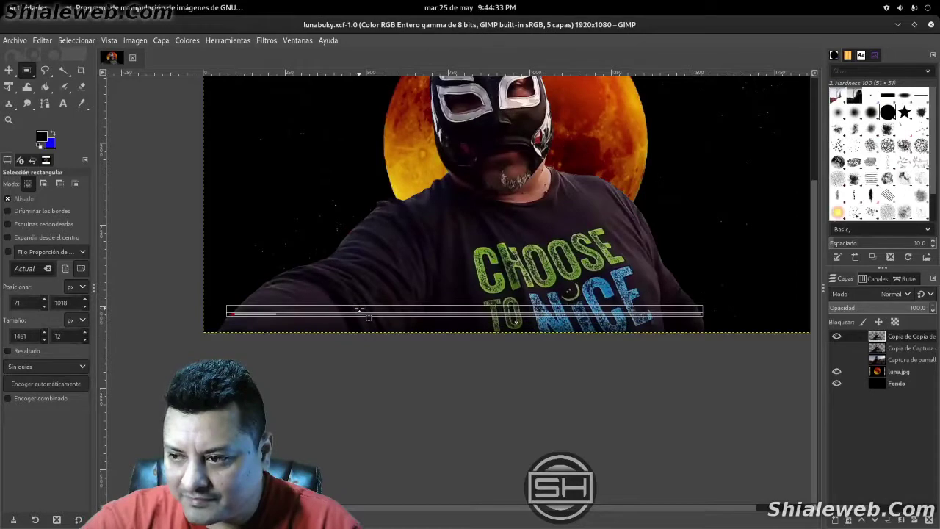
key(shift+b)
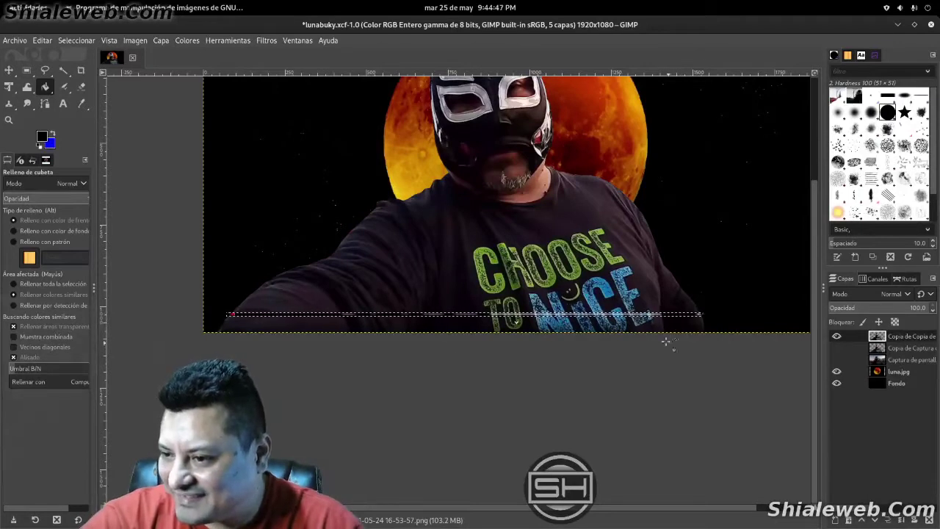
key(r)
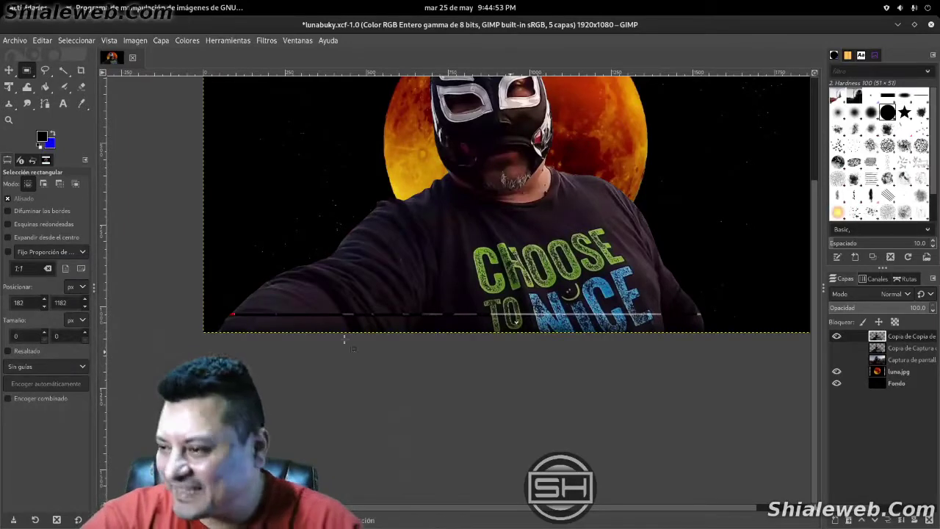
key(s)
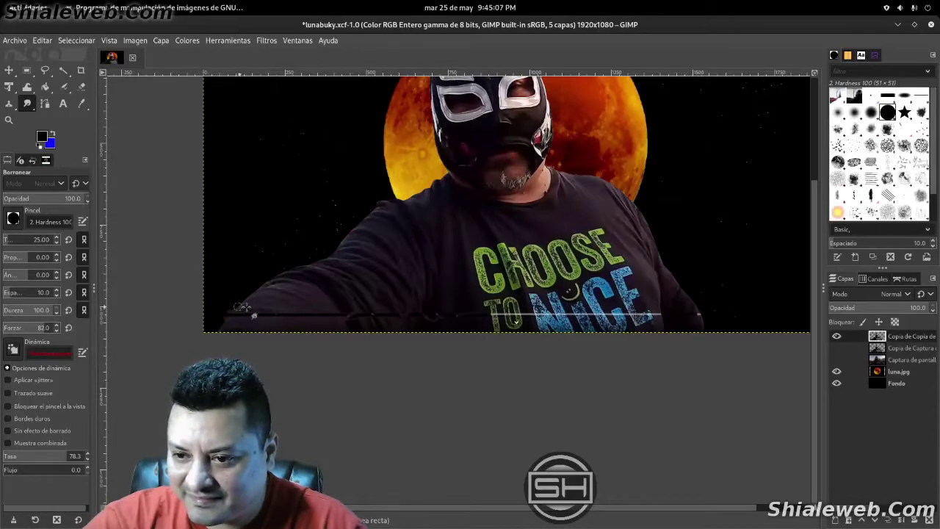
Save the current state of lunabuky.xcf
scroll(482, 287, up, 2)
scroll(482, 287, right, 3)
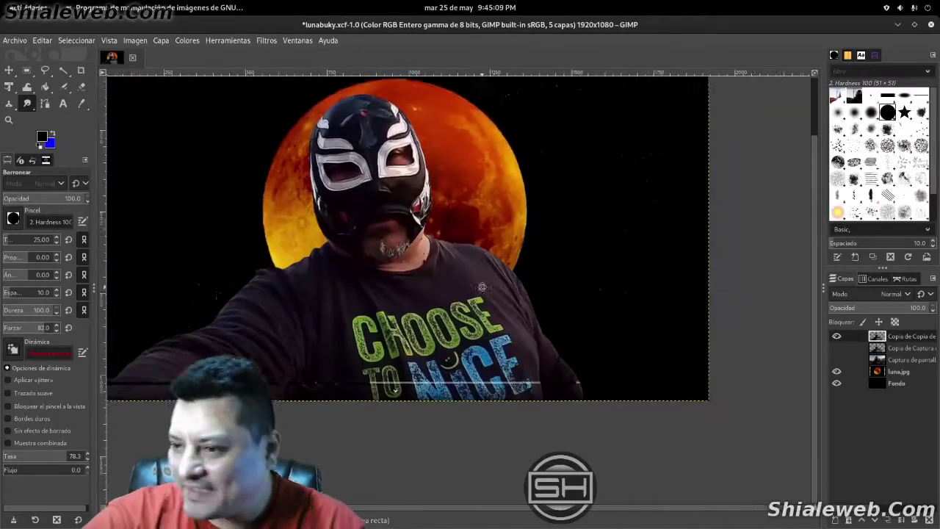
scroll(482, 286, up, 1)
scroll(482, 286, left, 1)
key(ctrl+s)
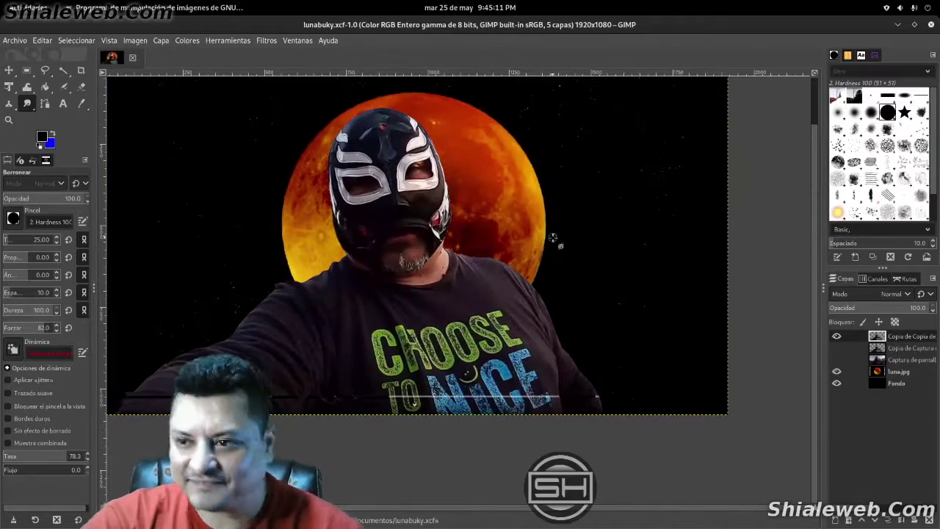
Apply Capa > Recortar al contenido to the wrestler layer from the canvas menu
scroll(552, 237, up, 2)
scroll(543, 242, down, 2)
scroll(519, 257, down, 3)
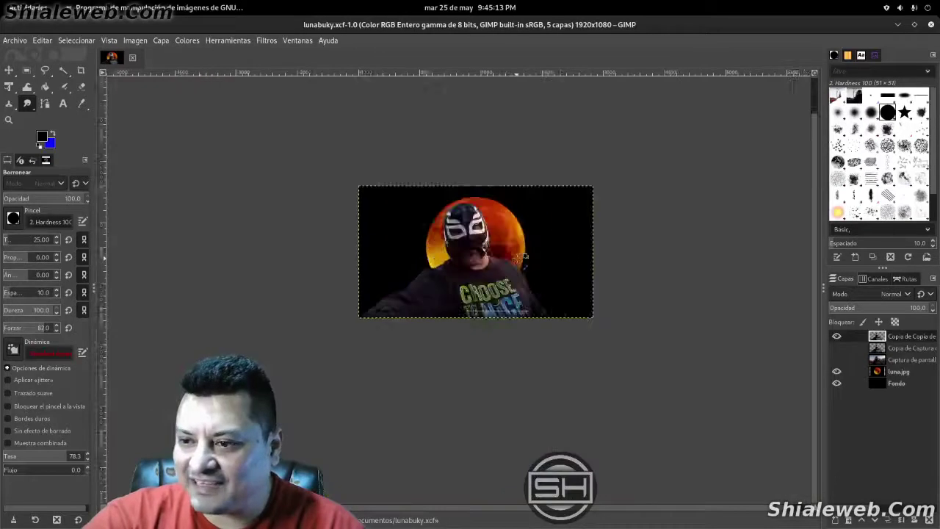
scroll(520, 257, down, 2)
scroll(518, 257, down, 2)
scroll(517, 257, up, 4)
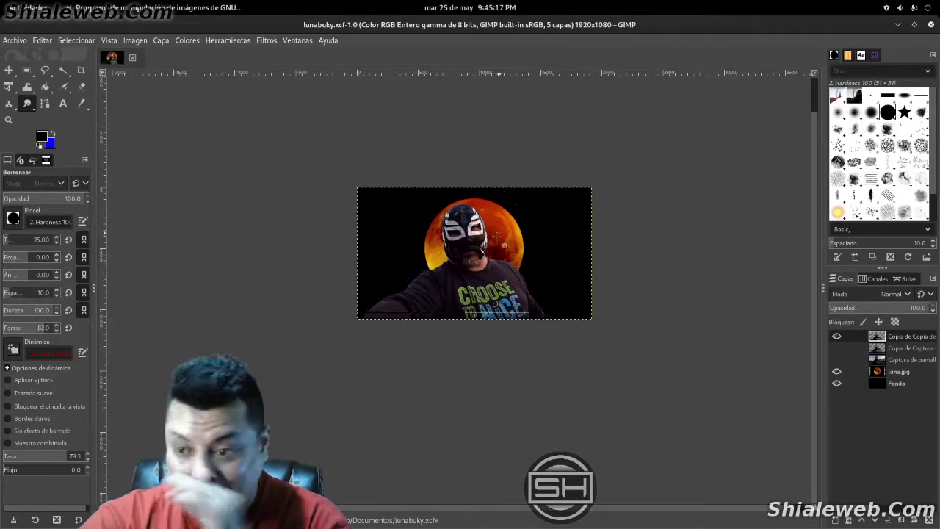
right_click(466, 248)
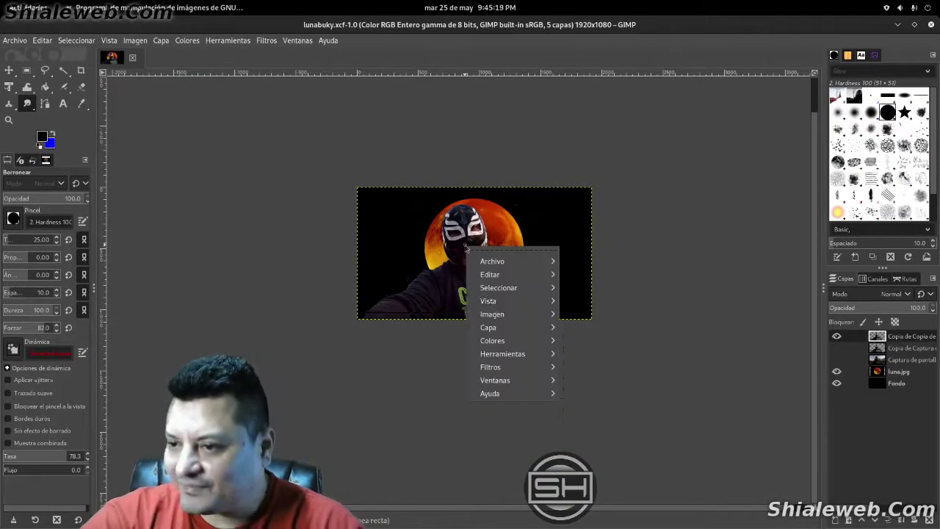
mouse_move(488, 327)
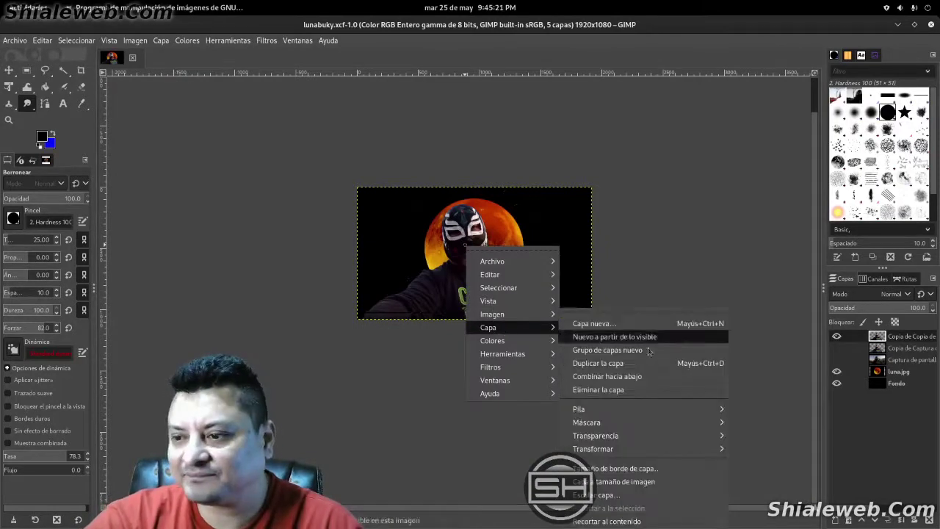
click(649, 521)
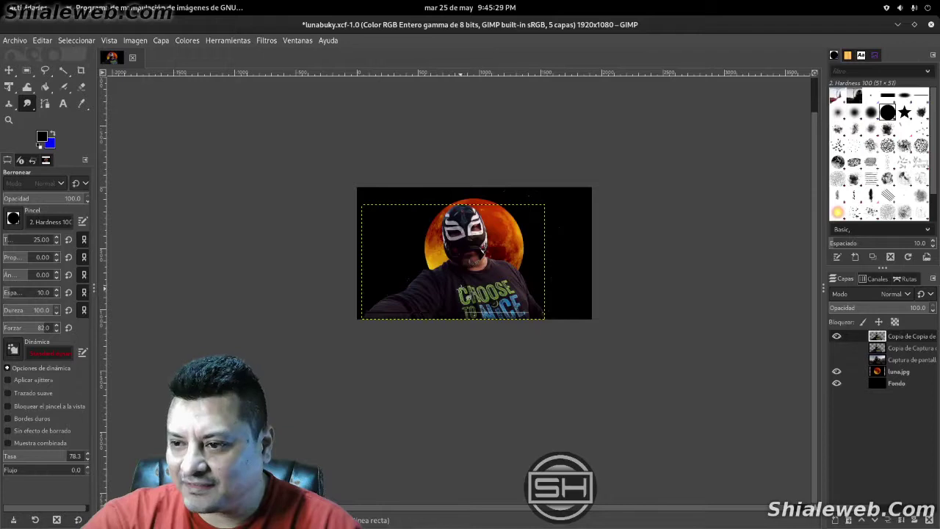
key(m)
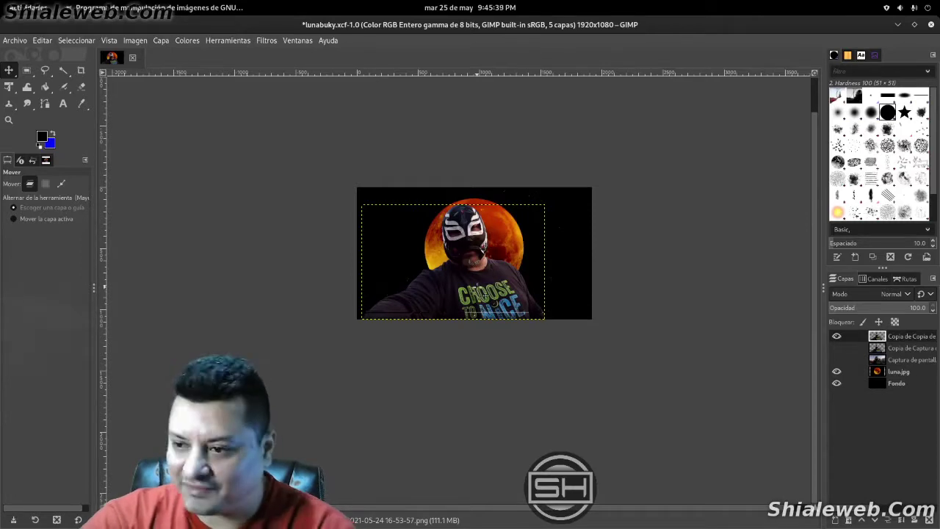
drag(477, 286, 501, 263)
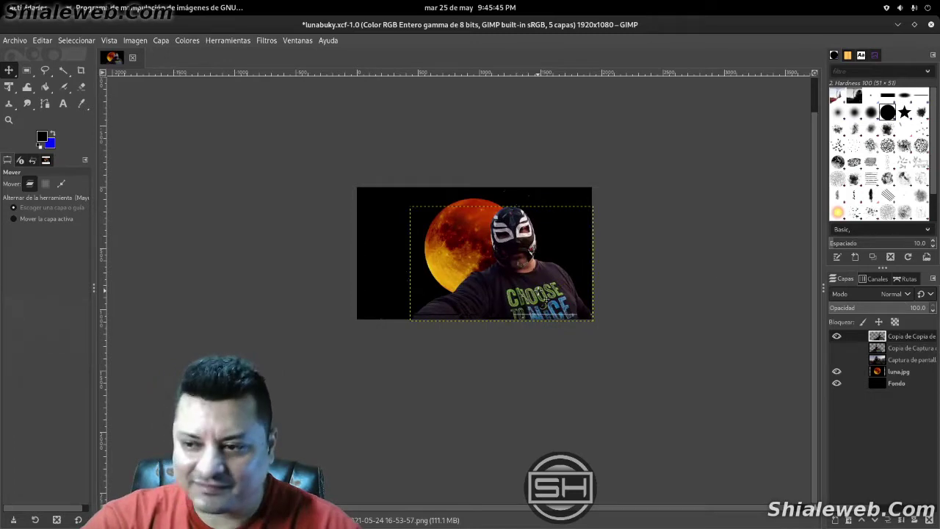
key(shift+m)
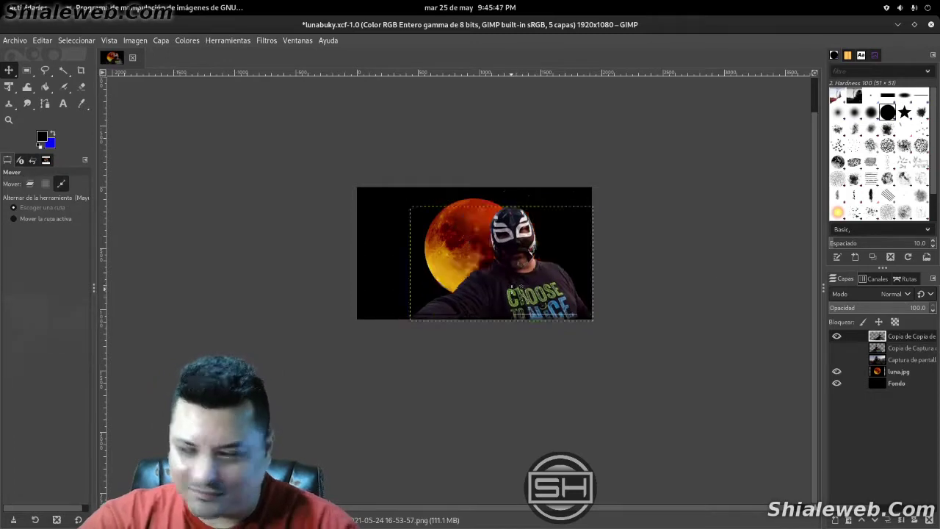
key(shift+m)
drag(517, 276, 468, 274)
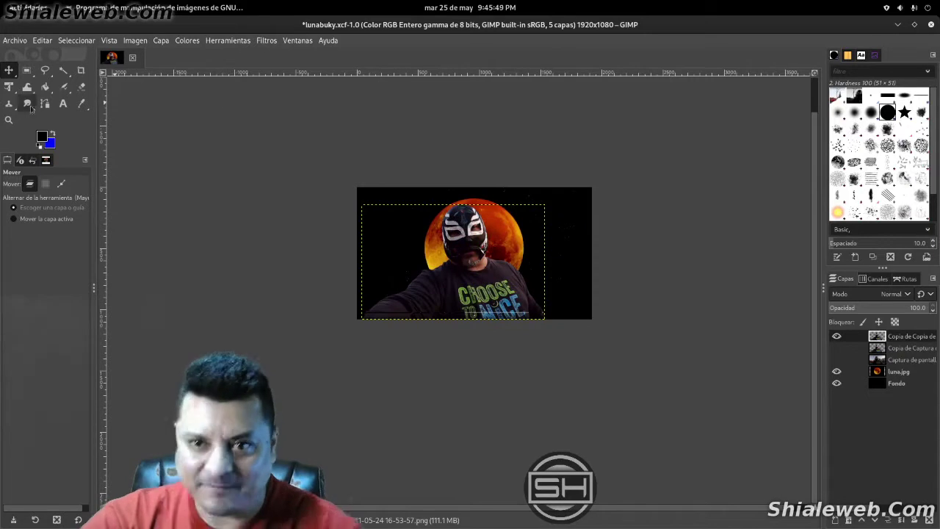
click(8, 86)
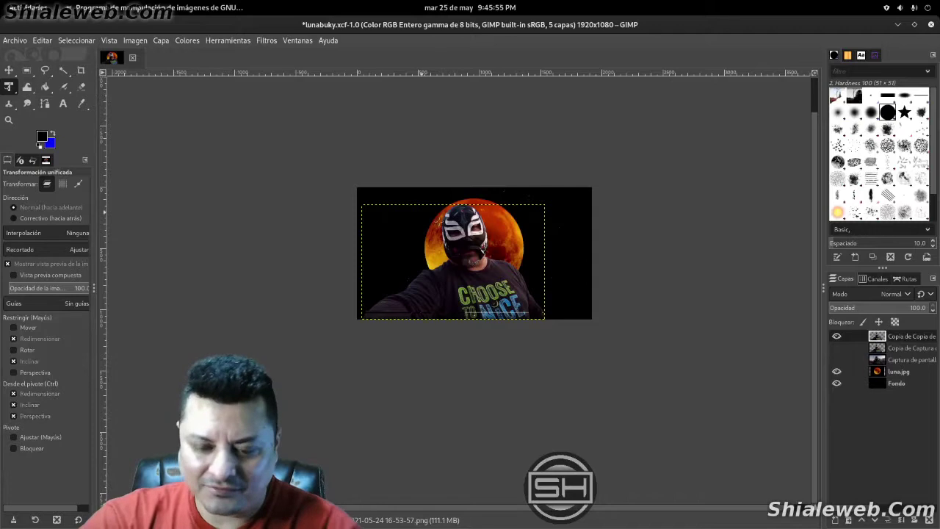
Save, try flipping the wrestler horizontally with the Flip tool, then undo it
key(ctrl+s)
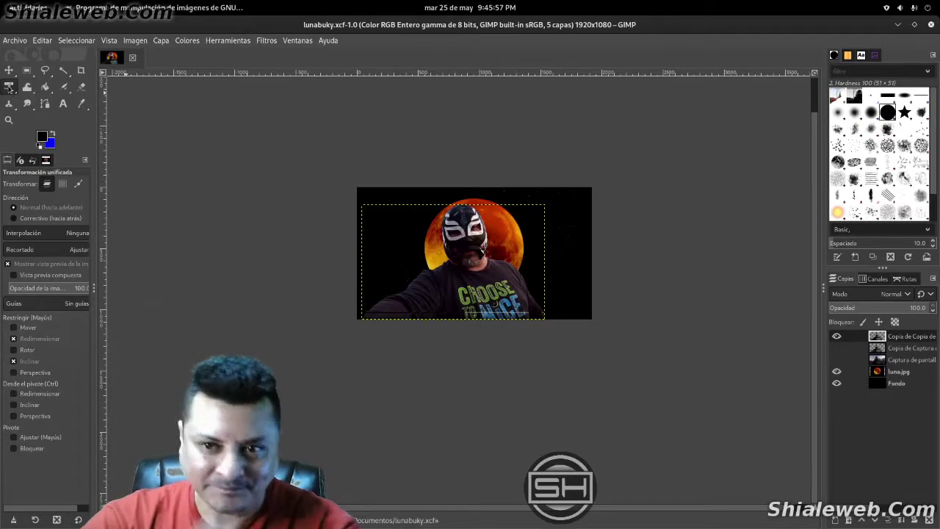
click(10, 88)
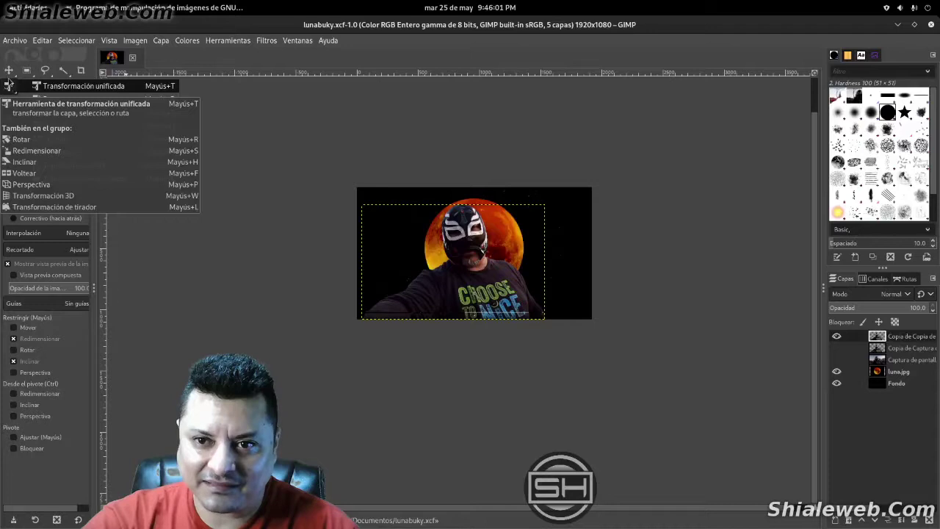
click(15, 87)
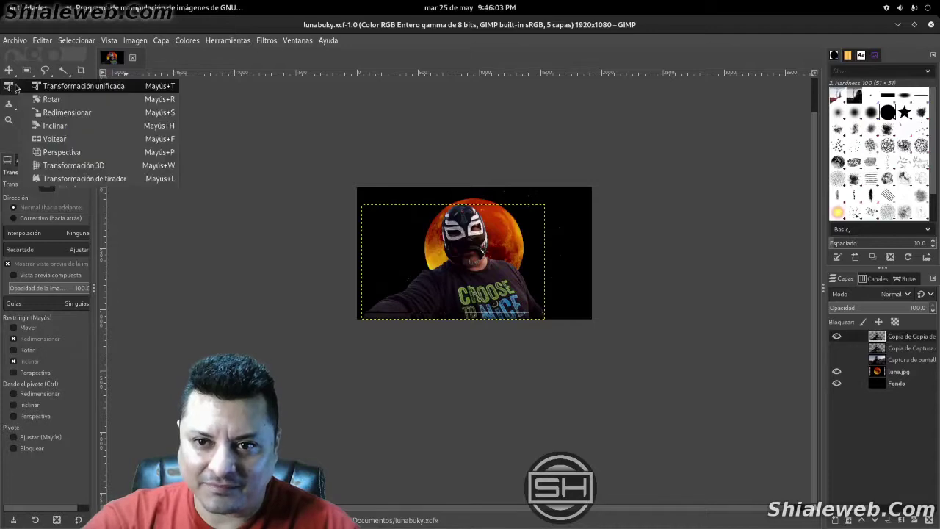
click(53, 139)
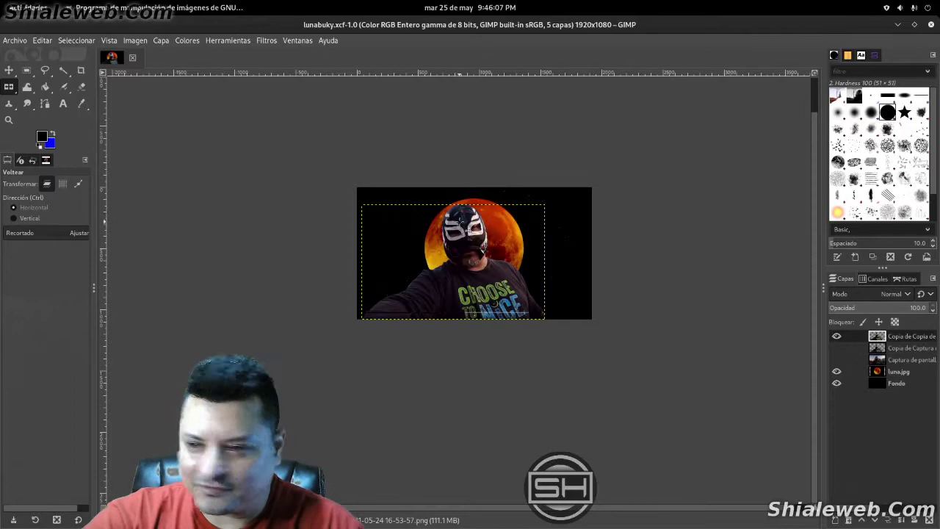
click(467, 233)
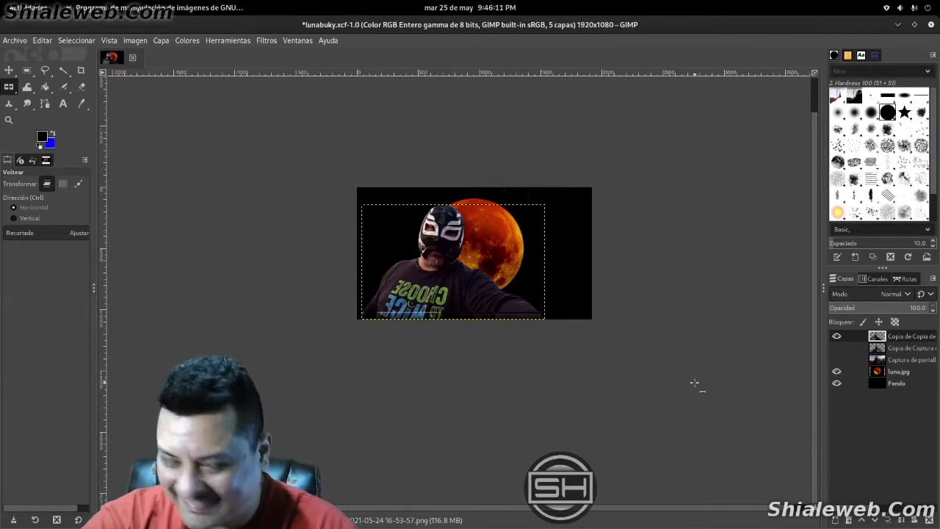
key(m)
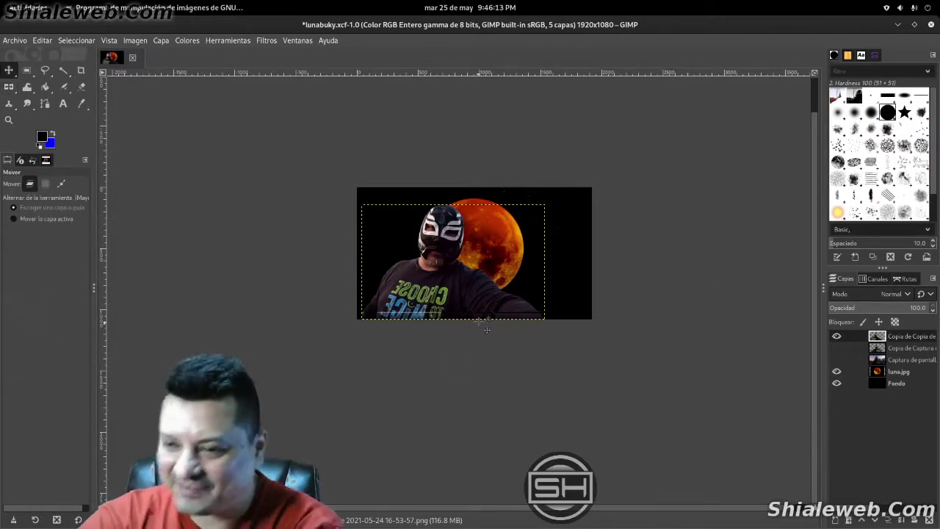
key(shift+m)
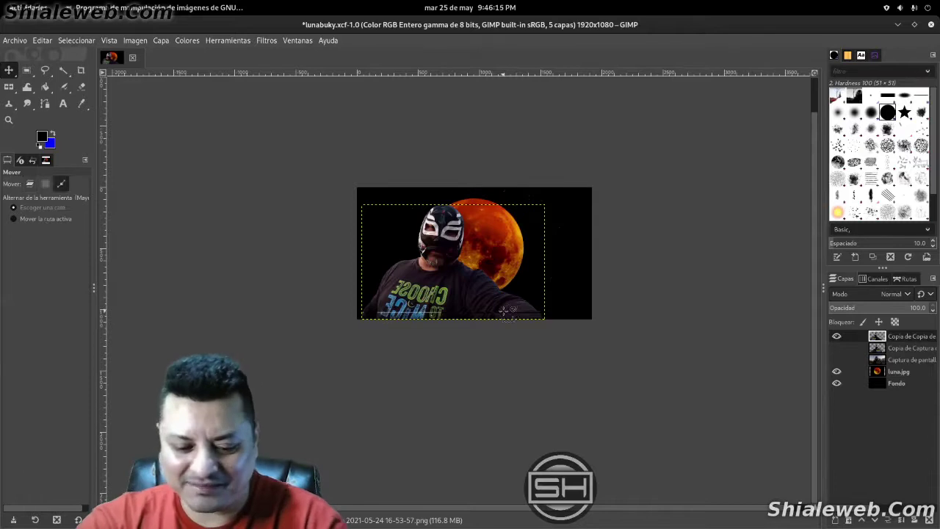
key(ctrl+z)
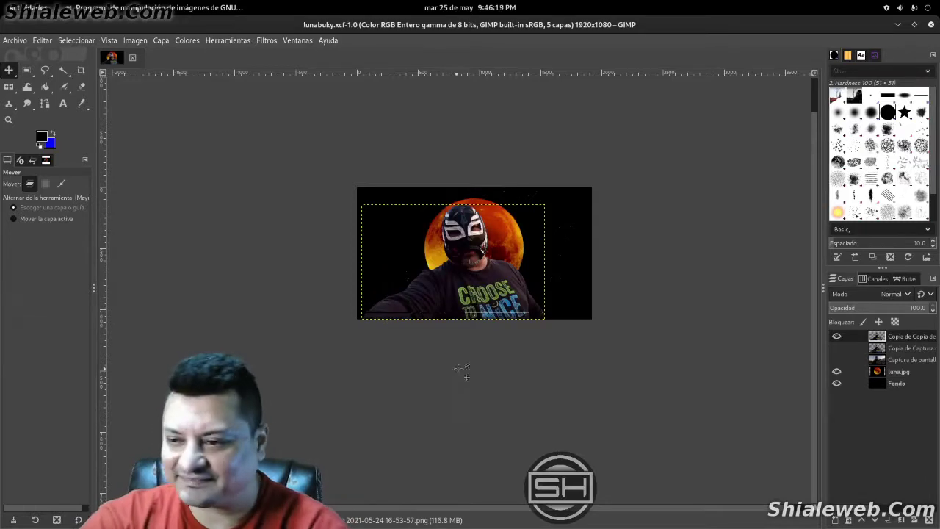
Move the wrestler layer toward the right side of the image
key(Right)
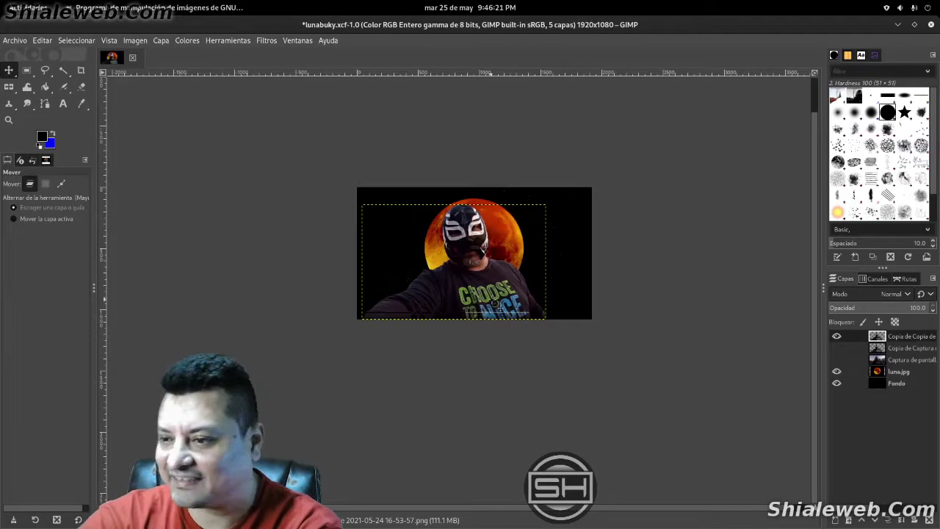
drag(495, 303, 541, 307)
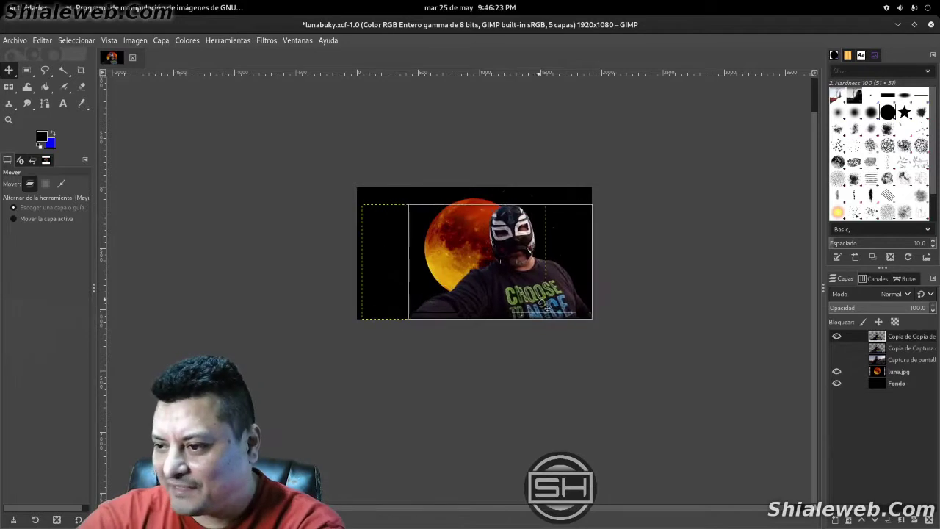
key(Right)
key(Right)
key(Right)
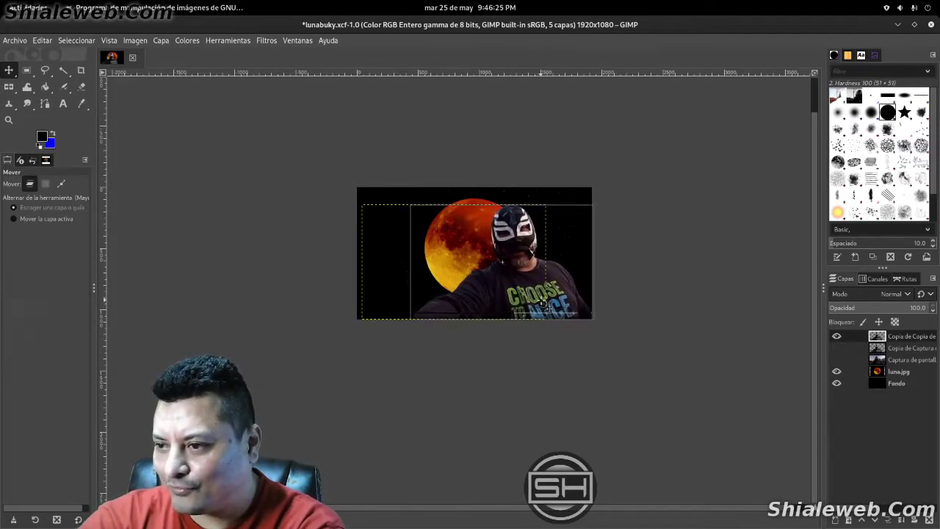
drag(543, 304, 555, 310)
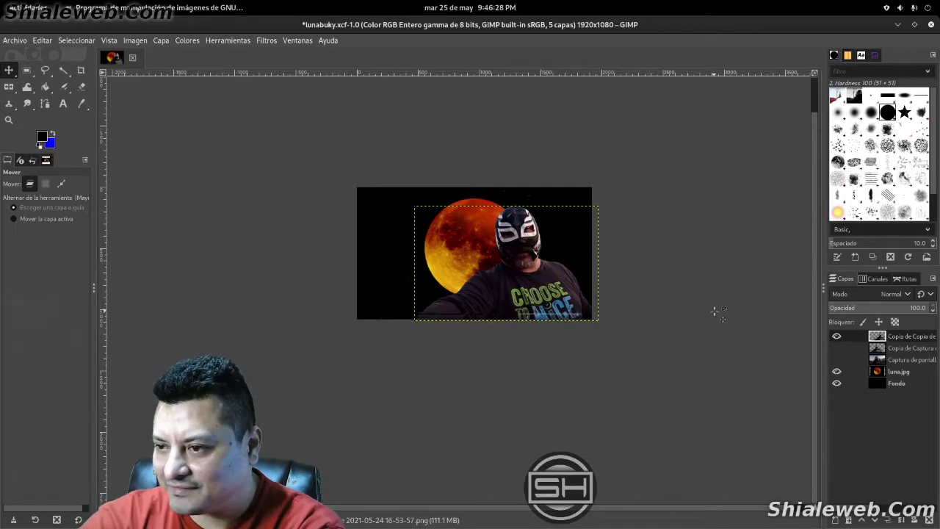
Make luna.jpg active and enlarge the moon from its top-right corner with Unified Transform
click(882, 373)
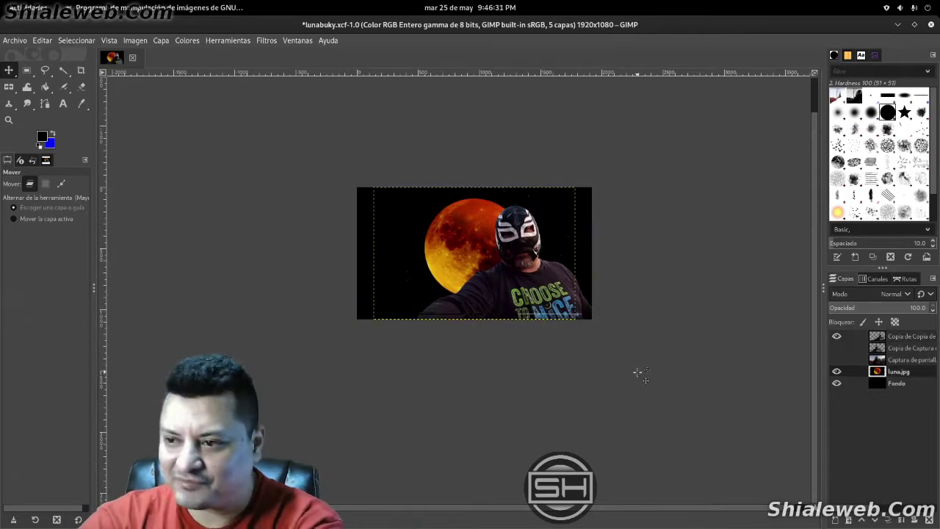
drag(639, 372, 638, 371)
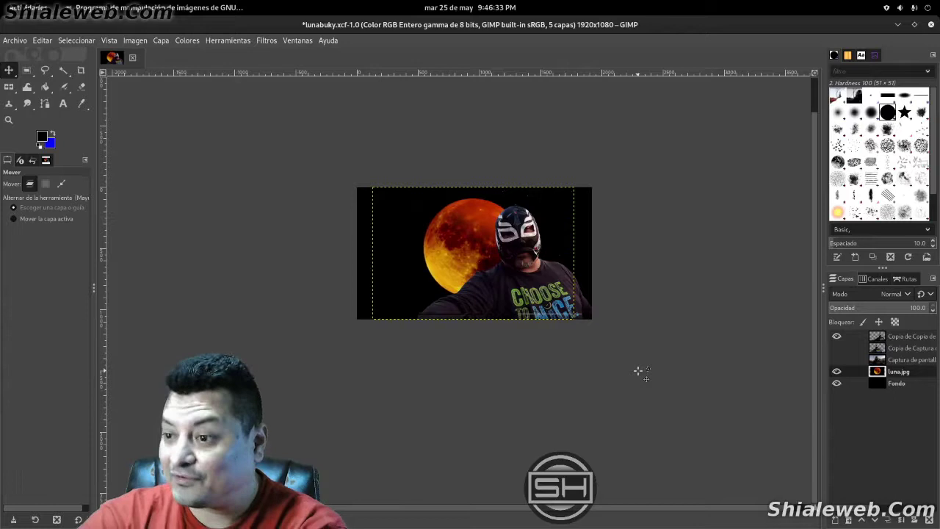
key(shift+t)
click(615, 204)
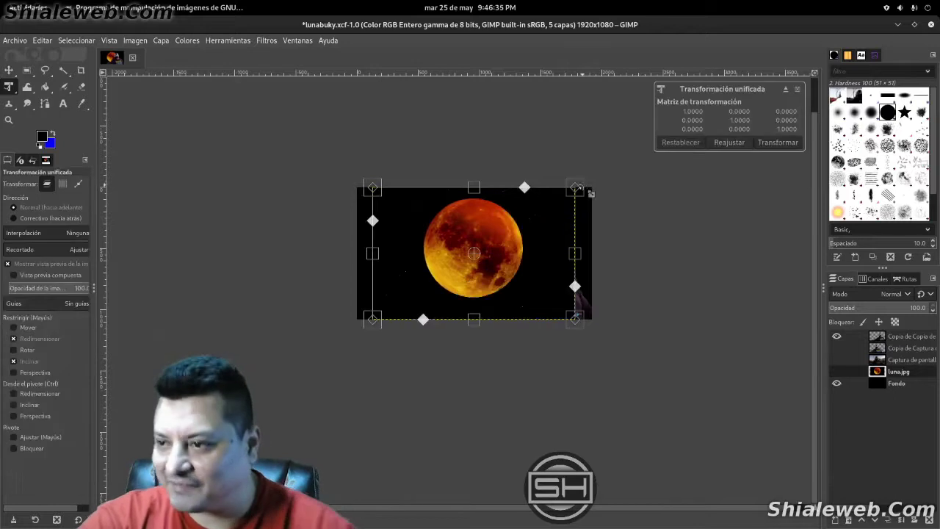
drag(588, 189, 624, 161)
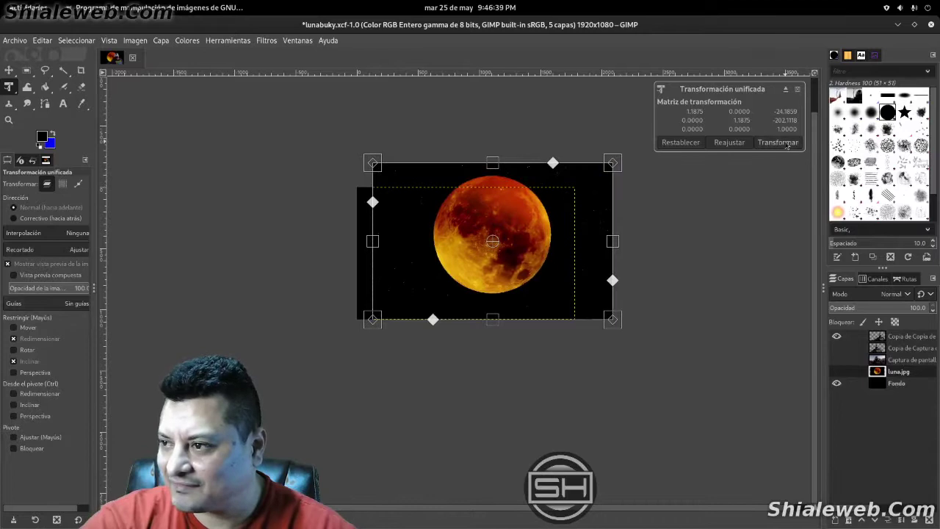
click(778, 141)
Reposition the moon, save, and move it right to sit behind the wrestler
key(m)
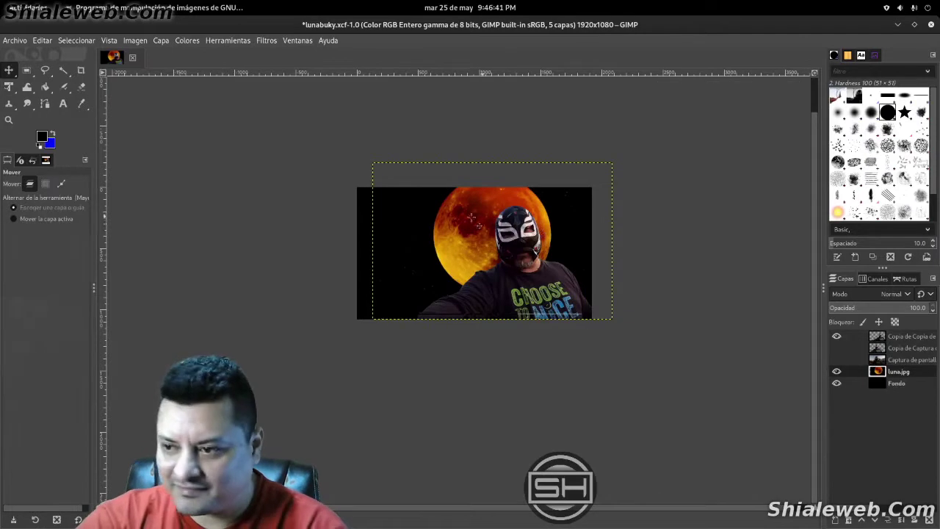
mouse_move(472, 214)
mouse_down()
mouse_move(437, 239)
mouse_move(414, 228)
mouse_move(362, 240)
mouse_up()
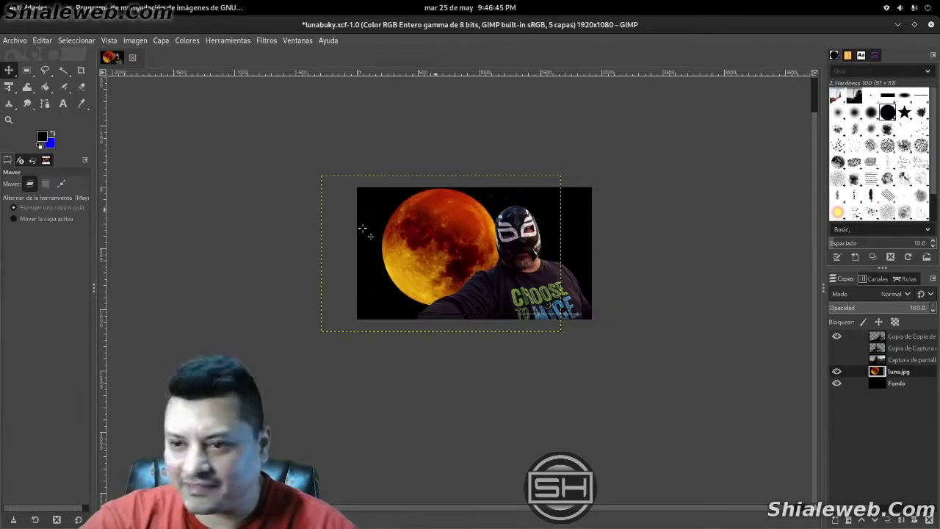
key(ctrl+s)
drag(421, 249, 512, 251)
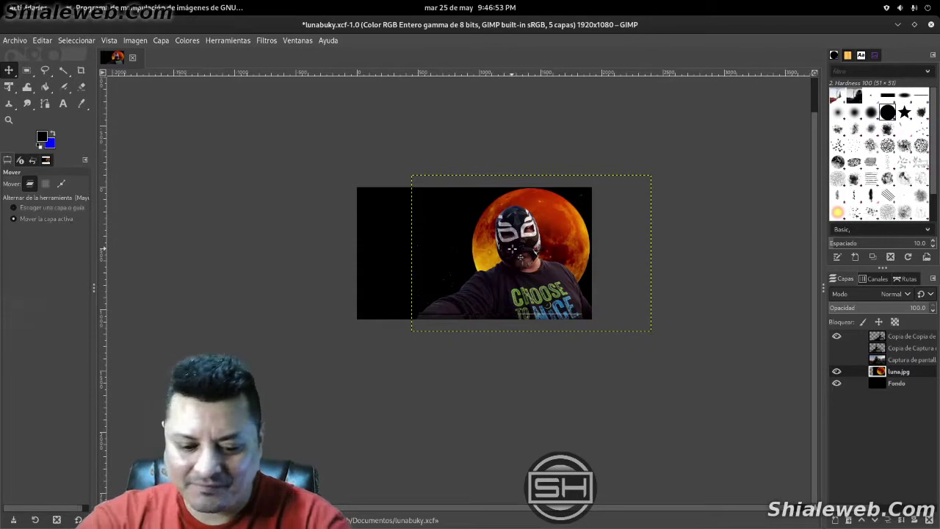
key(shift+t)
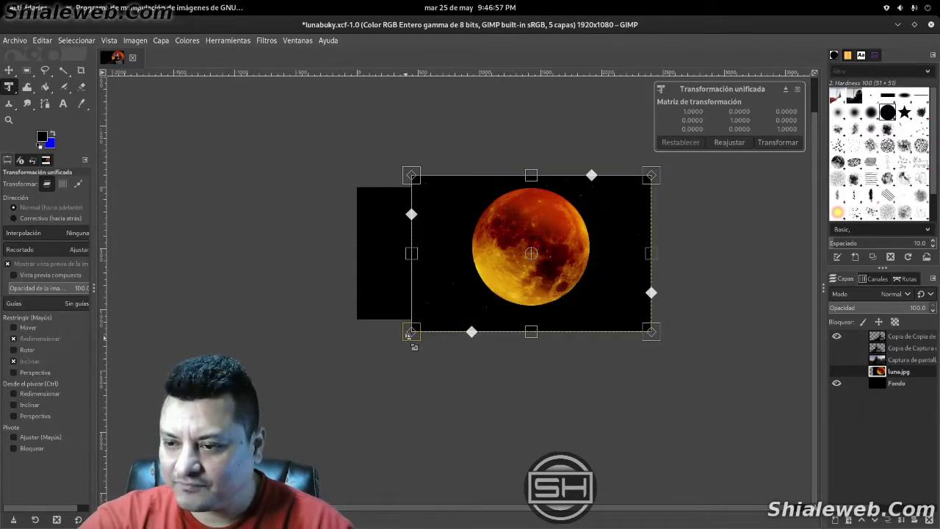
Enlarge the moon further from its lower-left corner and move it to the left side
mouse_move(409, 334)
mouse_down()
mouse_move(379, 356)
mouse_move(385, 349)
mouse_up()
click(767, 143)
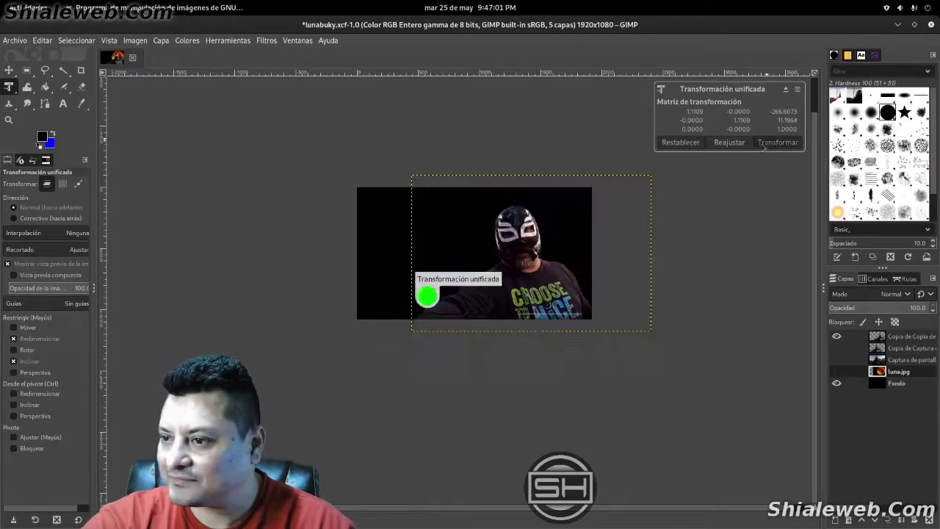
key(m)
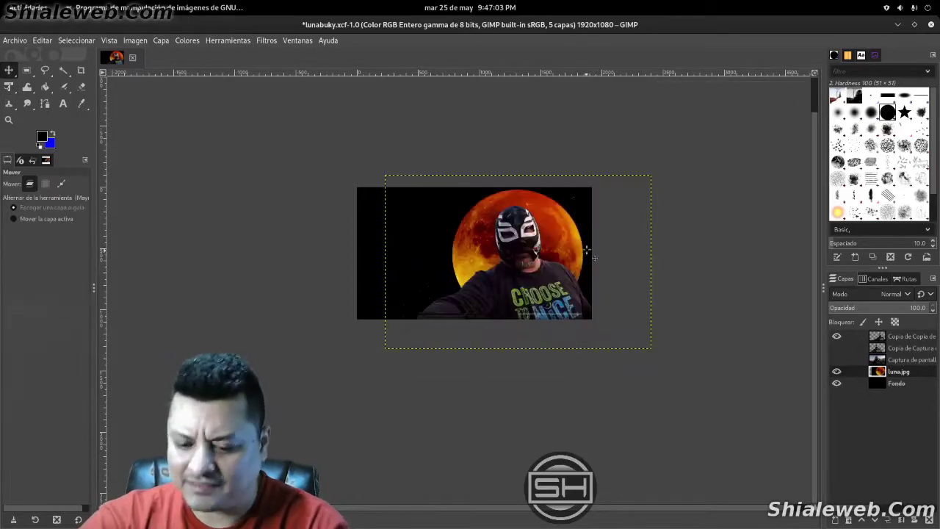
mouse_move(589, 253)
mouse_down()
mouse_move(468, 255)
mouse_move(586, 242)
mouse_up()
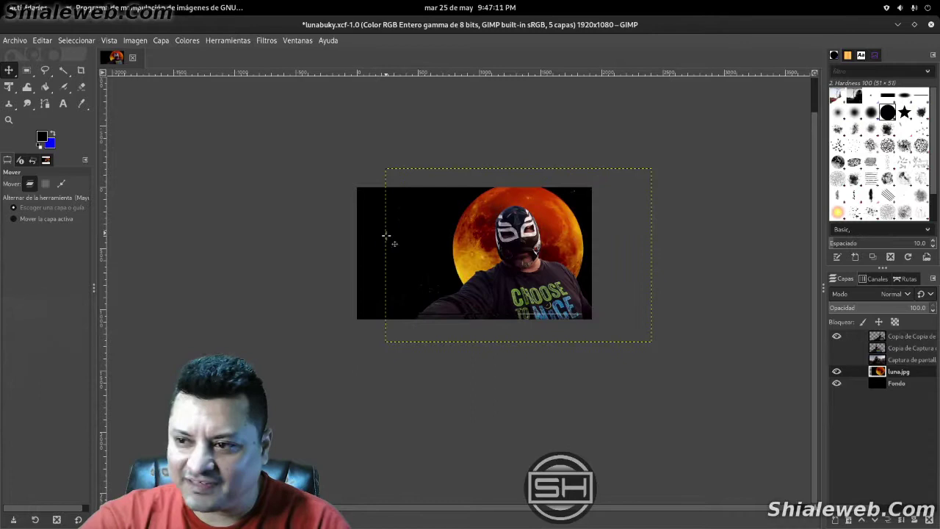
drag(518, 258, 423, 260)
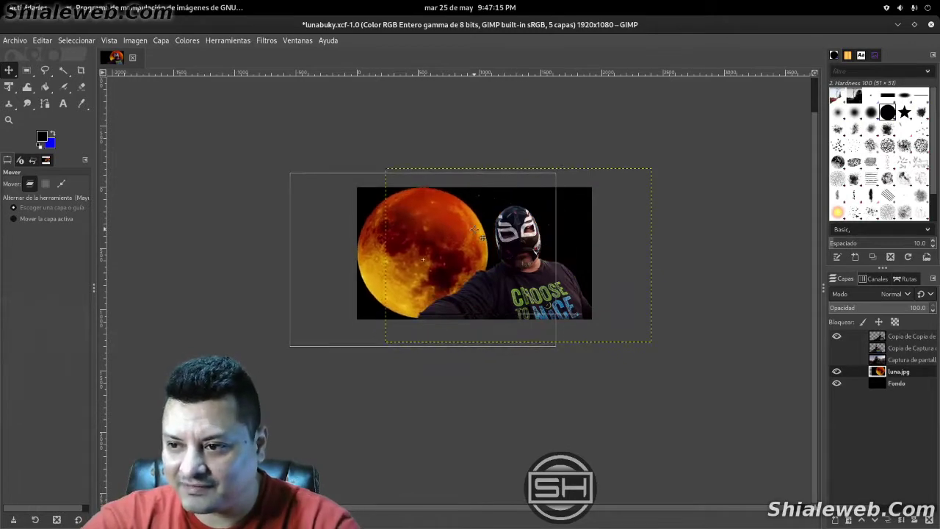
drag(474, 229, 487, 227)
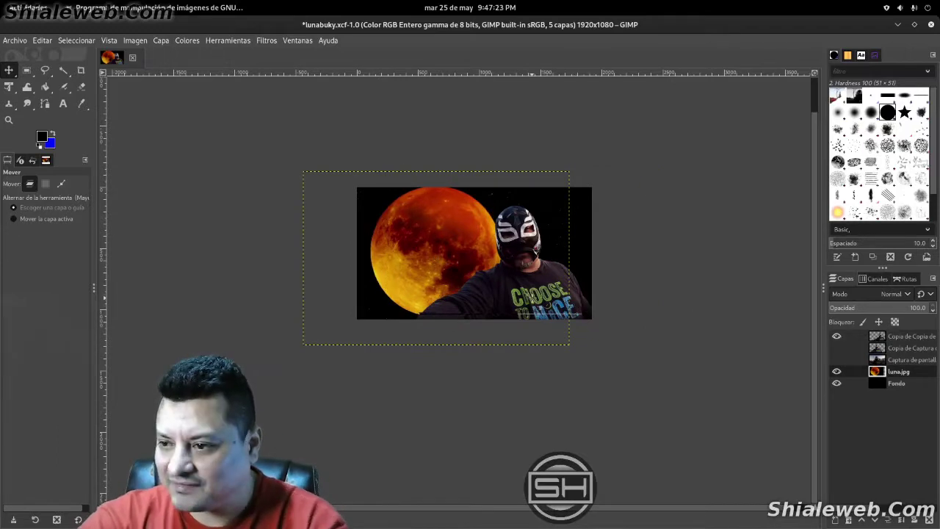
Shift the masked wrestler slightly left, nudging the moon a bit further left too
drag(507, 259, 476, 262)
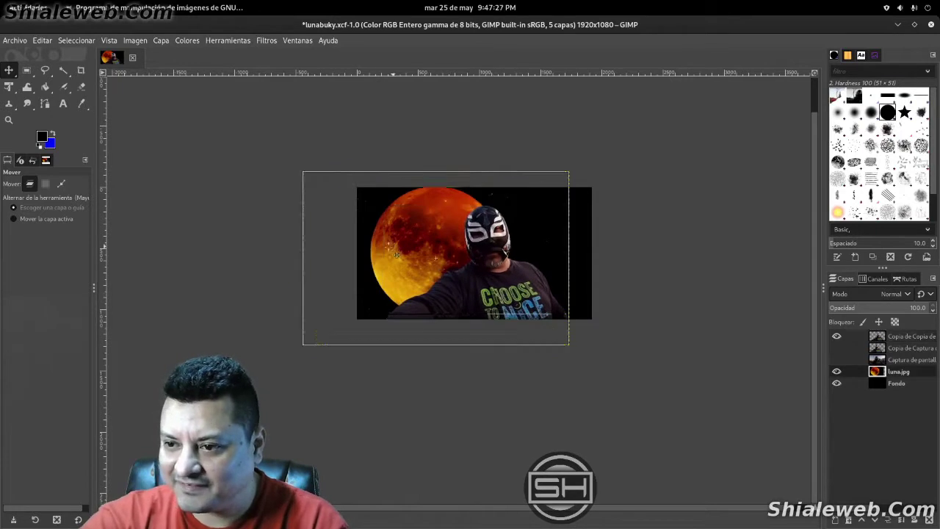
drag(401, 256, 387, 254)
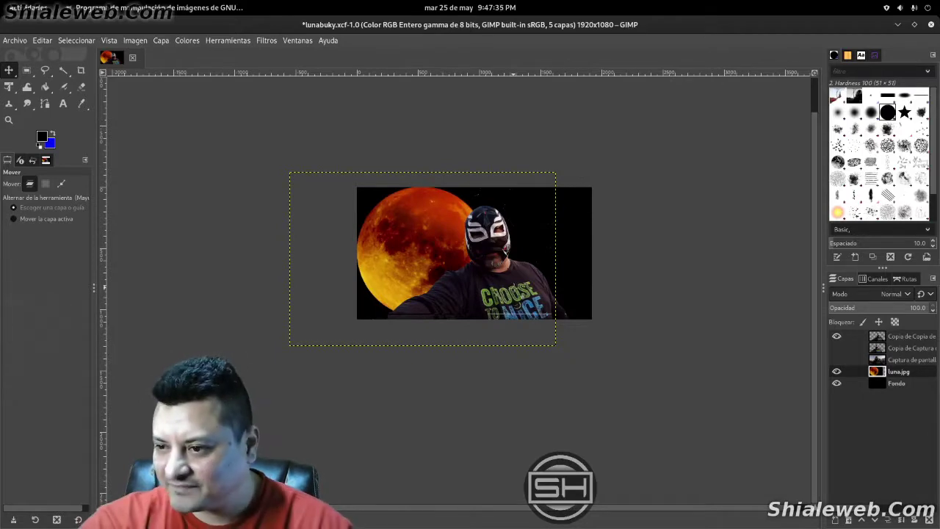
drag(505, 254, 464, 271)
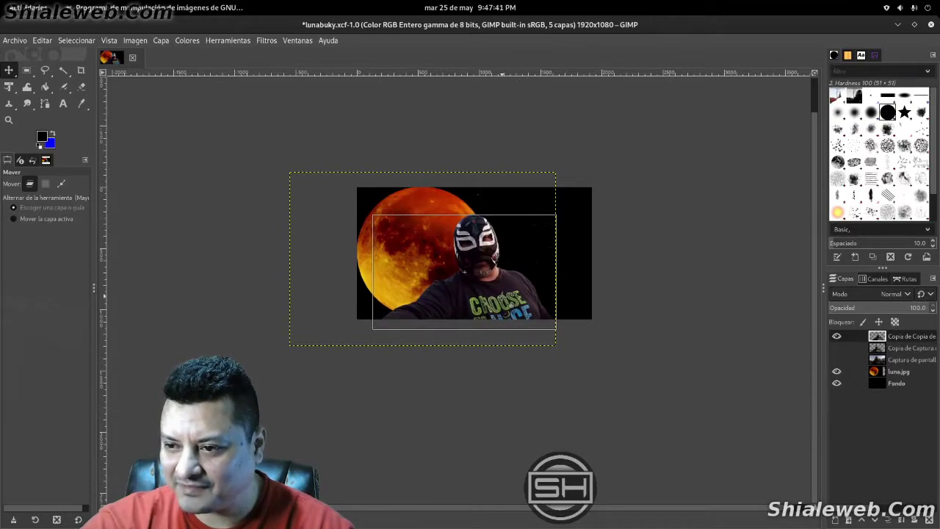
Nudge the luna.jpg moon a few pixels right, then make the Fondo layer active
click(464, 271)
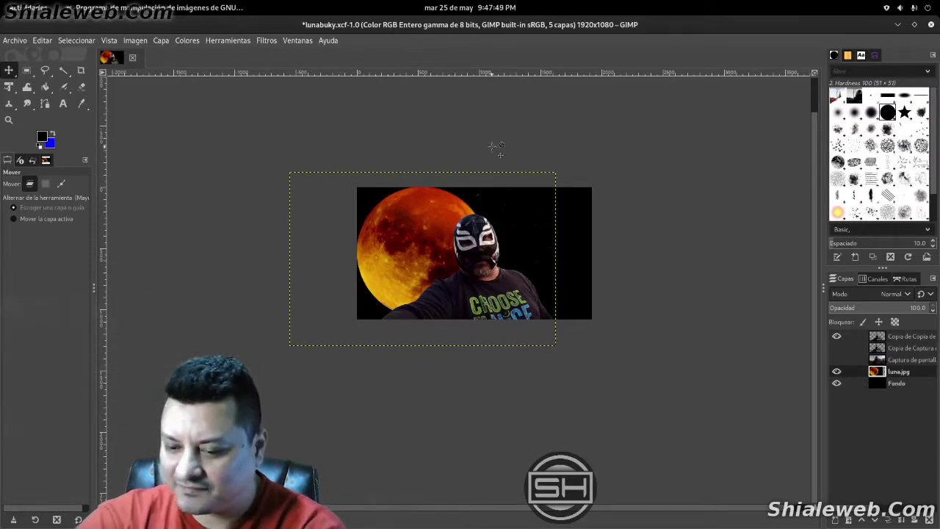
key(Right)
key(Right)
key(Right)
key(Right)
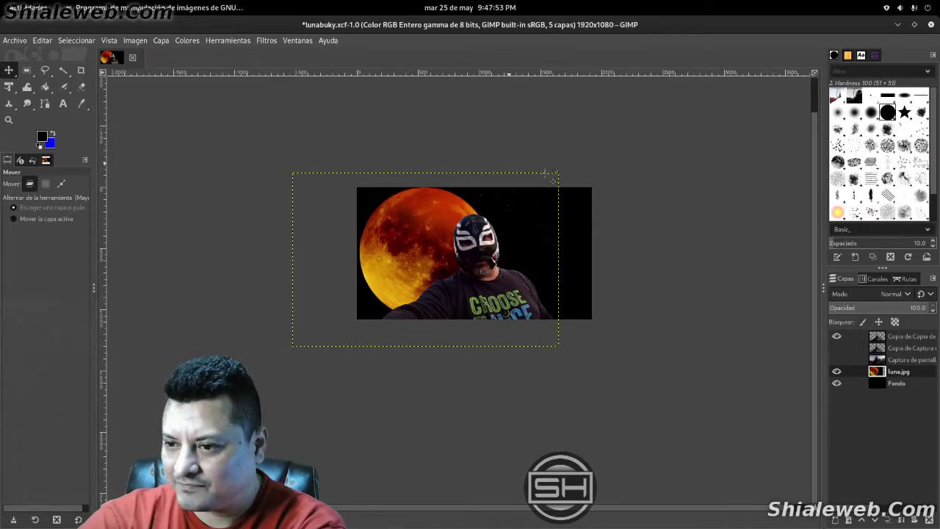
click(889, 384)
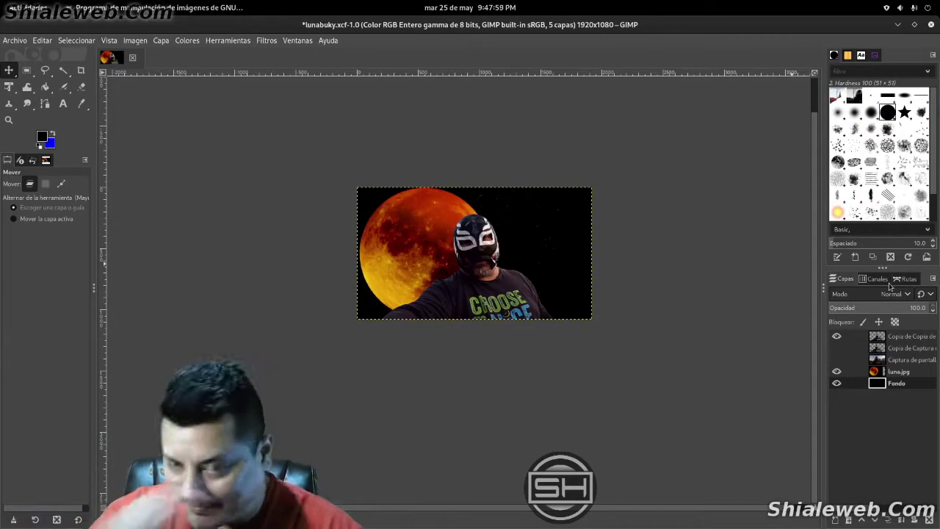
click(63, 103)
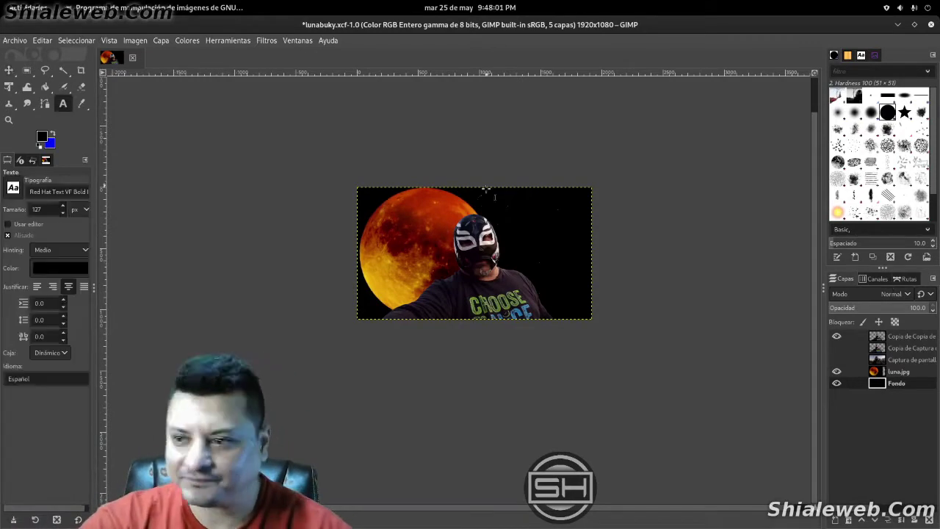
mouse_move(478, 195)
mouse_down()
mouse_move(593, 308)
mouse_move(587, 288)
mouse_up()
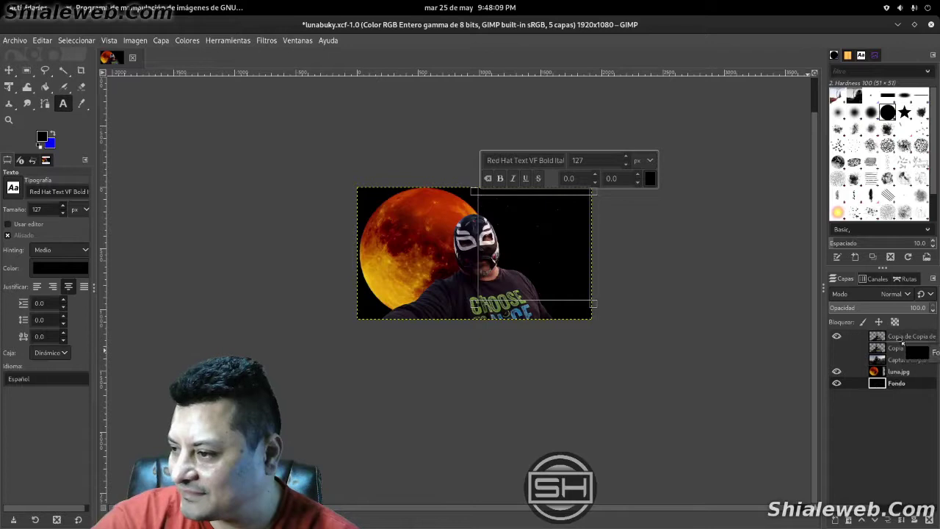
drag(897, 382, 898, 335)
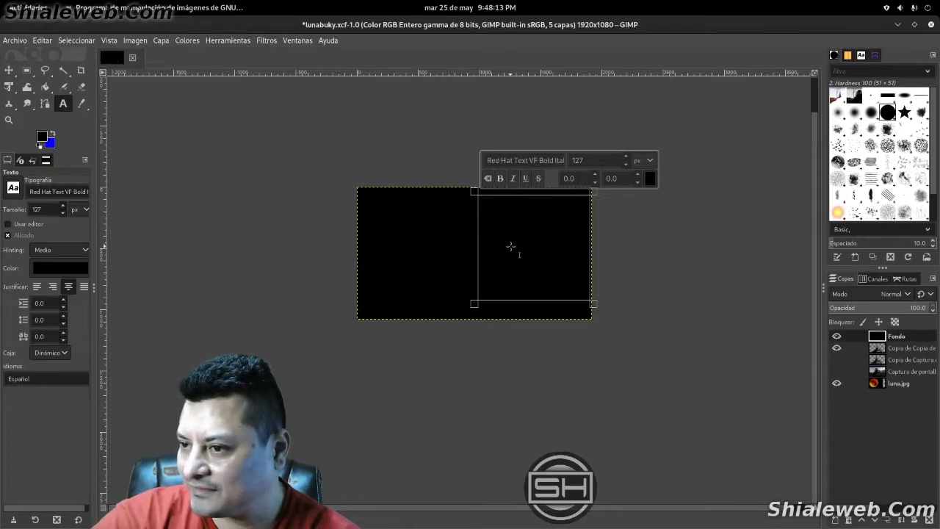
click(836, 336)
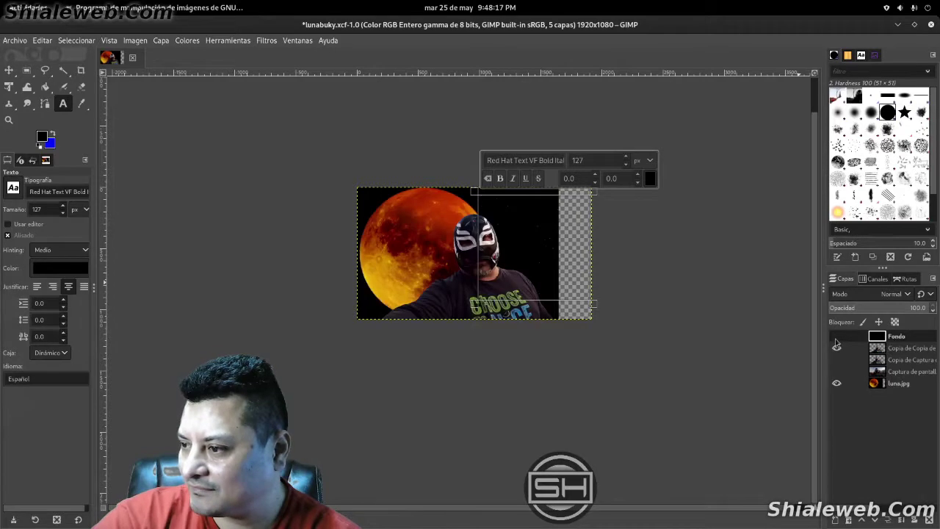
click(837, 336)
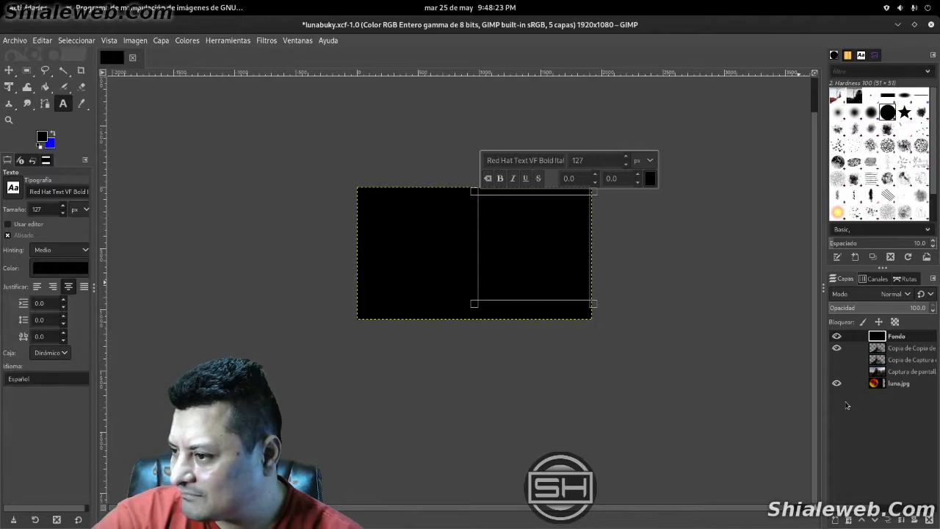
drag(881, 336, 907, 395)
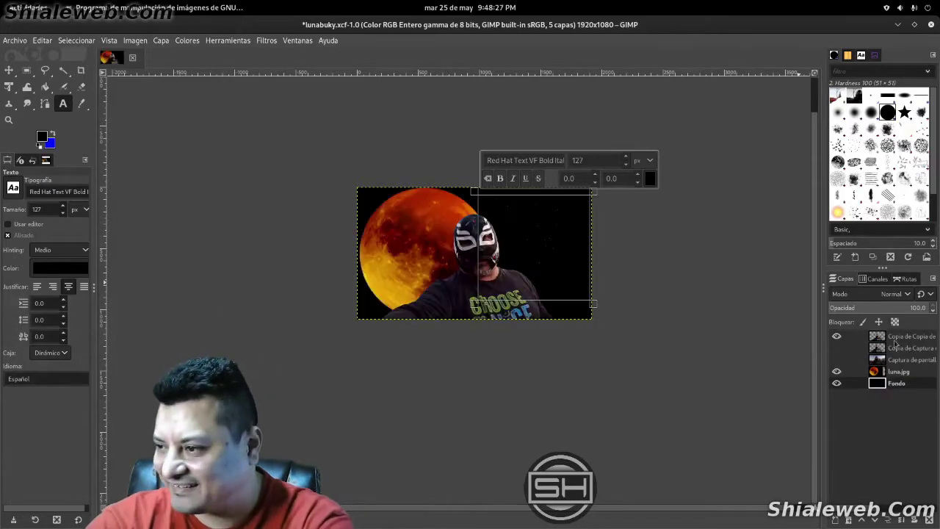
click(902, 338)
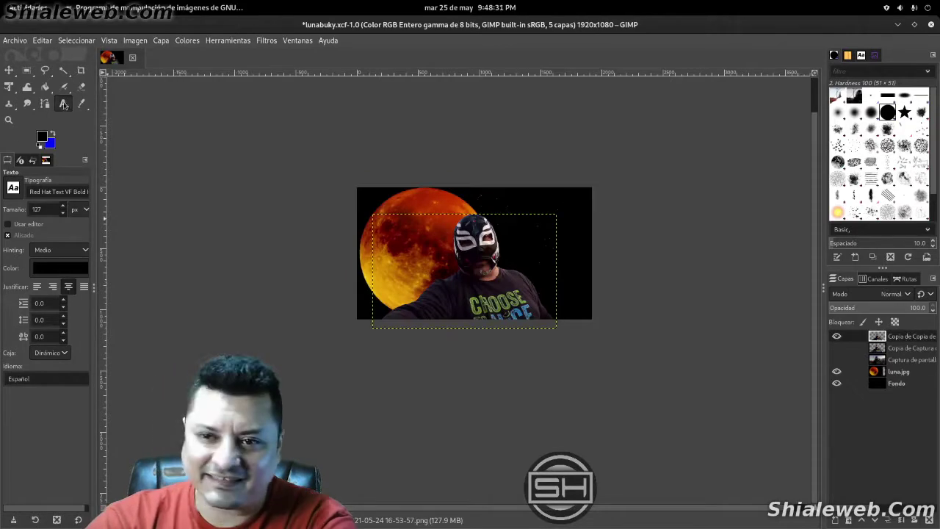
Draw a right-side text box with lines 'LUNA', 'RO', 'ROJAS', select all, and open its colour chooser
drag(489, 194, 591, 319)
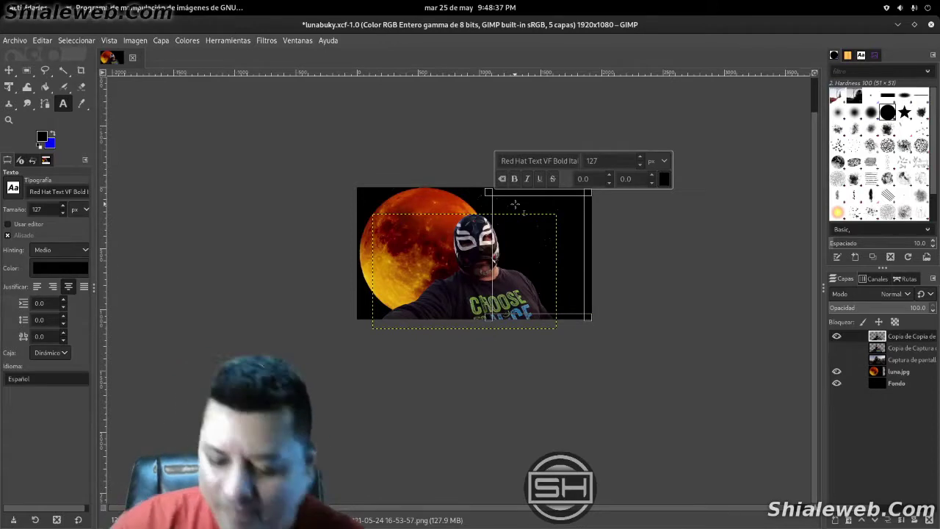
text(LUNA)
key(Return)
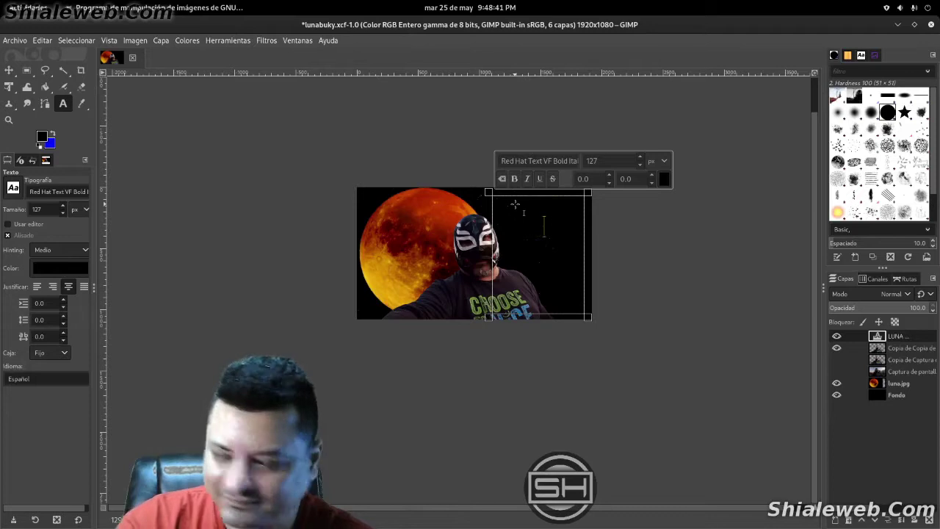
text(RO)
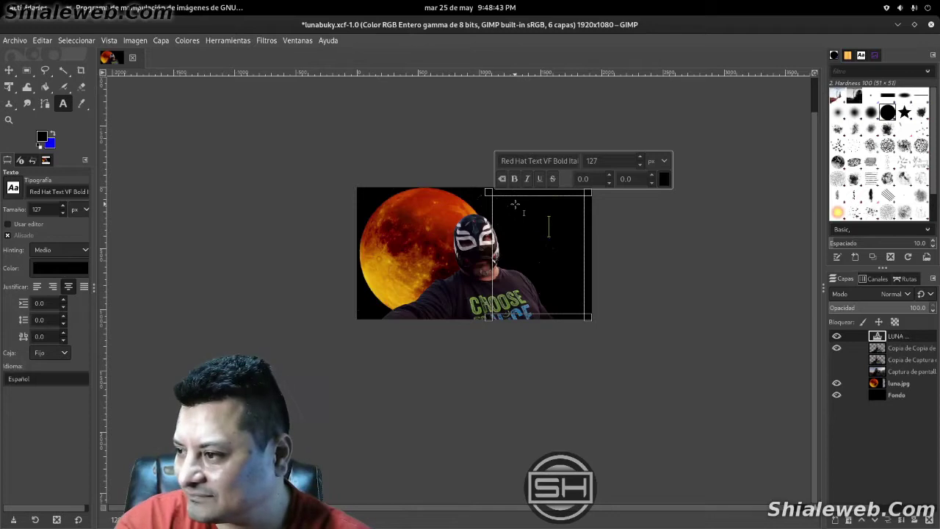
key(Return)
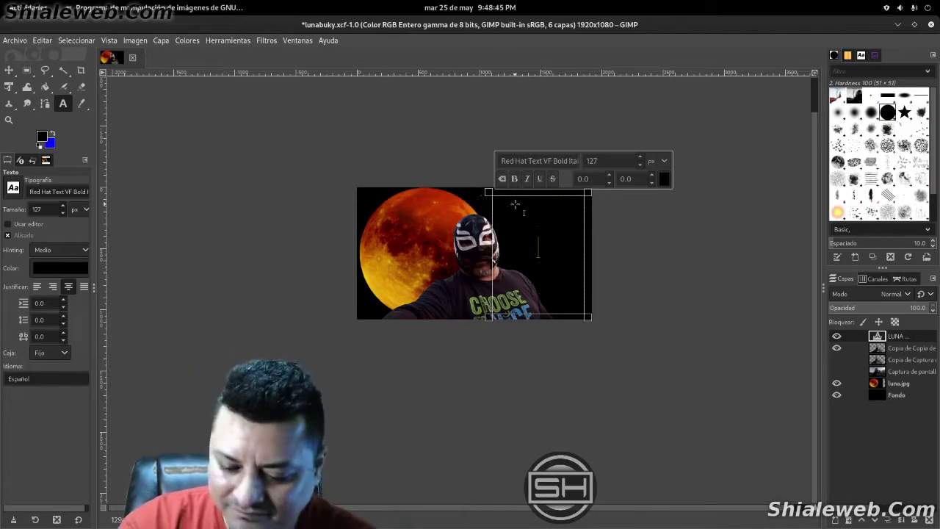
text(ROJA)
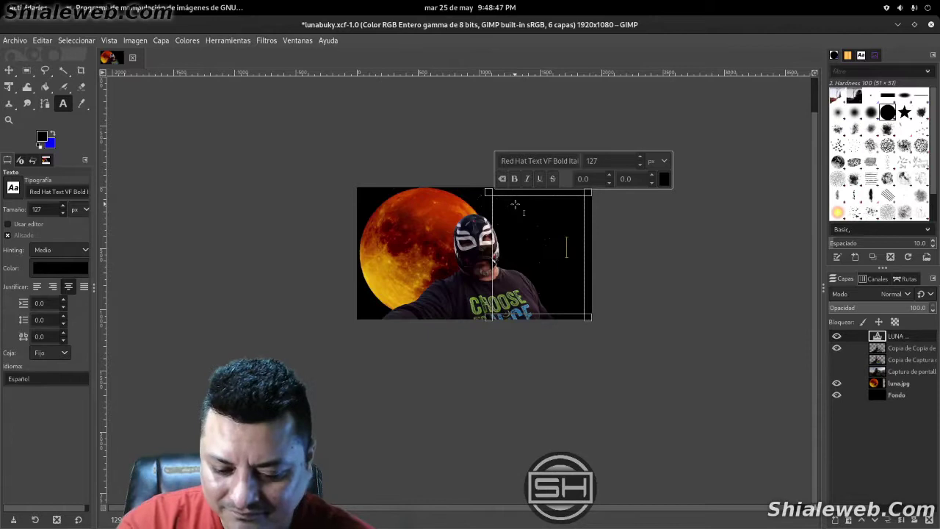
text(S)
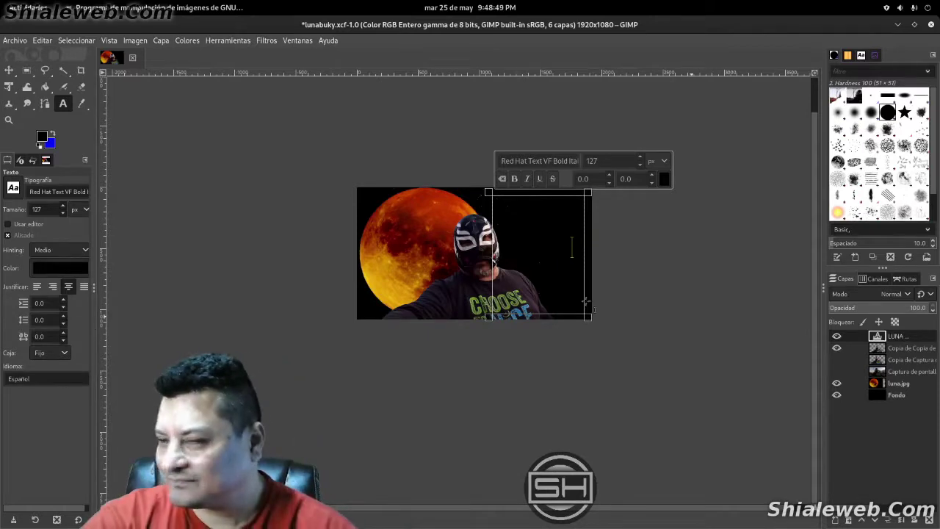
key(ctrl+a)
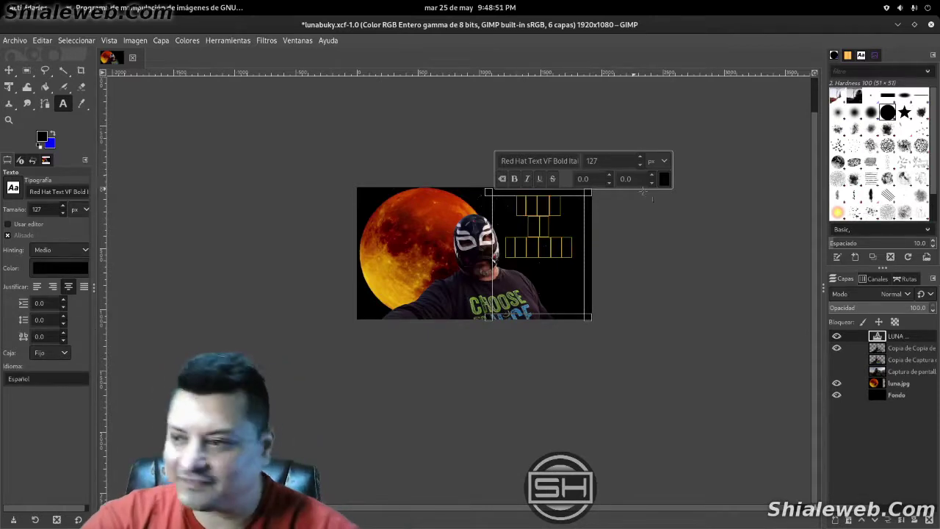
click(667, 179)
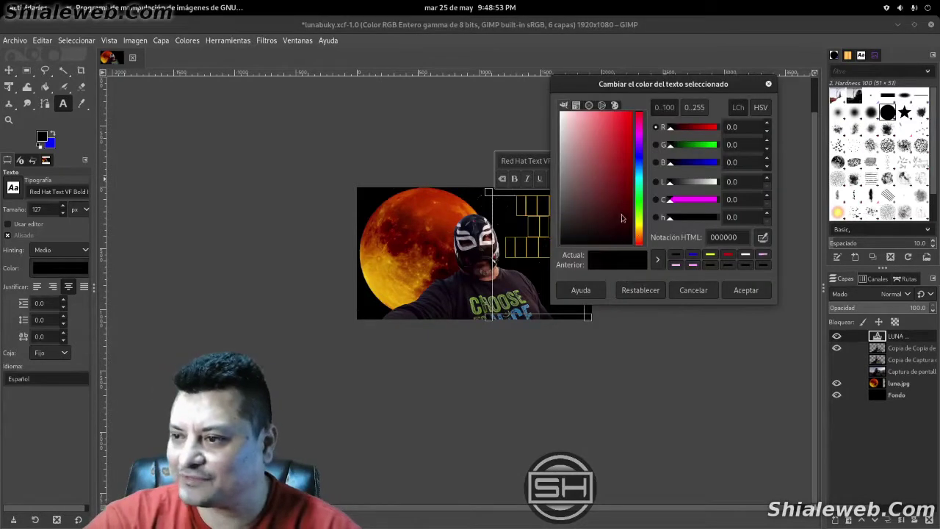
Set the title text to yellow, change 'De' to 'DE', and select all the text
drag(643, 233, 640, 238)
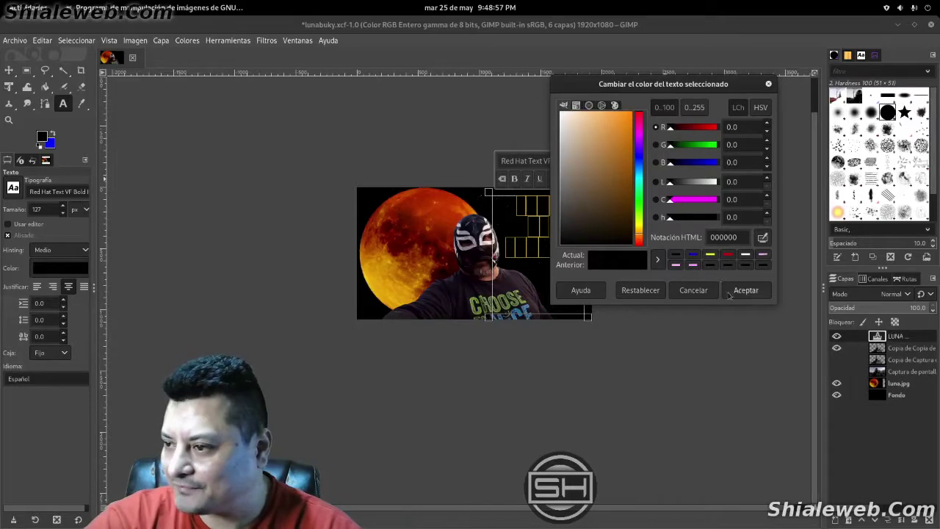
click(713, 255)
click(746, 290)
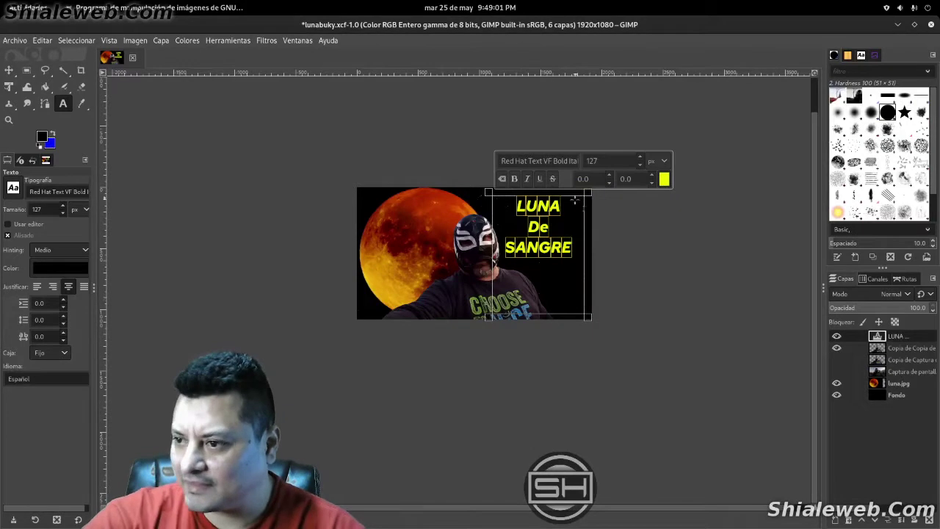
click(560, 233)
key(BackSpace)
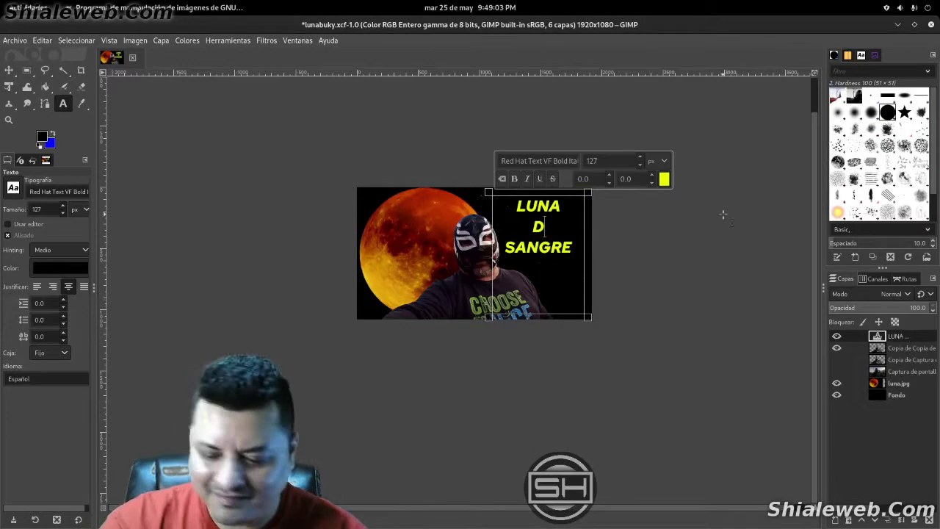
text(E)
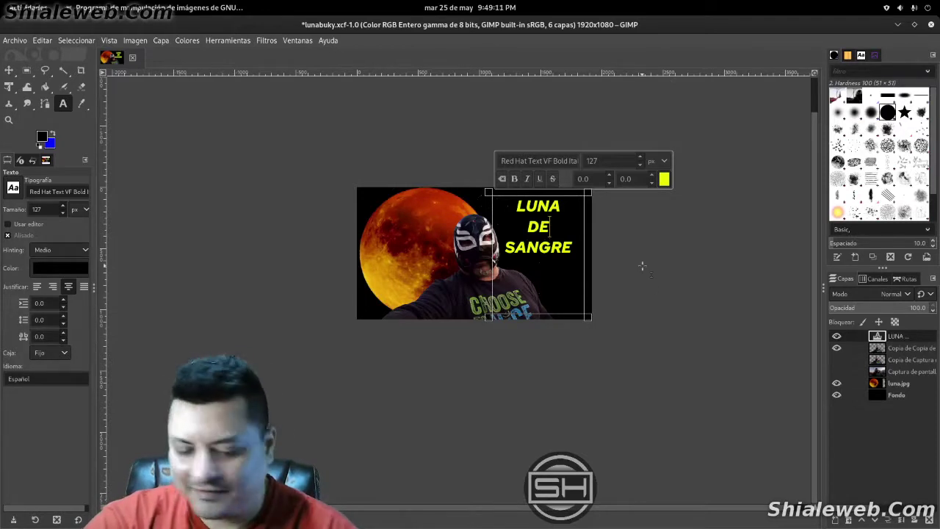
key(ctrl+a)
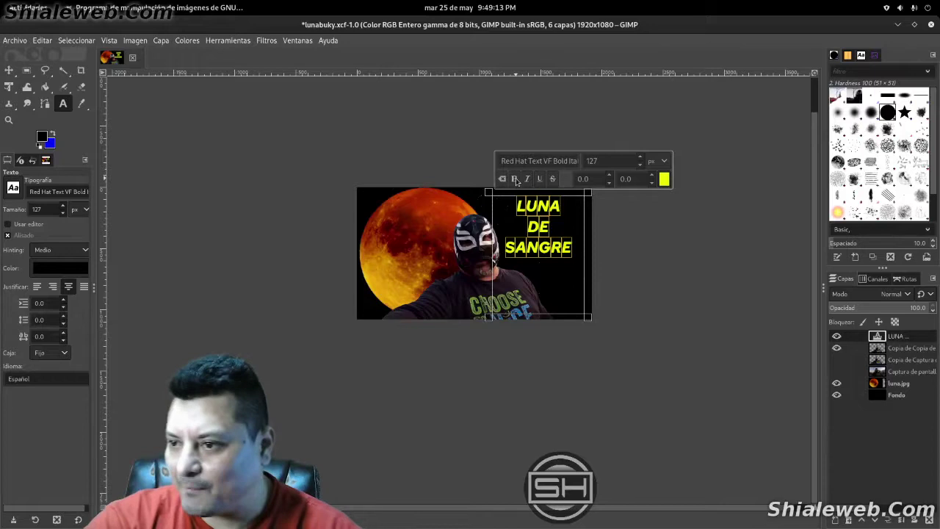
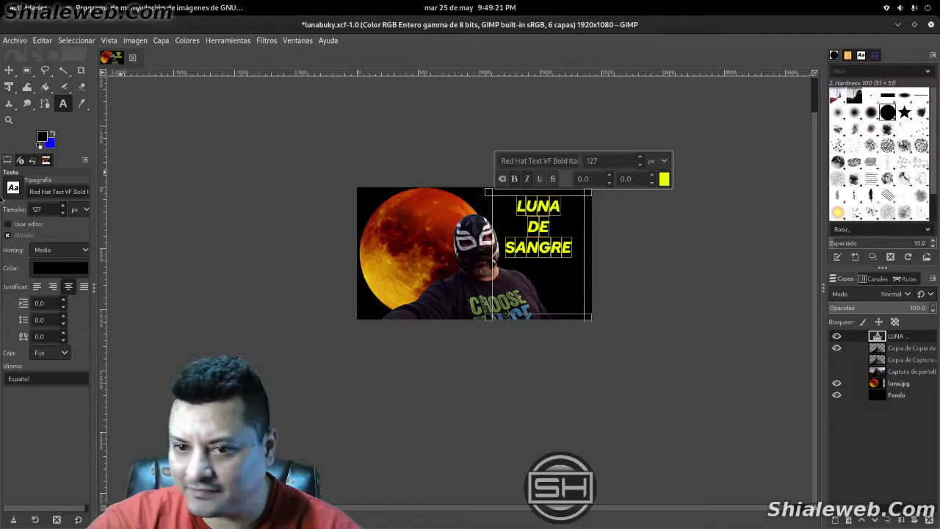
Enlarge the LUNA DE SANGRE title to 160 px, trying right and centre alignment
click(52, 286)
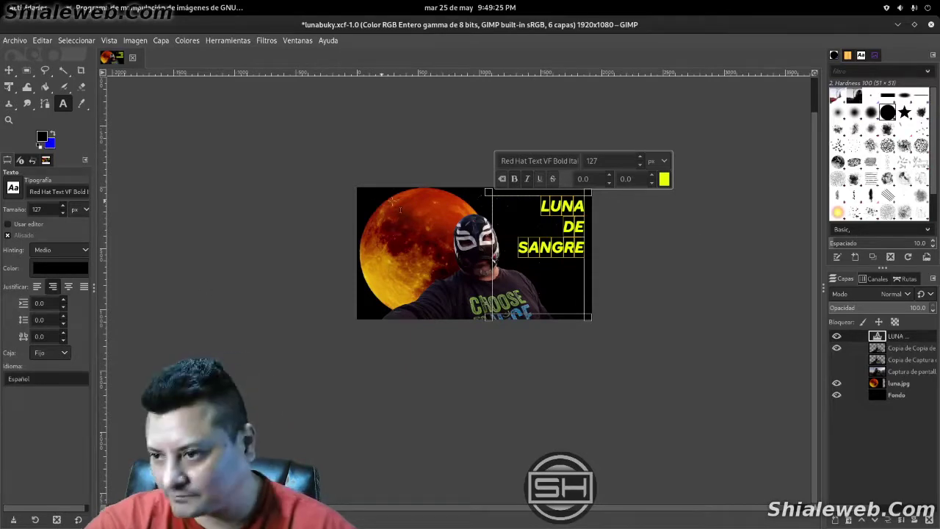
scroll(639, 160, up, 8)
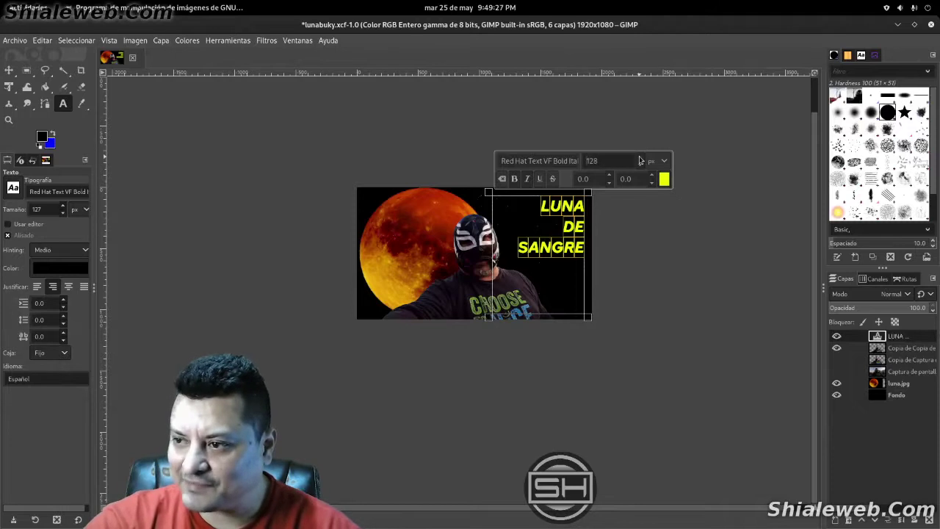
scroll(639, 160, up, 12)
scroll(639, 160, up, 9)
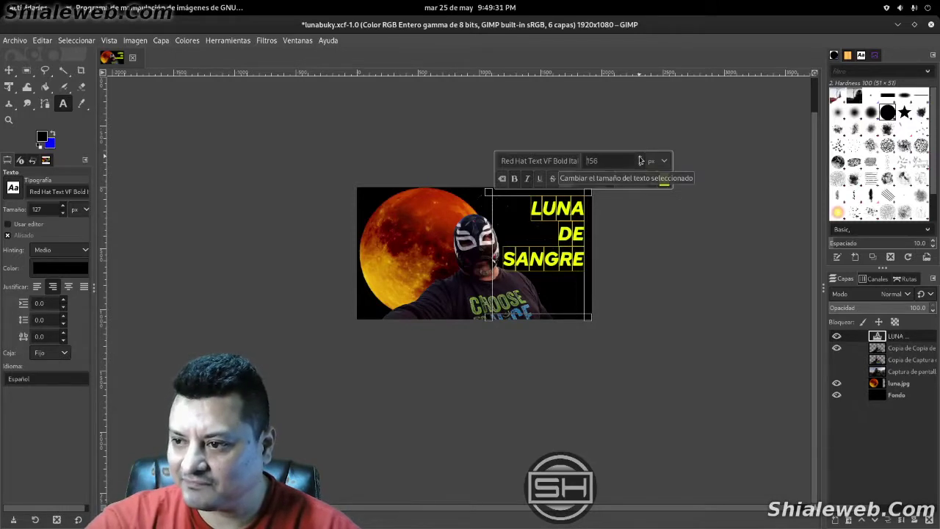
scroll(641, 161, up, 1)
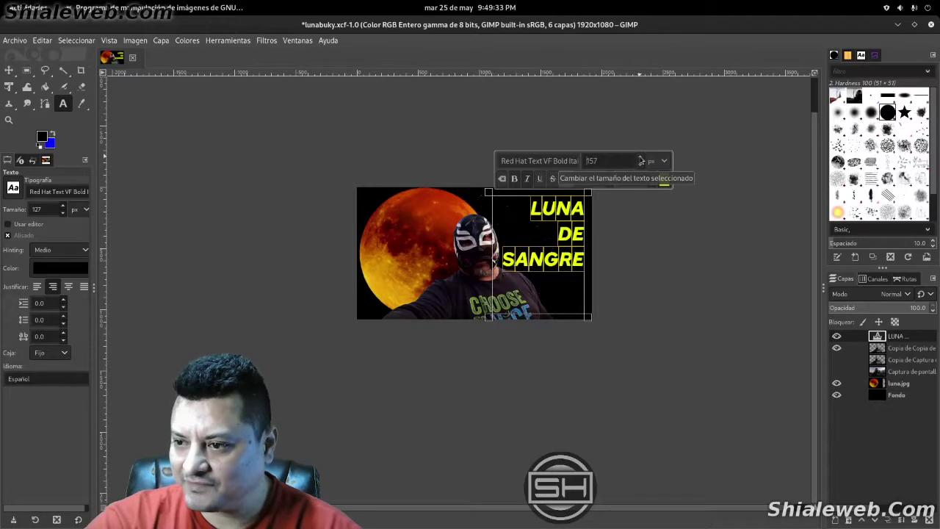
scroll(640, 160, up, 1)
scroll(641, 160, up, 2)
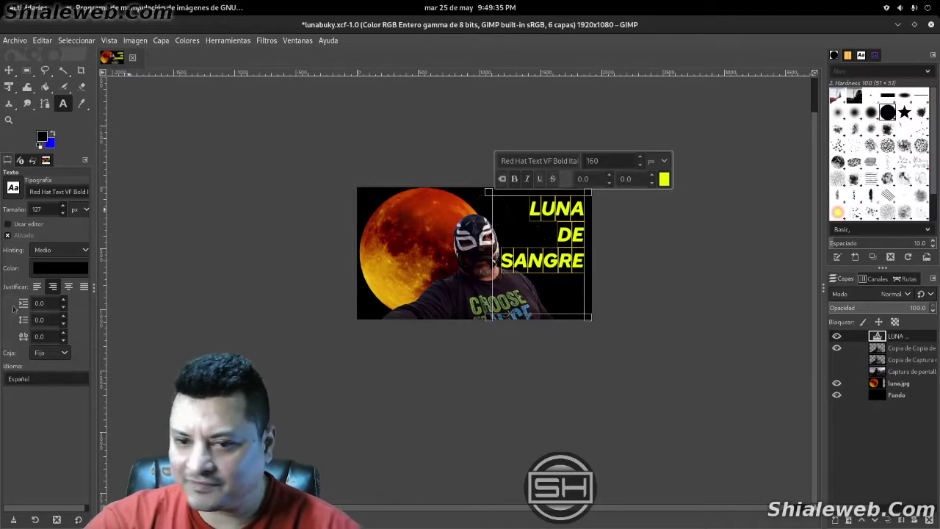
click(68, 287)
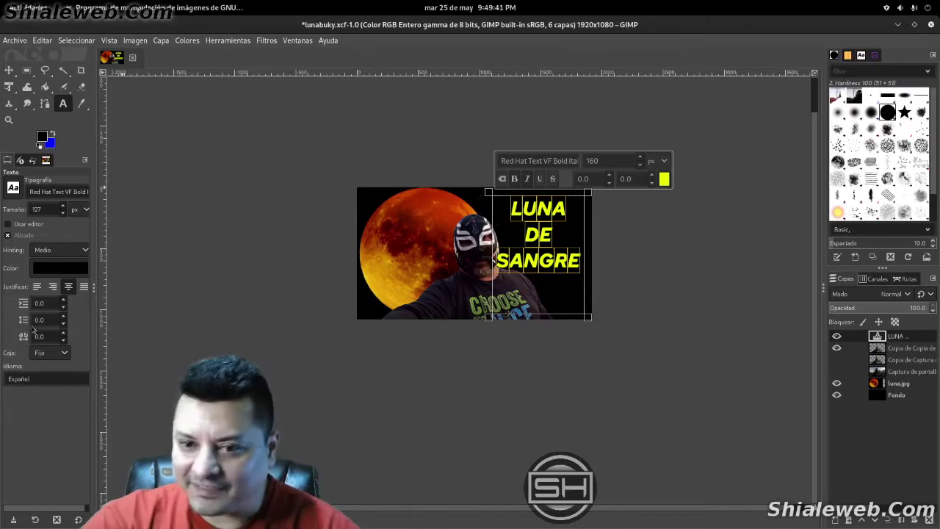
Left-justify the title lines and shrink the text box to fit them
click(36, 285)
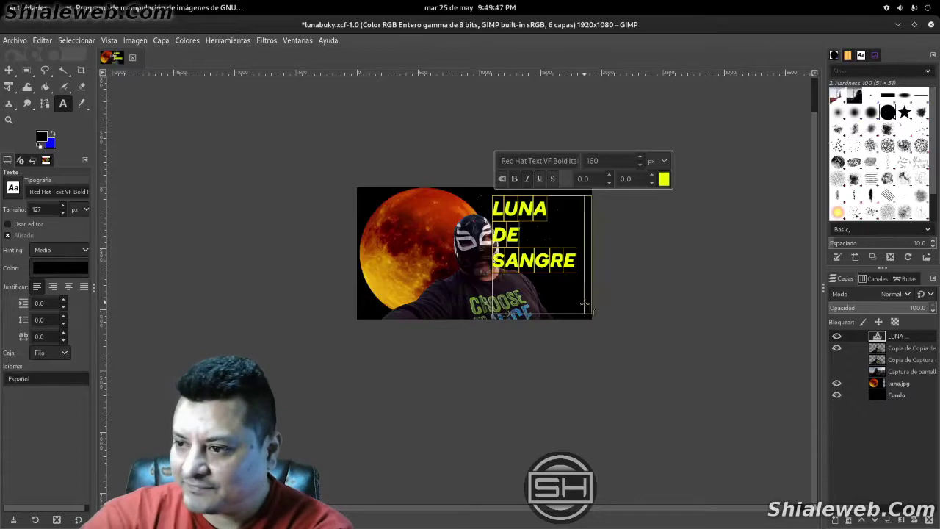
mouse_move(588, 317)
mouse_down()
mouse_move(587, 287)
mouse_move(596, 298)
mouse_up()
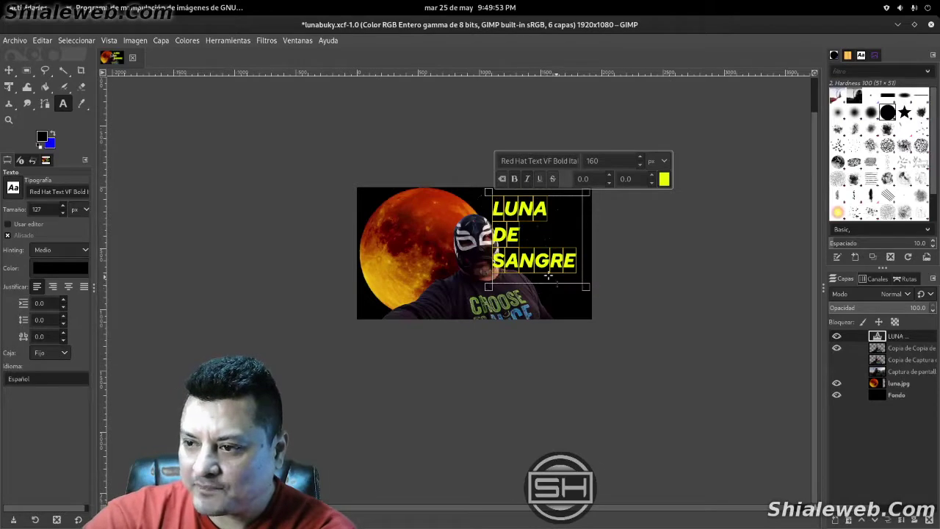
click(896, 383)
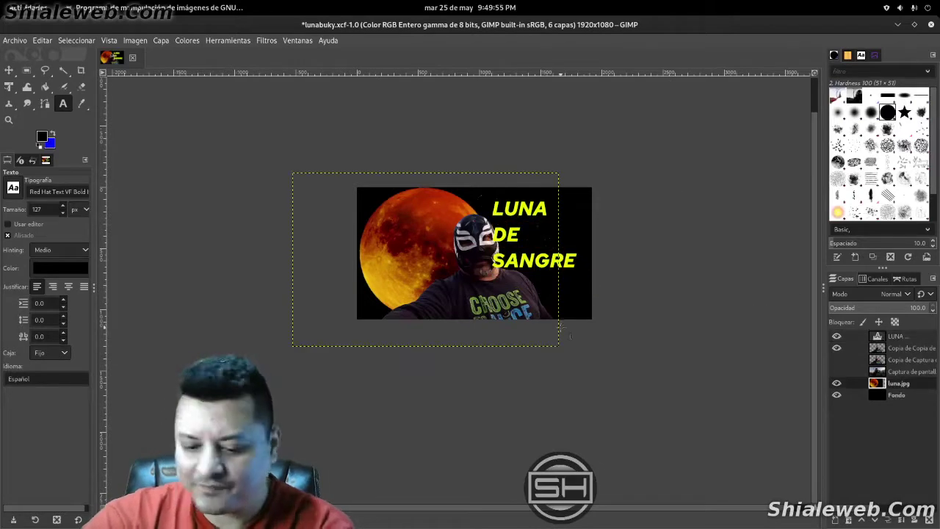
Nudge the masked man layer 3 px left and raise it above the title
key(m)
click(897, 337)
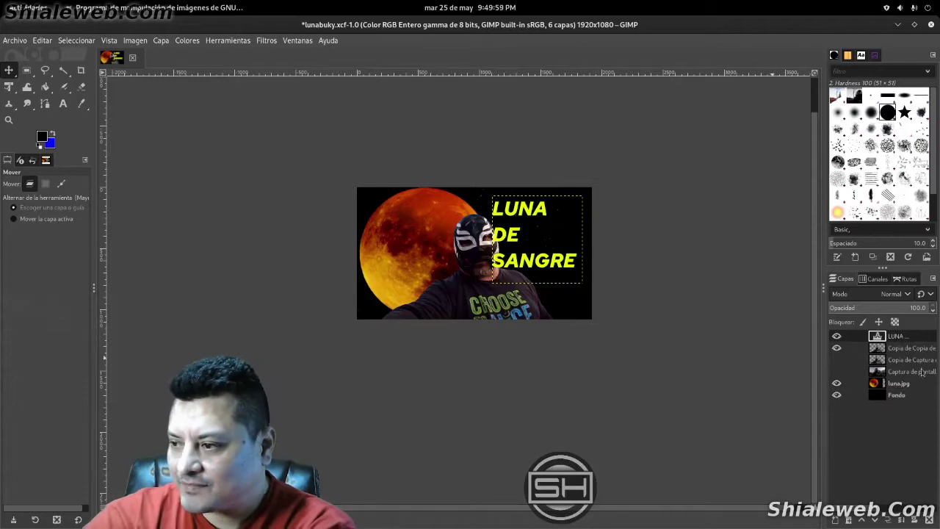
click(894, 349)
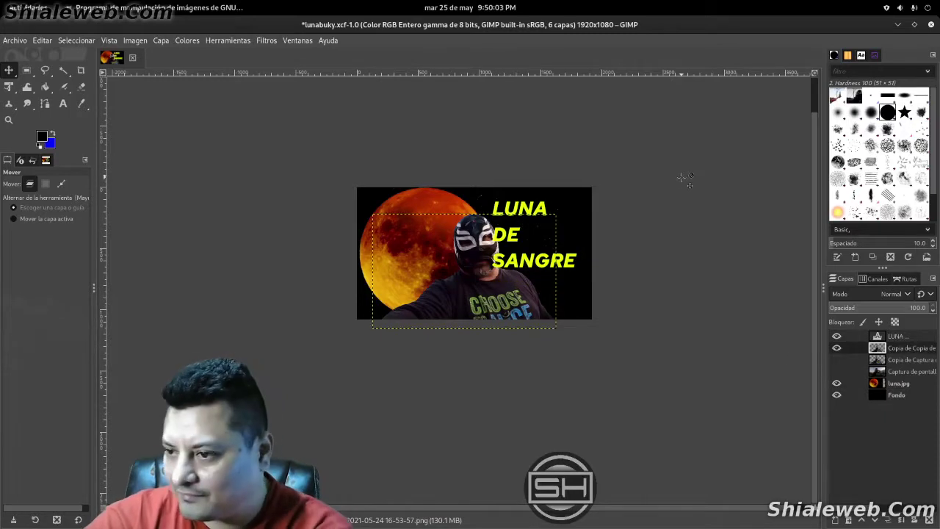
key(Left)
key(Left)
key(Left)
key(Left)
key(Left)
key(Left)
key(Left)
key(Left)
key(Left)
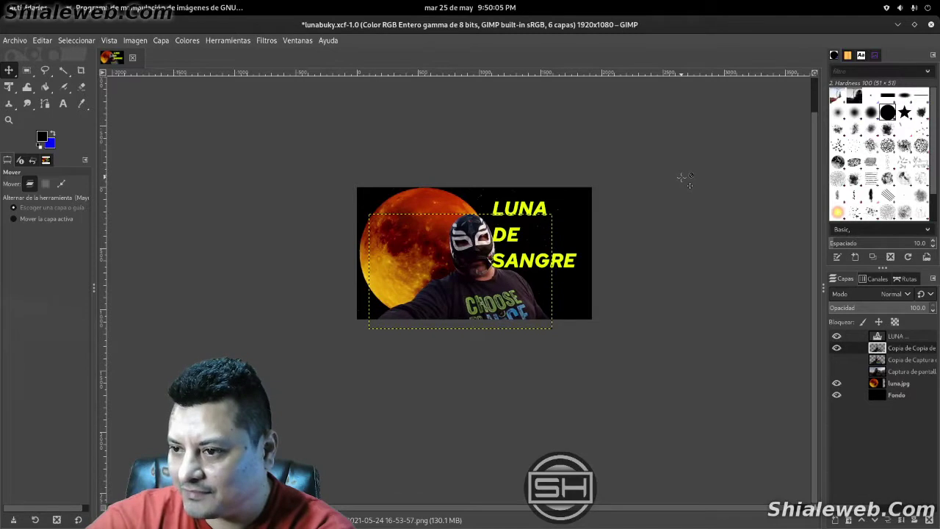
key(Left)
key(Left)
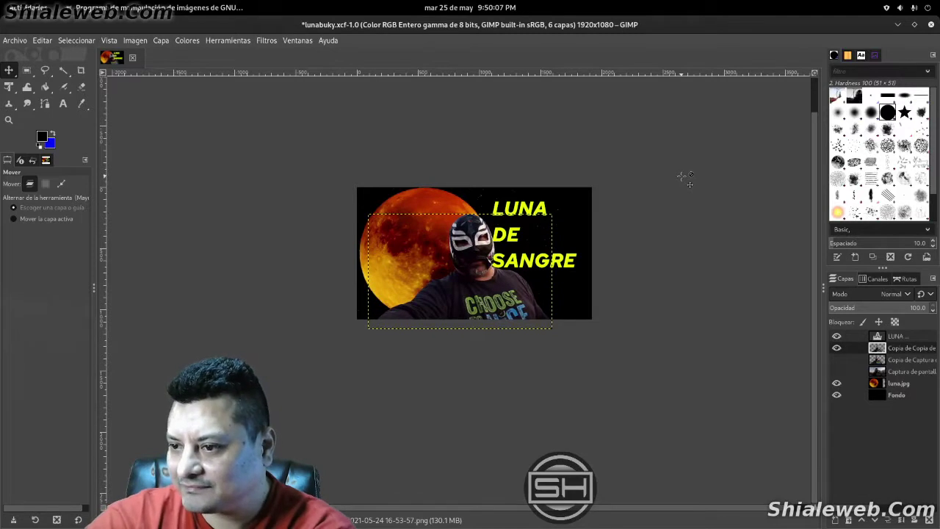
key(Left)
key(Left)
key(Left)
key(Left)
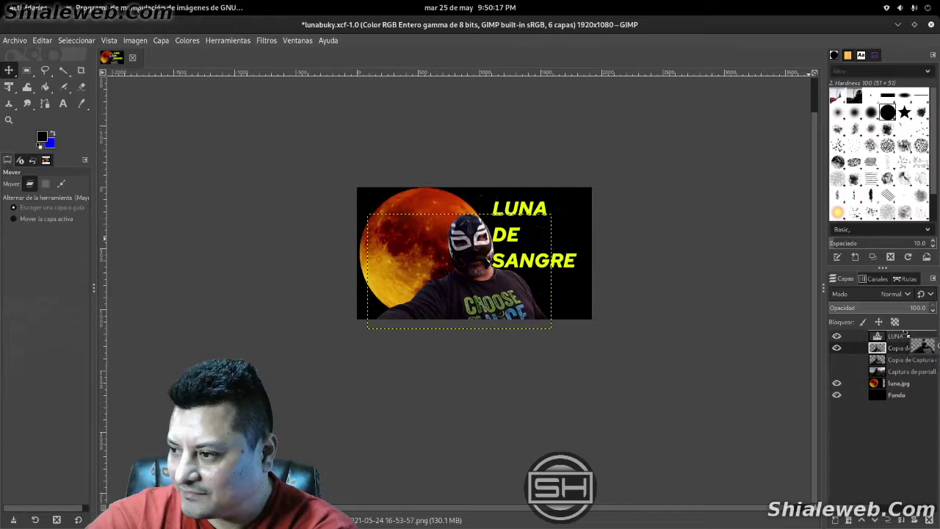
drag(909, 351, 906, 335)
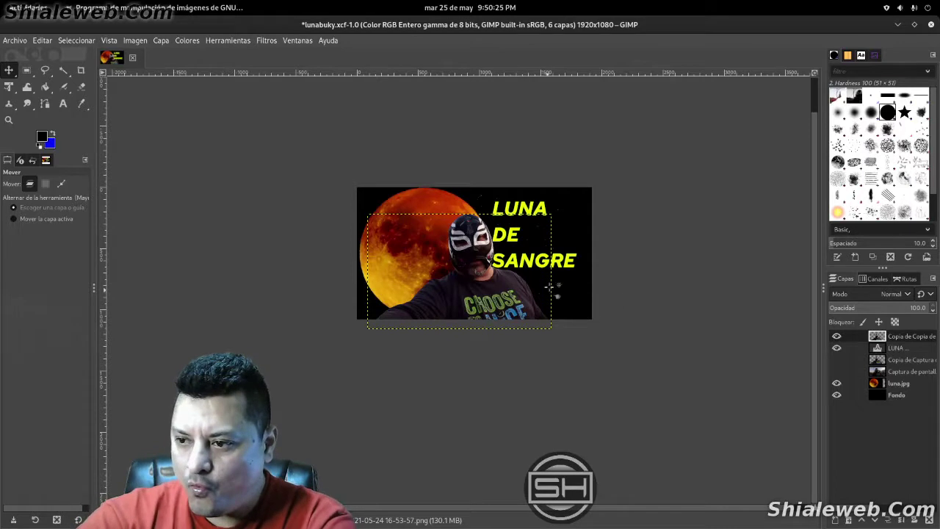
Nudge the LUNA DE SANGRE title down and restore its layer to the top
key(Page_Down)
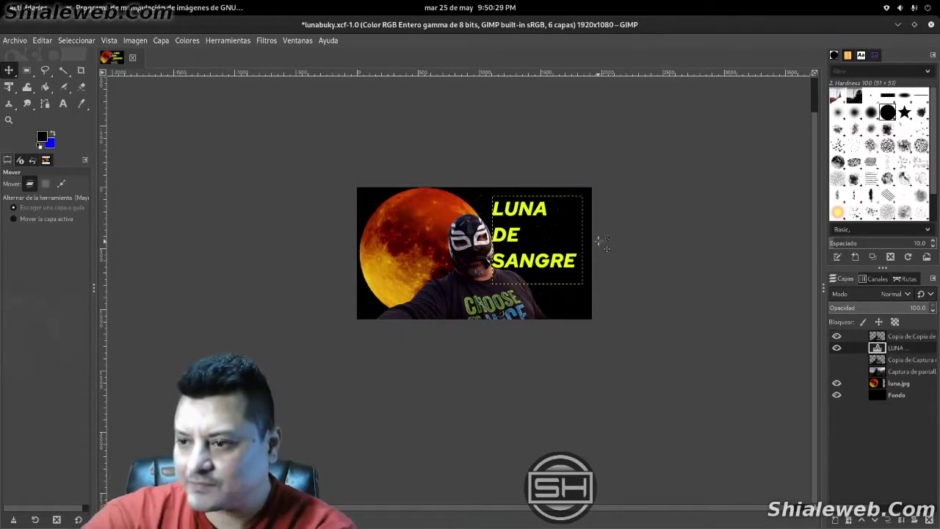
key(Down)
key(Down)
key(Down)
key(Down)
key(Down)
key(Down)
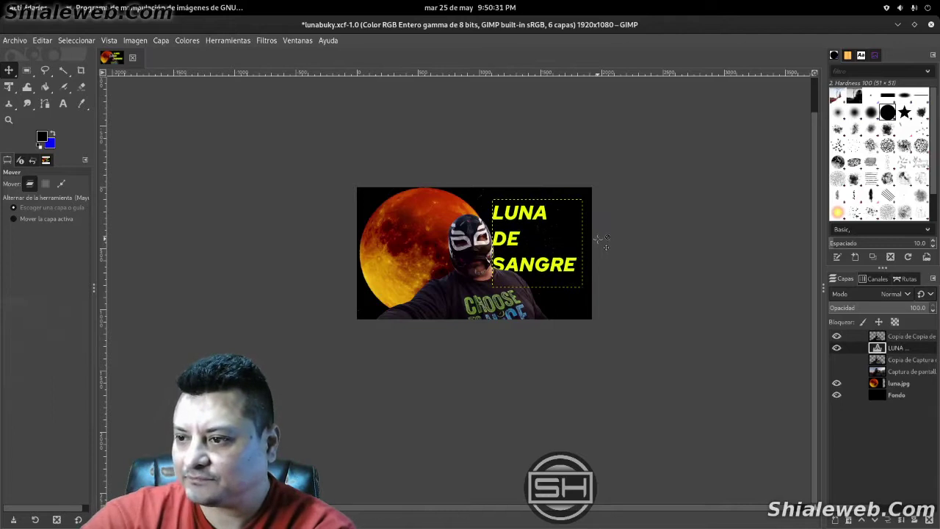
key(Down)
key(Down)
key(Down)
key(Down)
key(Down)
key(Down)
key(Down)
key(Down)
key(Down)
key(Down)
key(Down)
key(Down)
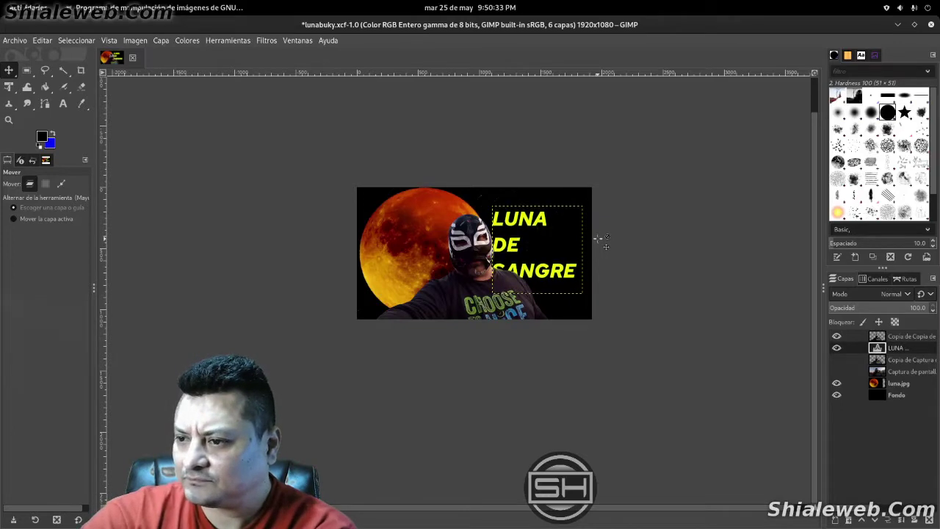
key(Down)
drag(907, 349, 900, 337)
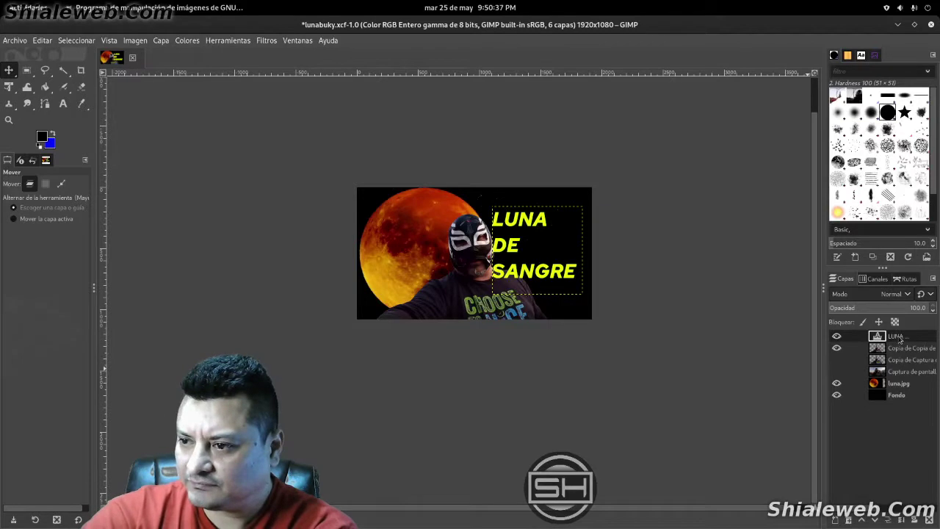
key(Down)
key(Down)
key(Down)
key(Down)
key(Down)
click(900, 337)
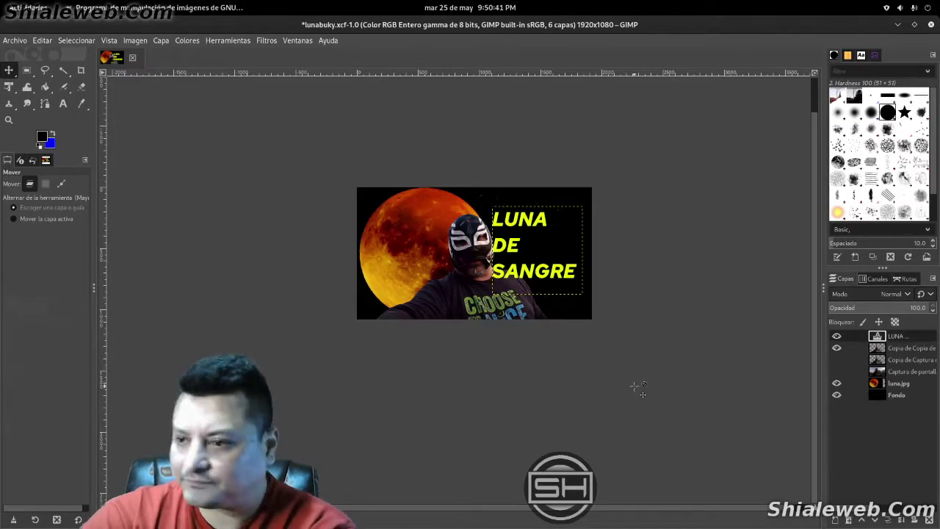
Lower the title four more pixels, then start a new layer above Fondo
key(Down)
key(Down)
key(Down)
key(Down)
key(Down)
key(Down)
key(Down)
key(Down)
key(Down)
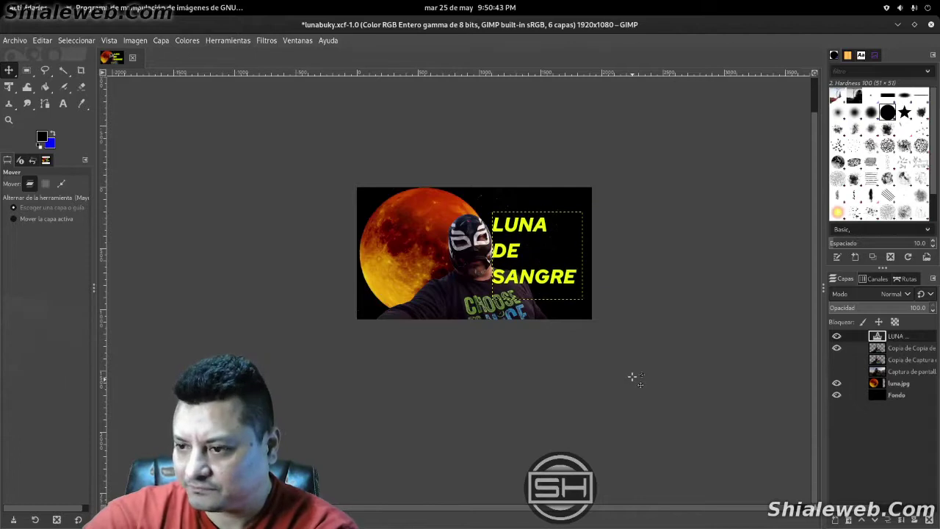
key(Down)
key(Down)
key(Down)
key(Down)
key(Down)
key(Down)
key(Down)
key(Down)
key(Down)
key(Down)
key(Down)
key(Down)
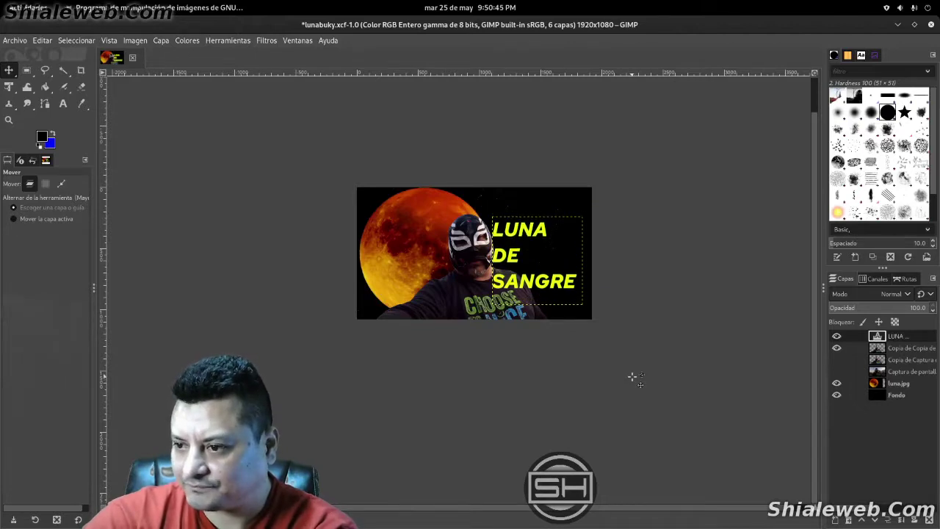
key(Down)
key(Down)
key(Down)
key(Down)
key(Down)
key(Down)
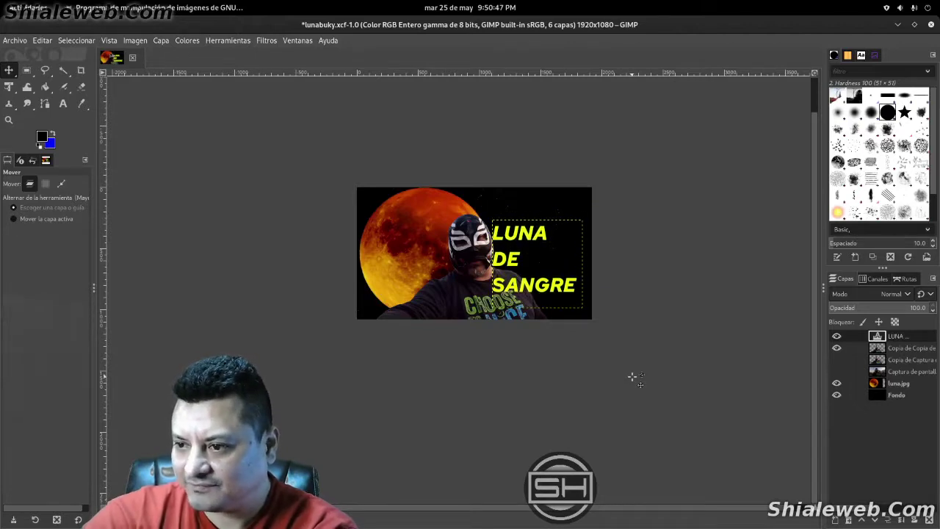
key(Down)
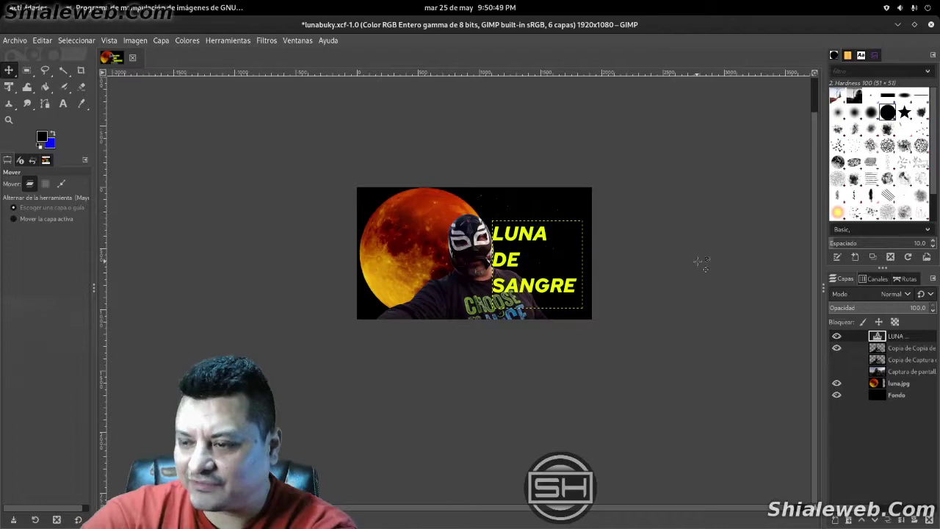
key(End)
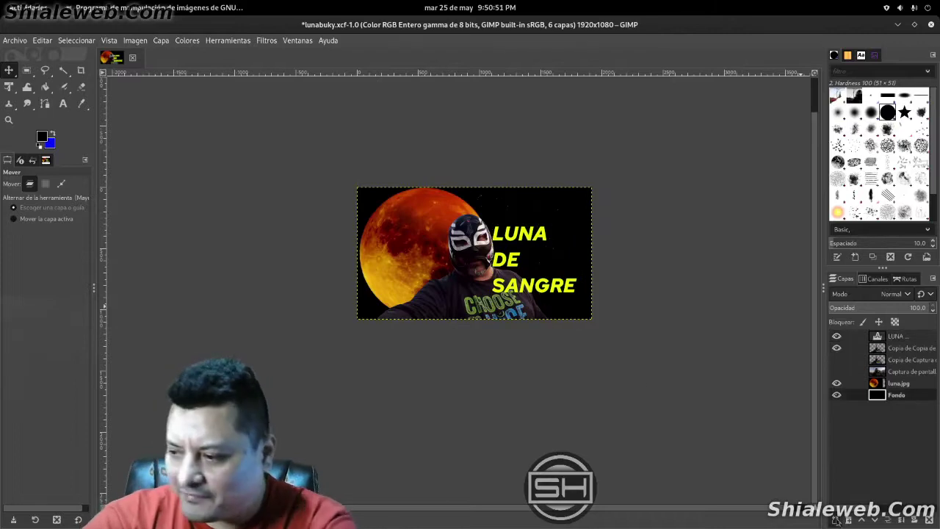
key(shift+ctrl+n)
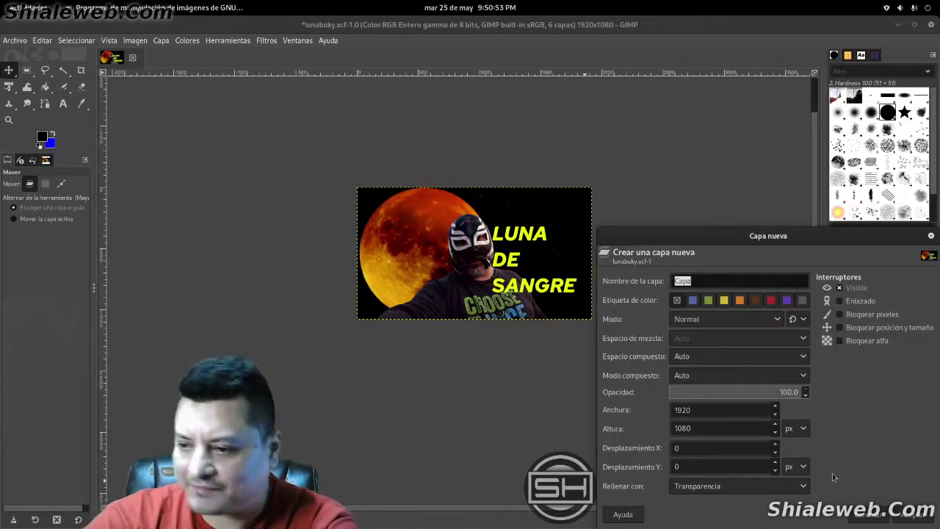
Create the transparent 1920×1080 Capa layer and save the project
click(930, 518)
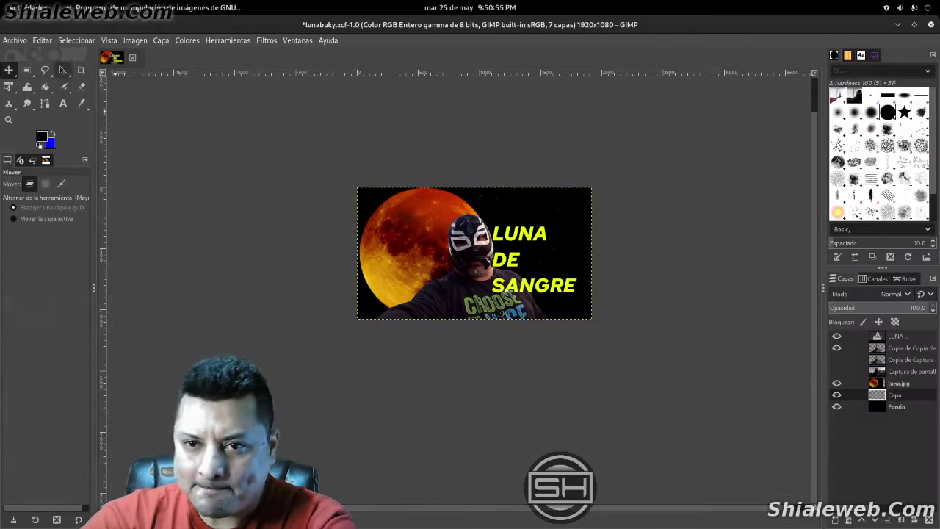
click(9, 41)
click(29, 140)
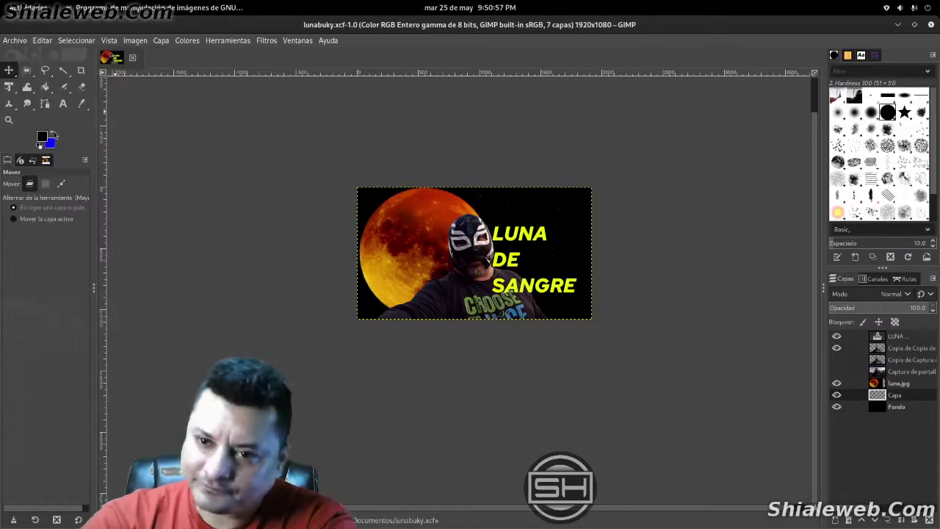
Move the empty Capa layer to the top of the stack, above LUNA
click(26, 70)
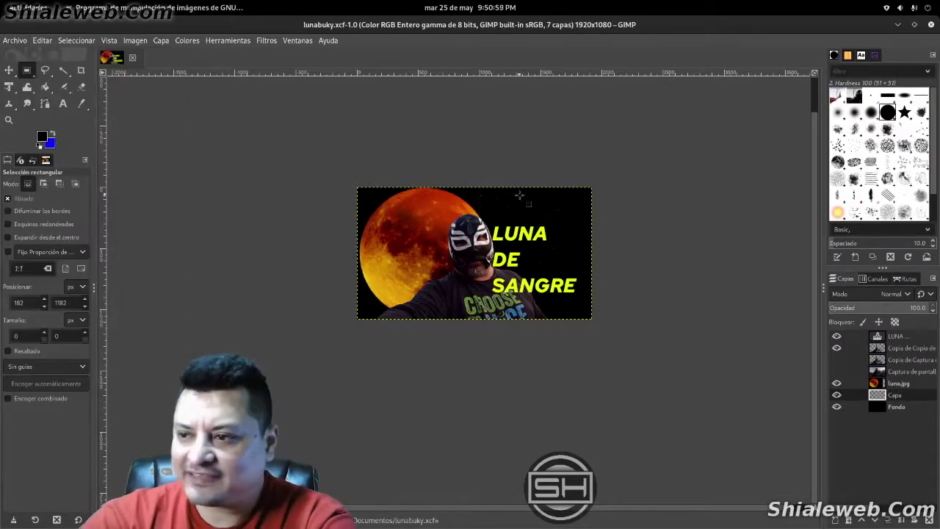
click(913, 338)
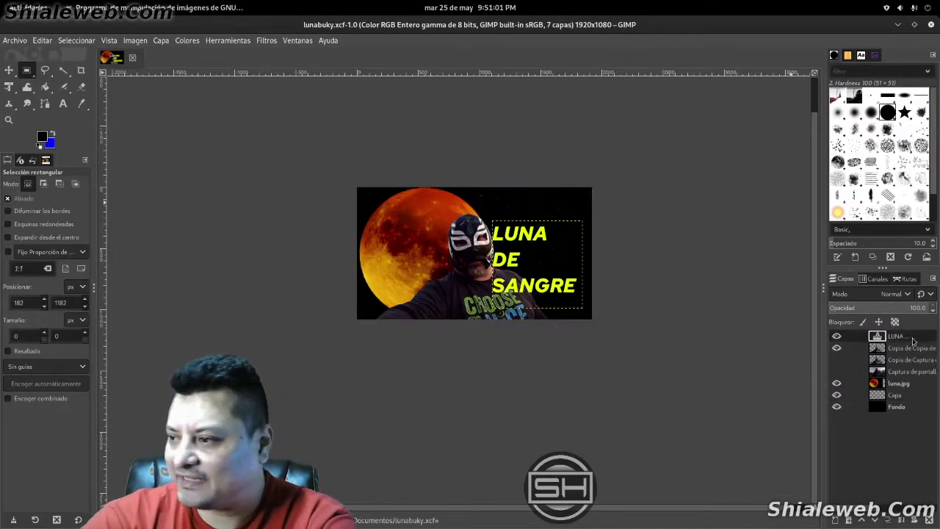
drag(927, 397, 904, 340)
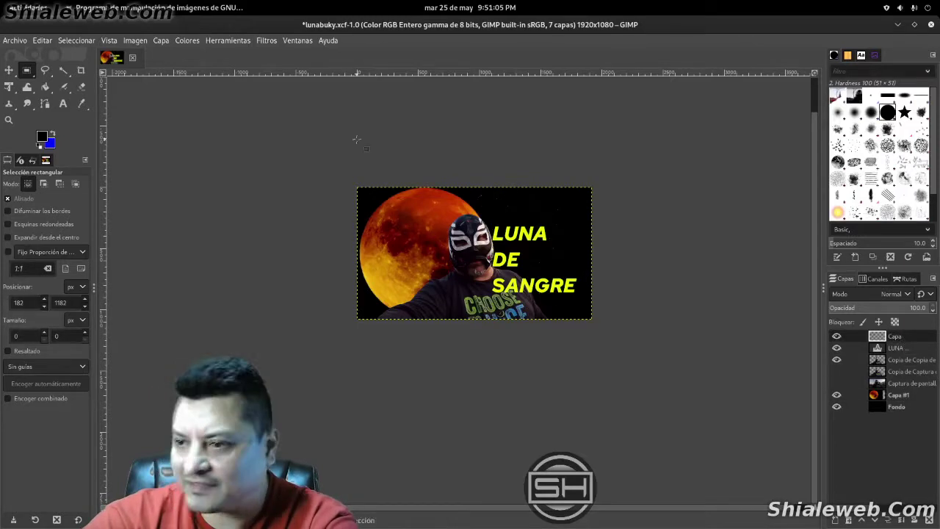
Add white, centre-justified 'EN VIVO' text in a box at the image's top right
click(63, 104)
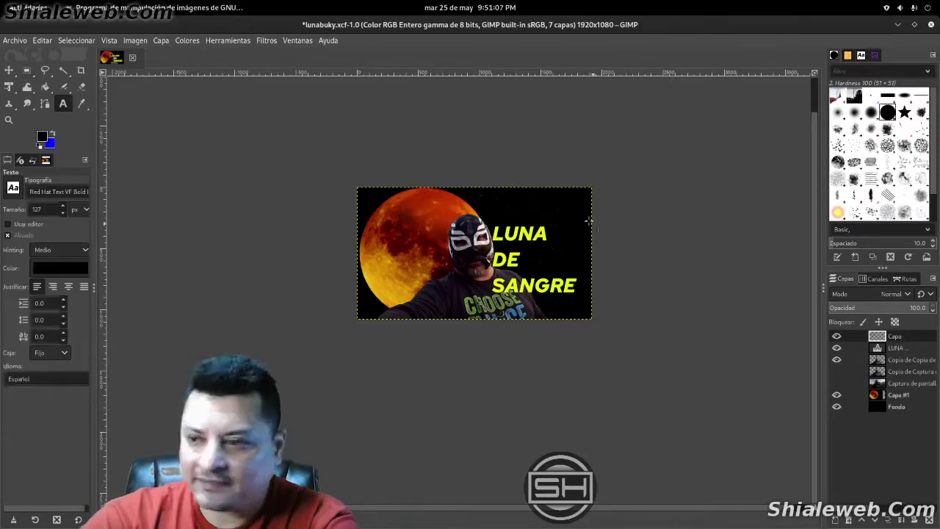
drag(516, 194, 592, 220)
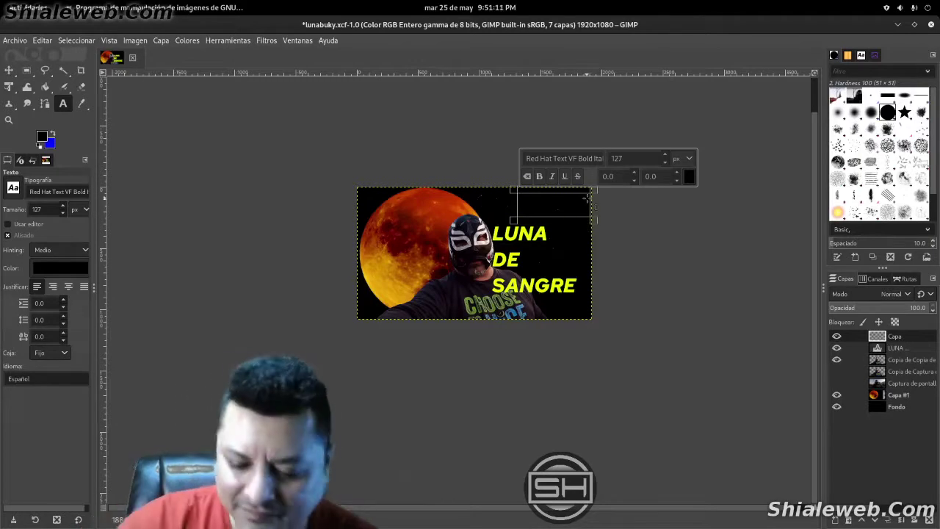
text(EN V)
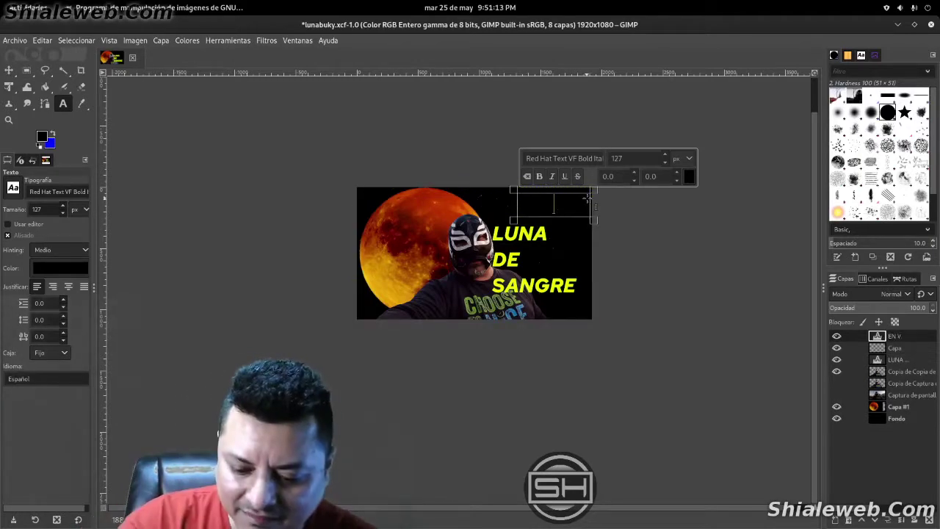
text(IVO)
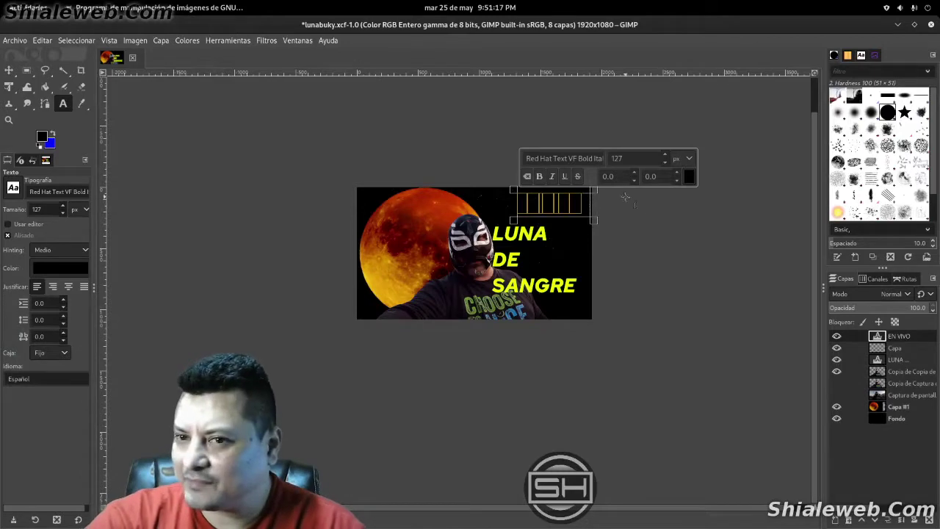
click(689, 176)
drag(654, 160, 571, 101)
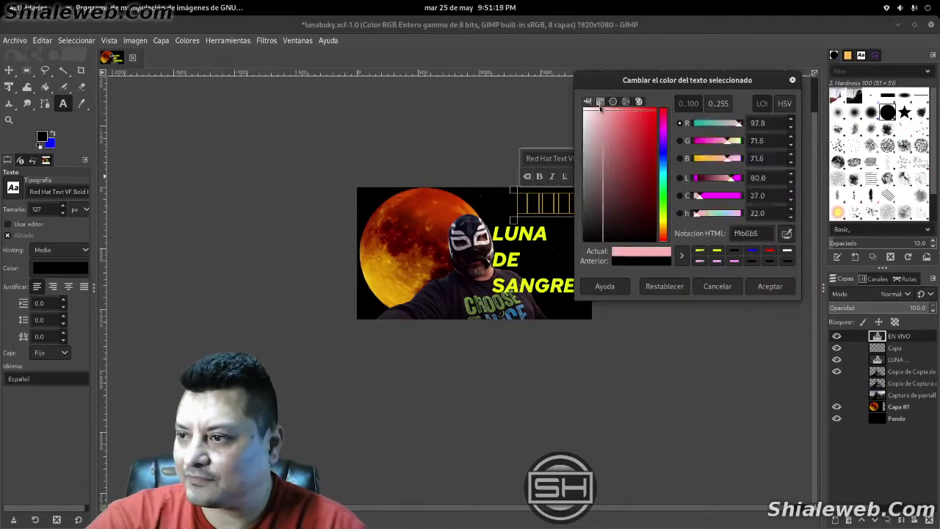
click(768, 286)
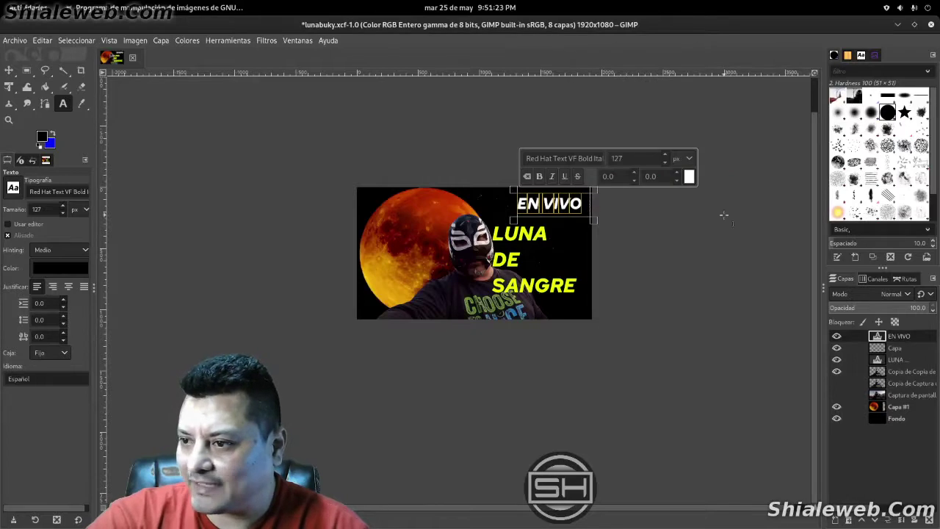
click(68, 287)
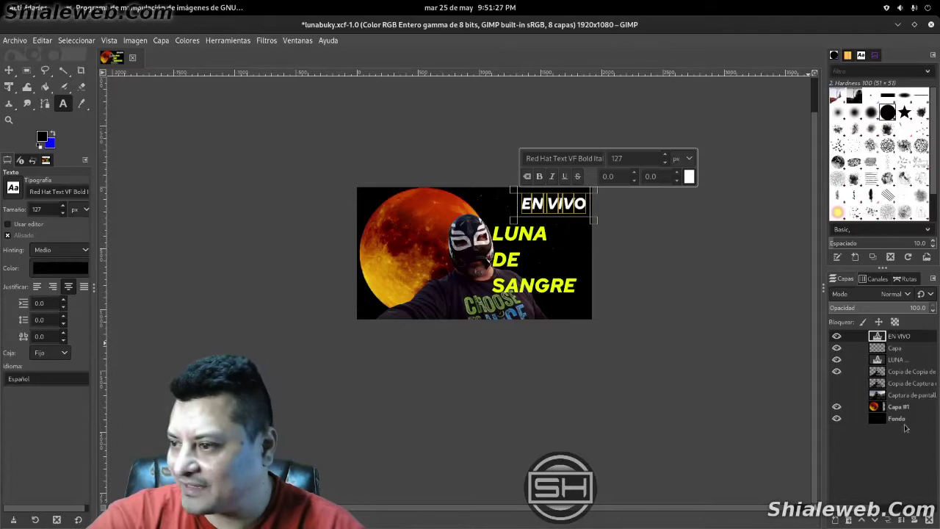
click(902, 420)
Move the EN VIVO text layer three pixels left
key(m)
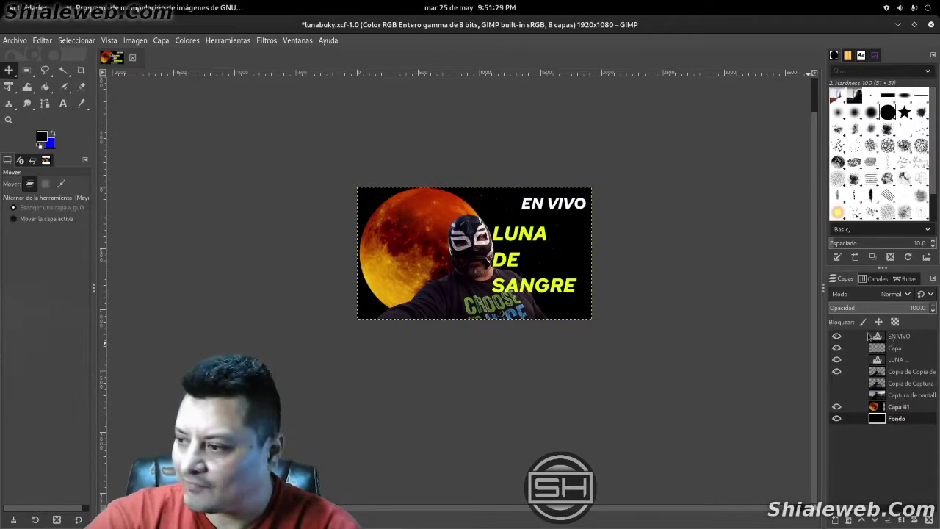
click(893, 336)
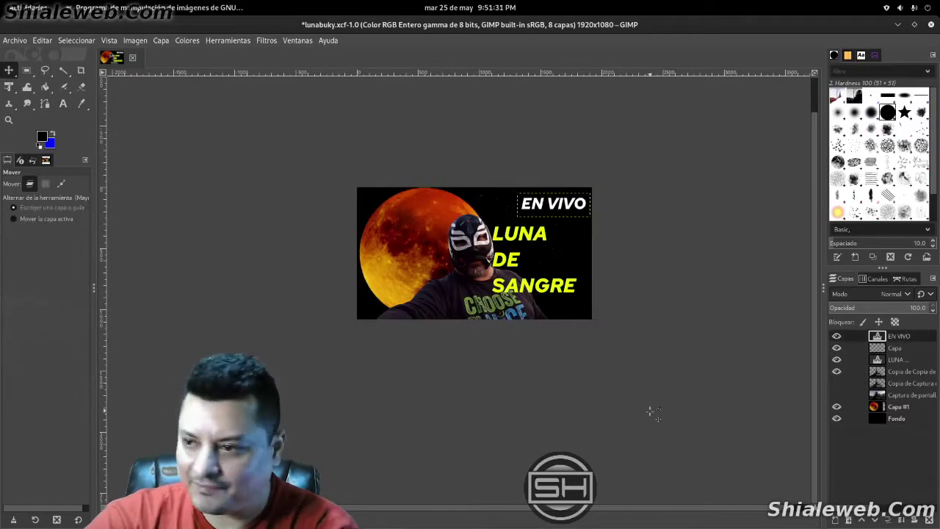
key(Left)
key(Left)
key(Left)
key(Left)
key(Left)
key(Left)
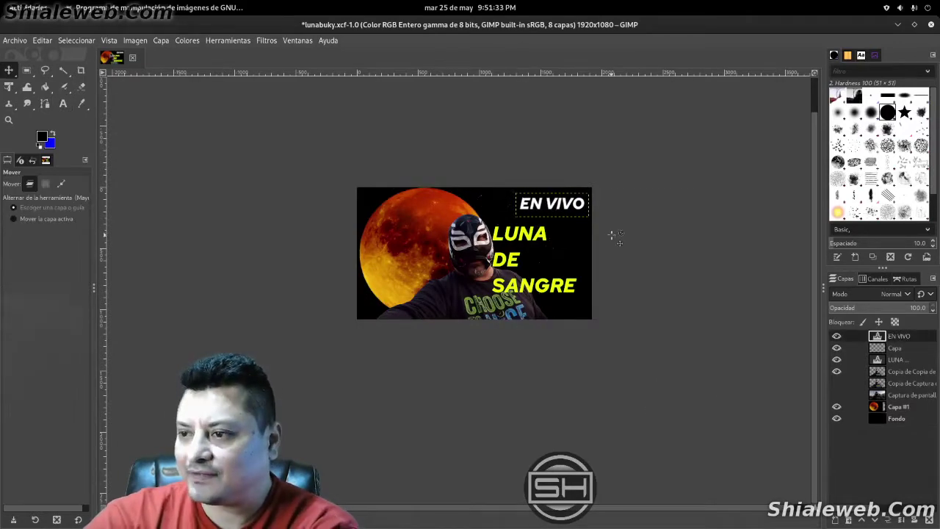
key(Left)
key(Left)
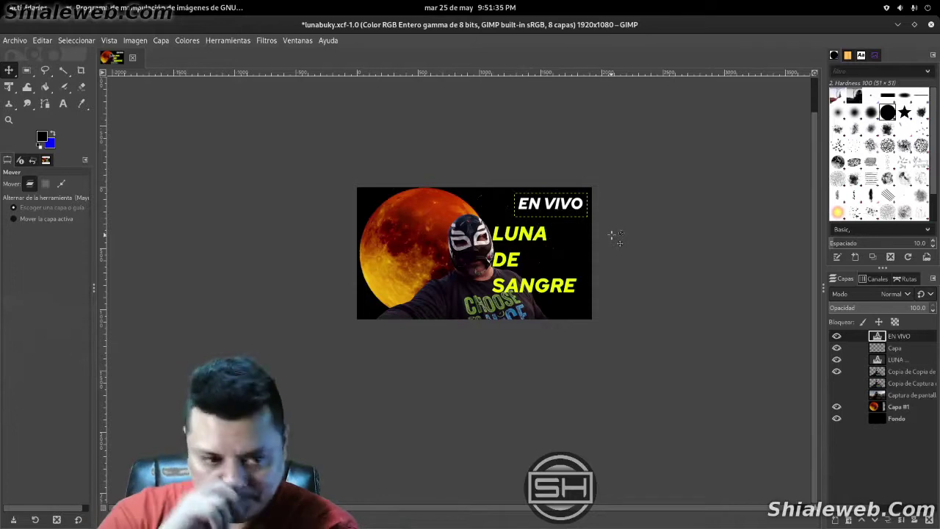
key(Left)
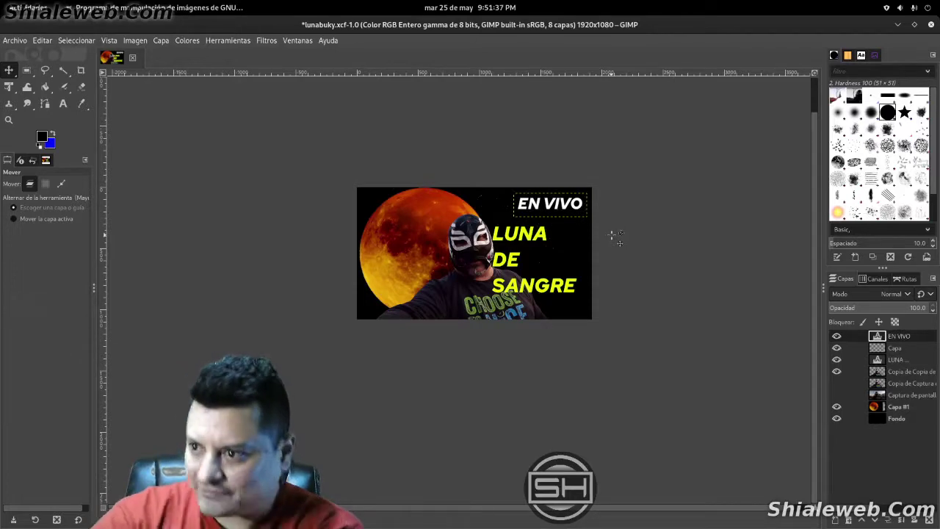
click(895, 350)
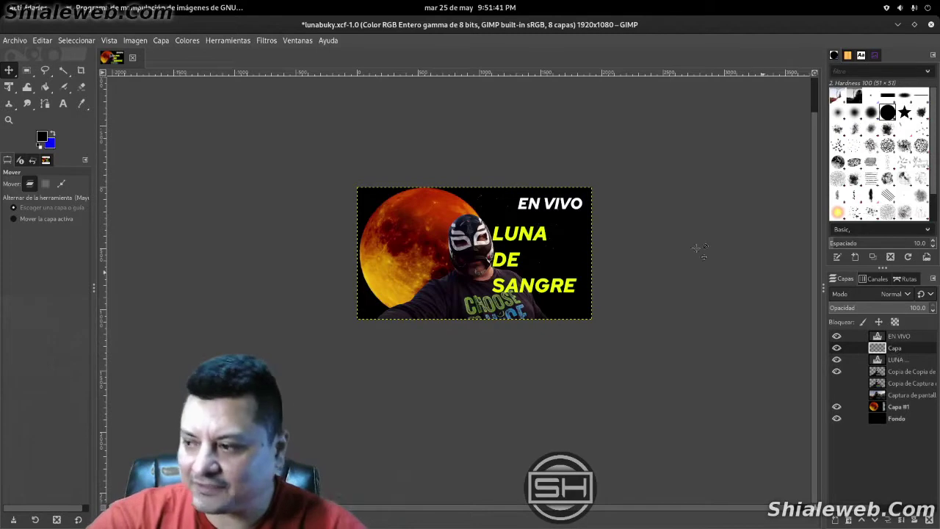
Draw and tighten a 572 × 135 px rectangle selection around the EN VIVO text
click(26, 70)
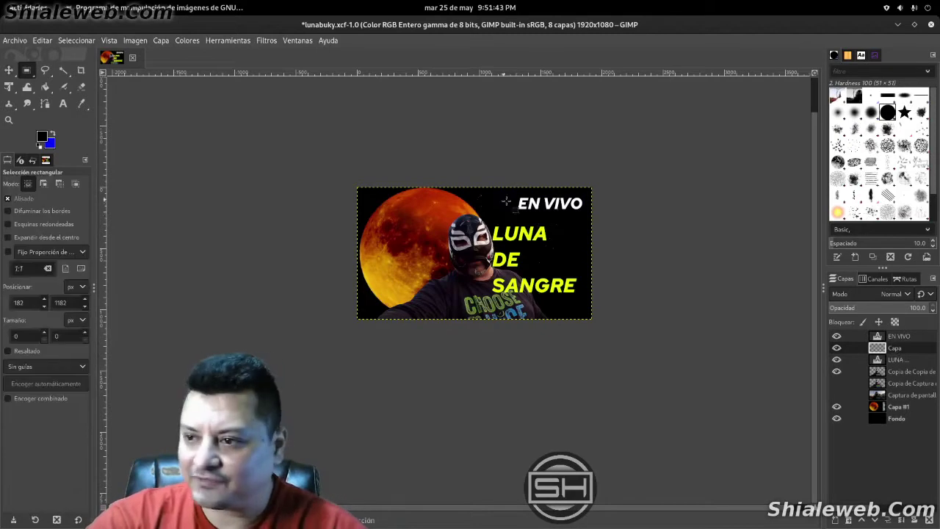
drag(512, 191, 586, 218)
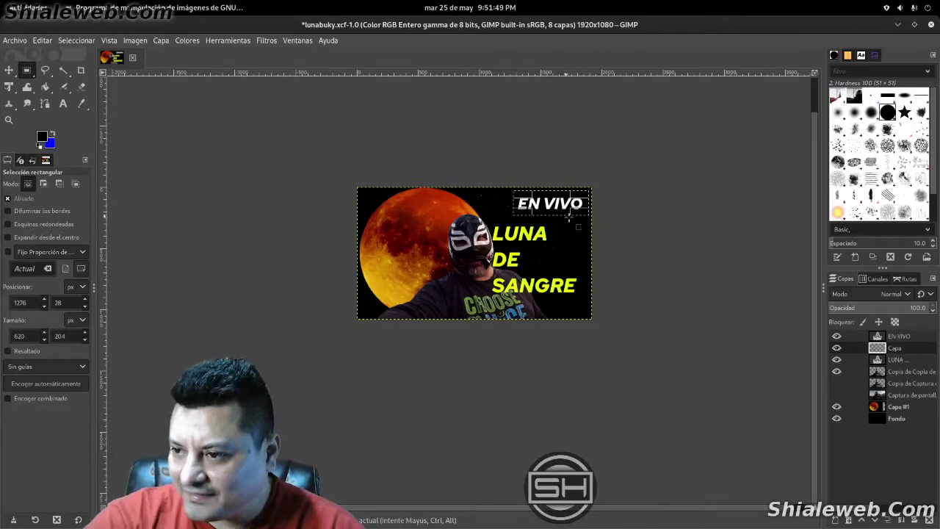
ctrl+scroll(580, 195, down, 2)
ctrl+scroll(570, 192, up, 3)
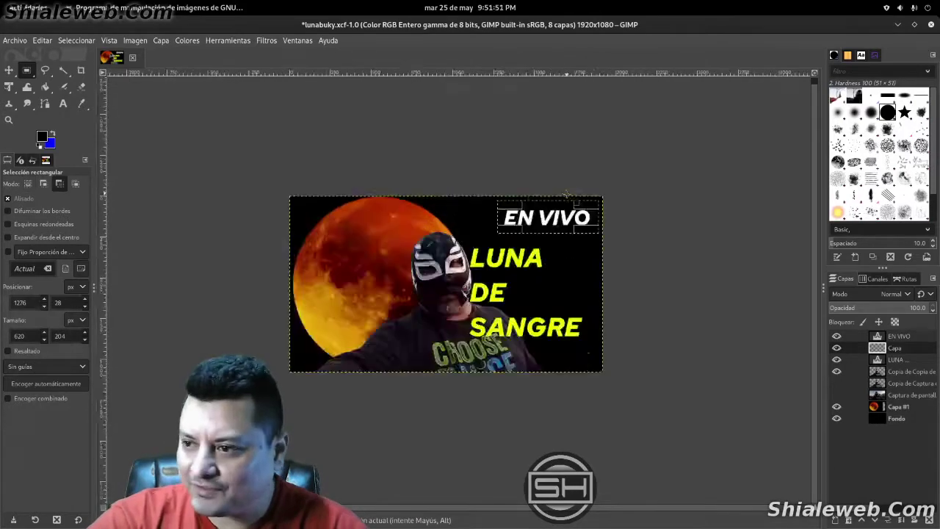
ctrl+scroll(570, 192, down, 3)
ctrl+scroll(569, 193, up, 6)
drag(570, 193, 526, 220)
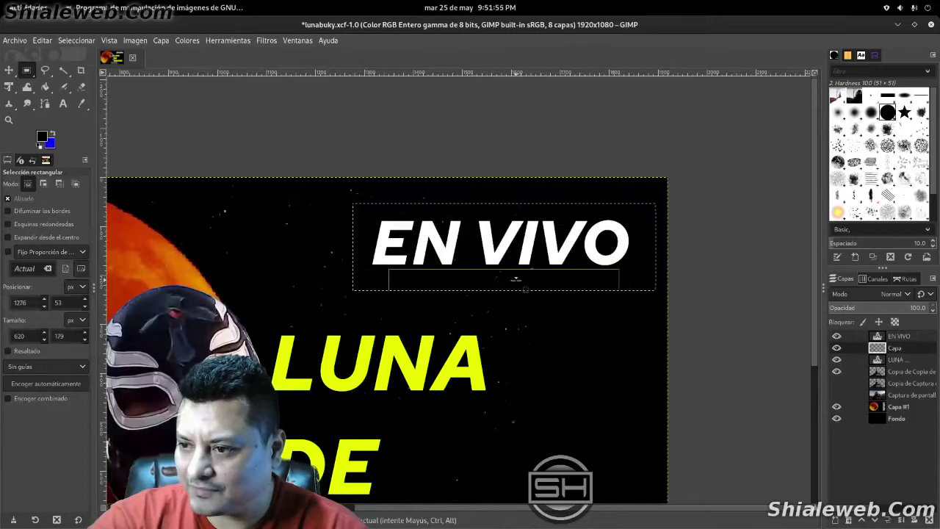
drag(526, 290, 526, 275)
drag(656, 239, 636, 236)
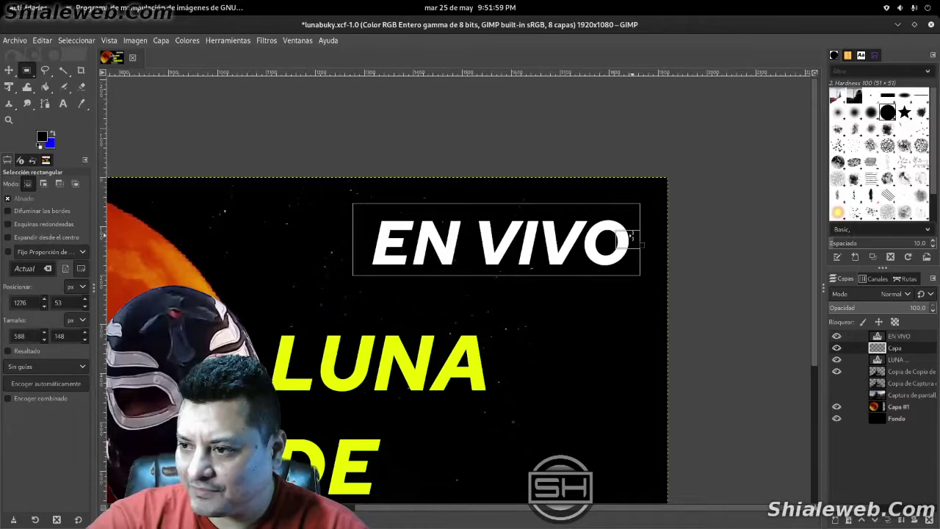
drag(363, 241, 370, 243)
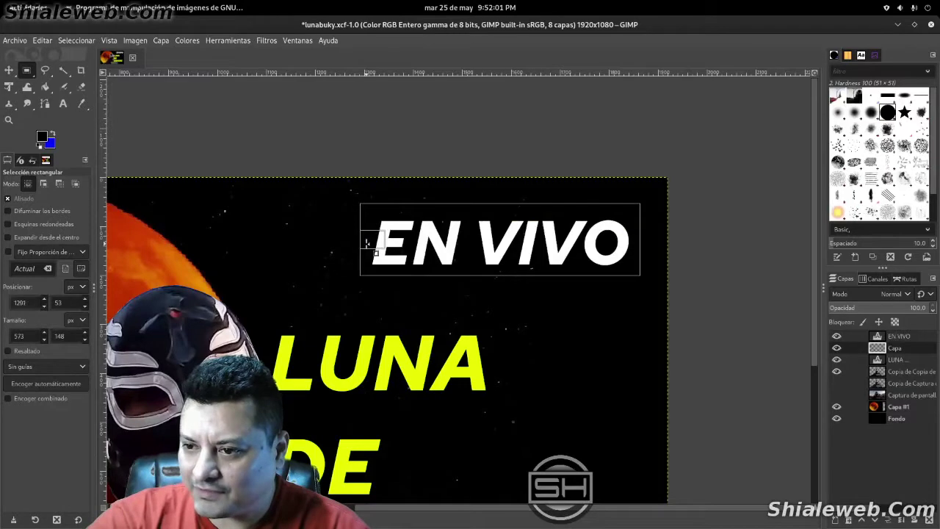
drag(483, 204, 483, 213)
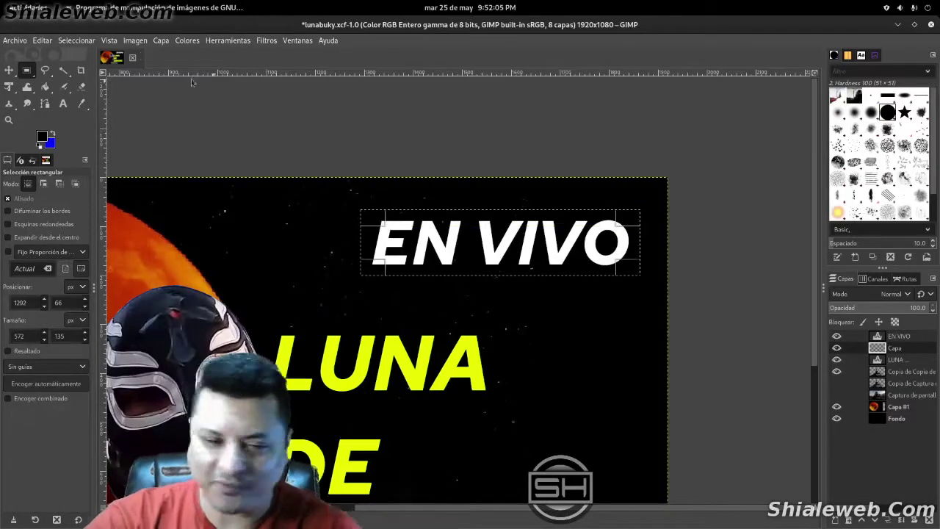
click(76, 40)
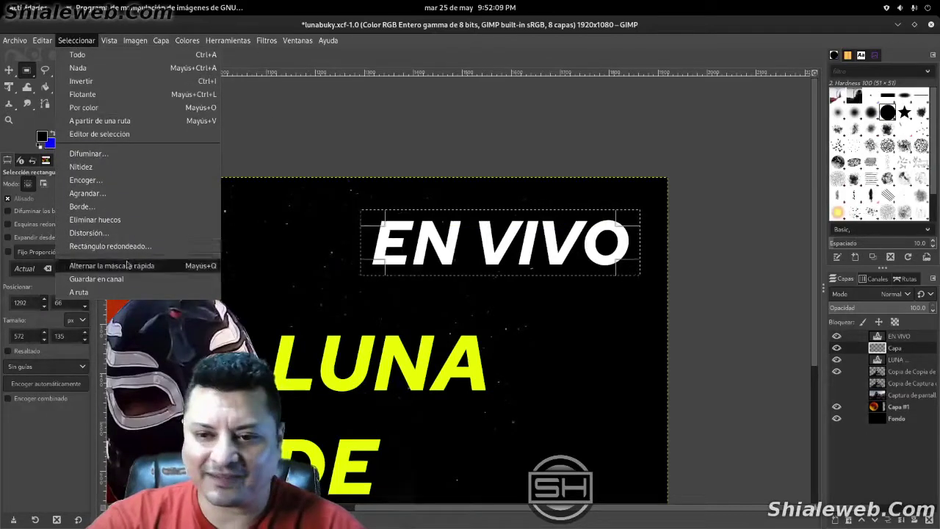
Round the selection's corners with a 30% radius
click(132, 248)
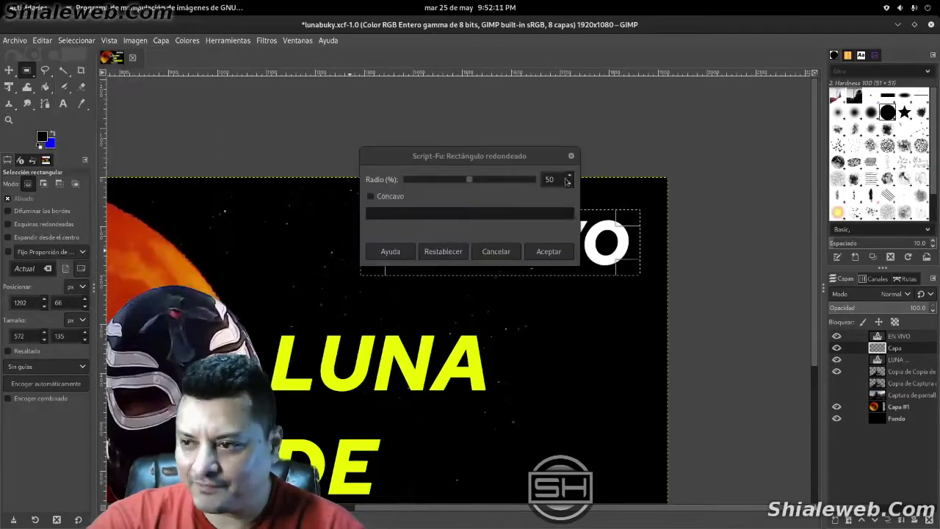
text(30)
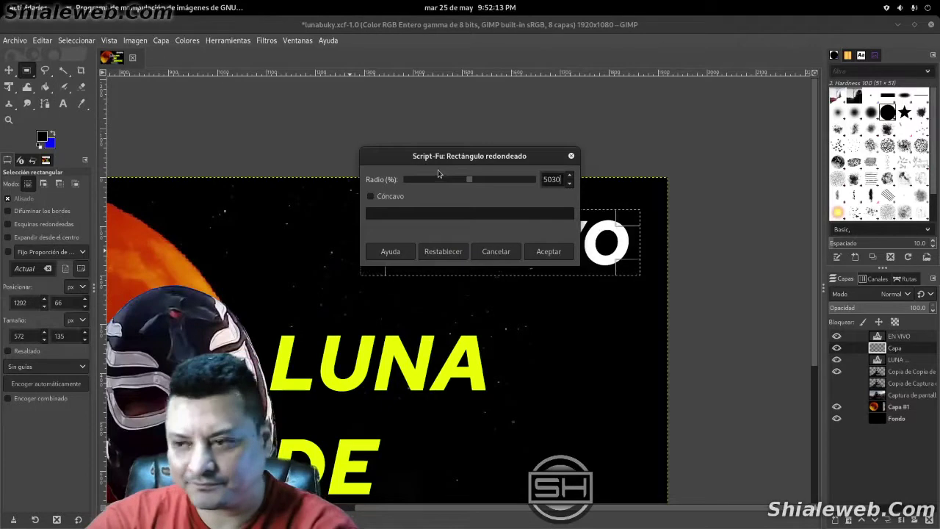
key(BackSpace)
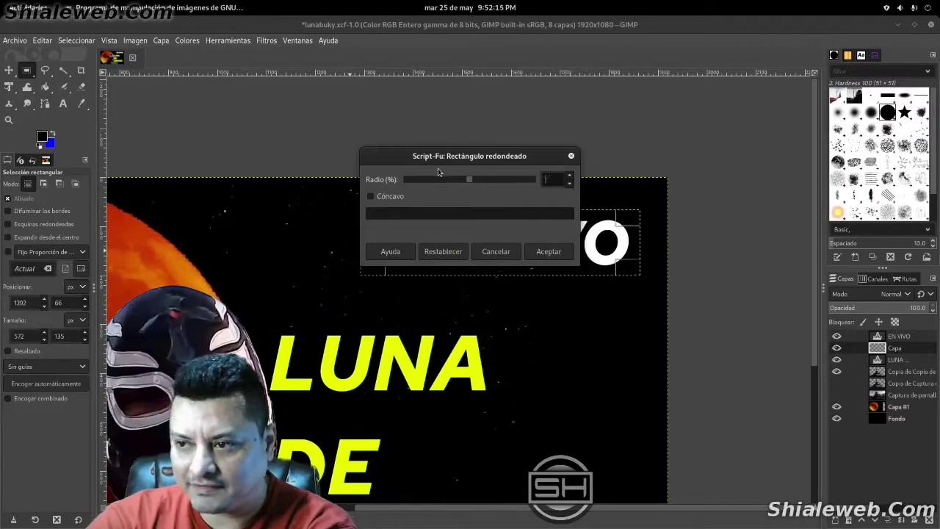
text(30)
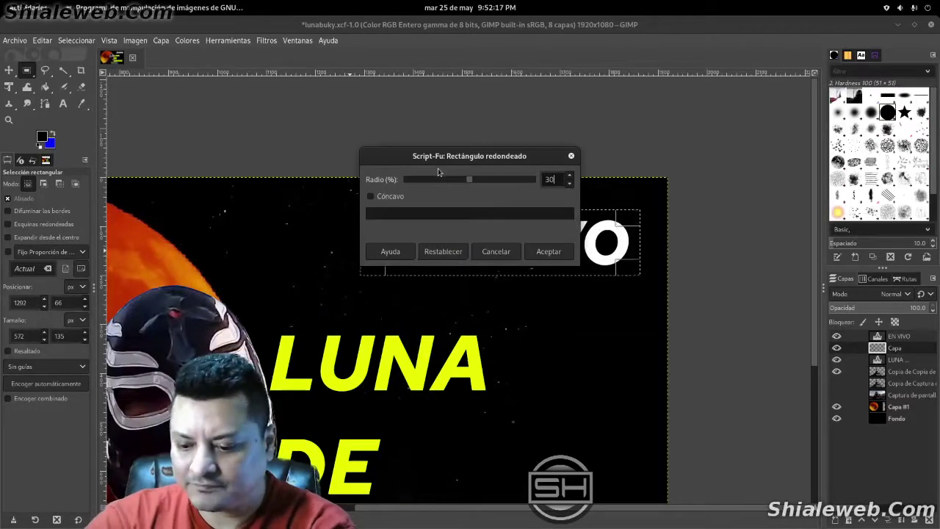
key(Return)
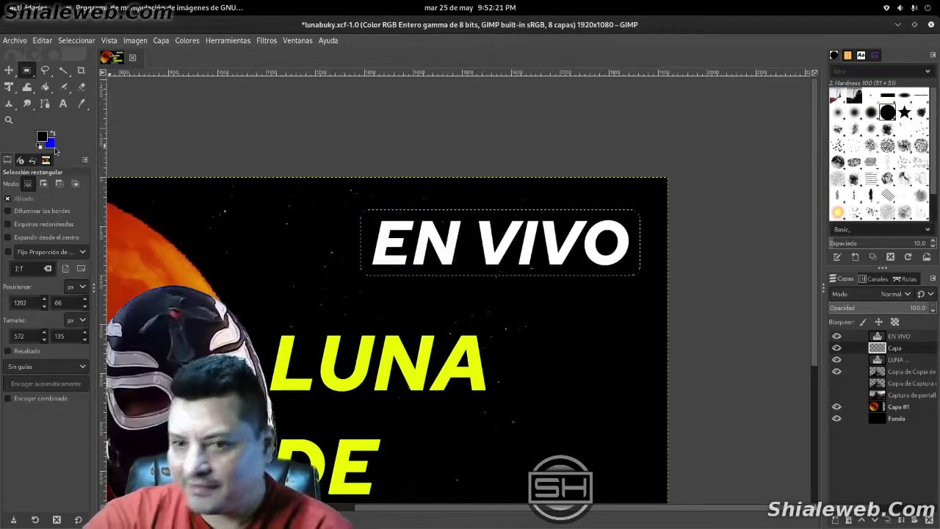
Set the foreground to pure red (ff0000) and bucket-fill the EN VIVO box
click(42, 137)
click(213, 196)
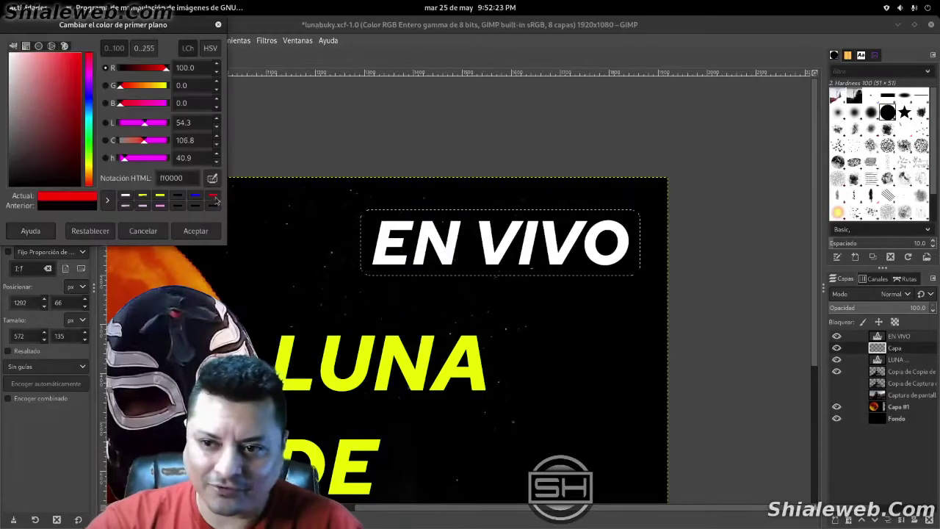
click(195, 231)
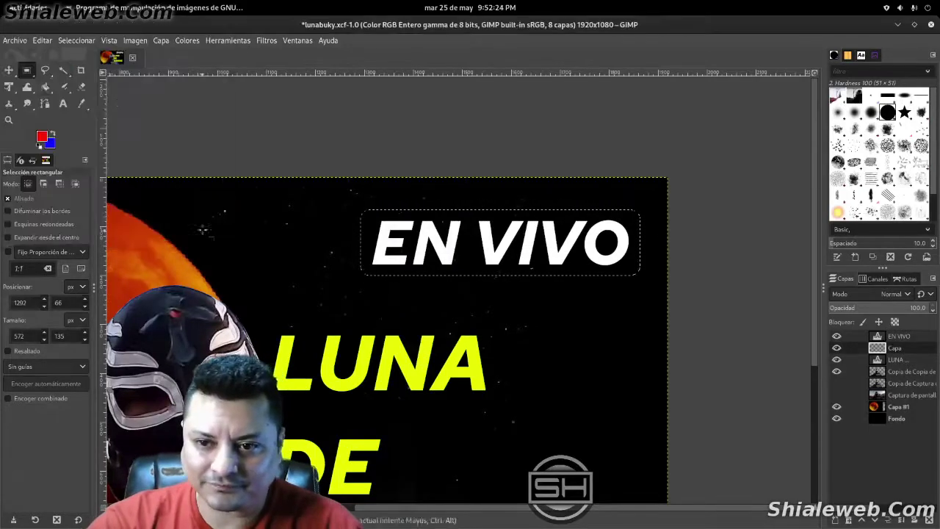
click(45, 86)
click(636, 233)
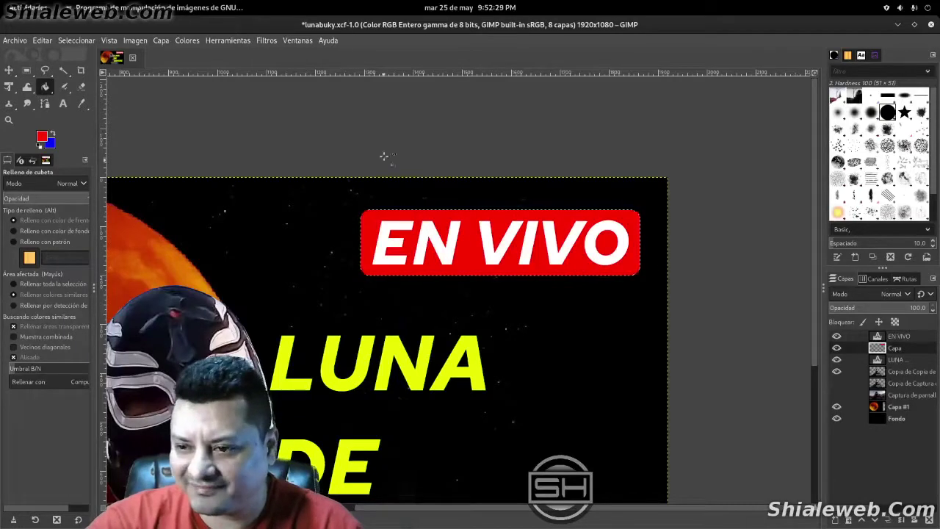
Zoom out to view the whole thumbnail with its red EN VIVO badge, then select Fondo
key(r)
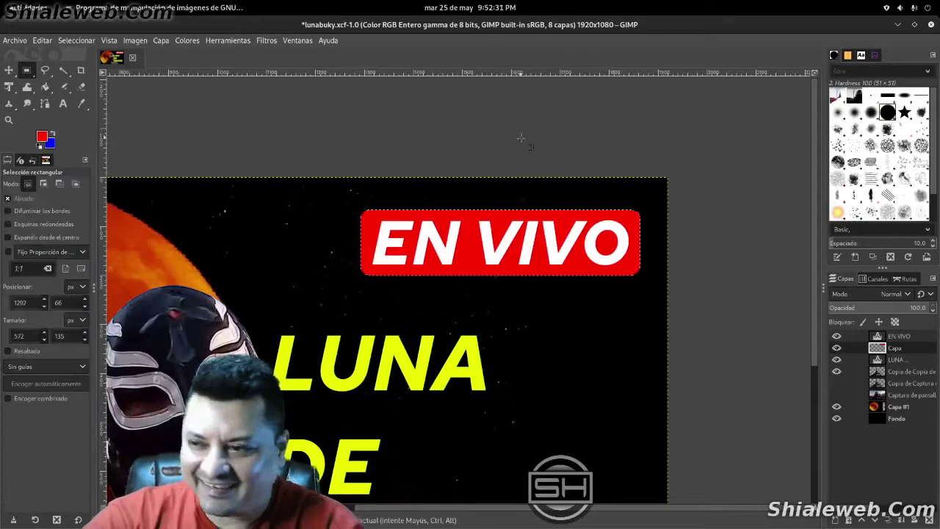
right_click(364, 214)
mouse_move(390, 285)
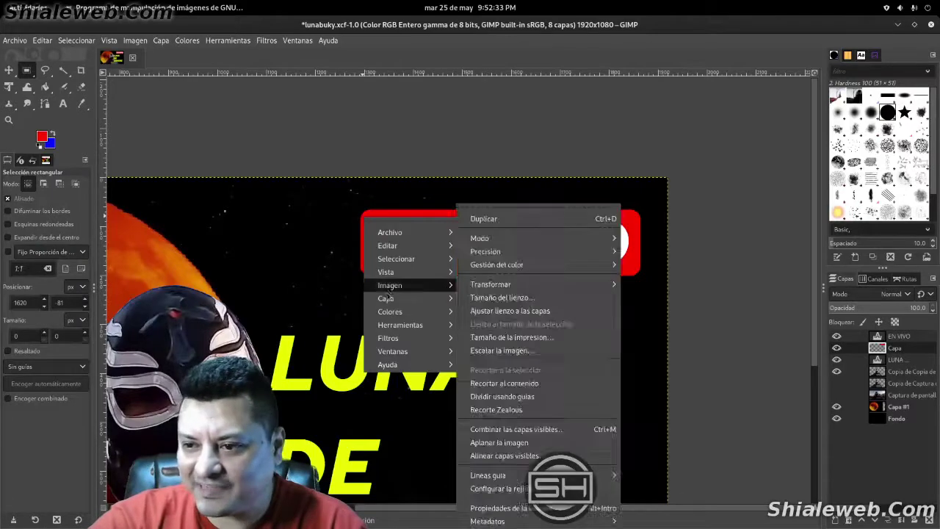
key(Escape)
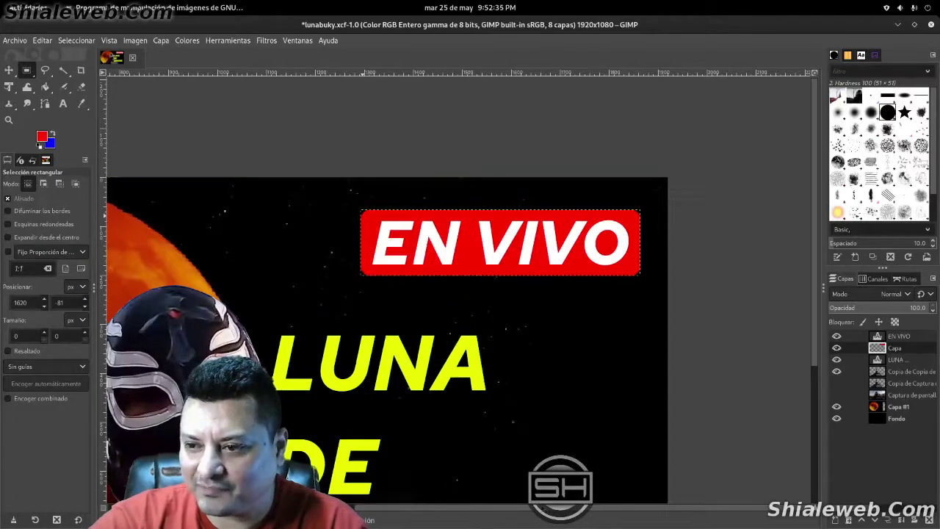
scroll(669, 255, left, 3)
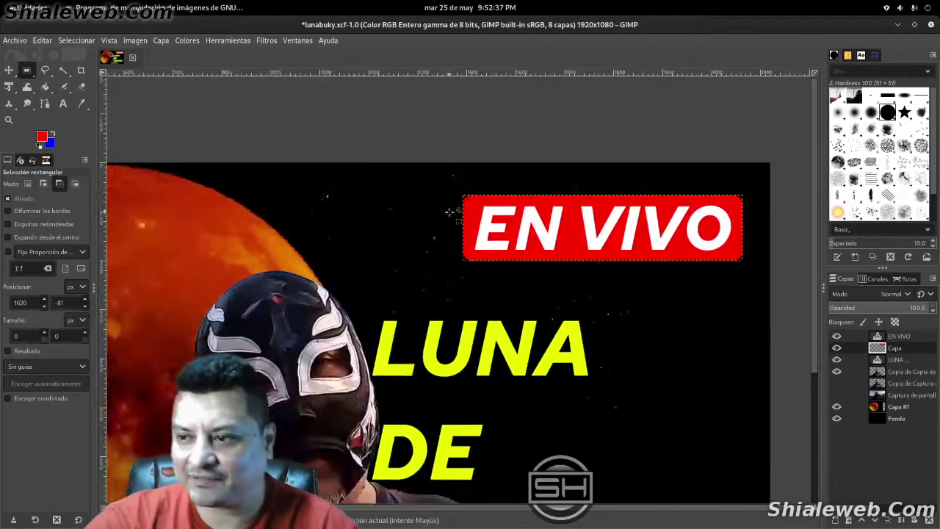
scroll(457, 218, down, 10)
scroll(456, 218, up, 5)
scroll(456, 217, down, 4)
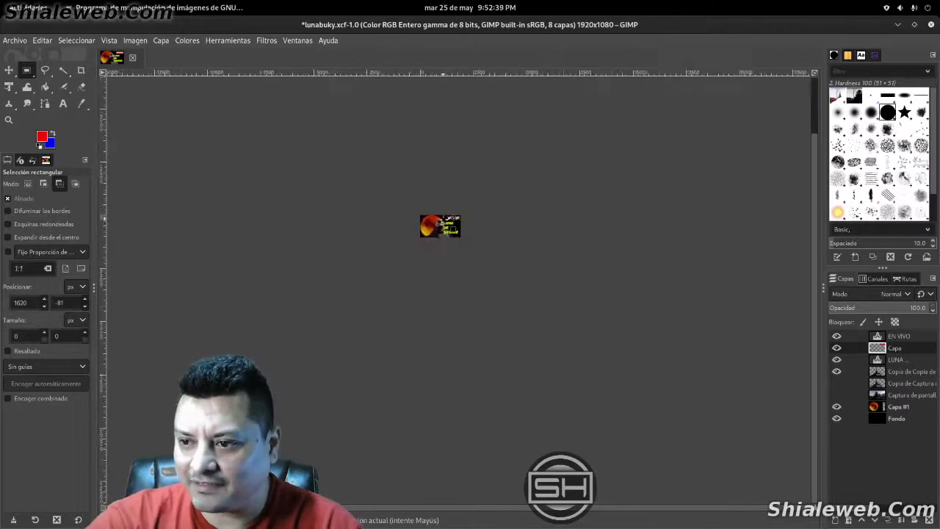
scroll(443, 218, up, 3)
scroll(443, 218, up, 1)
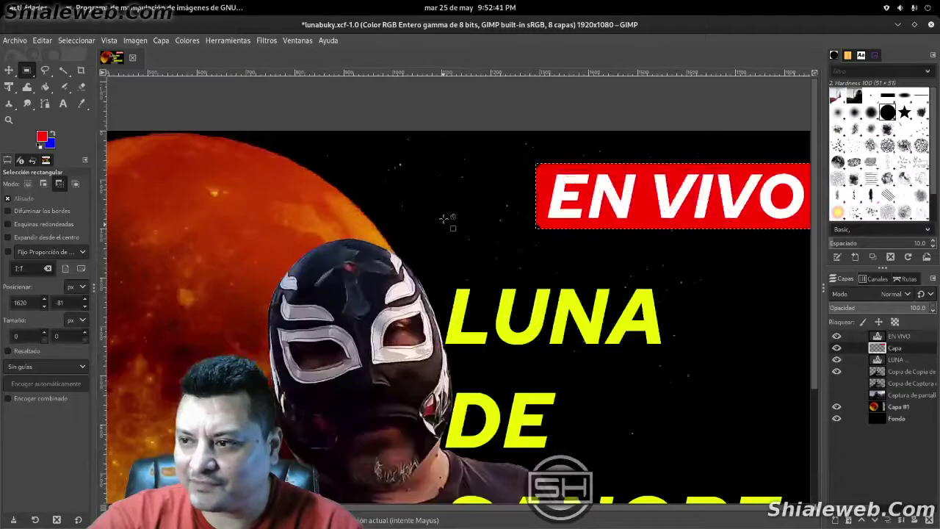
scroll(444, 218, down, 1)
scroll(443, 218, down, 3)
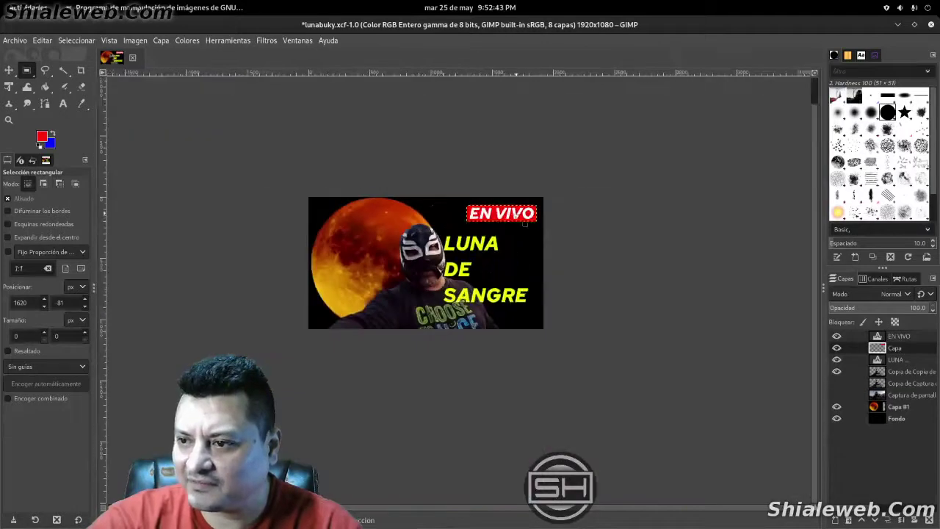
click(909, 418)
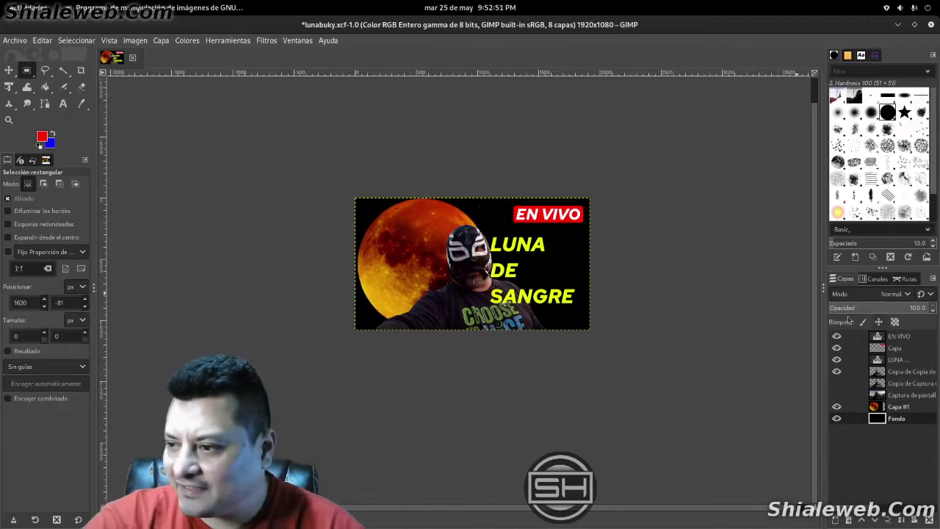
click(895, 359)
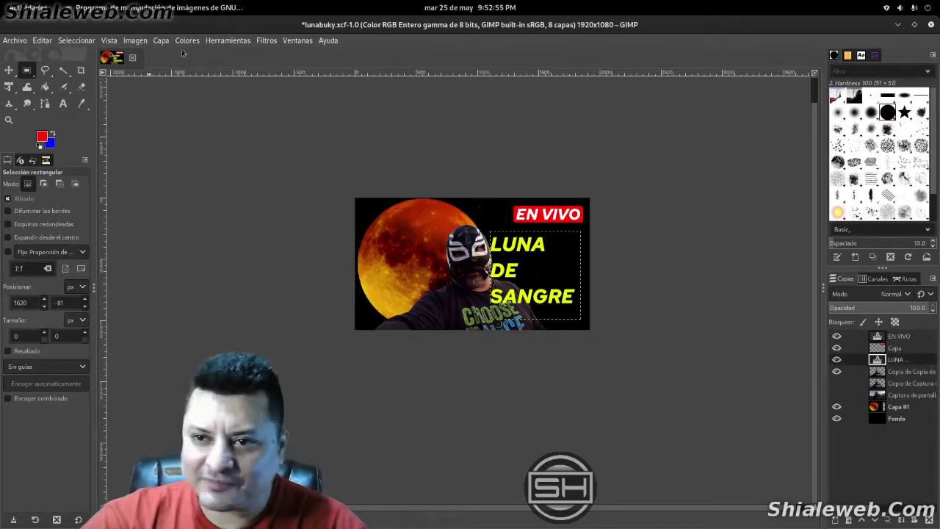
click(266, 40)
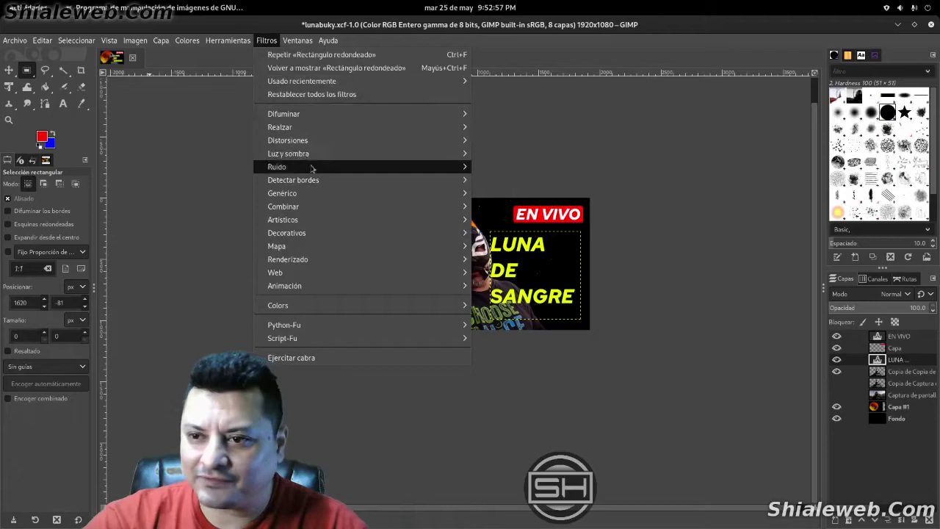
mouse_move(288, 153)
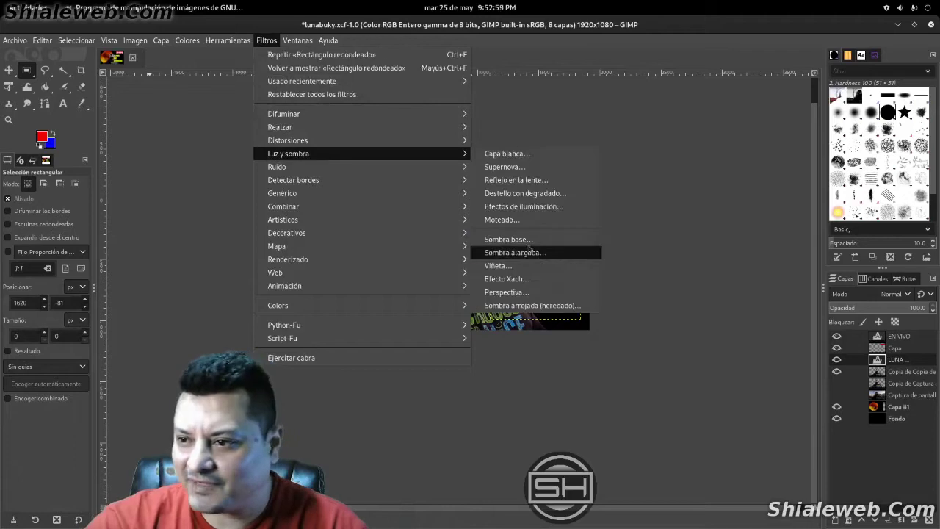
click(514, 238)
click(683, 285)
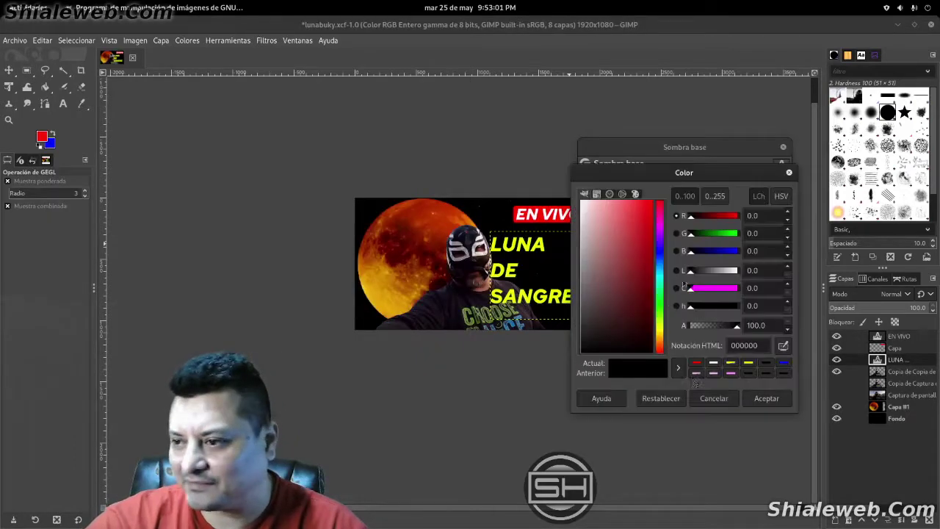
click(696, 363)
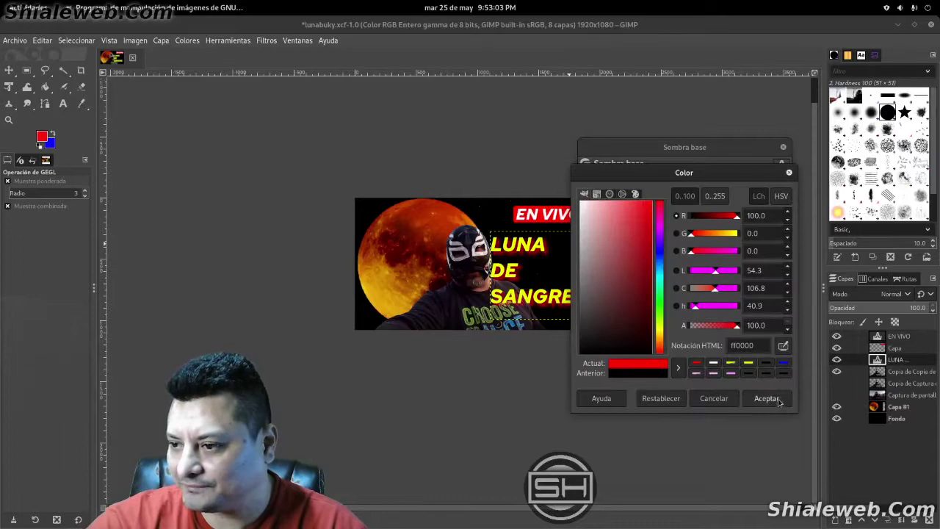
click(766, 398)
drag(636, 305, 807, 198)
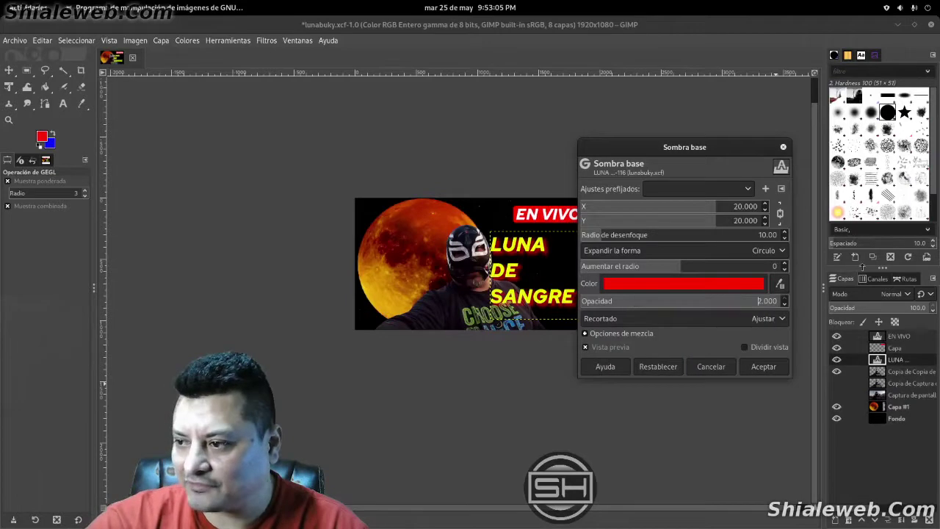
click(731, 209)
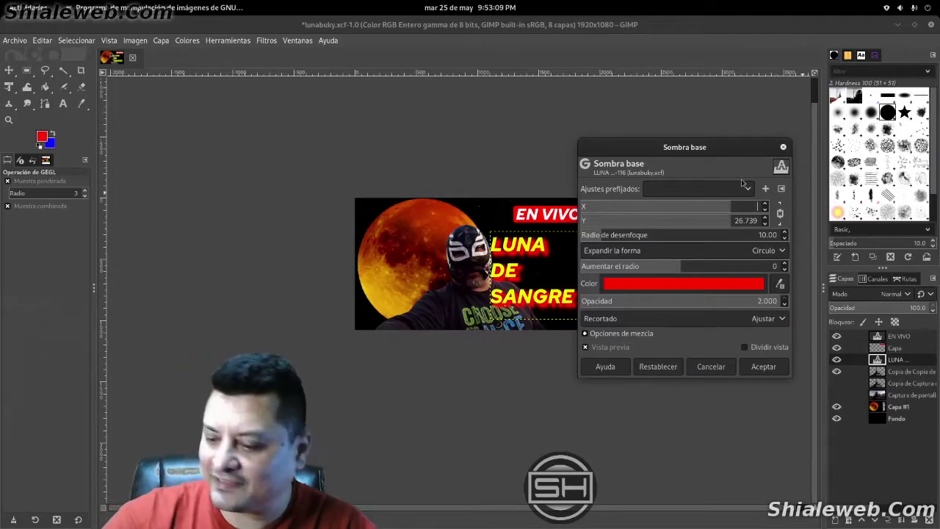
text(0)
key(Return)
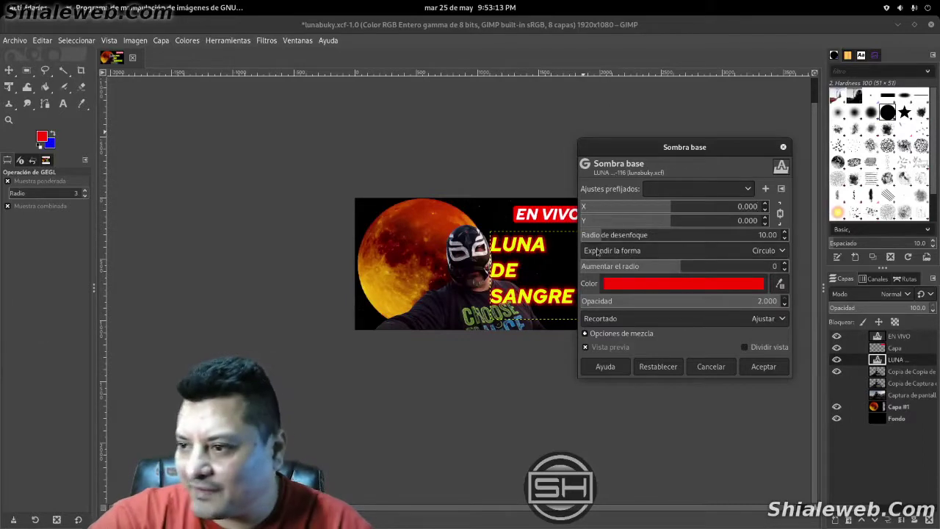
drag(685, 147, 695, 107)
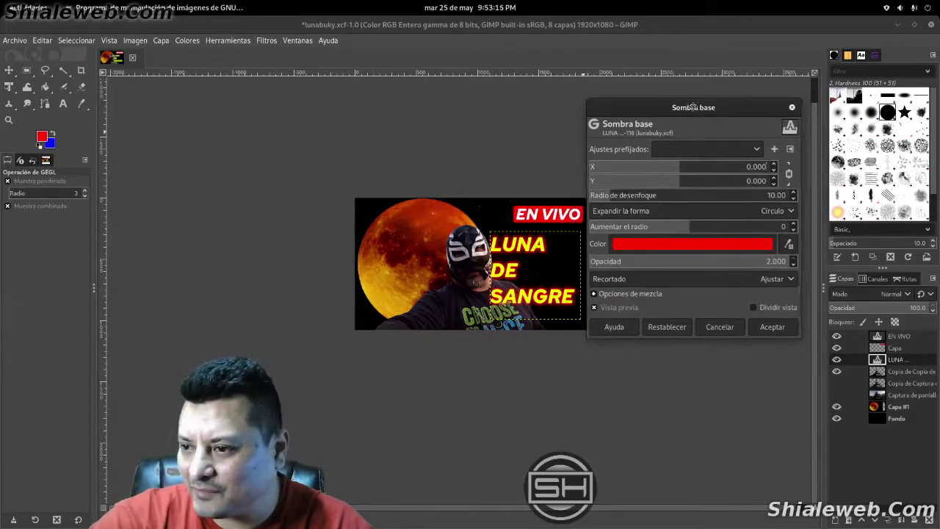
click(795, 226)
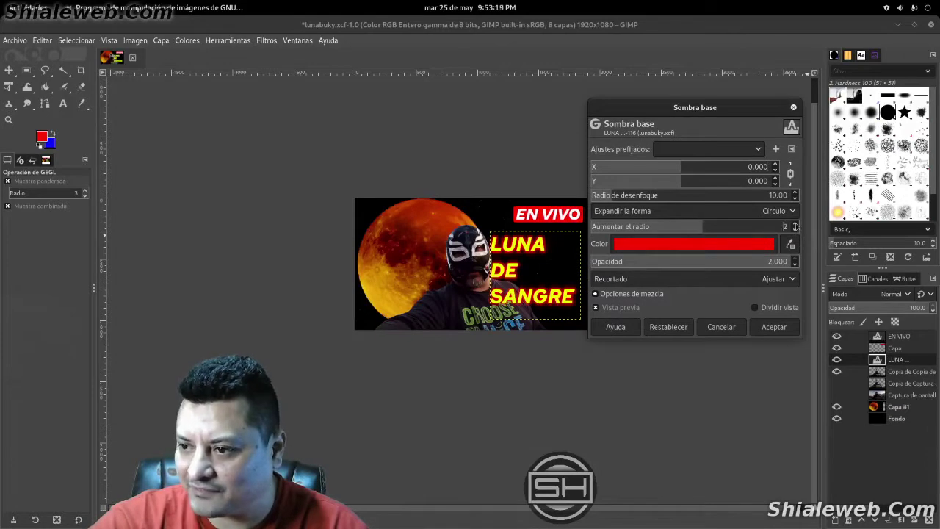
click(794, 225)
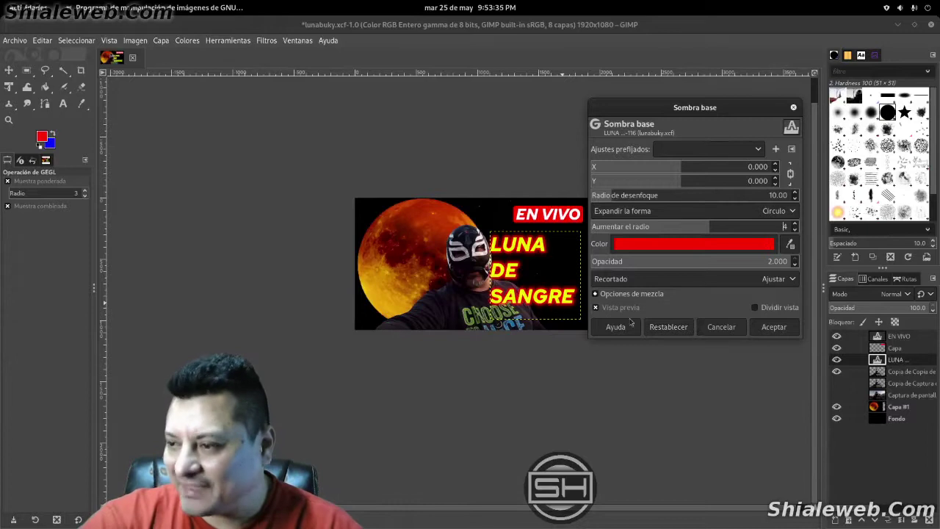
click(721, 328)
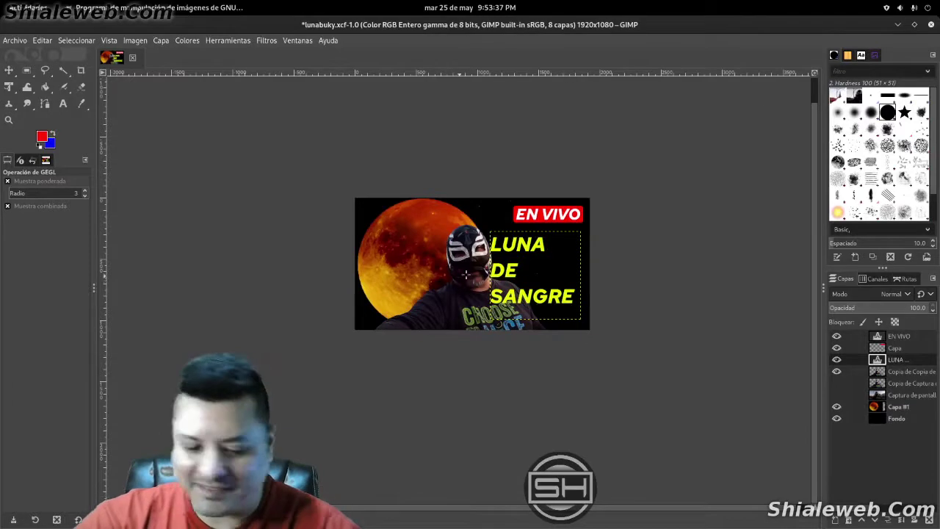
Centre-justify all lines of the LUNA DE SANGRE text
key(t)
click(504, 251)
key(ctrl+a)
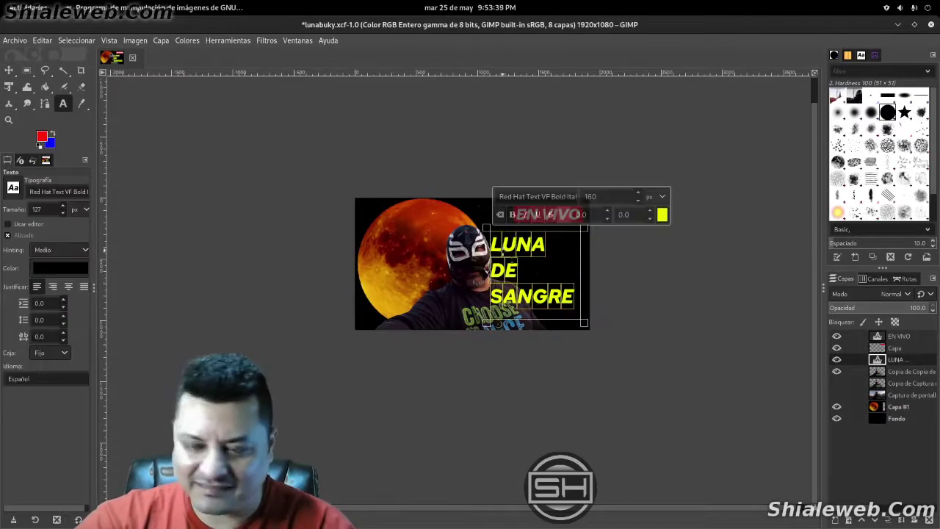
click(70, 287)
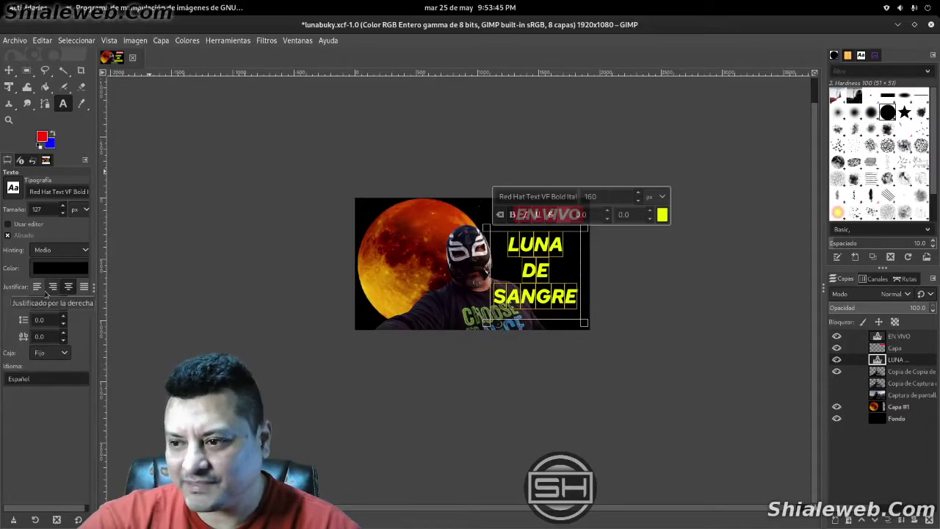
click(900, 421)
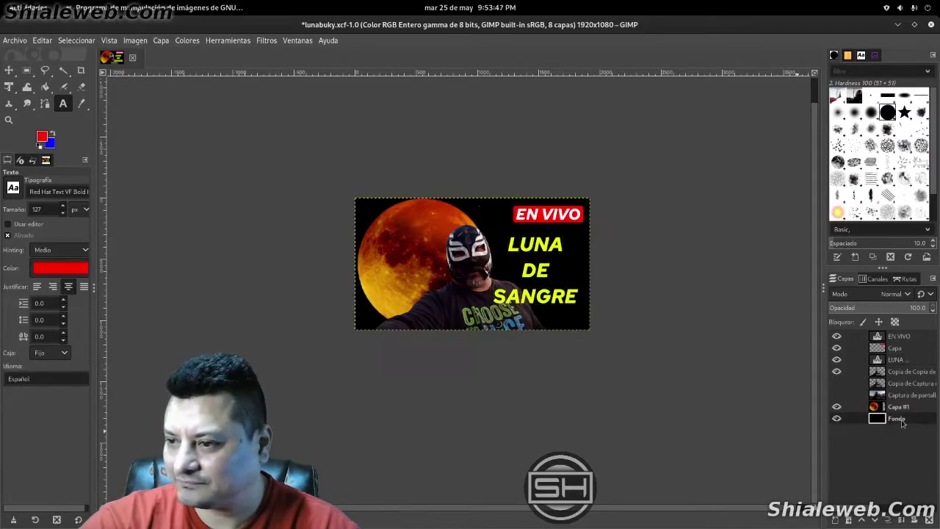
Drag the LUNA text layer a few pixels left
click(901, 362)
key(m)
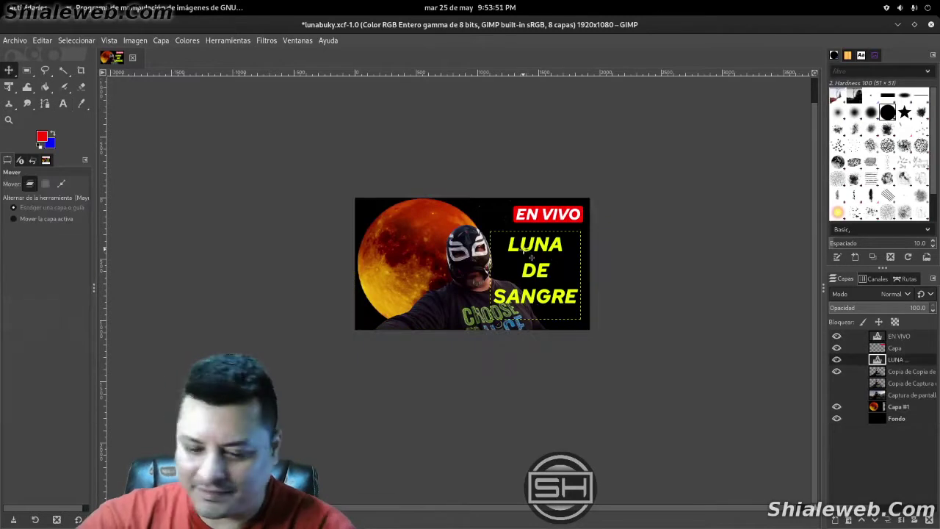
mouse_move(526, 268)
mouse_down()
mouse_move(518, 263)
mouse_move(522, 276)
mouse_up()
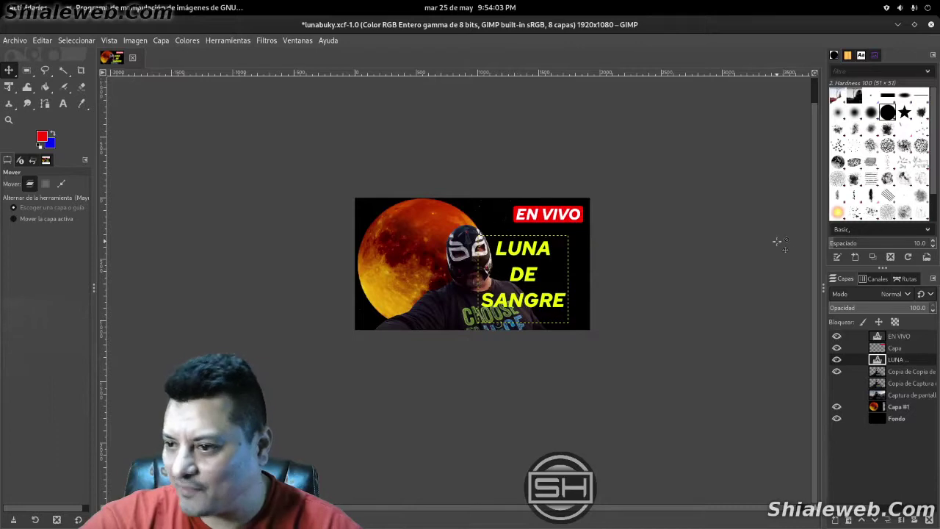
Add a Drop Shadow to the LUNA text with red as its colour
click(265, 41)
mouse_move(288, 154)
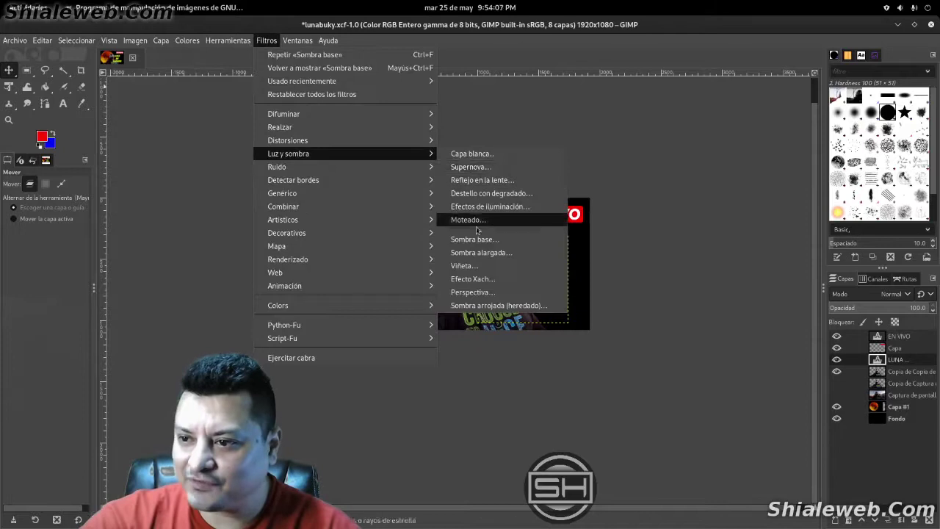
click(475, 239)
click(719, 246)
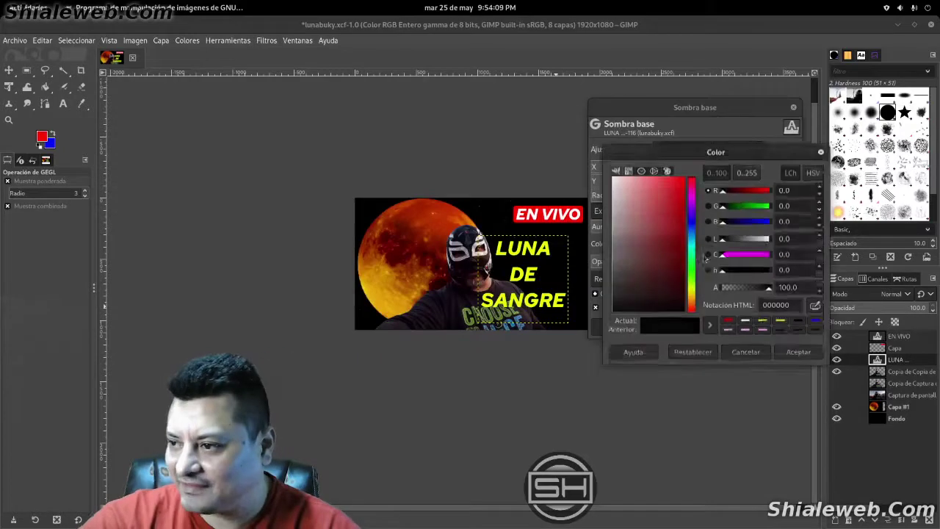
click(727, 329)
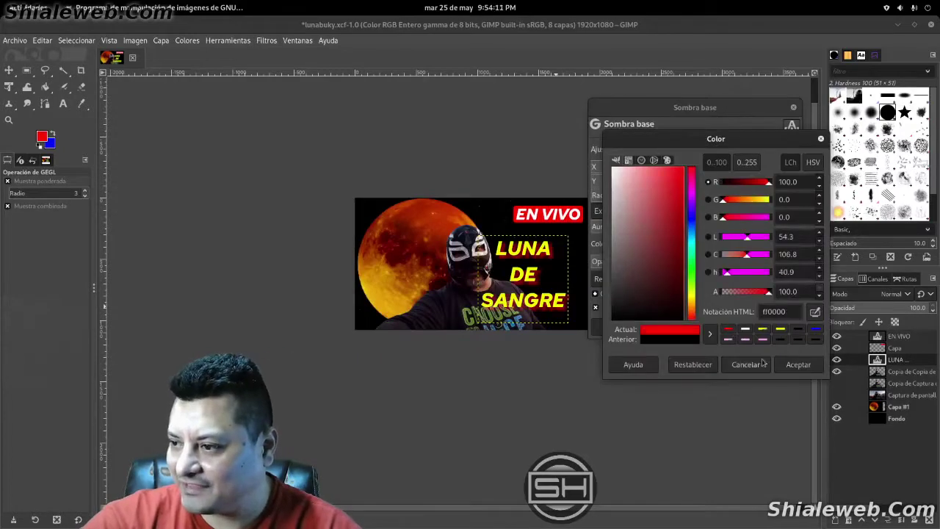
click(799, 364)
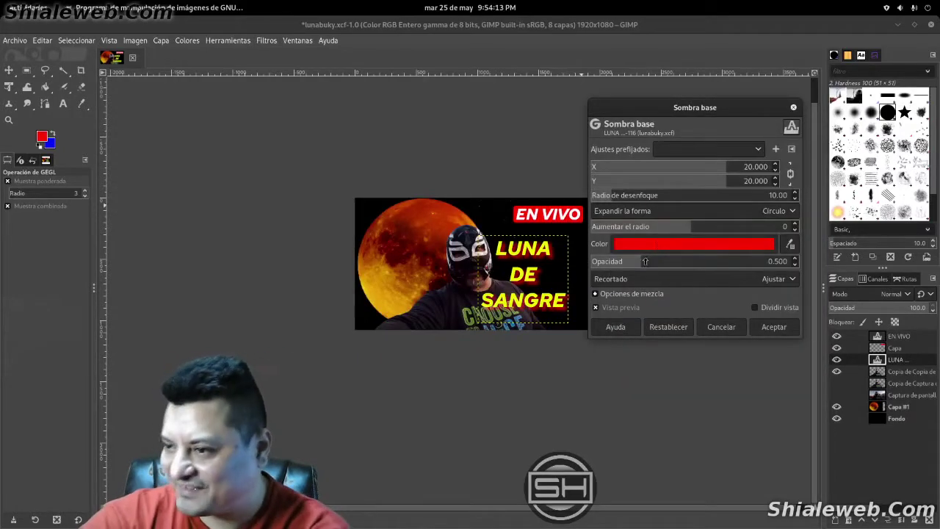
Set the shadow opacity to 2.0 with zero offset and apply it
drag(641, 260, 792, 261)
triple_click(758, 161)
text(0)
key(Return)
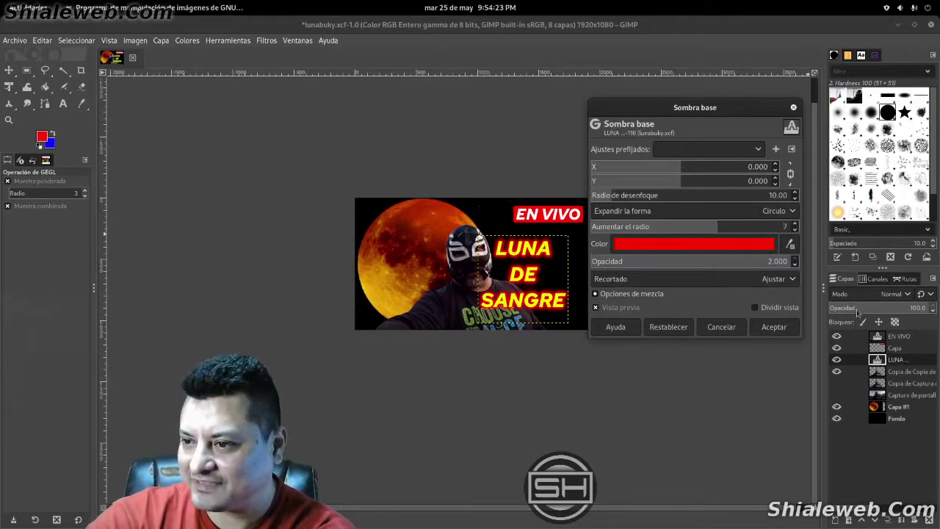
click(775, 326)
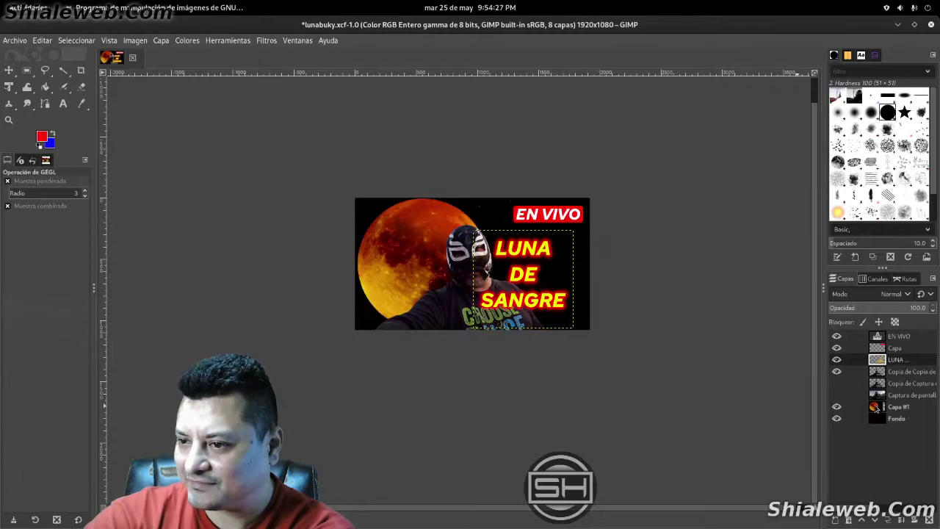
click(897, 420)
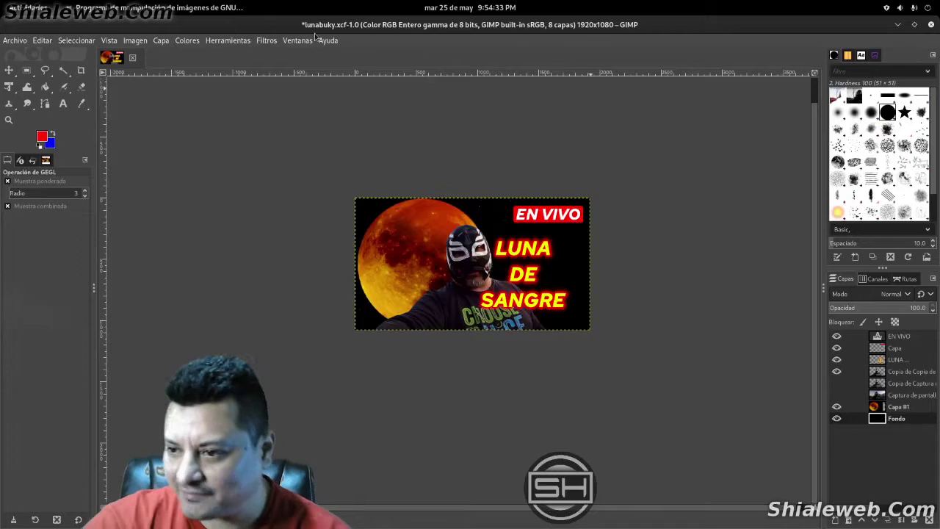
Add a text box at the bottom left reading 'youtube.com/buky'
click(896, 337)
click(63, 104)
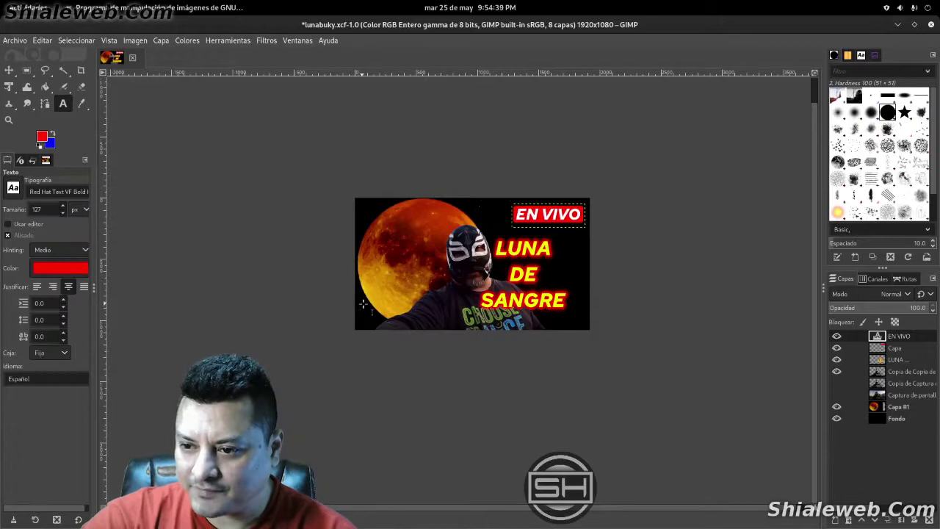
drag(362, 304, 474, 329)
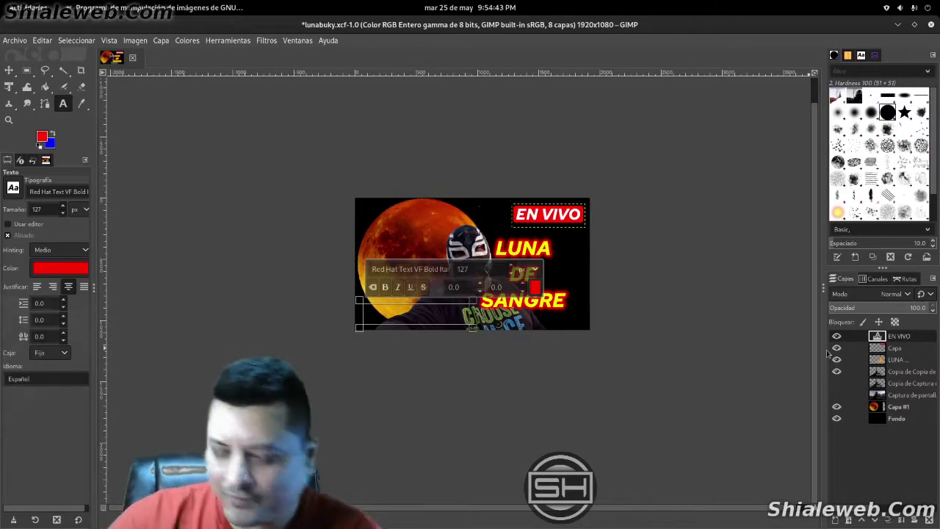
text(you)
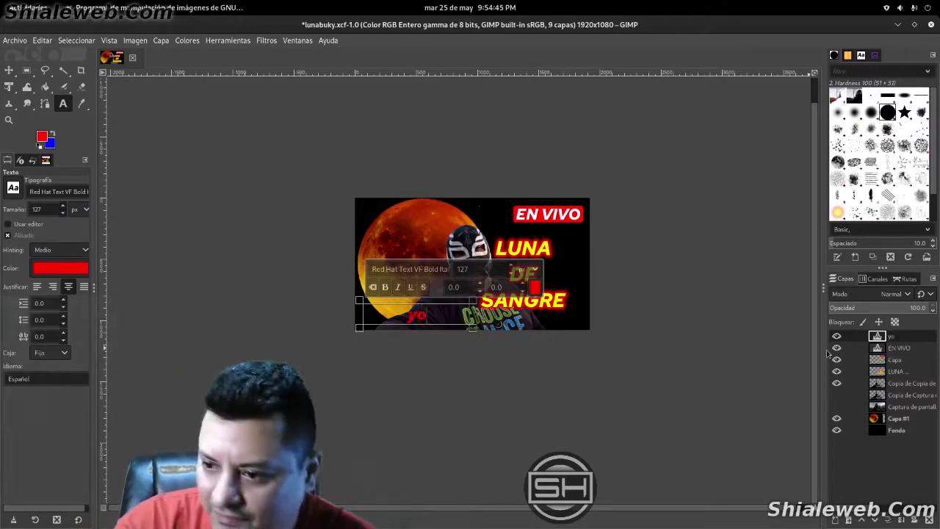
text(tube)
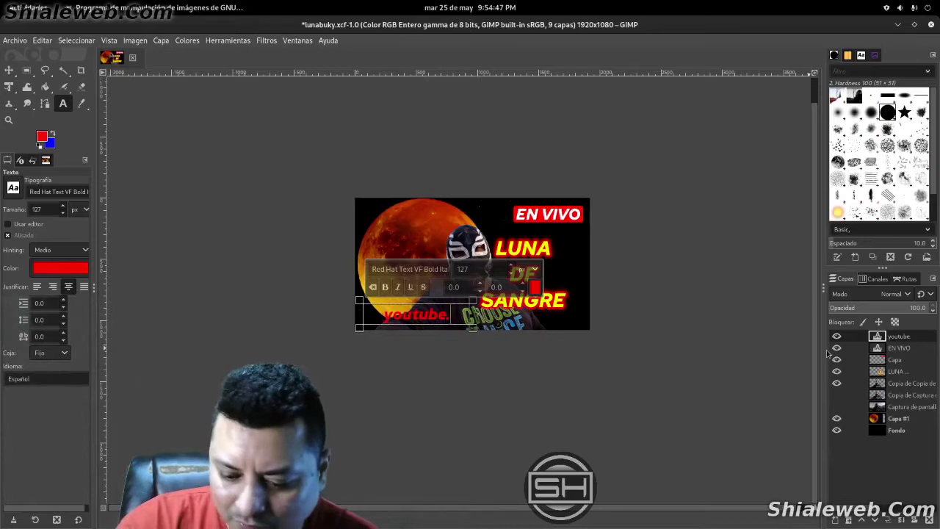
text(.com/buky)
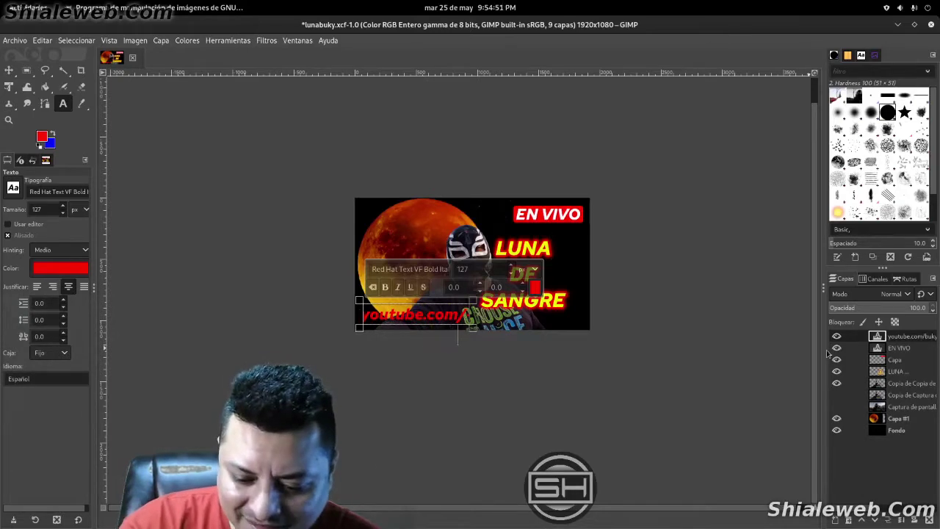
Resize the URL text to 92, left-align it, and reselect its layer
key(ctrl+a)
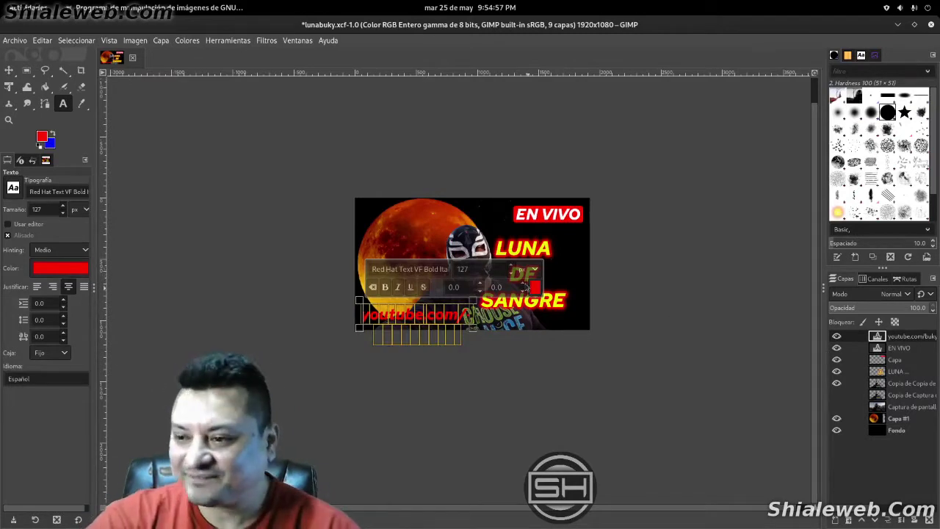
click(512, 275)
text(92)
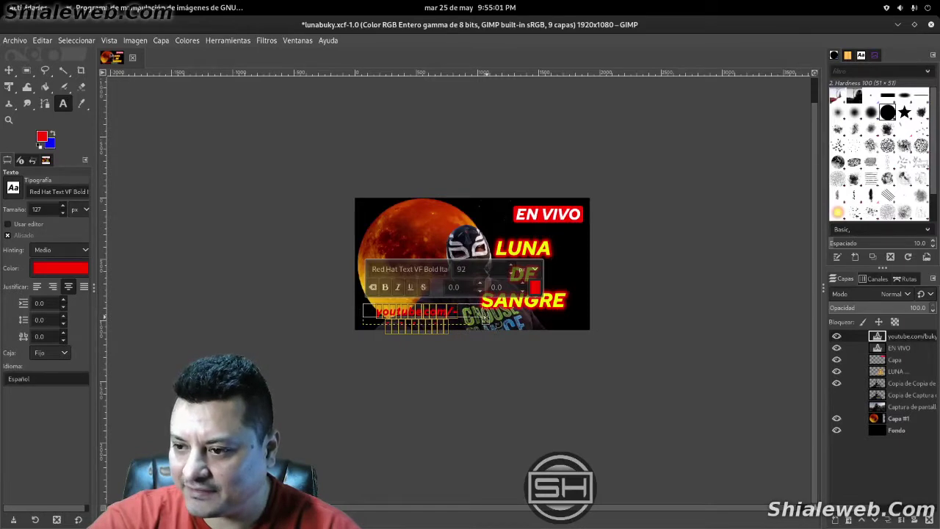
drag(482, 315, 490, 316)
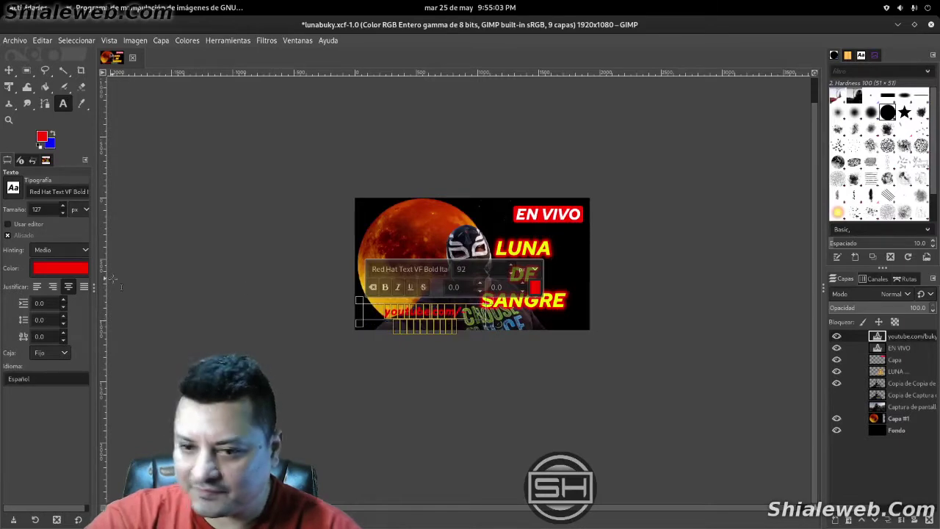
click(36, 286)
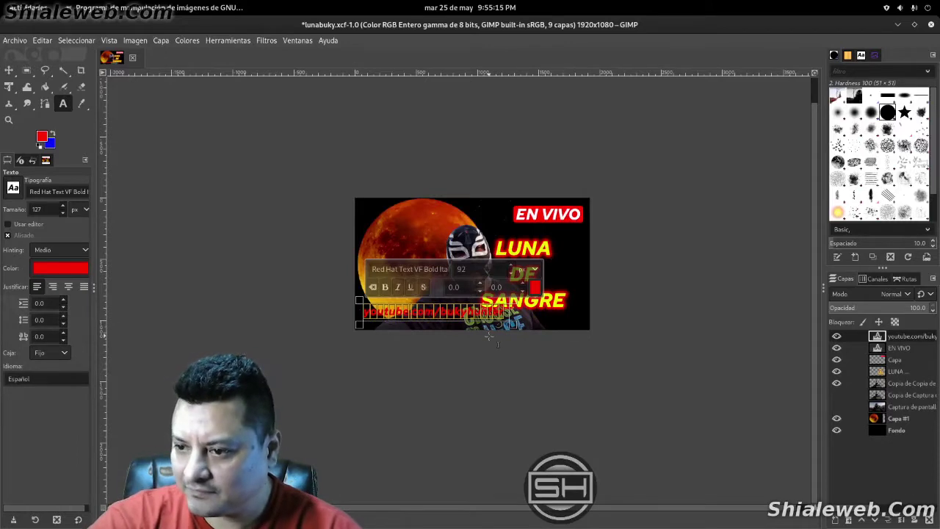
click(897, 349)
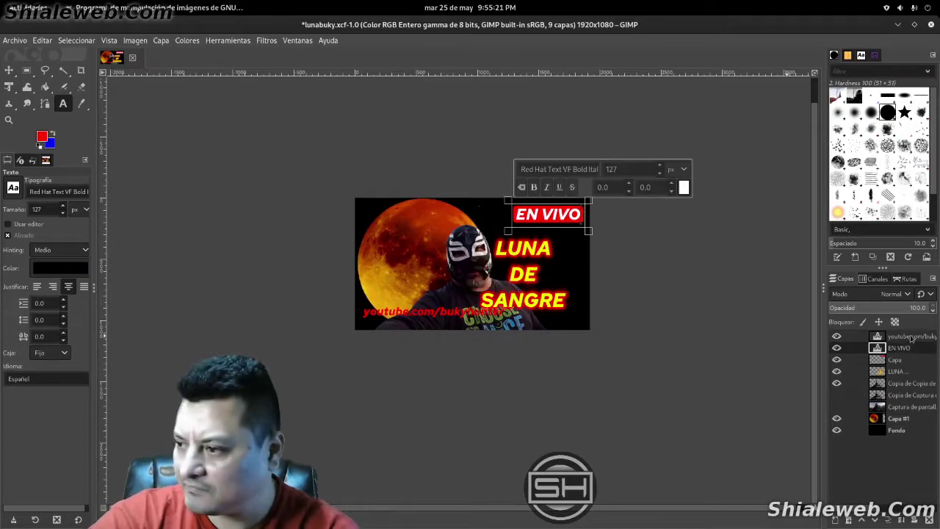
click(910, 337)
Nudge the URL text slightly lower with the arrow keys and save lunabuky.xcf
key(Escape)
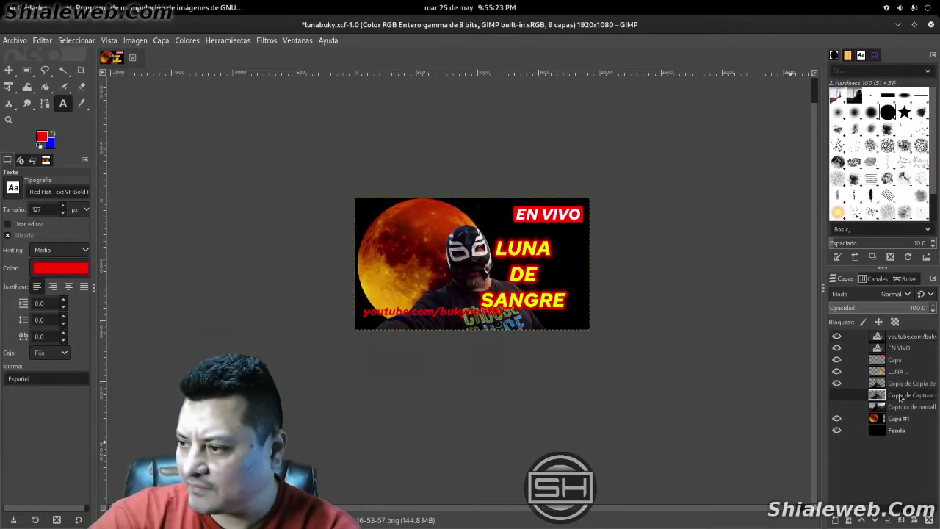
key(m)
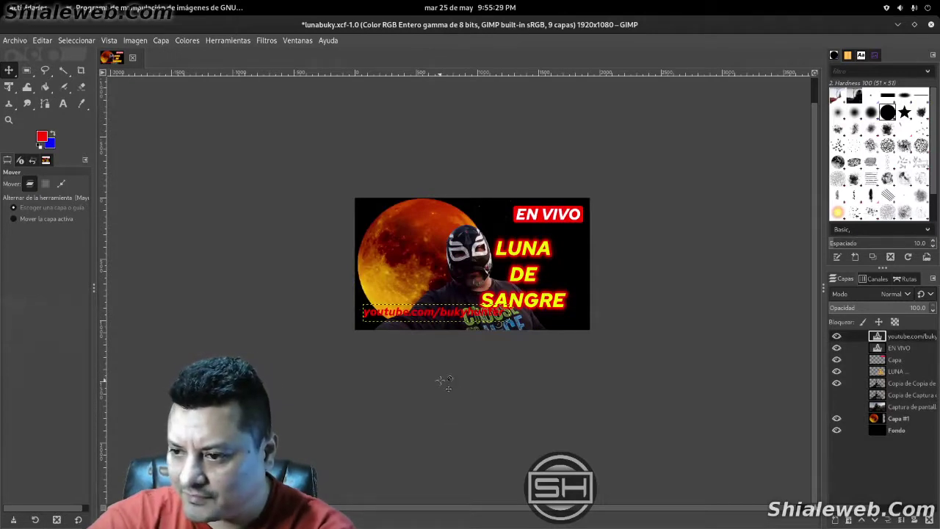
key(Down)
key(Down)
key(Down)
key(Down)
key(Down)
key(Down)
key(Down)
key(Down)
key(Down)
key(Down)
key(Down)
key(Down)
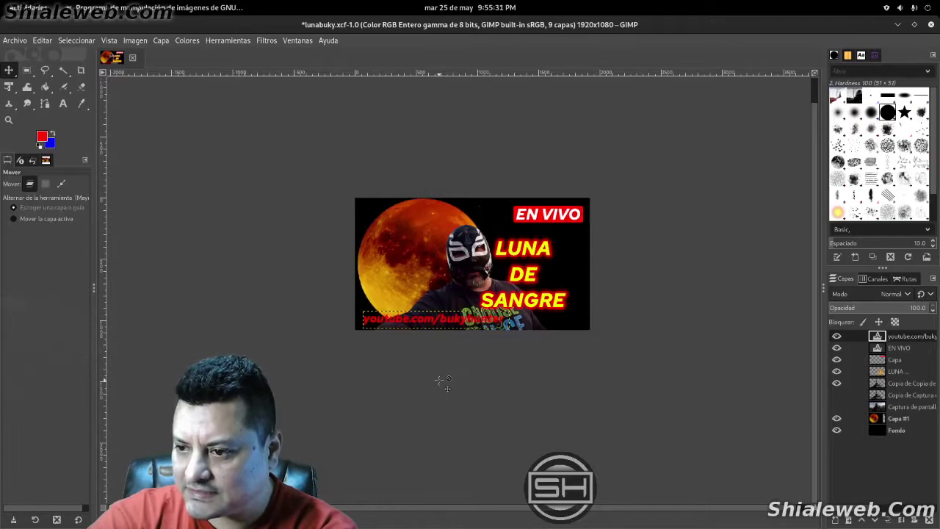
key(Down)
key(Down)
key(Down)
key(Up)
key(Up)
key(Up)
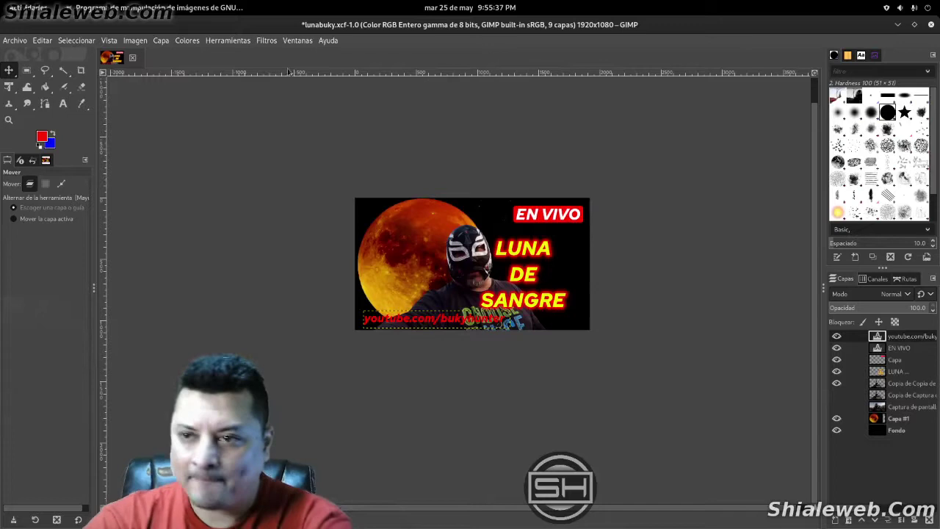
key(ctrl+s)
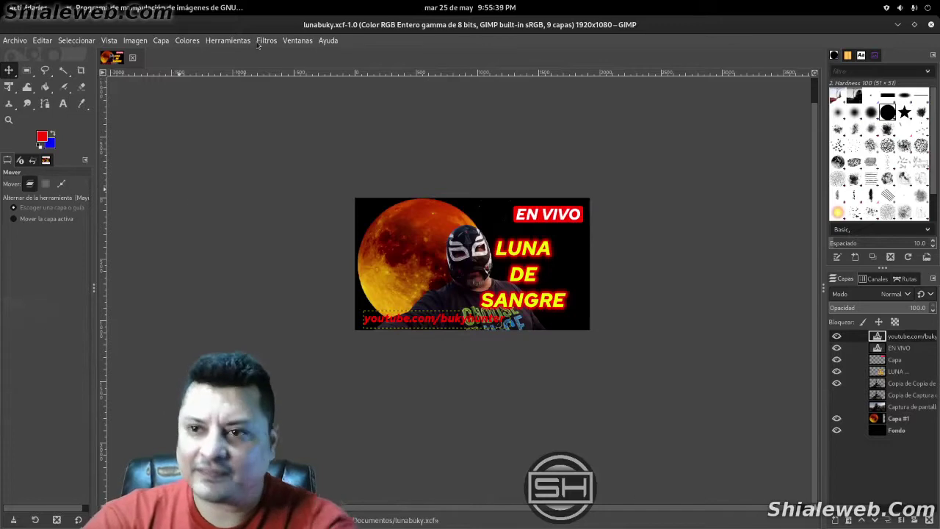
click(264, 41)
mouse_move(288, 154)
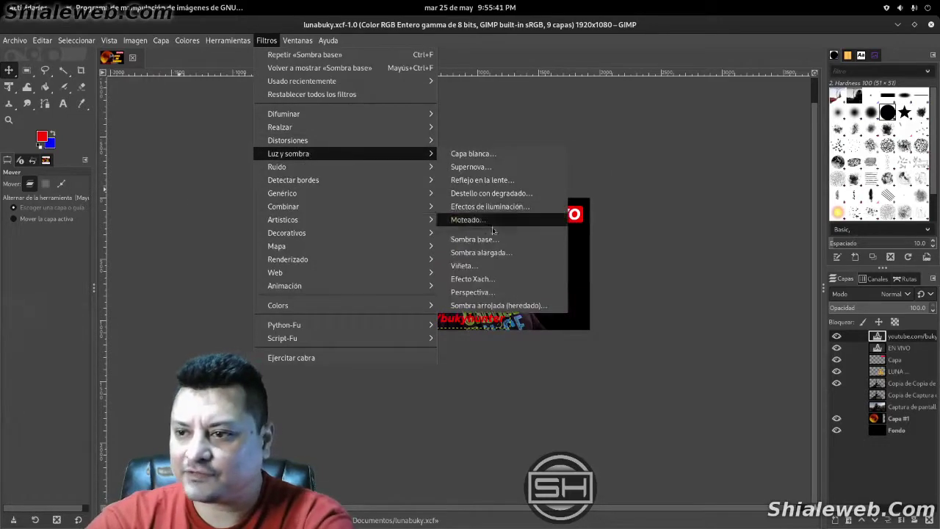
Start a drop shadow on the URL text with yellow colour and opacity 2.0
click(481, 240)
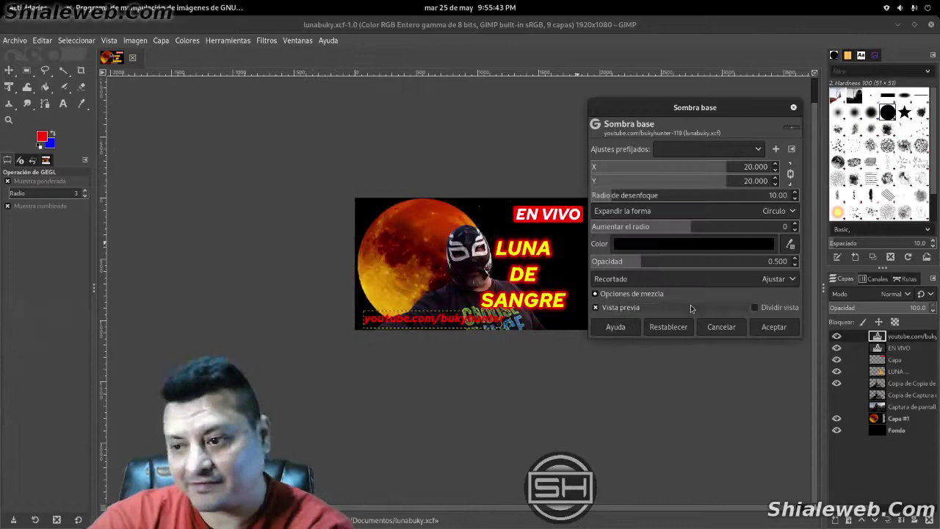
click(676, 250)
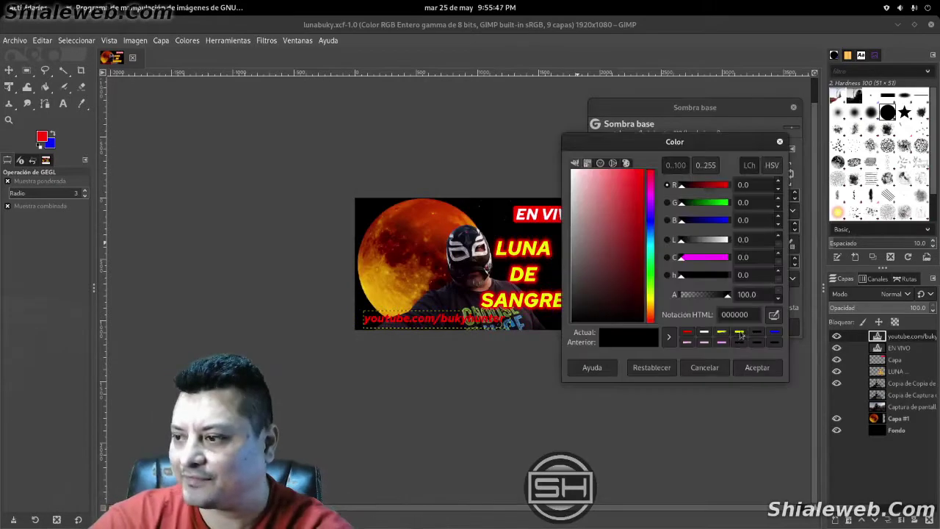
click(739, 332)
click(758, 368)
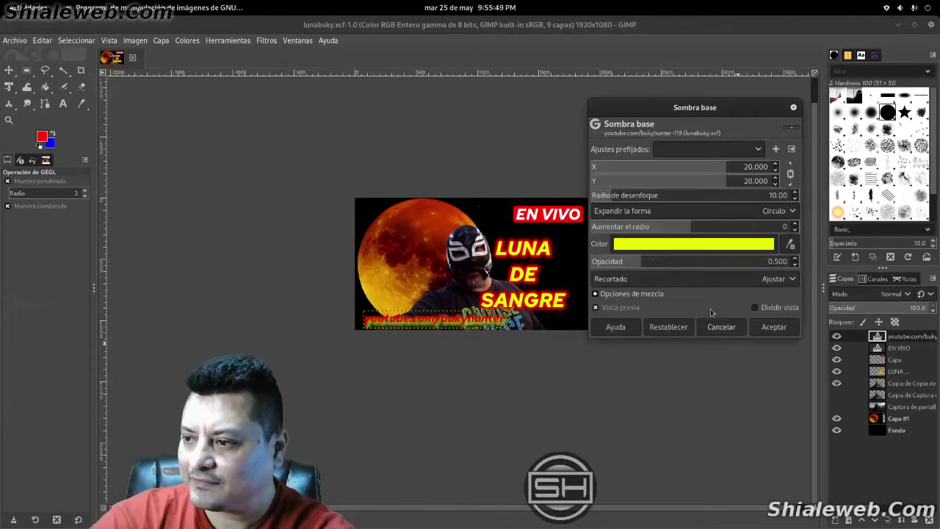
drag(659, 264, 793, 261)
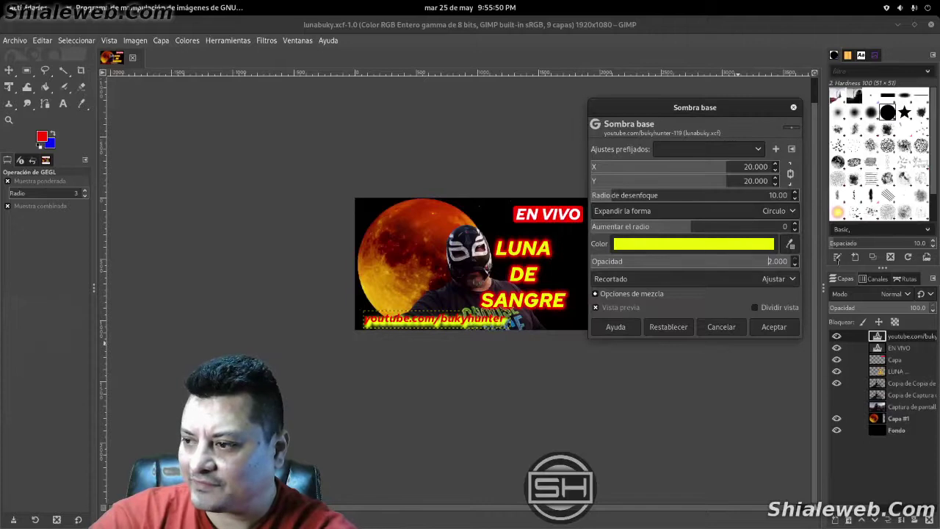
Set the shadow offsets and blur to 0 and grow radius 2, then apply it
click(733, 169)
text(0)
key(Return)
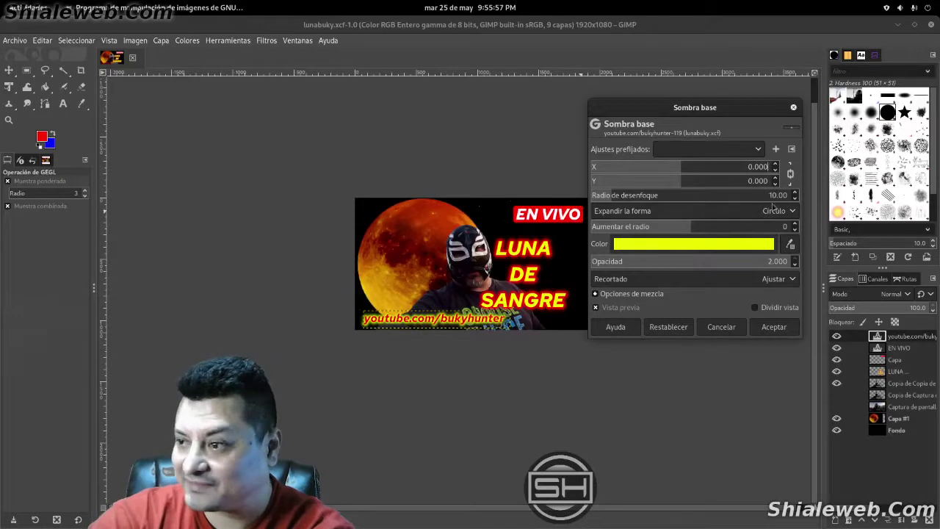
text(0)
key(Return)
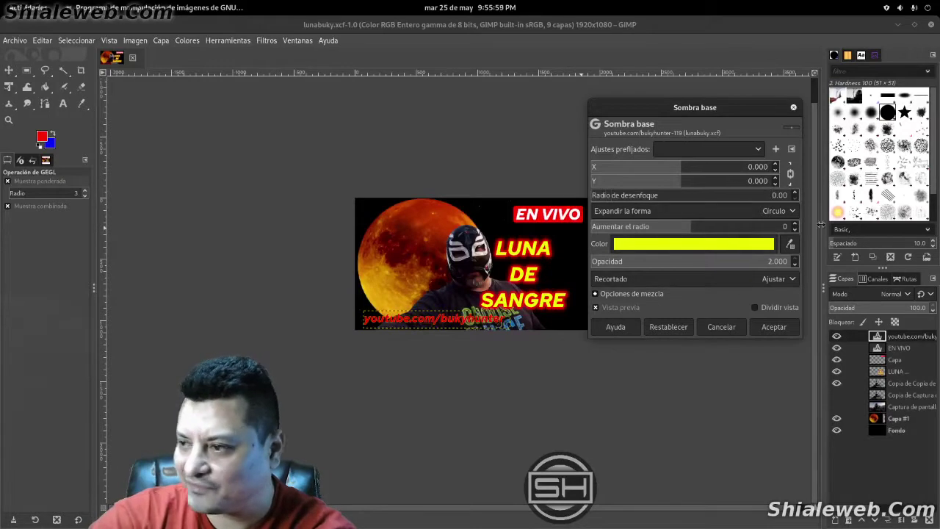
click(795, 224)
click(794, 225)
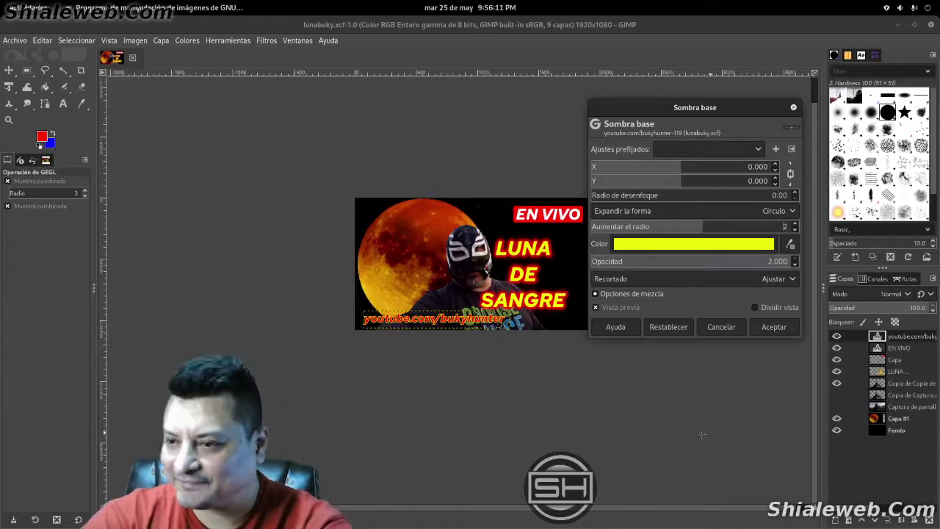
mouse_move(720, 112)
mouse_down()
mouse_move(175, 194)
mouse_move(193, 189)
mouse_up()
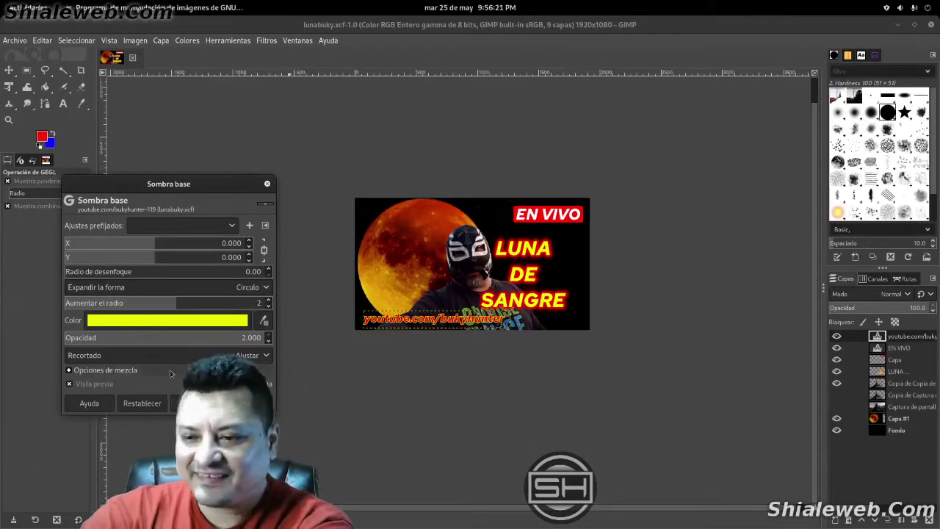
key(Return)
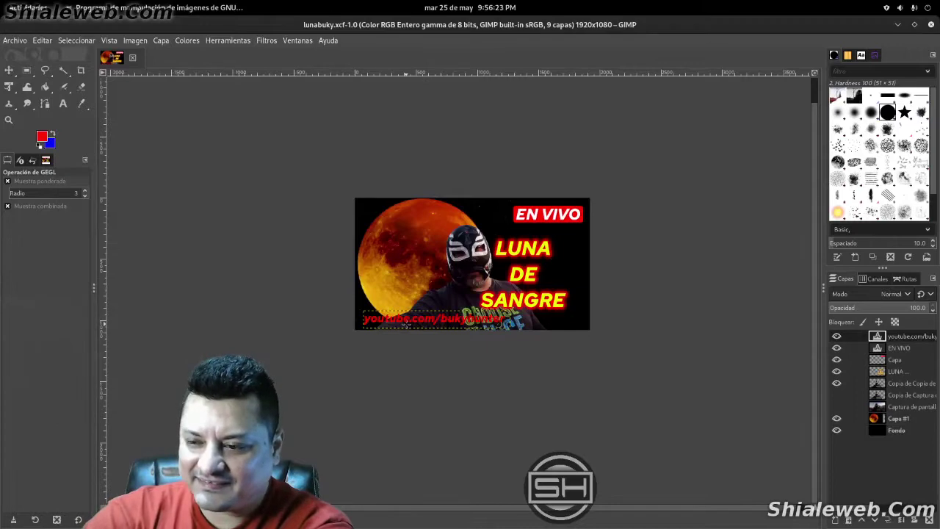
Change the youtube.com/bukyhunter text colour from red to white and reselect its layer
key(t)
click(412, 321)
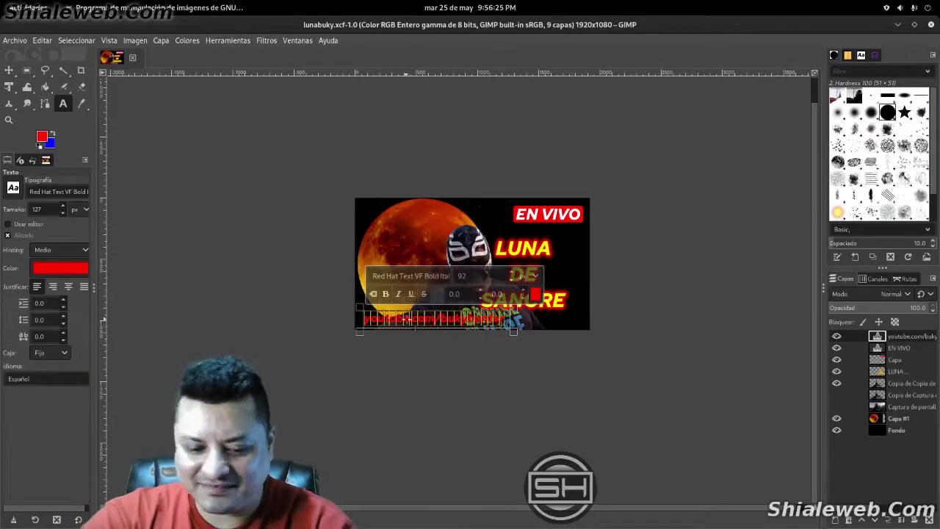
click(79, 269)
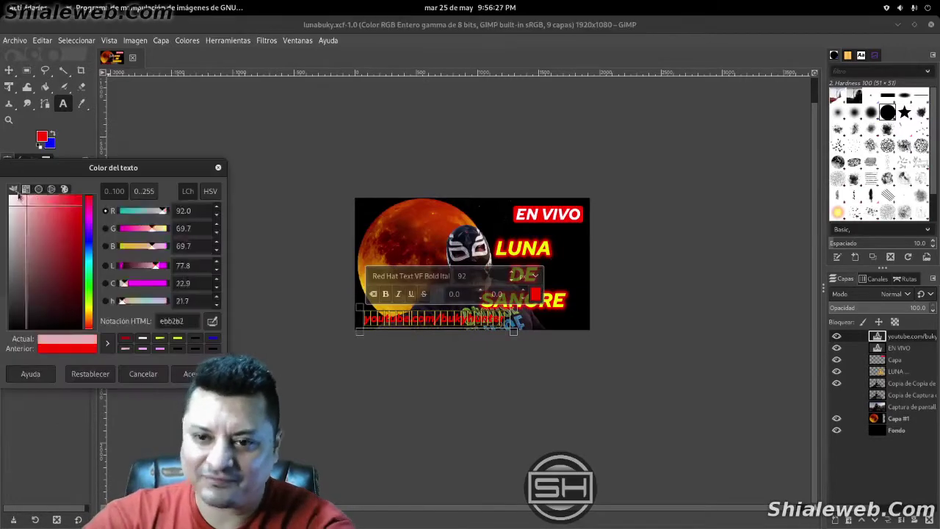
click(197, 374)
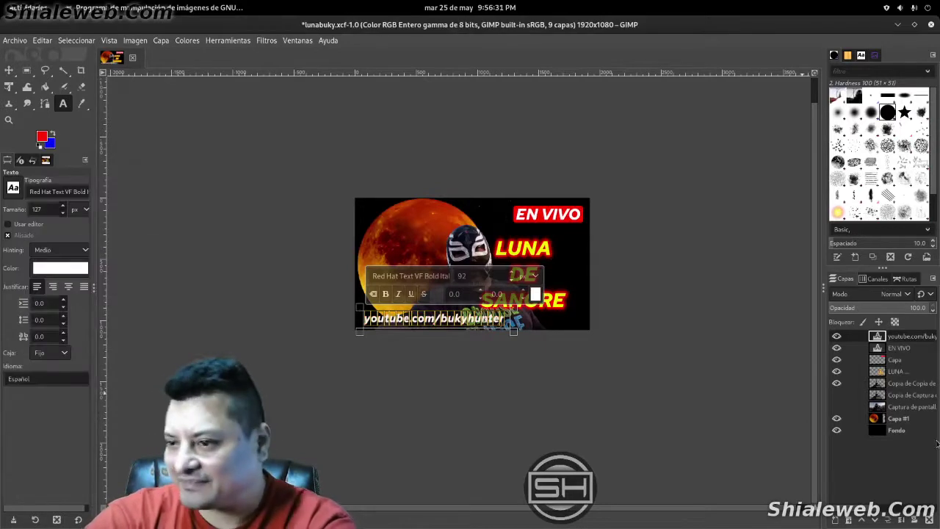
click(914, 409)
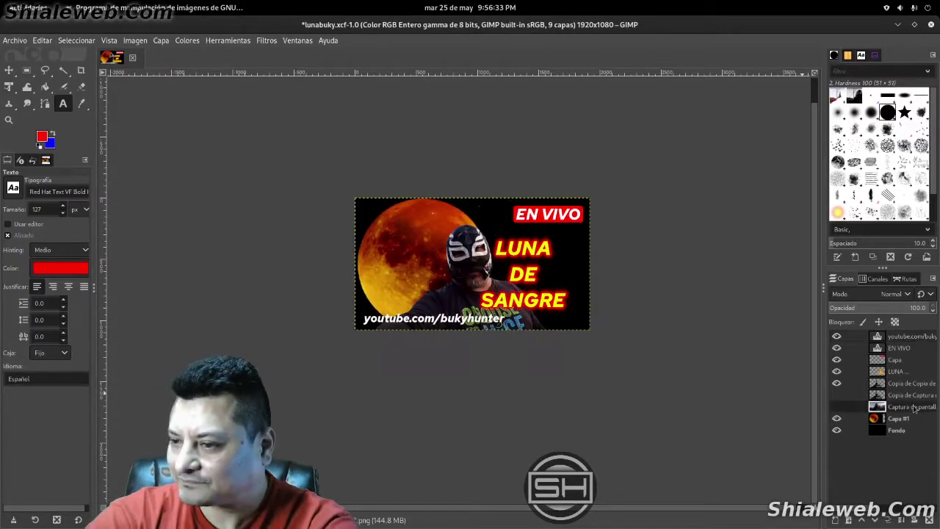
click(910, 340)
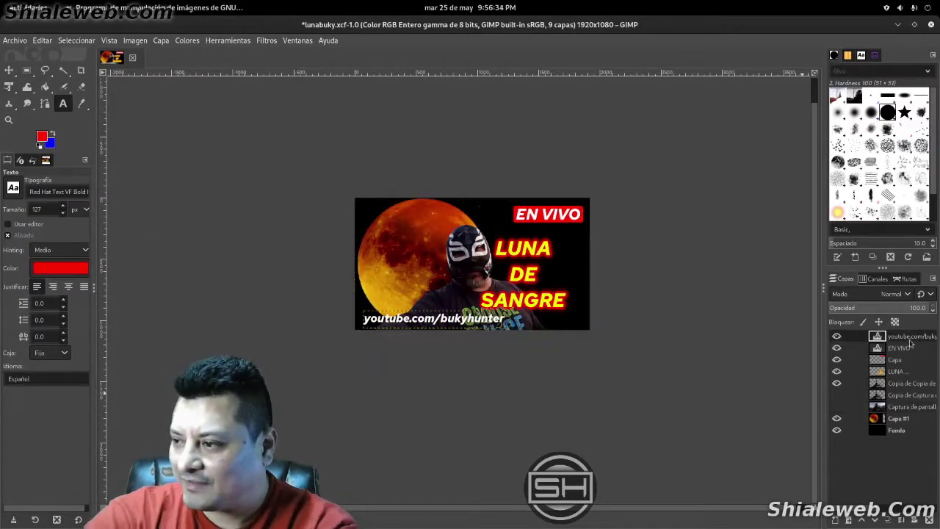
click(267, 40)
mouse_move(287, 153)
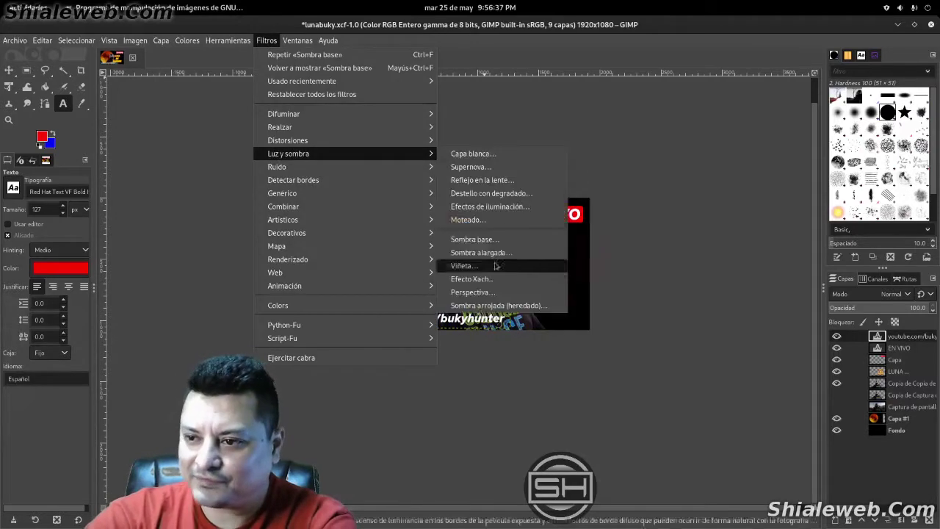
Start a drop shadow with colour ff0000, X/Y offsets 0 and opacity 2.0
click(477, 240)
click(193, 319)
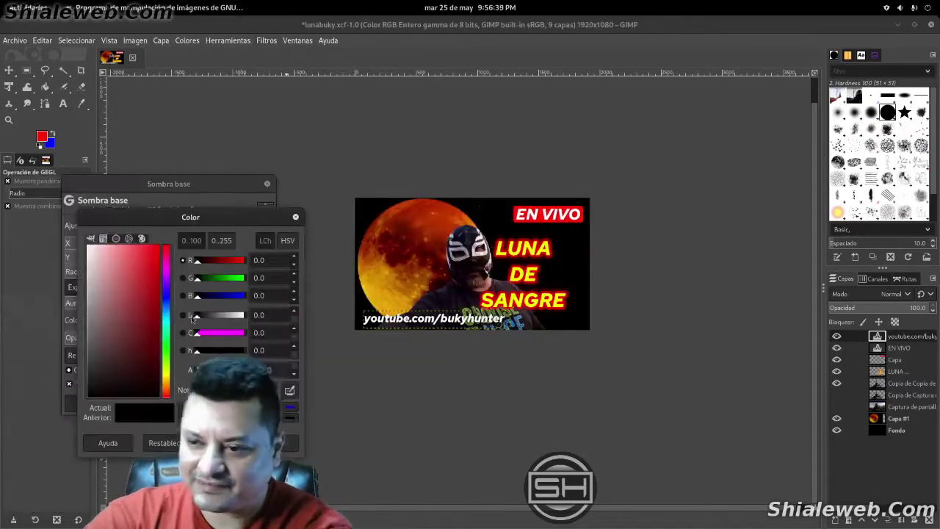
text(ff0000)
key(Return)
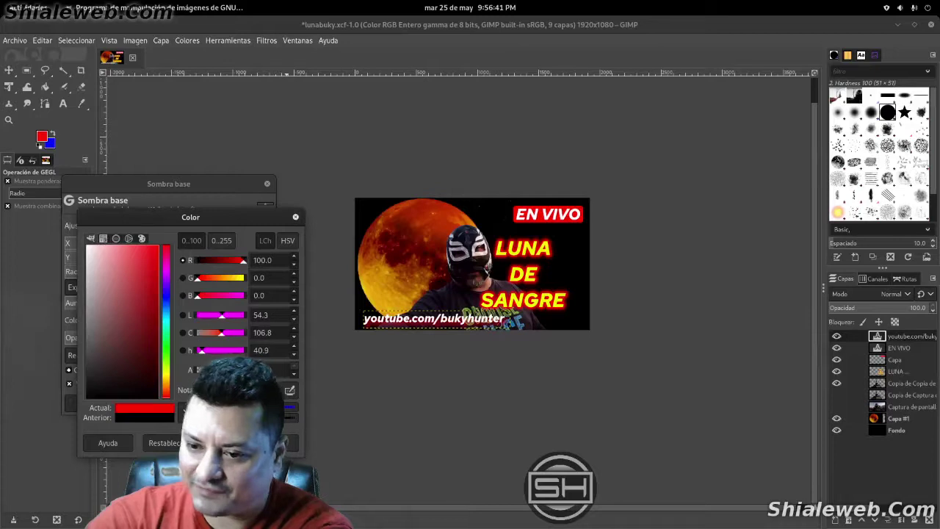
click(279, 442)
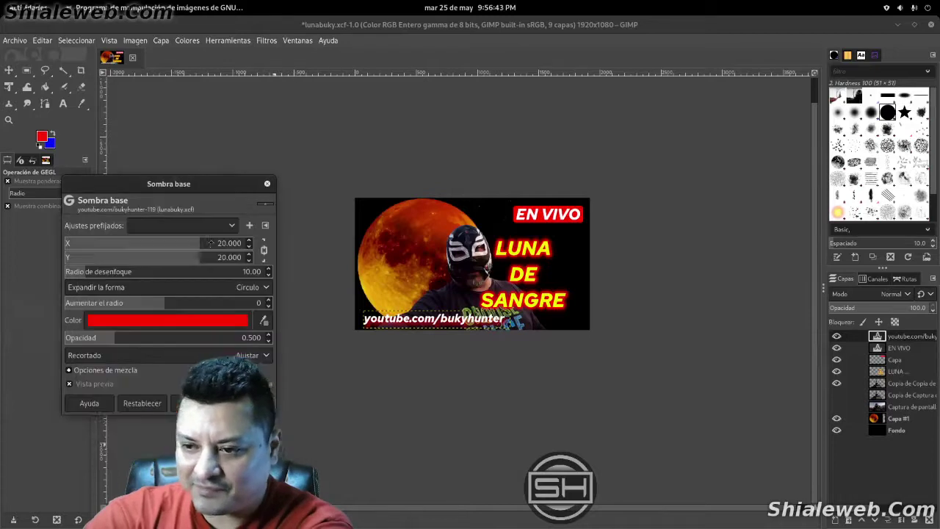
drag(213, 257, 365, 242)
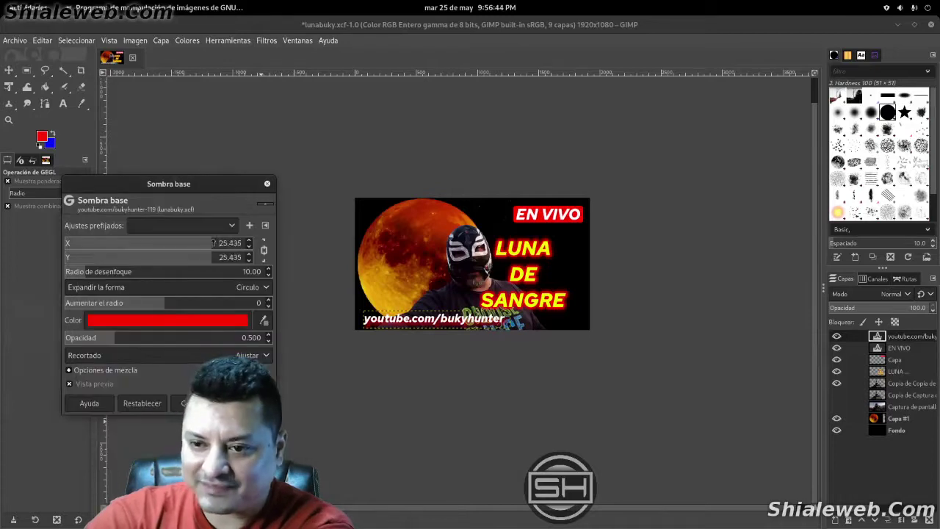
click(365, 243)
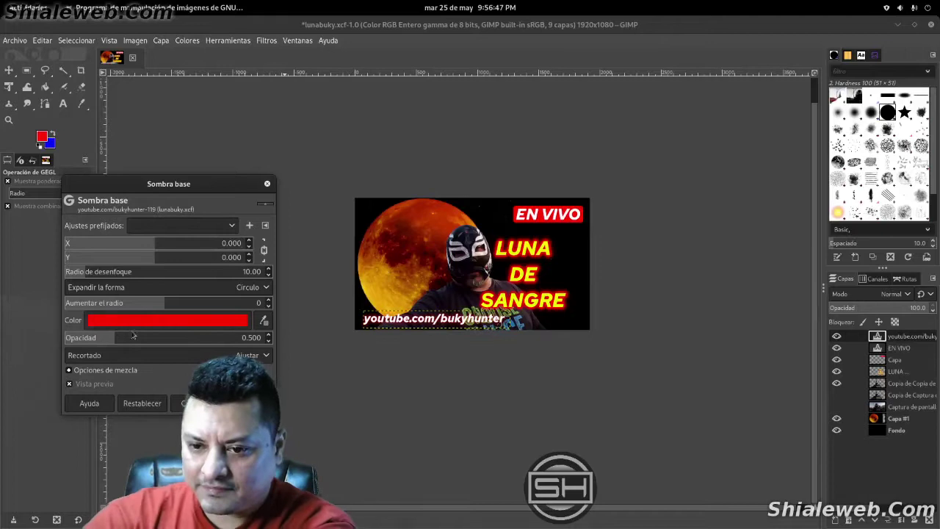
drag(167, 337, 364, 337)
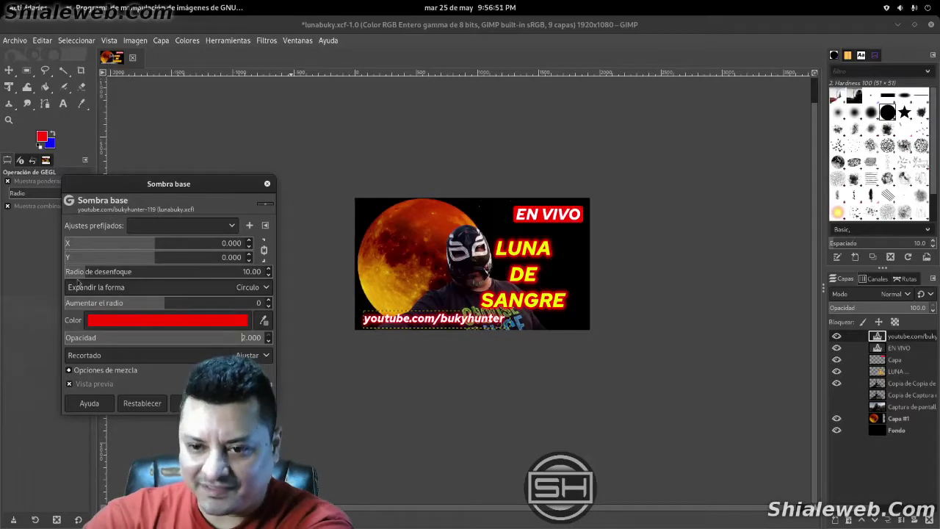
Set blur radius 1 and grow radius 4, apply the red shadow, and select Fondo
drag(81, 276, 70, 277)
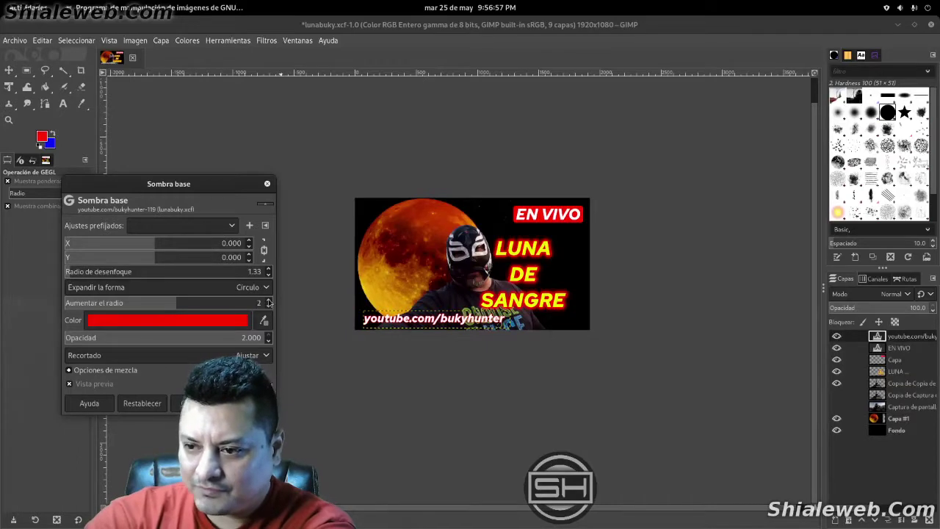
click(248, 272)
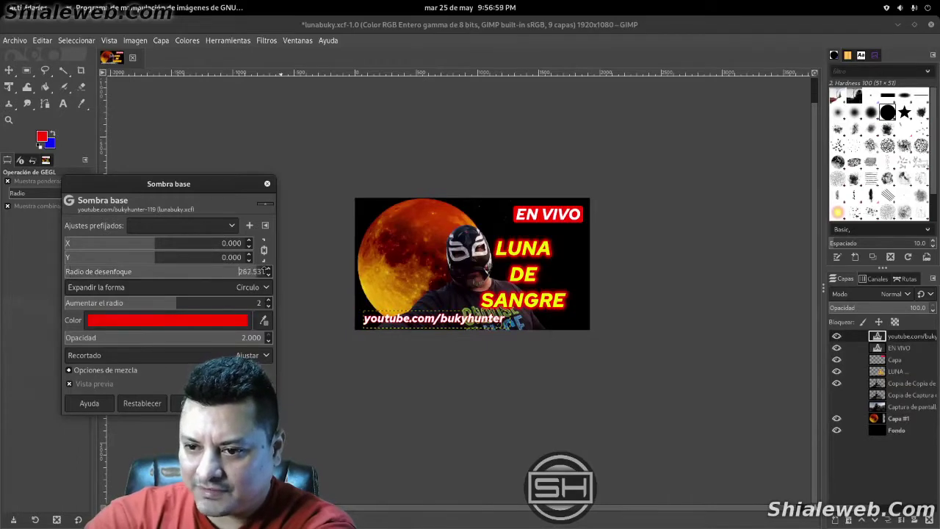
key(BackSpace)
text(1)
key(Return)
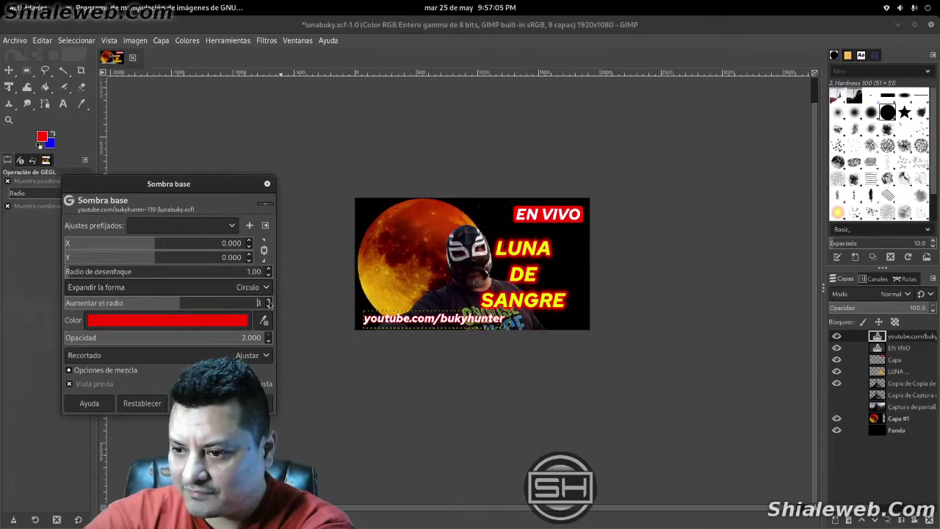
click(269, 300)
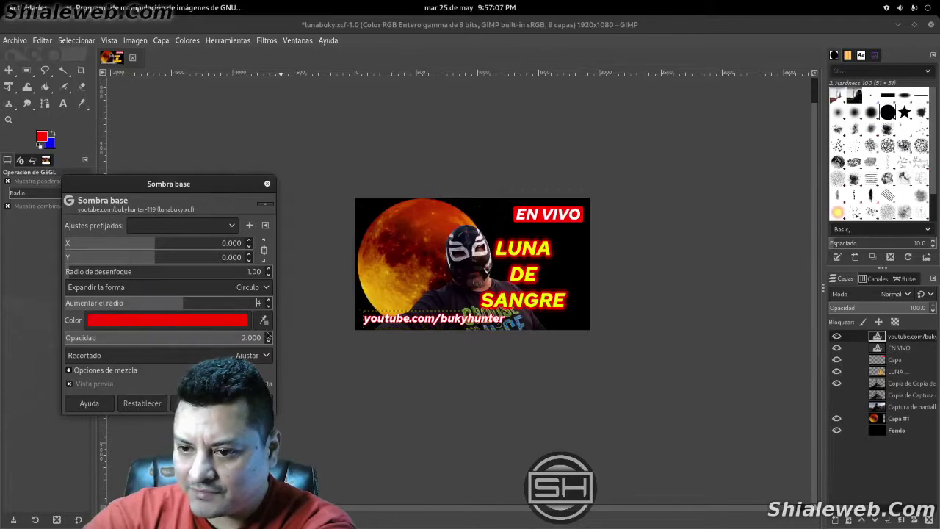
key(Return)
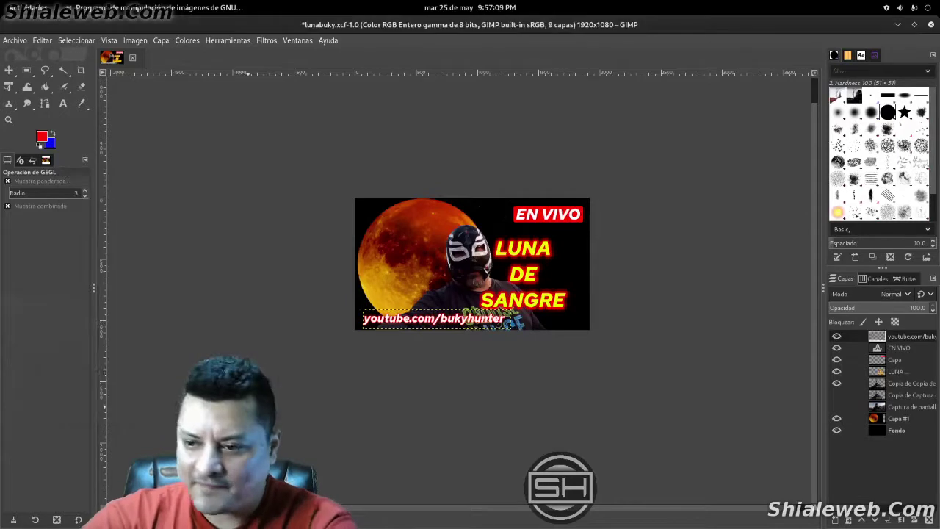
click(896, 430)
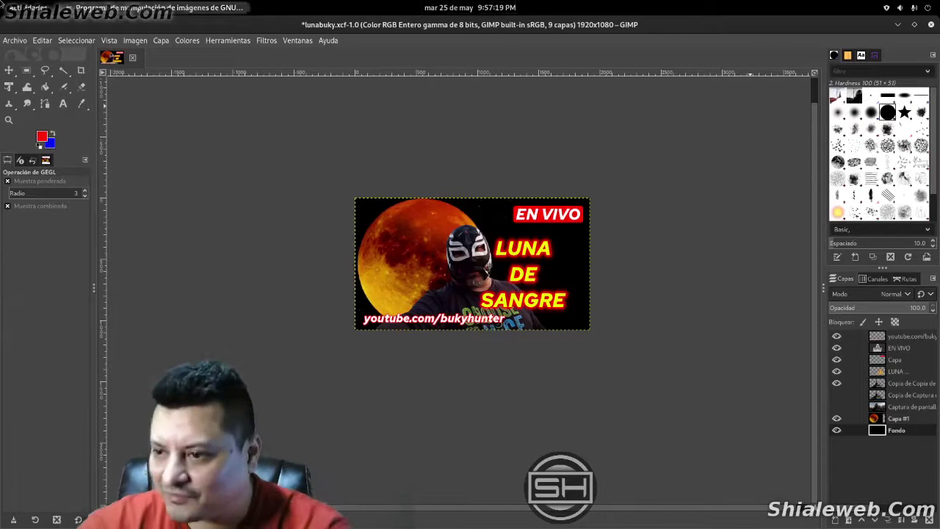
In Chrome, run an image search for 'telescopio .png'
key(super)
click(242, 110)
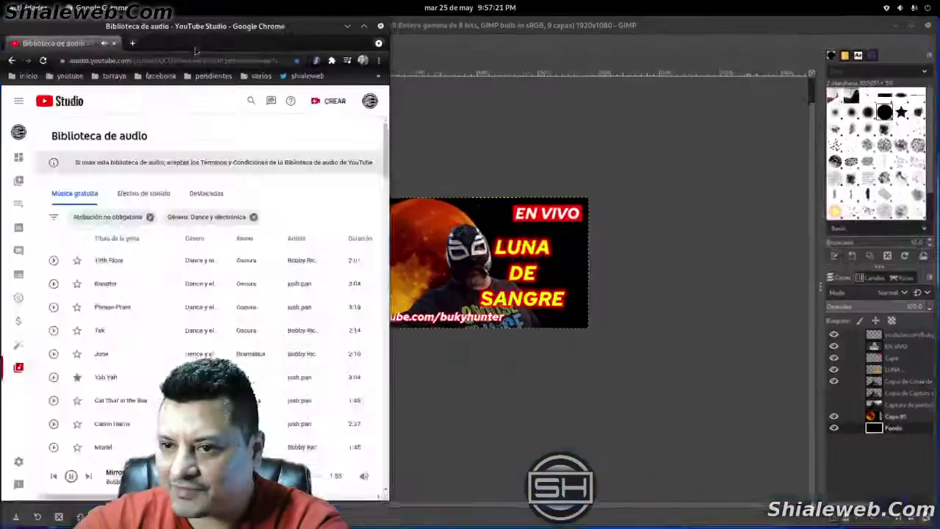
click(133, 43)
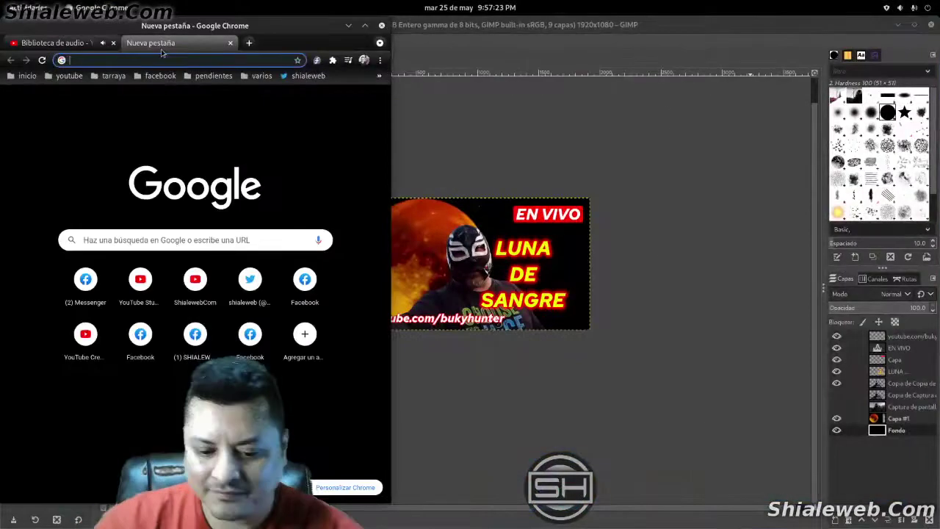
text(mtelescop)
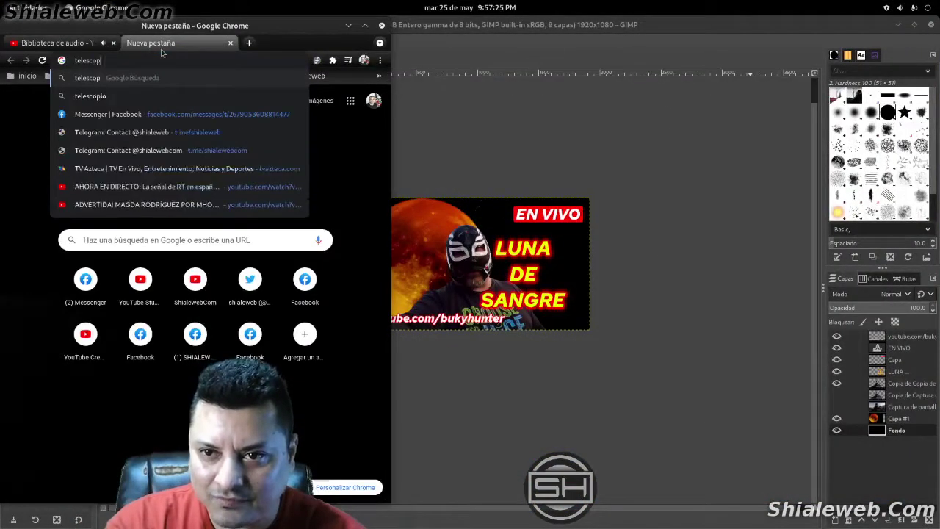
text(io .)
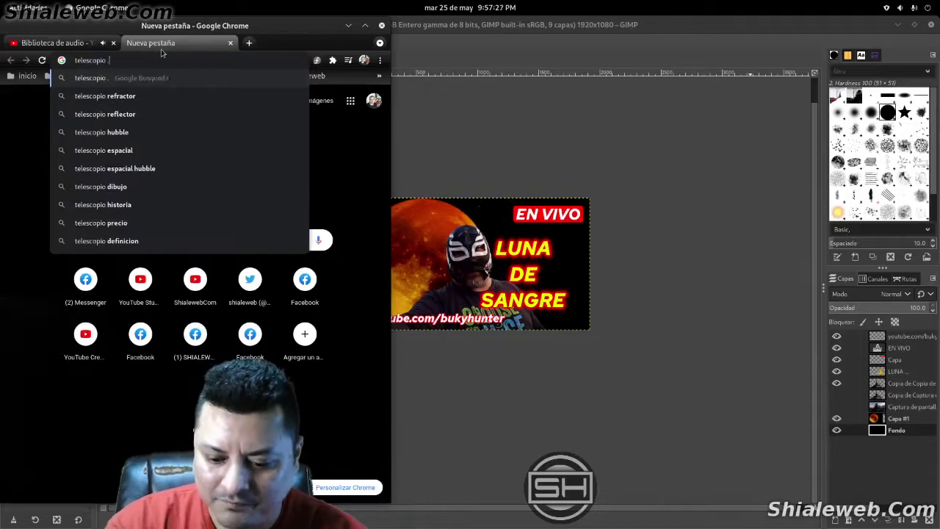
text(png)
key(Return)
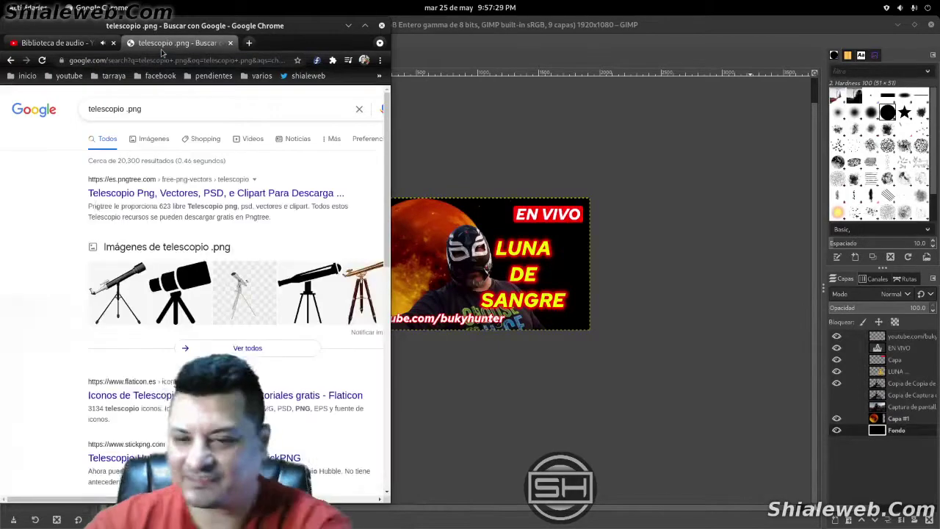
click(146, 141)
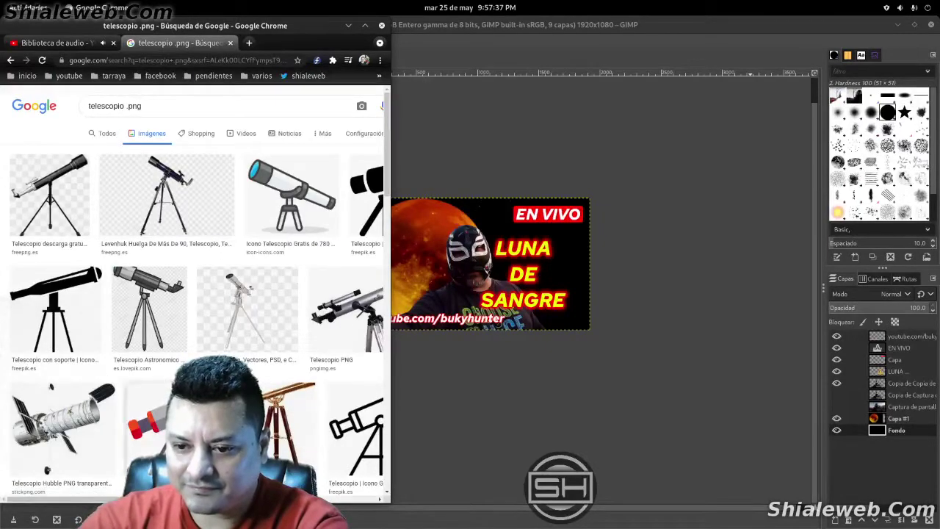
scroll(191, 294, right, 3)
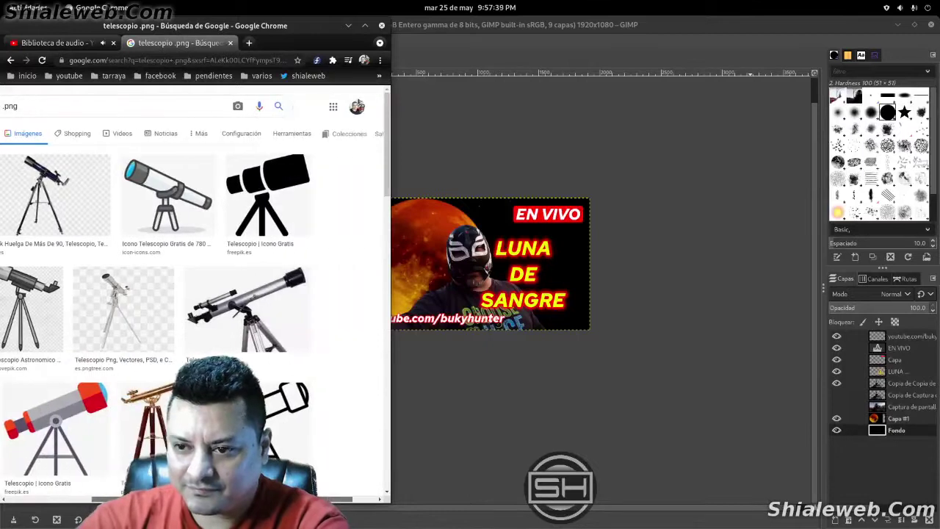
Open the chosen telescope image result in its own tab
middle_click(239, 319)
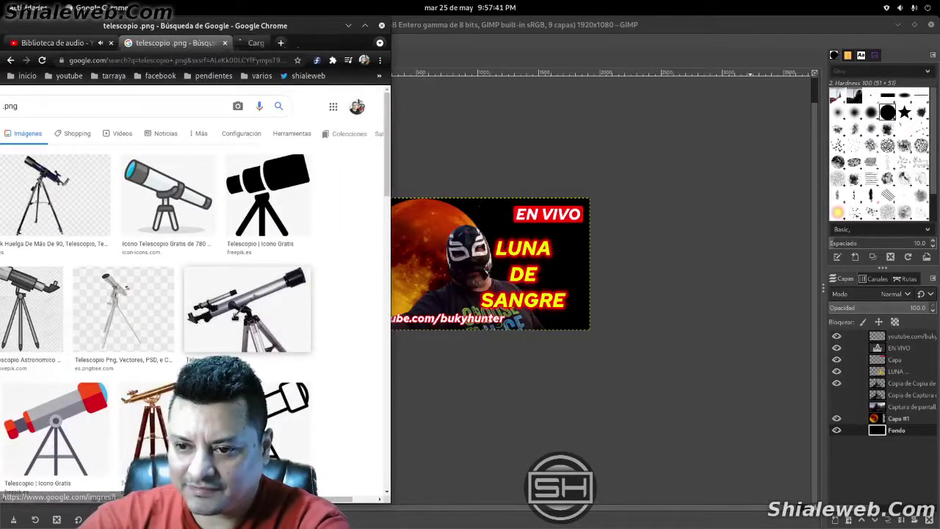
click(254, 44)
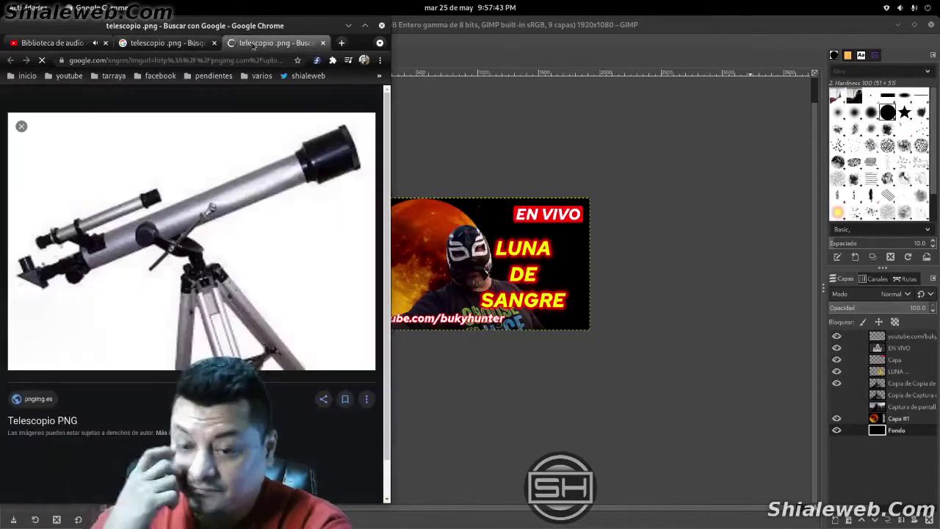
right_click(106, 212)
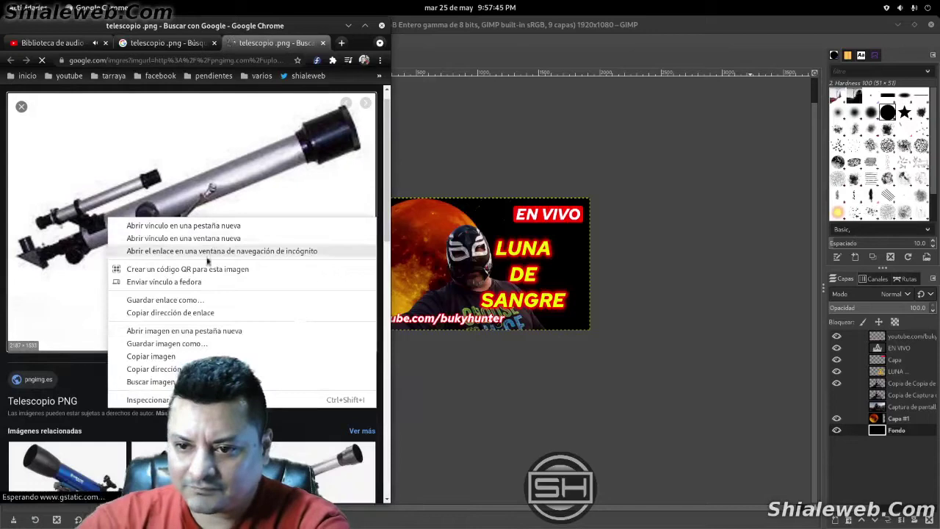
click(221, 330)
click(287, 43)
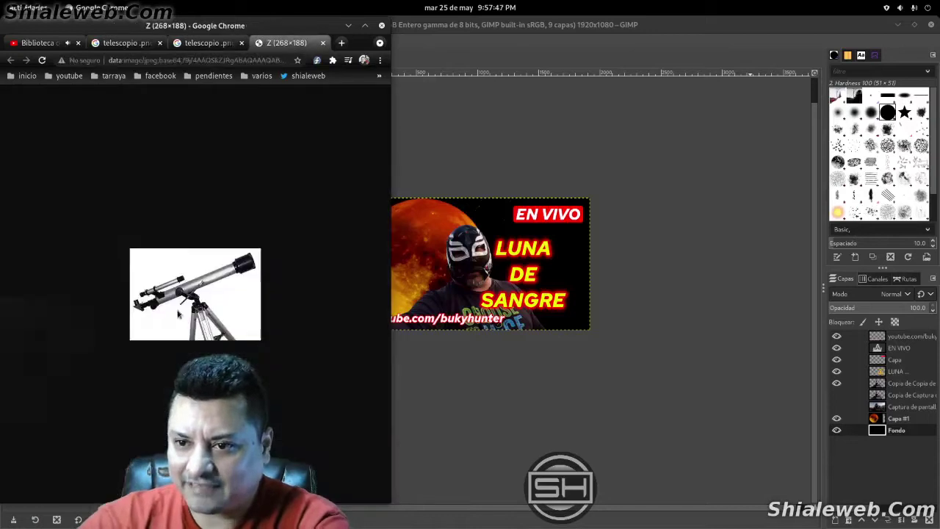
drag(179, 316, 208, 264)
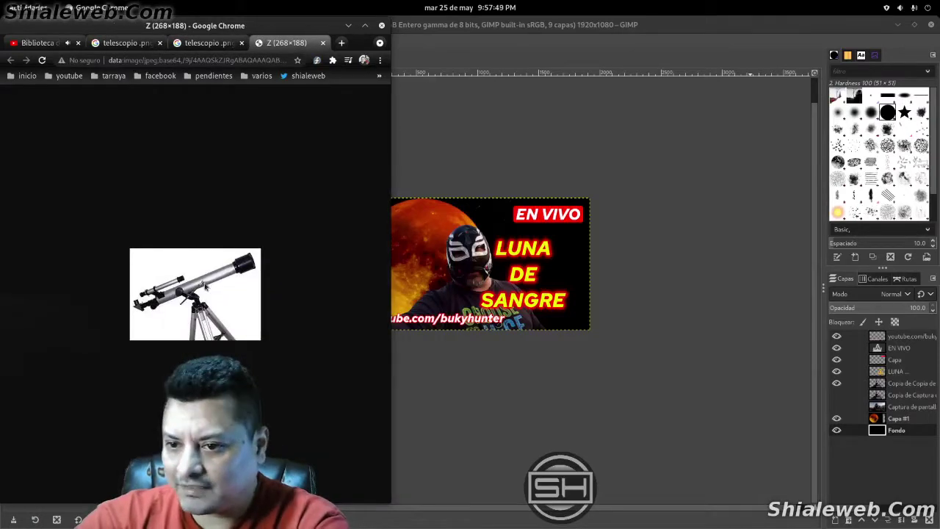
right_click(196, 286)
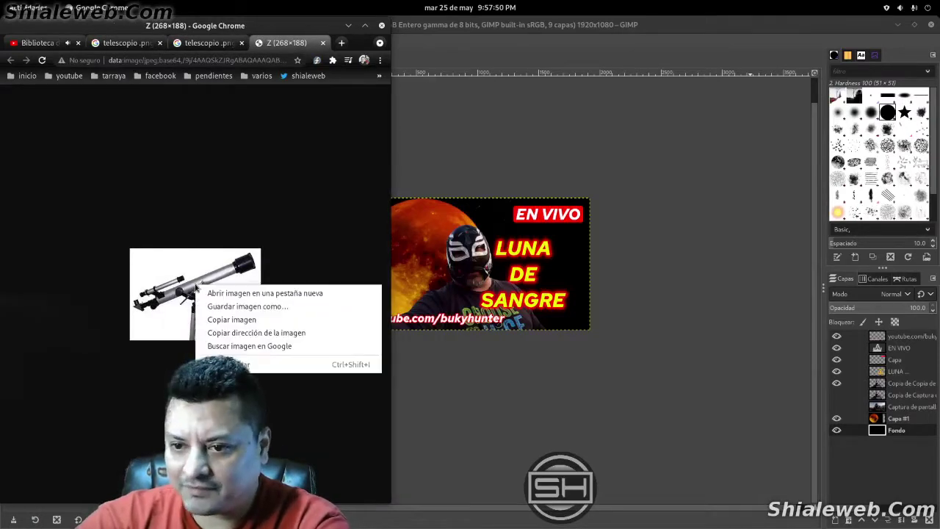
click(220, 195)
Cancel saving the small preview and open the telescope's pngimg.es source page
drag(212, 301, 252, 155)
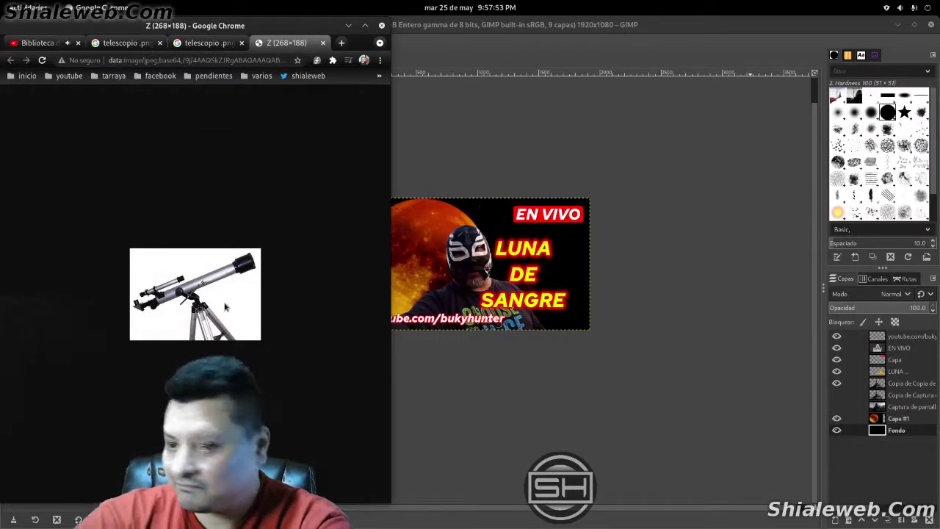
right_click(202, 279)
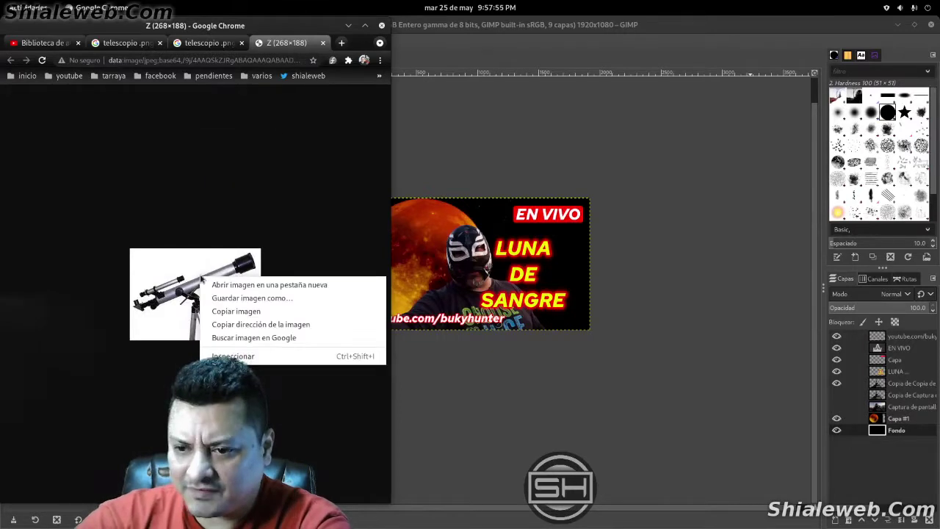
click(248, 299)
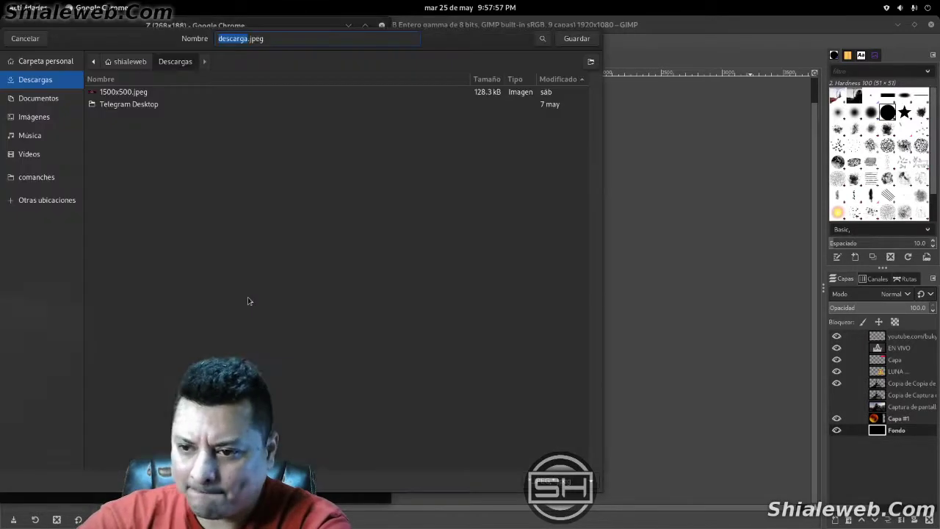
click(25, 38)
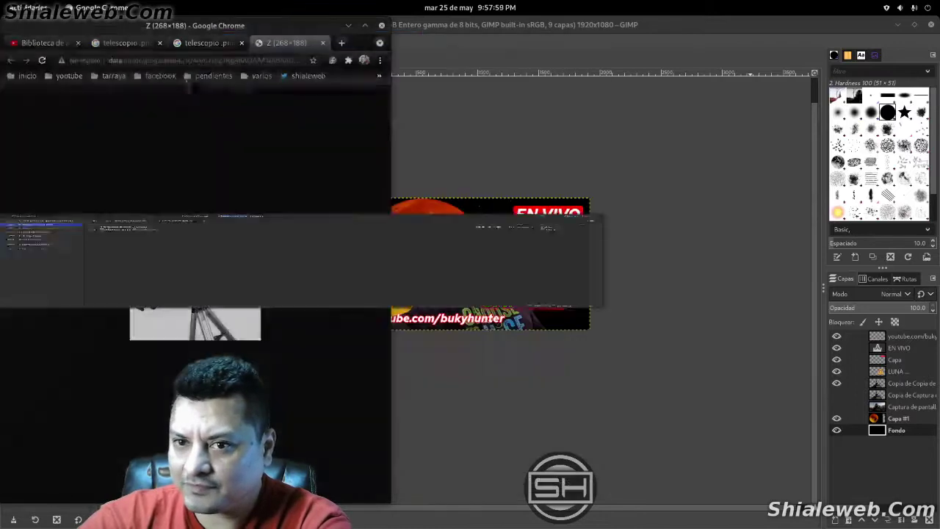
click(323, 43)
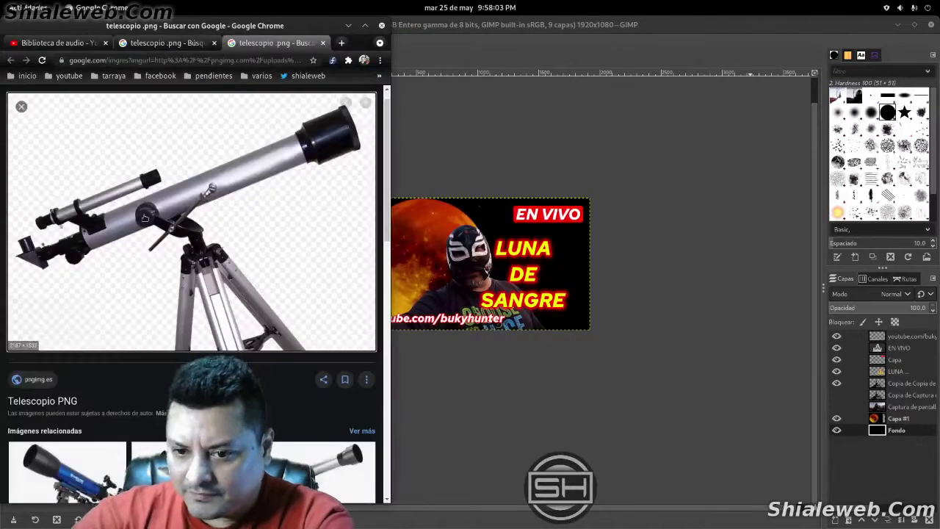
click(145, 217)
click(210, 44)
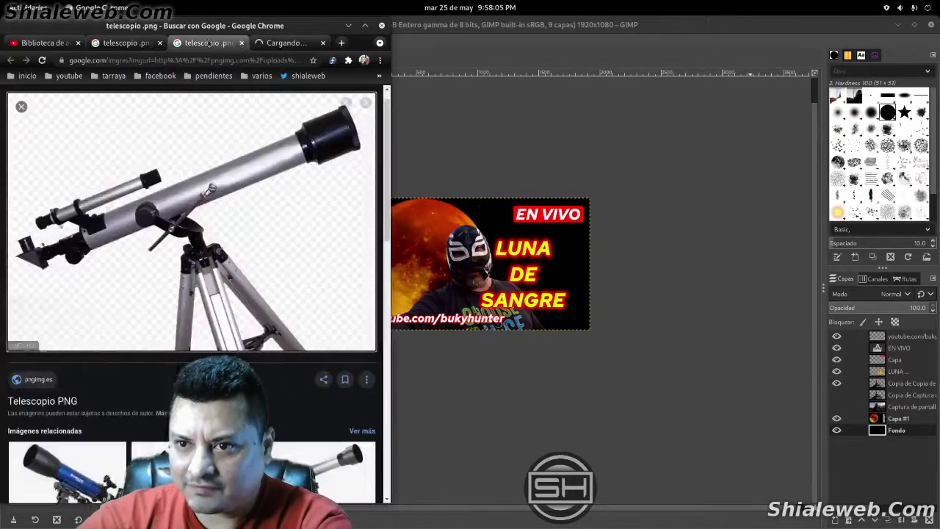
click(241, 44)
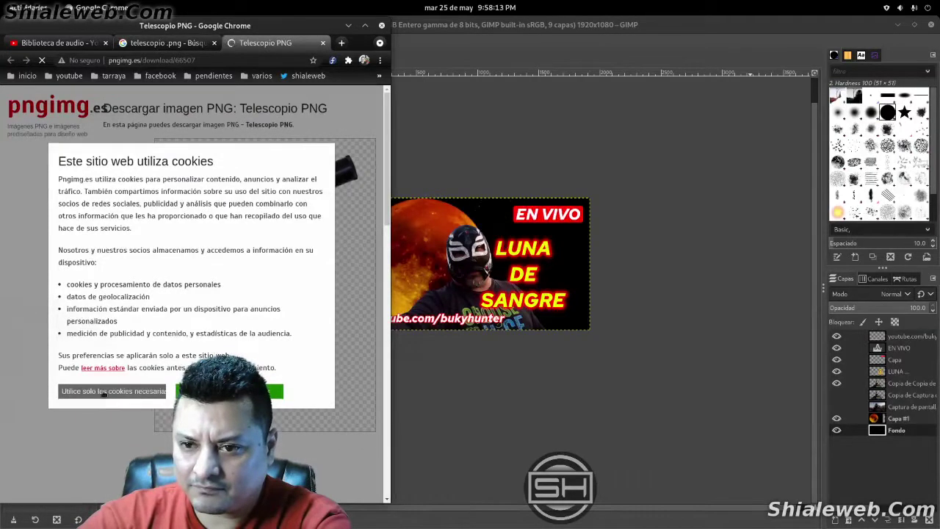
Accept only necessary cookies and open the full-size telescope PNG in a new tab
click(137, 393)
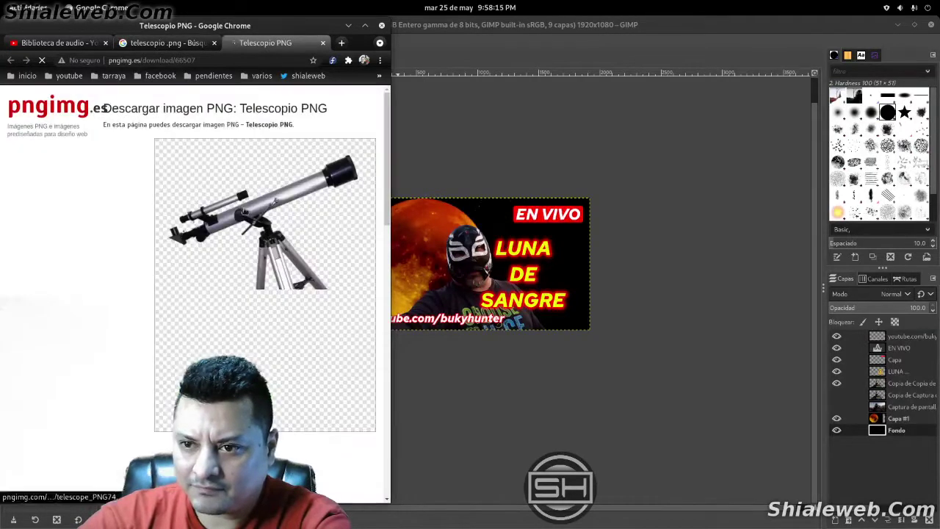
right_click(284, 206)
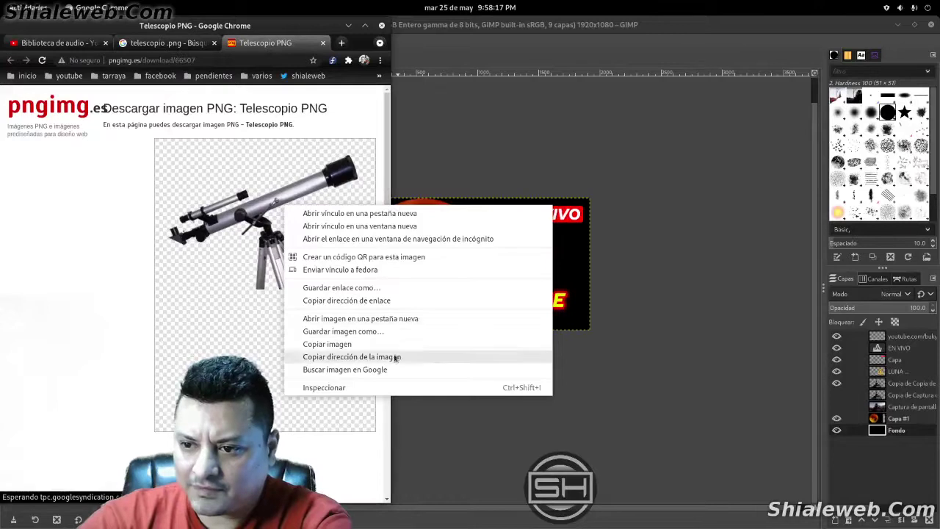
click(360, 318)
click(286, 42)
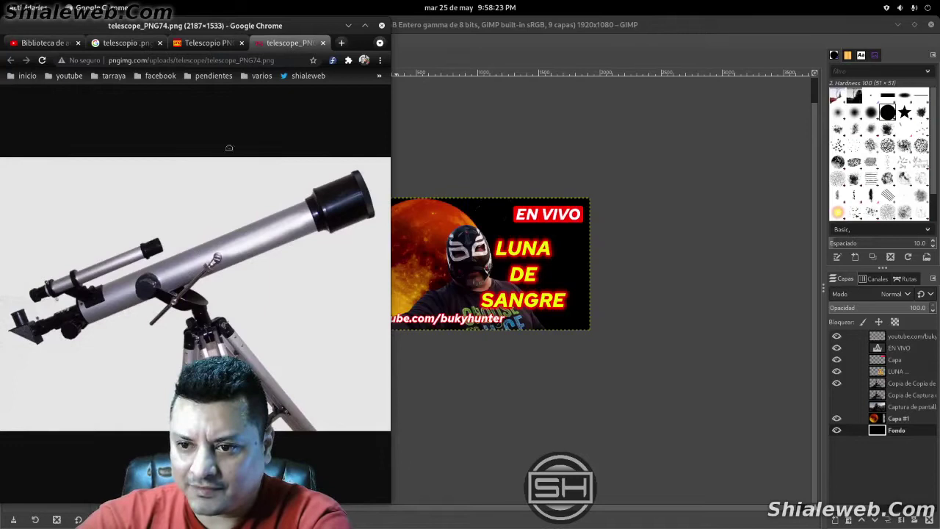
Save the full-size image as telescopio.png in Descargas and return to GIMP
right_click(178, 266)
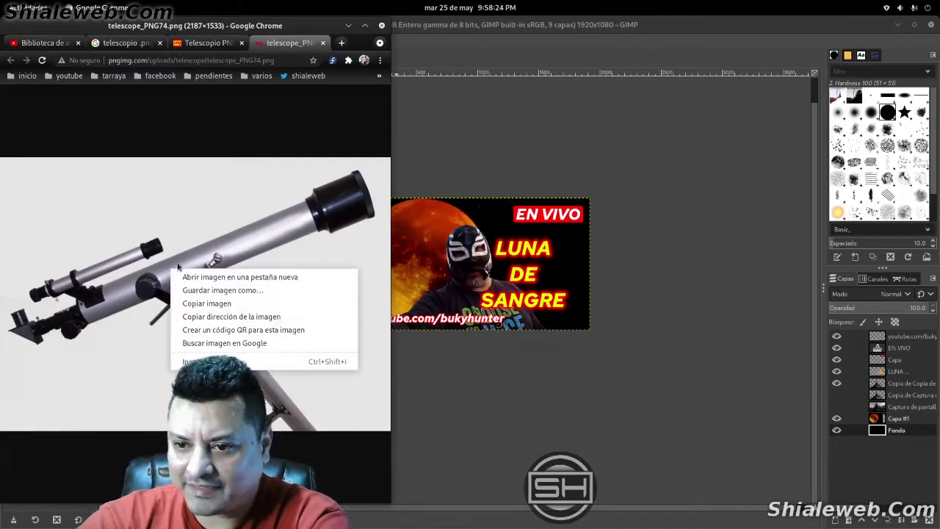
click(233, 304)
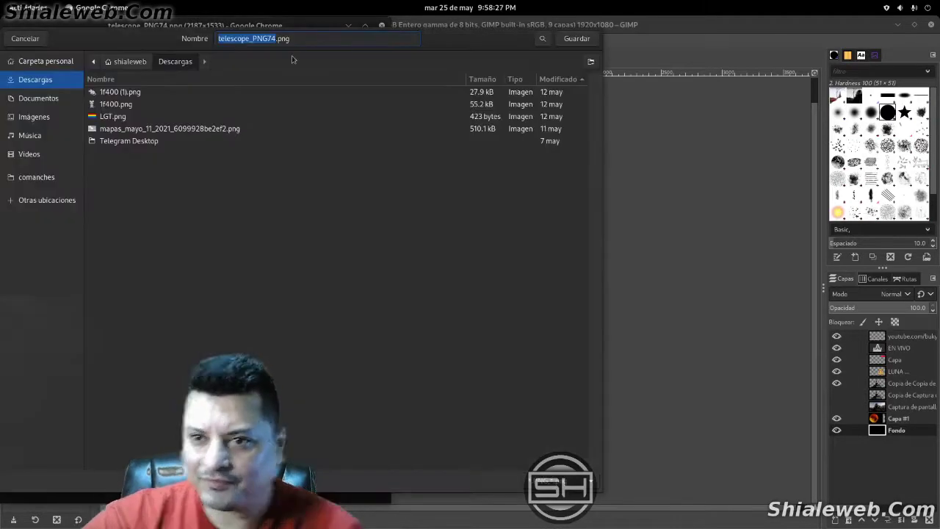
text(tele)
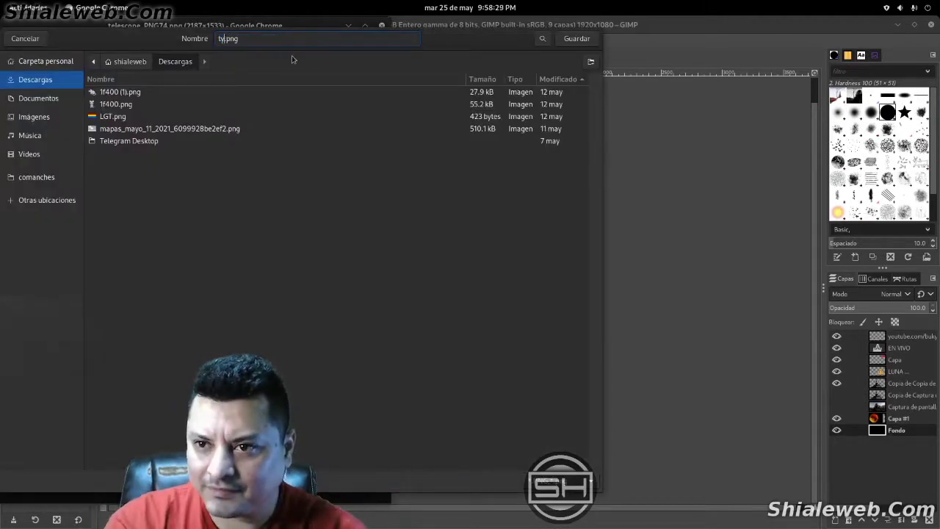
text(scopi)
text(o)
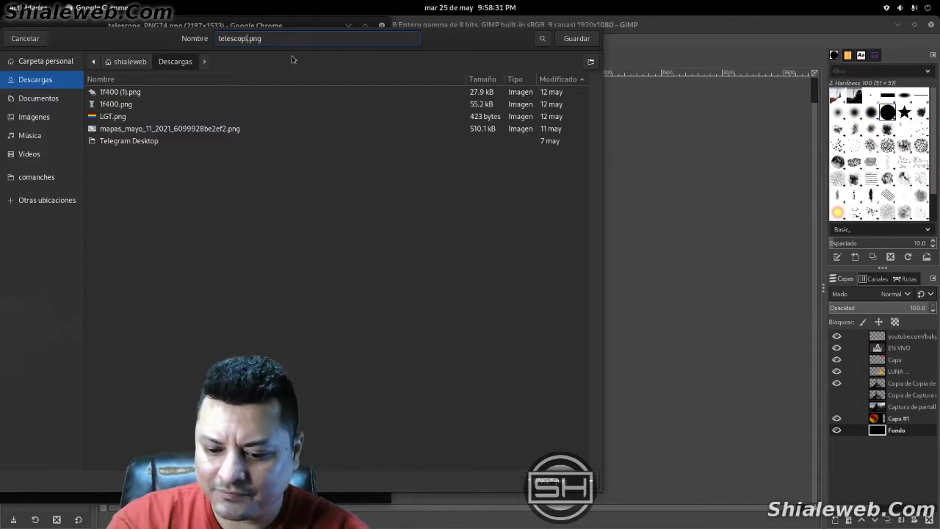
key(Return)
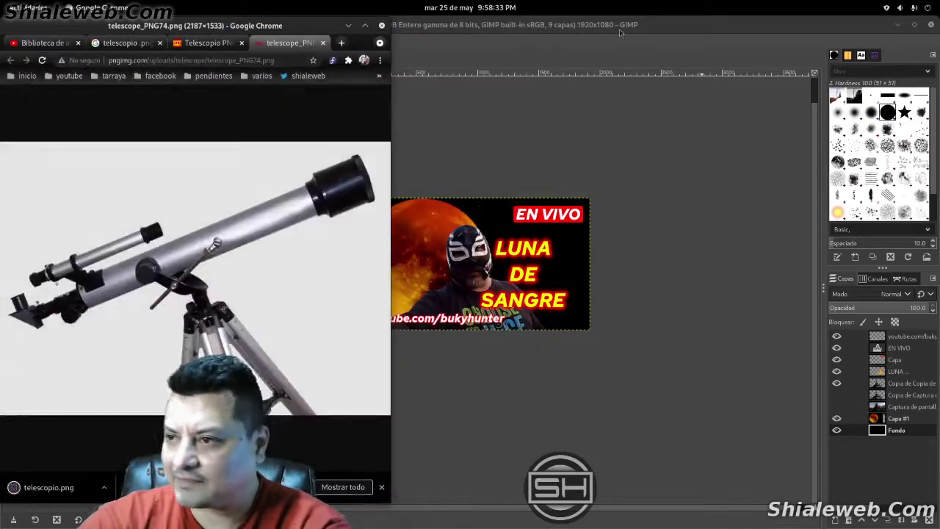
key(alt+Tab)
click(15, 41)
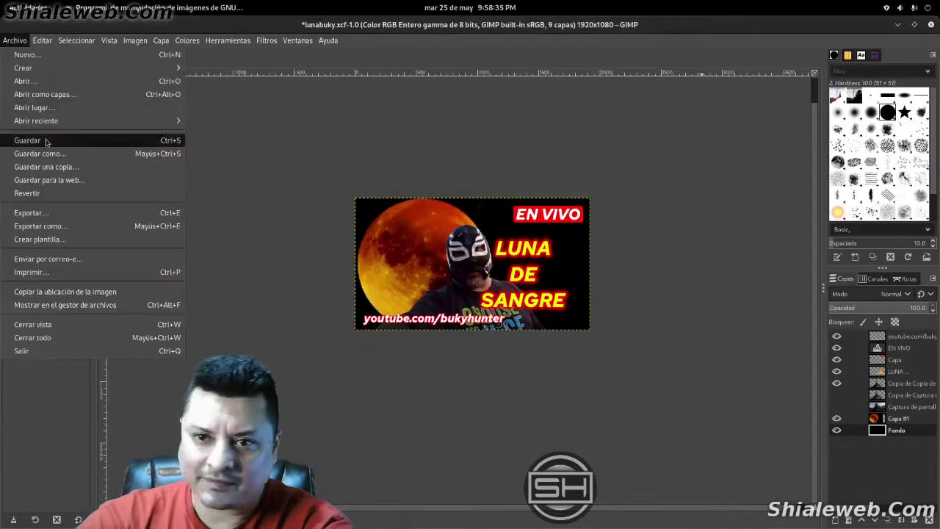
Save lunabuky, then open Descargas/telescopio.png as a new layer
click(17, 140)
click(15, 41)
click(22, 94)
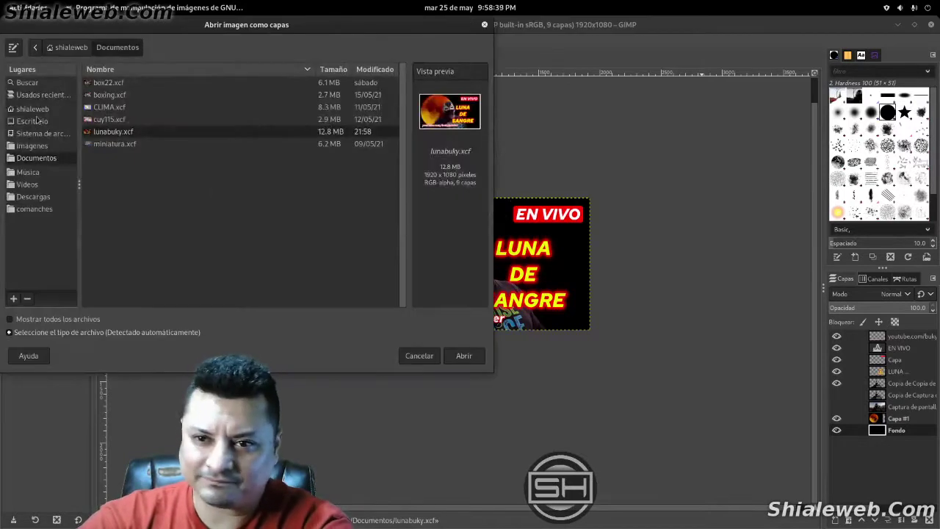
click(61, 47)
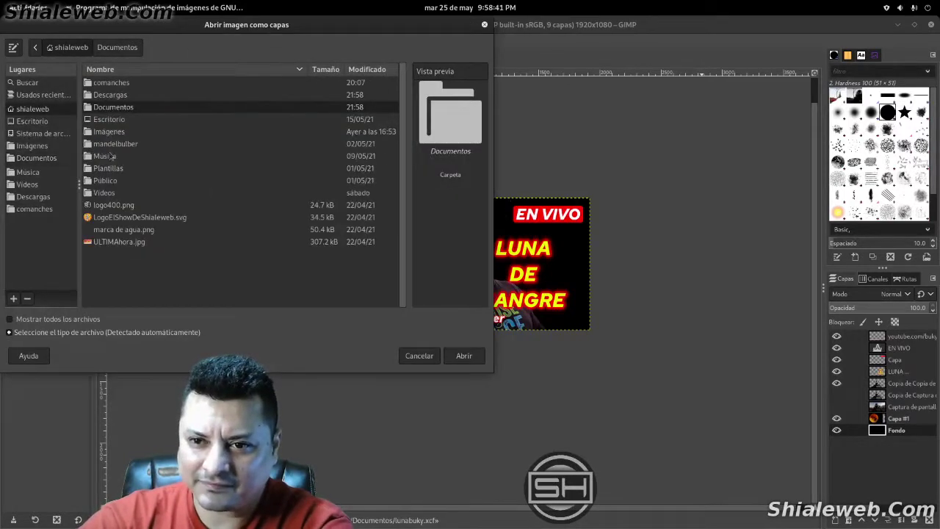
double_click(109, 96)
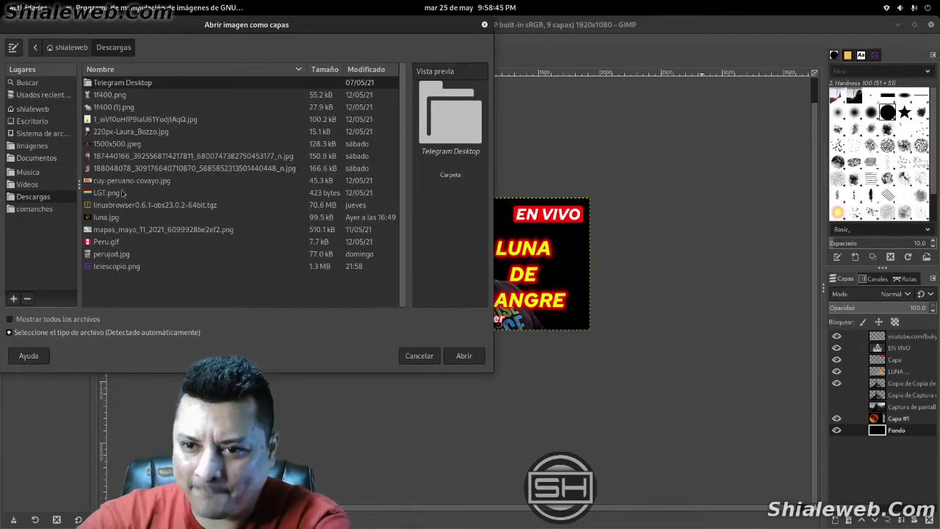
click(102, 268)
double_click(102, 268)
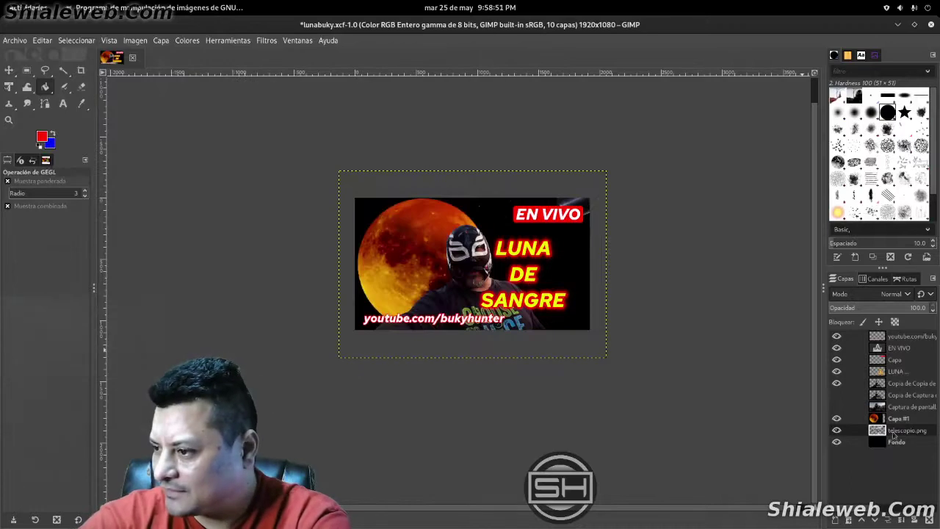
Move the telescopio.png layer to the top and scale it to about half size
drag(899, 418, 892, 338)
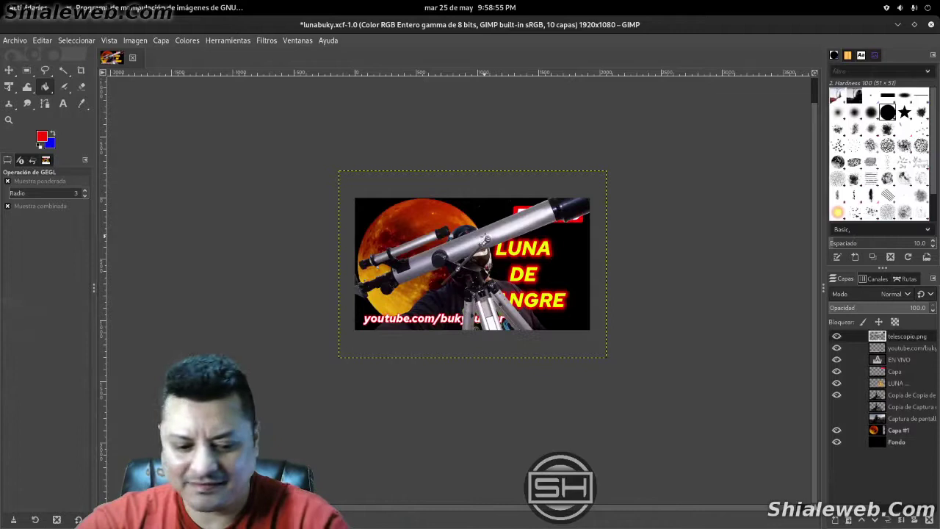
key(shift+t)
click(485, 238)
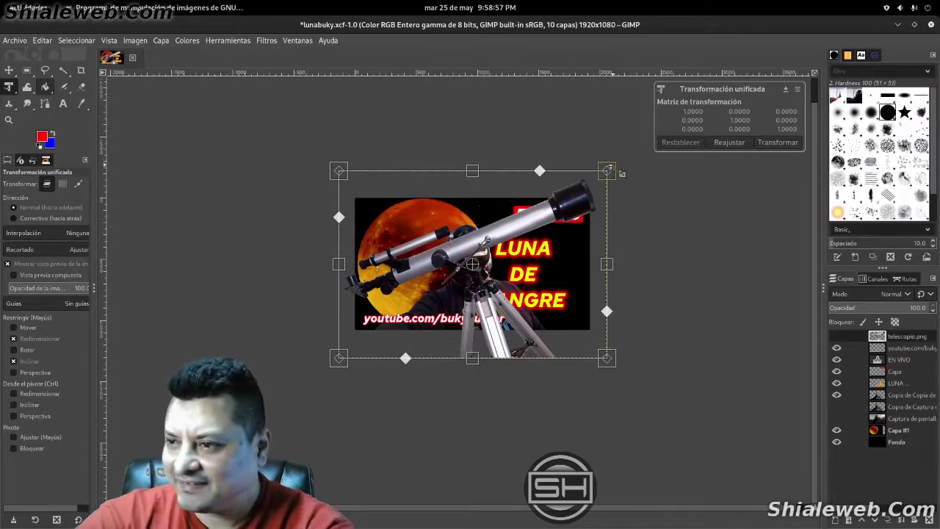
drag(608, 172, 473, 263)
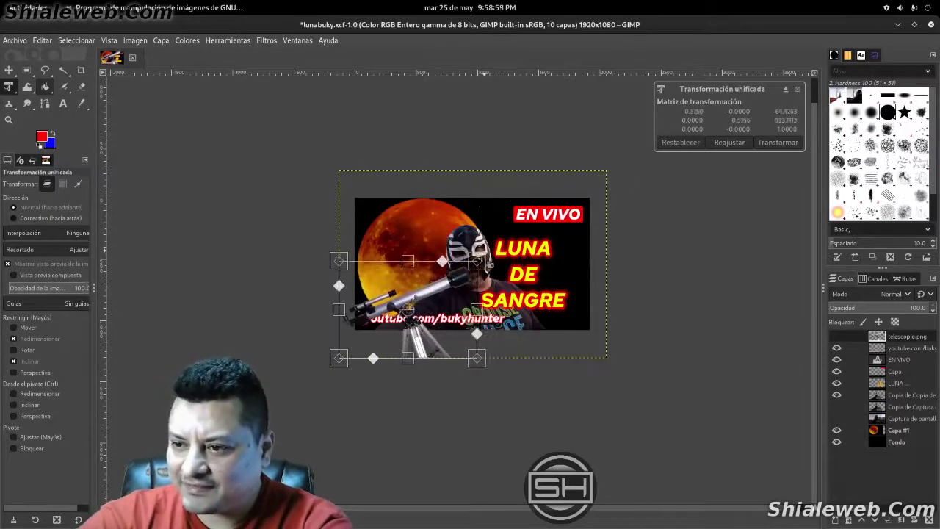
click(776, 141)
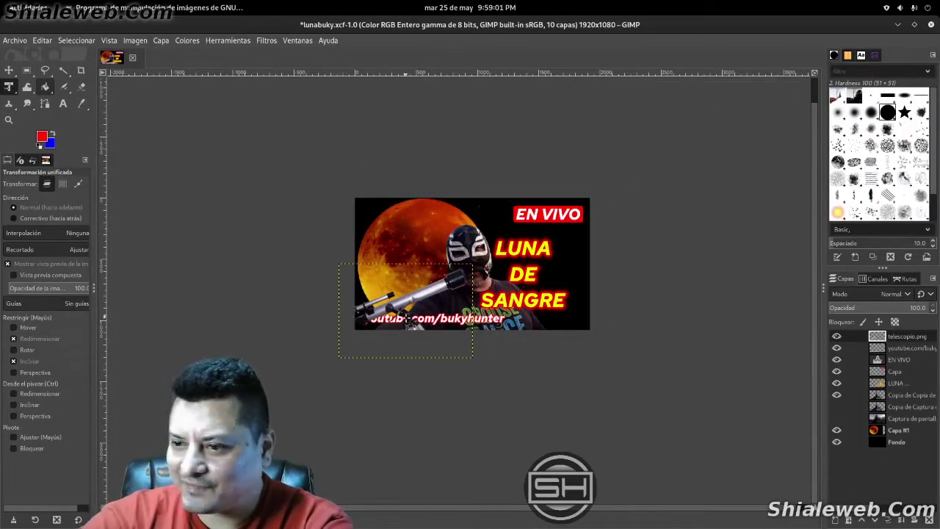
Place the telescope over the moon beside the masked man, undoing an accidental move
key(m)
drag(432, 277, 542, 263)
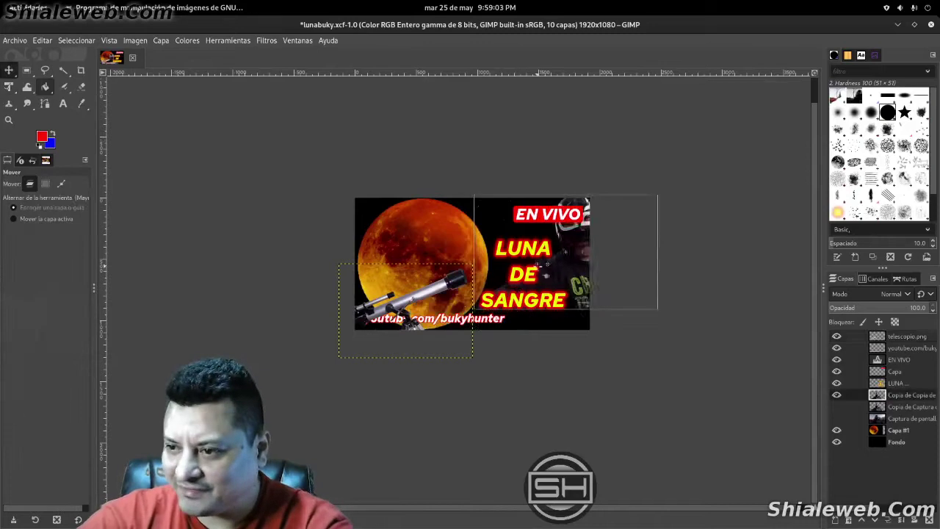
key(ctrl+z)
mouse_move(435, 298)
mouse_down()
mouse_move(467, 262)
mouse_move(558, 259)
mouse_move(454, 263)
mouse_up()
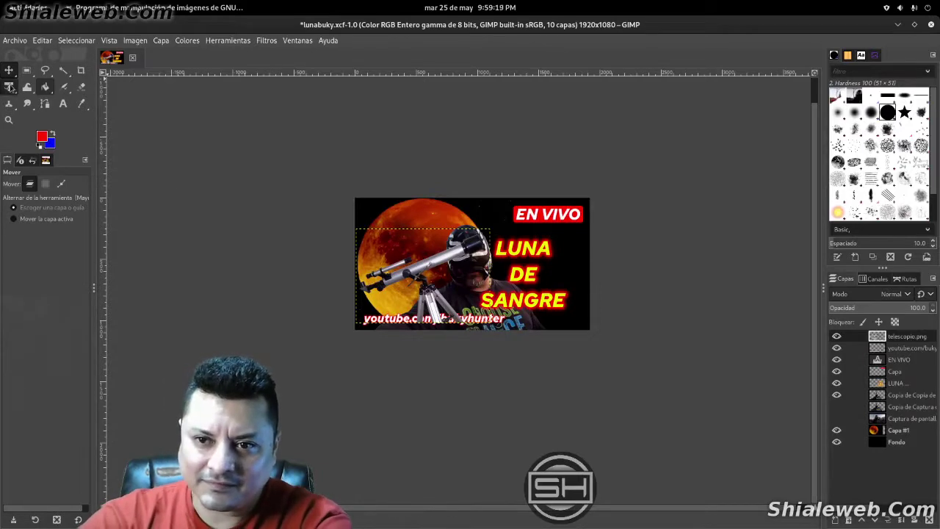
Flip the telescope so it points the other way
click(10, 88)
click(55, 139)
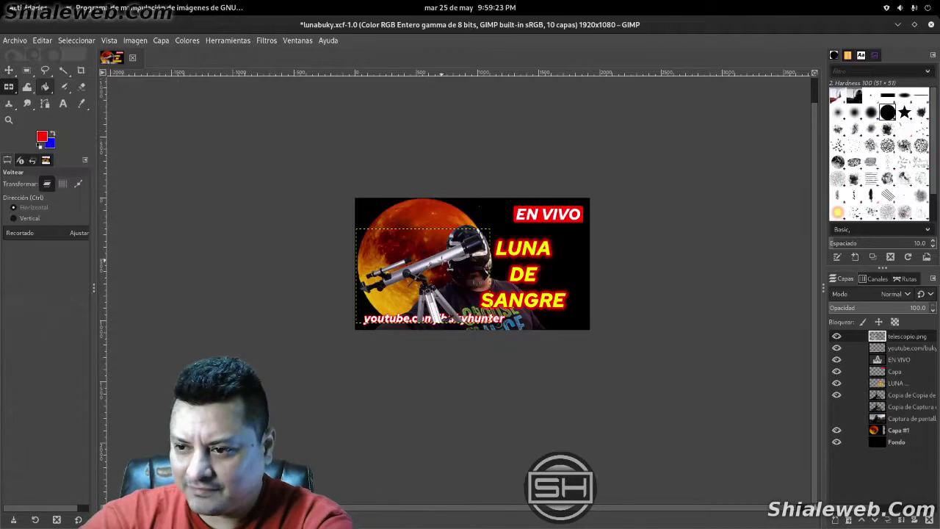
click(450, 267)
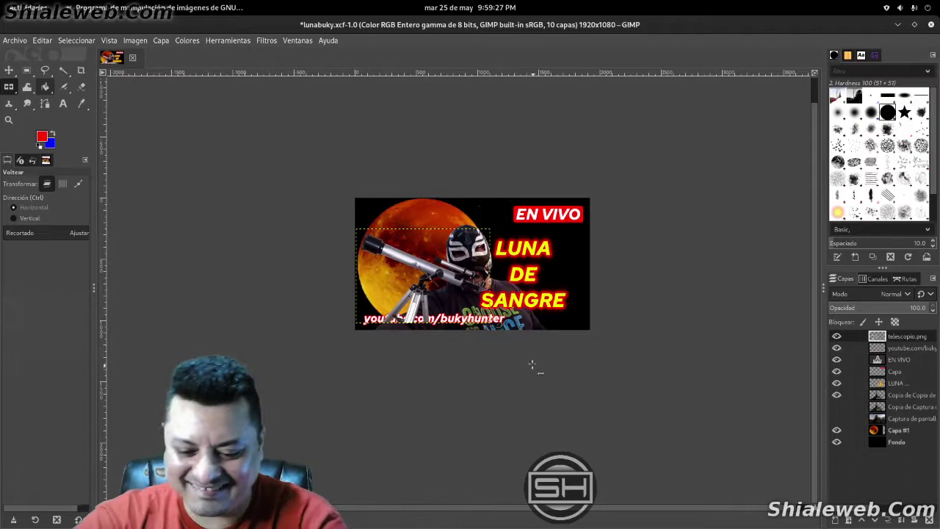
Position the telescope on the moon and move its layer below the youtube.com text
key(m)
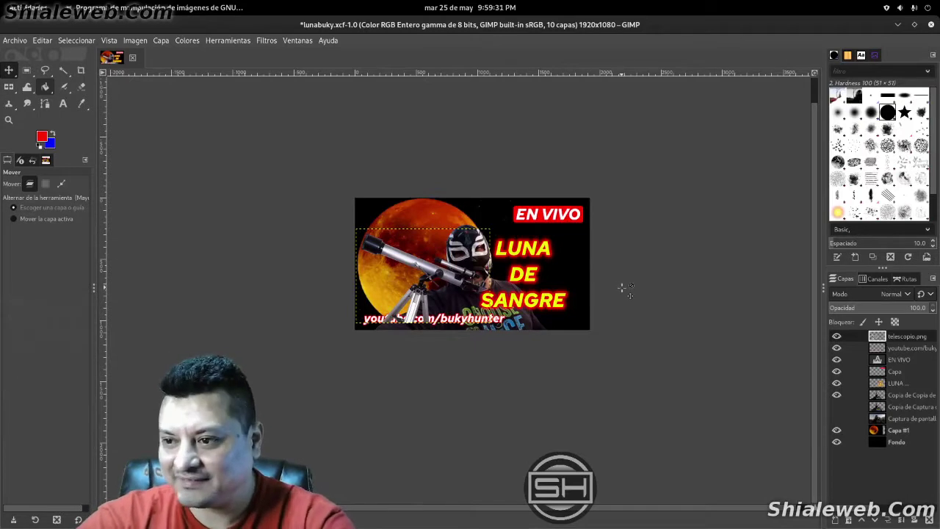
drag(426, 274, 527, 274)
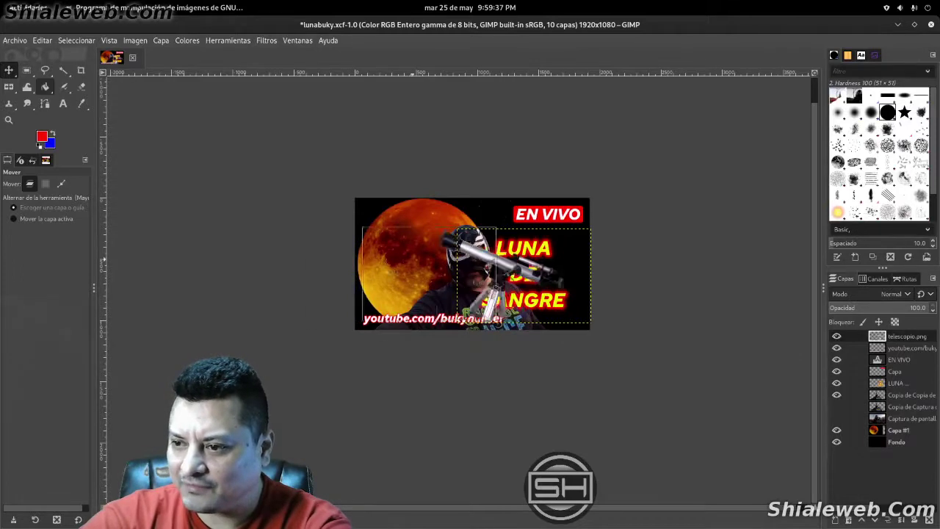
drag(503, 265, 391, 269)
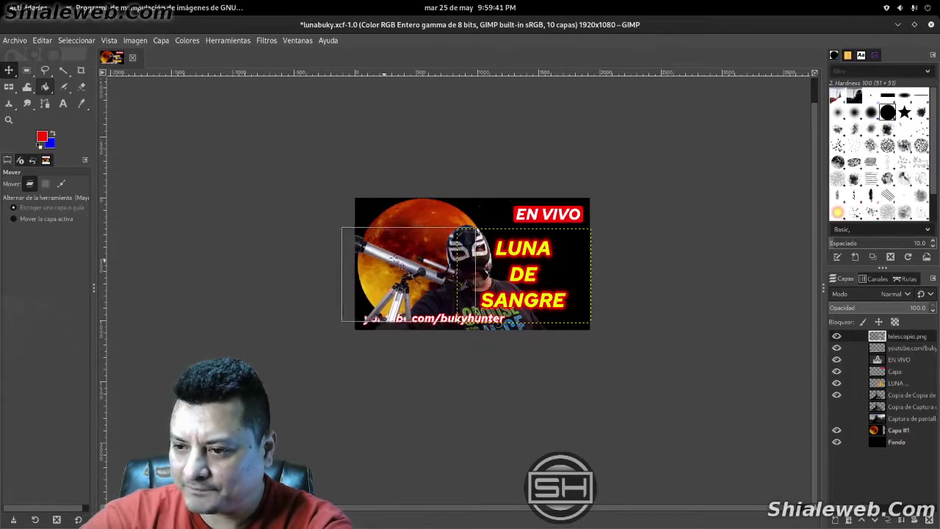
drag(391, 269, 415, 273)
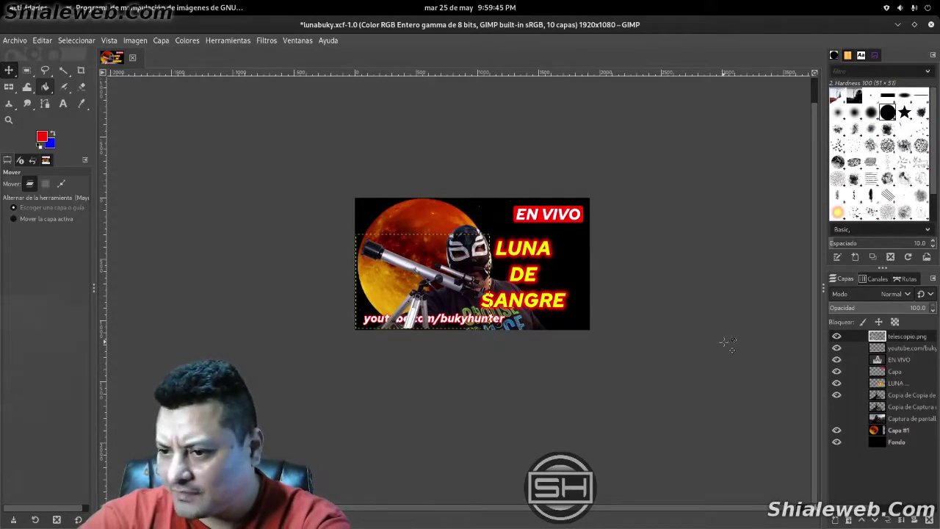
drag(905, 336, 901, 364)
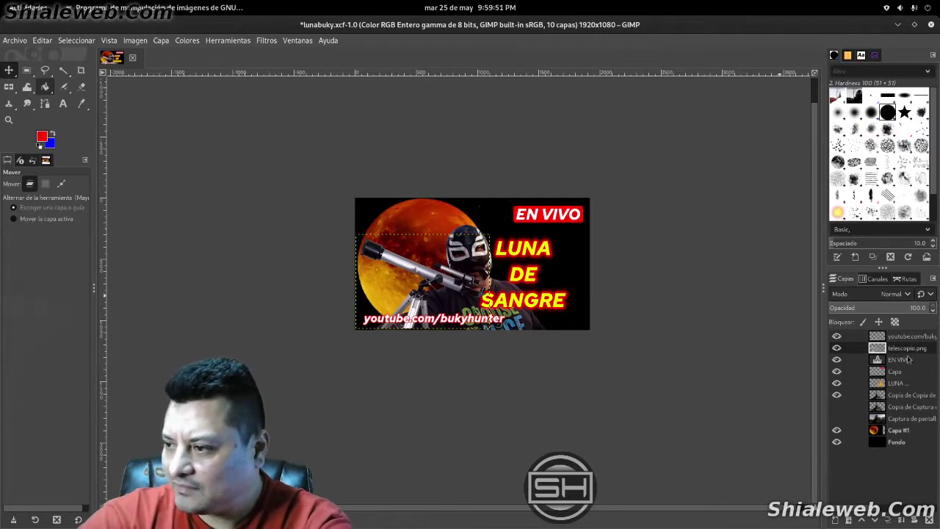
Nudge the LUNA DE SANGRE text and masked man two steps right, and put the telescope into Unified Transform
click(900, 383)
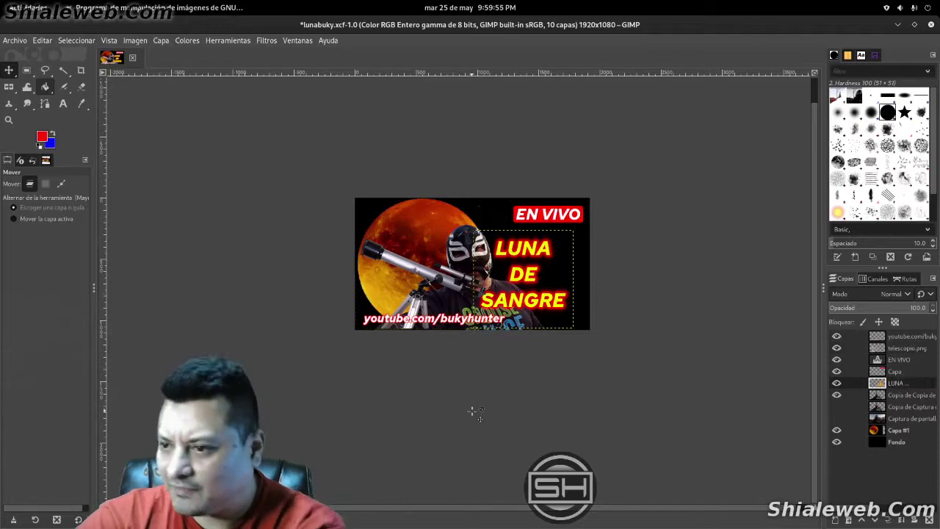
key(Right)
key(Right)
key(Right)
key(Right)
key(Right)
key(Right)
key(Right)
key(Right)
key(Right)
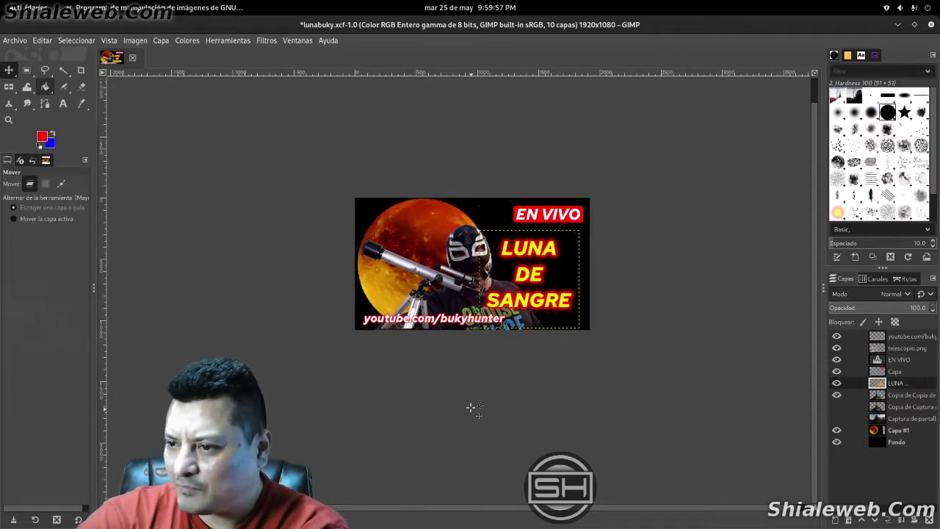
key(Right)
key(Right)
key(Right)
key(Right)
key(Right)
key(Right)
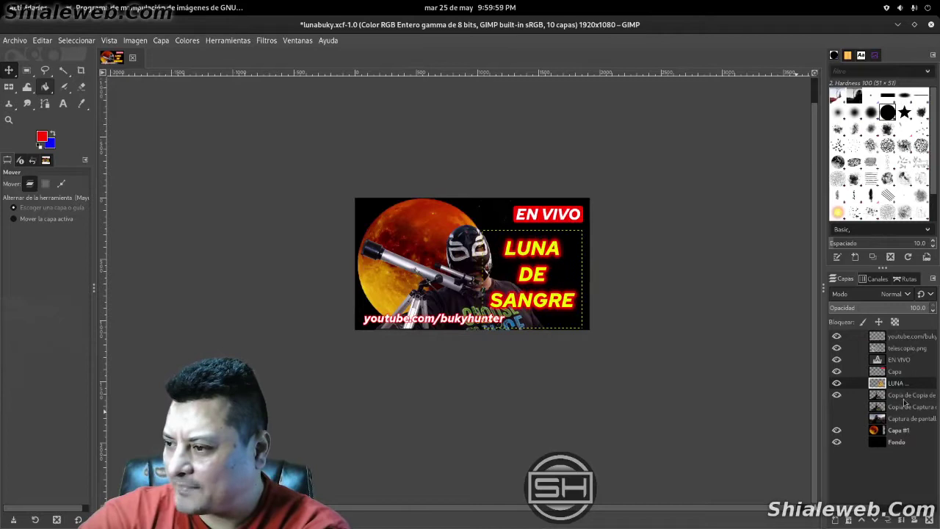
click(906, 396)
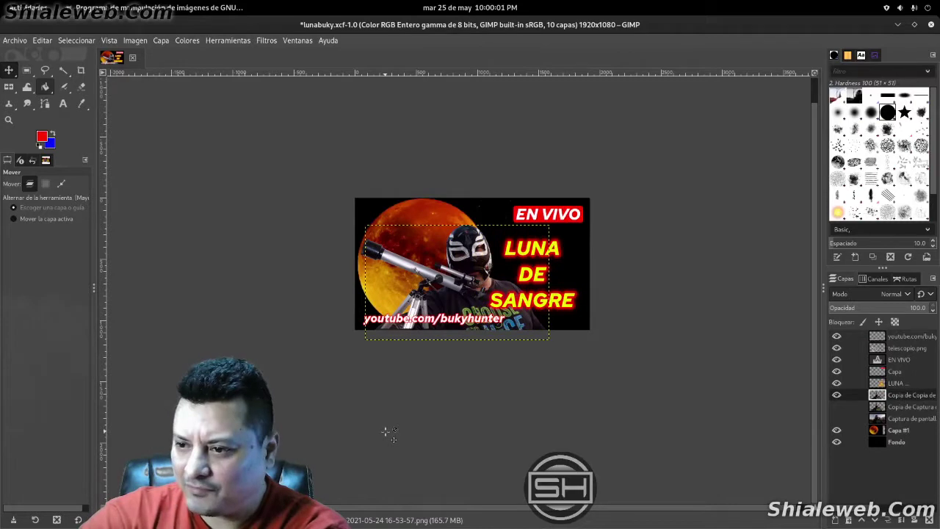
key(Right)
key(Right)
key(Right)
key(Right)
key(Right)
key(Right)
key(Right)
key(Right)
key(Right)
key(Right)
key(Right)
key(Right)
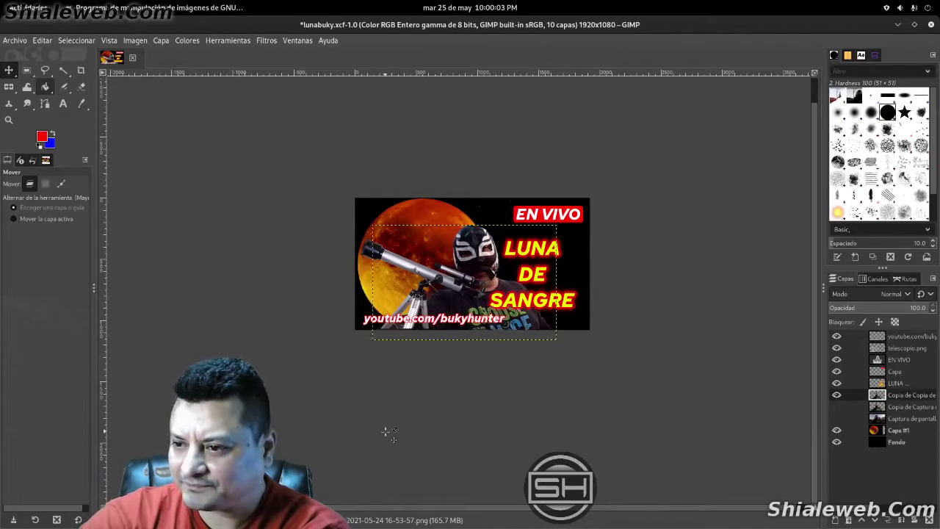
key(Right)
key(Right)
key(Right)
key(Right)
key(Right)
key(Right)
key(Right)
key(Right)
key(Right)
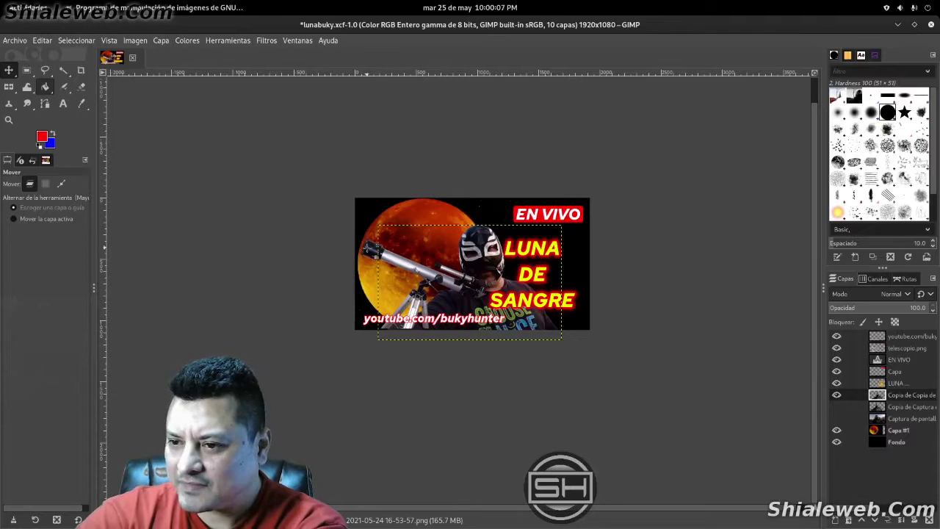
click(909, 348)
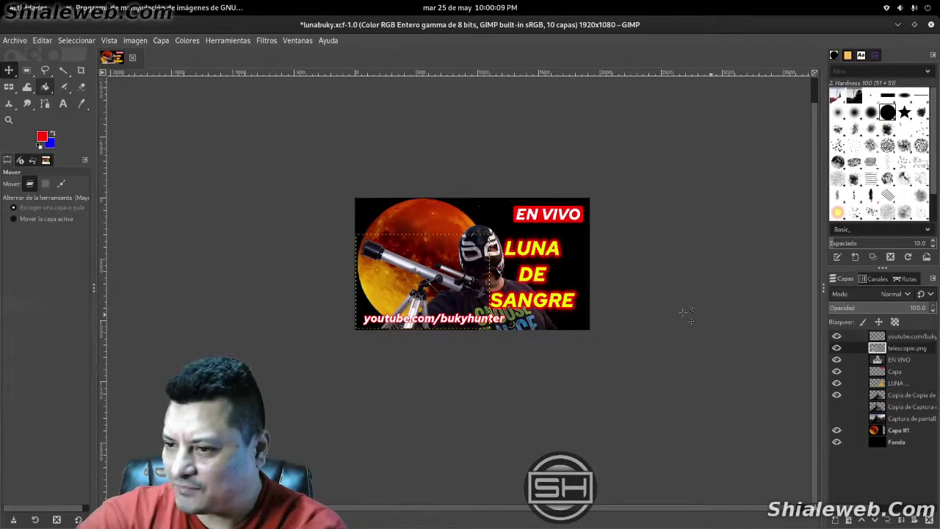
key(shift+t)
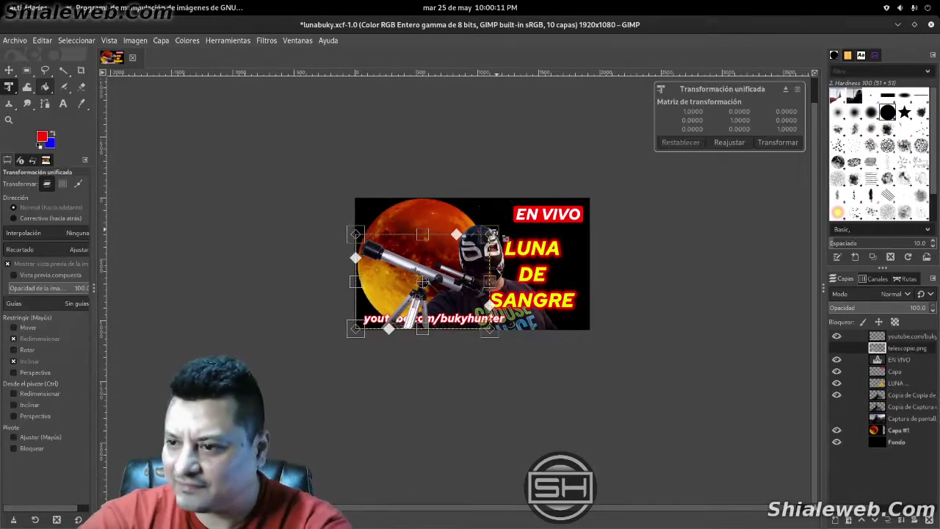
Shrink the telescope to about 88% and nudge the masked man four steps left
drag(504, 236, 485, 248)
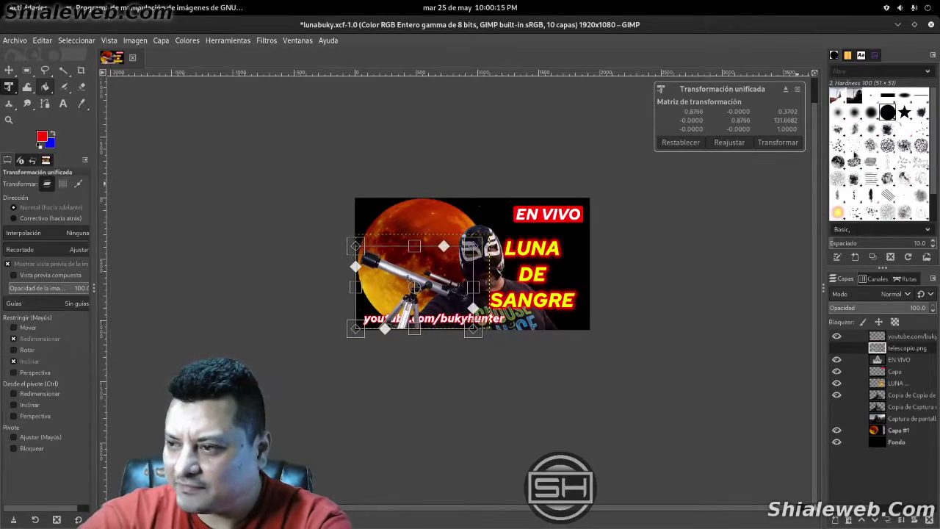
click(792, 143)
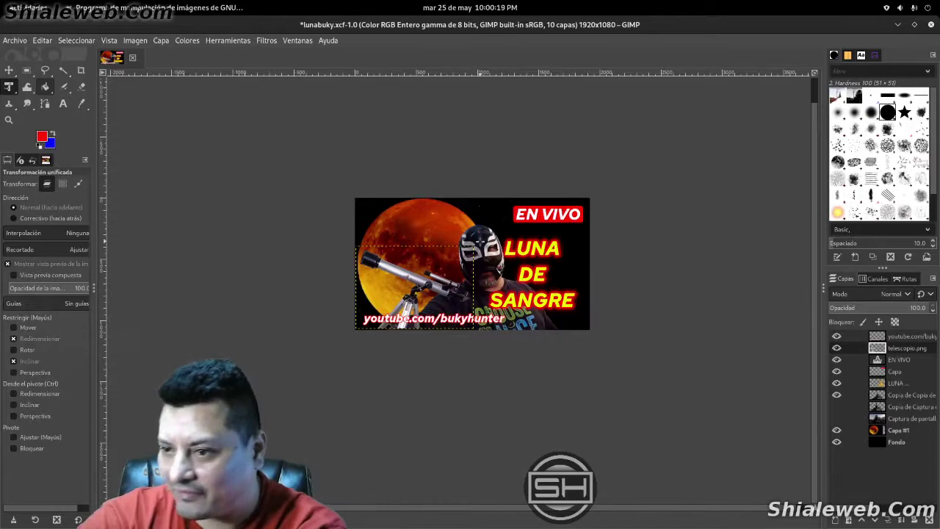
click(911, 395)
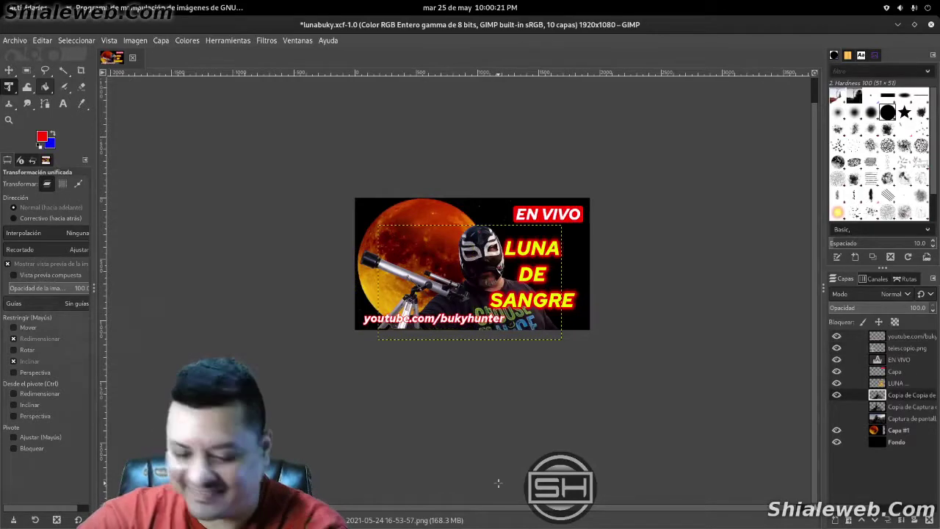
key(m)
key(Left)
key(Left)
key(Left)
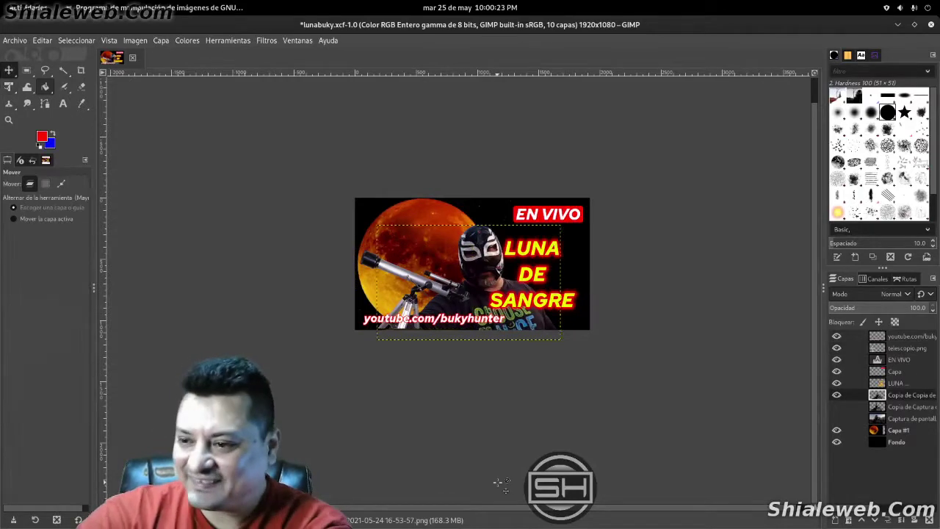
key(Left)
key(Left)
key(Left)
key(Left)
key(Left)
key(Left)
key(Left)
key(Left)
key(Left)
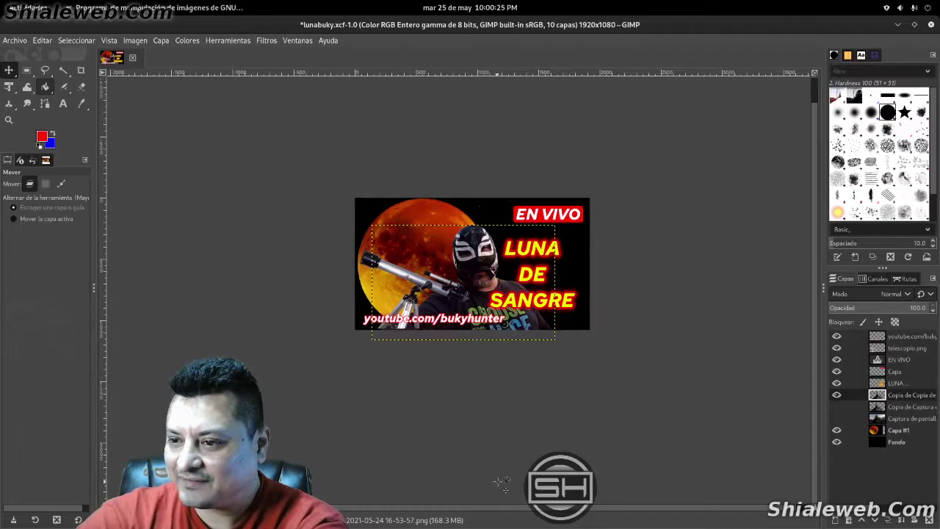
key(Left)
key(Left)
key(Left)
key(Left)
key(Left)
key(Left)
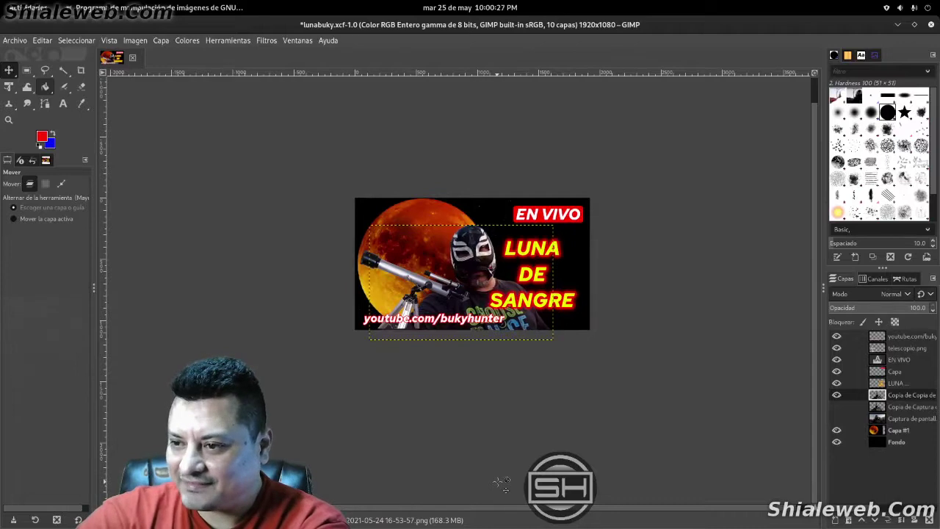
key(Left)
key(Left)
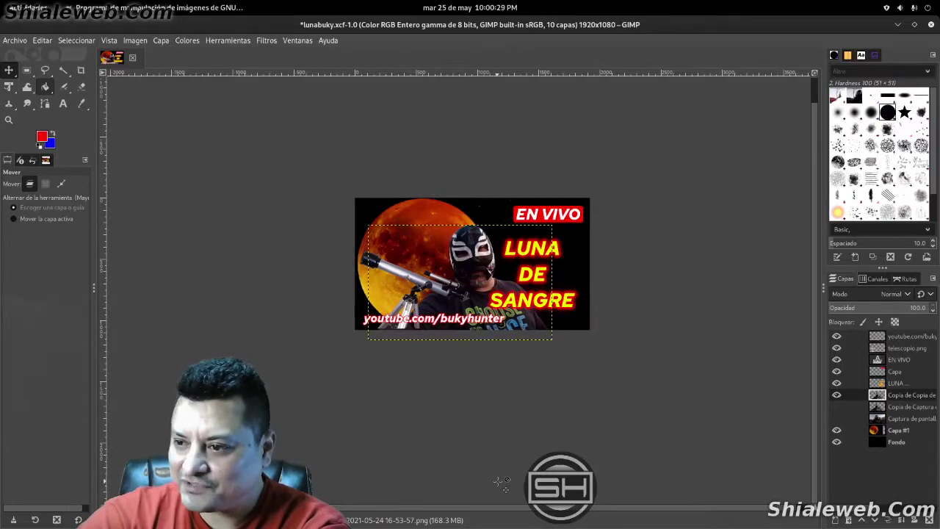
Nudge the LUNA DE SANGRE text two steps left
click(897, 384)
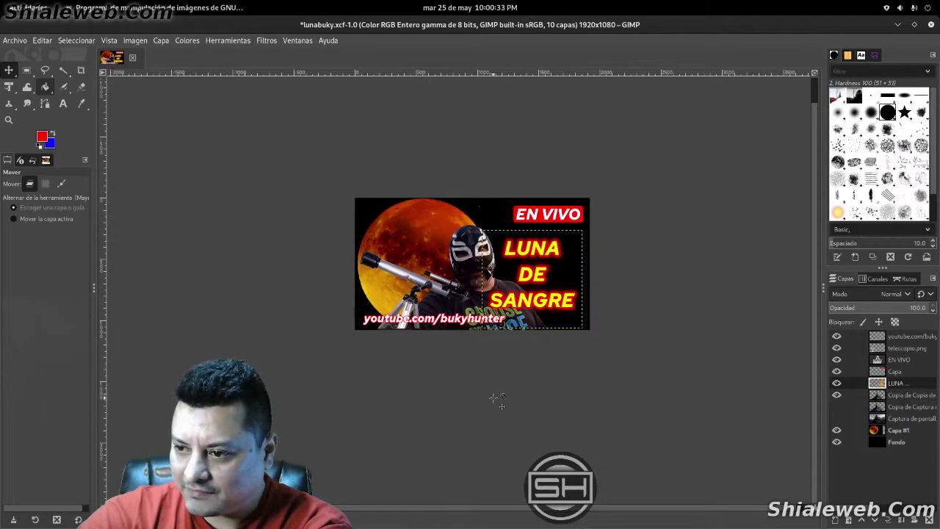
key(Left)
key(Left)
key(Left)
key(Left)
key(Left)
key(Left)
key(Left)
key(Left)
key(Left)
key(Left)
key(Left)
key(Left)
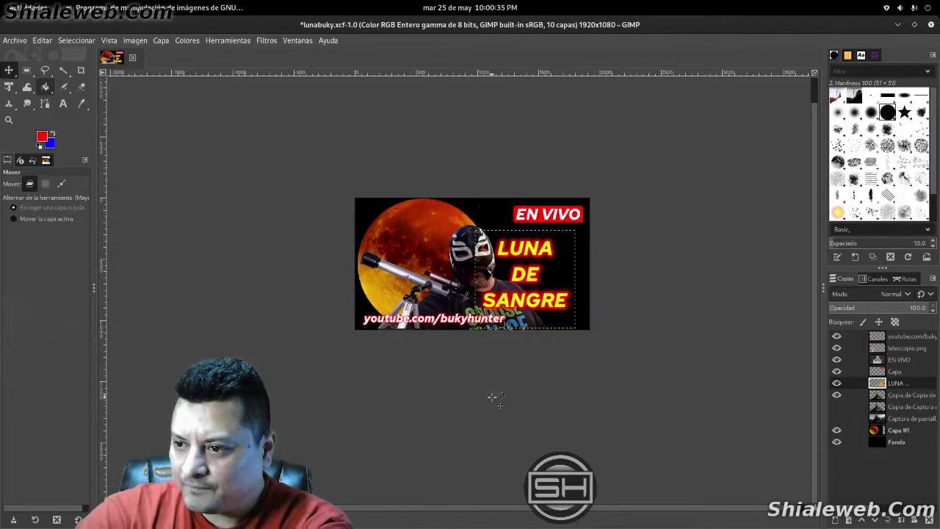
key(Left)
key(Left)
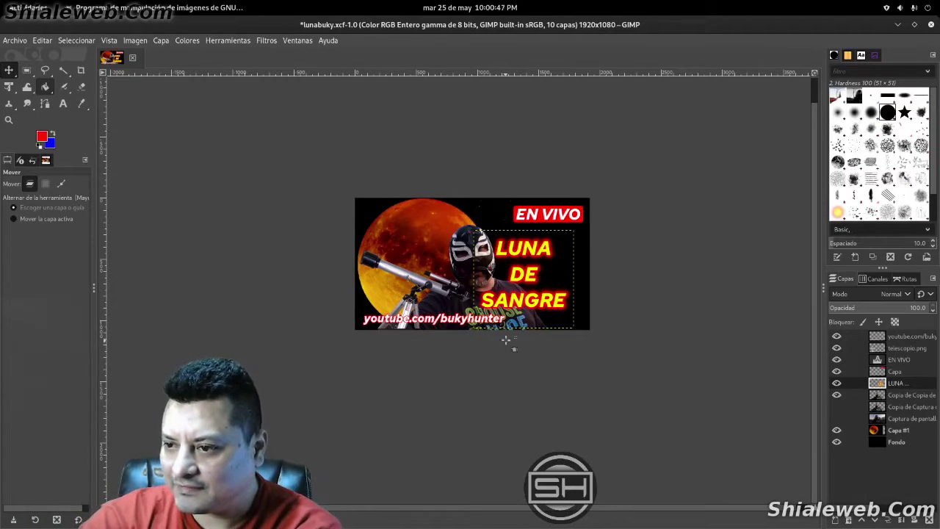
Brighten the masked man layer with Curves, lifting input 126 to output 222
click(909, 397)
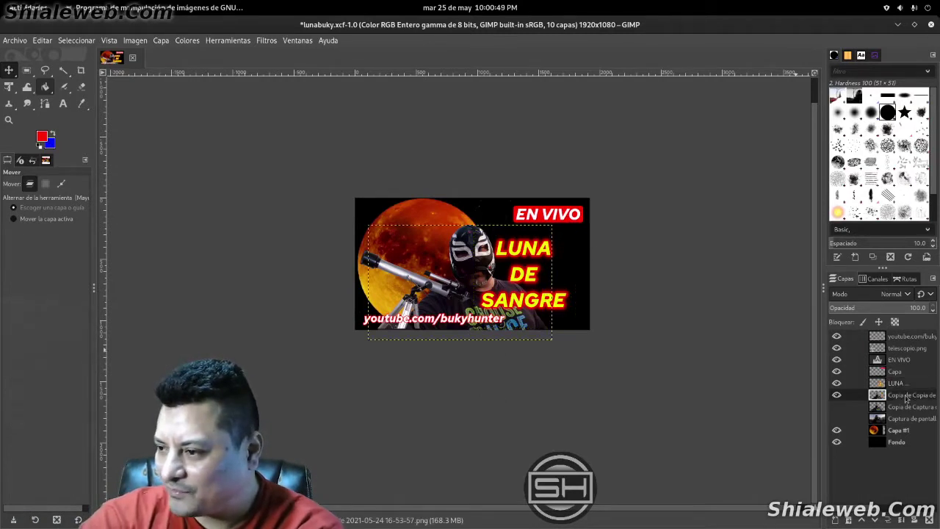
click(161, 41)
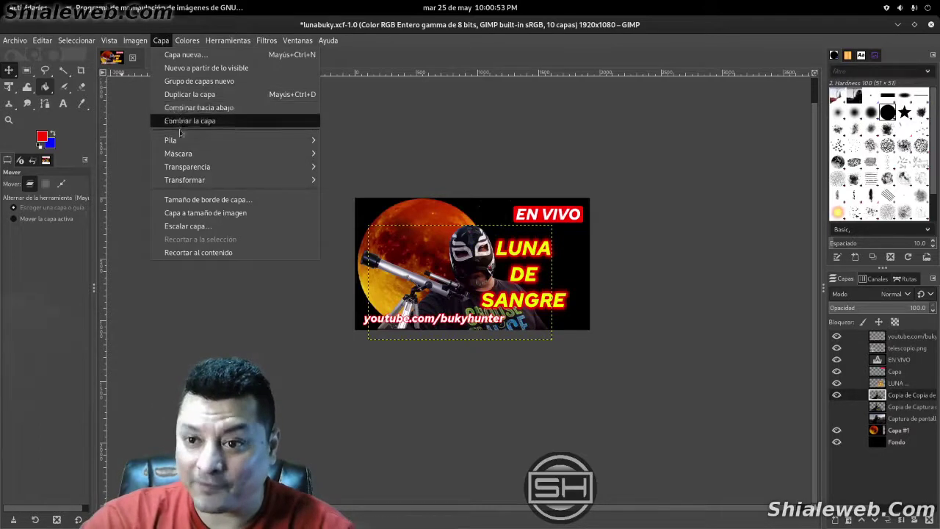
click(218, 174)
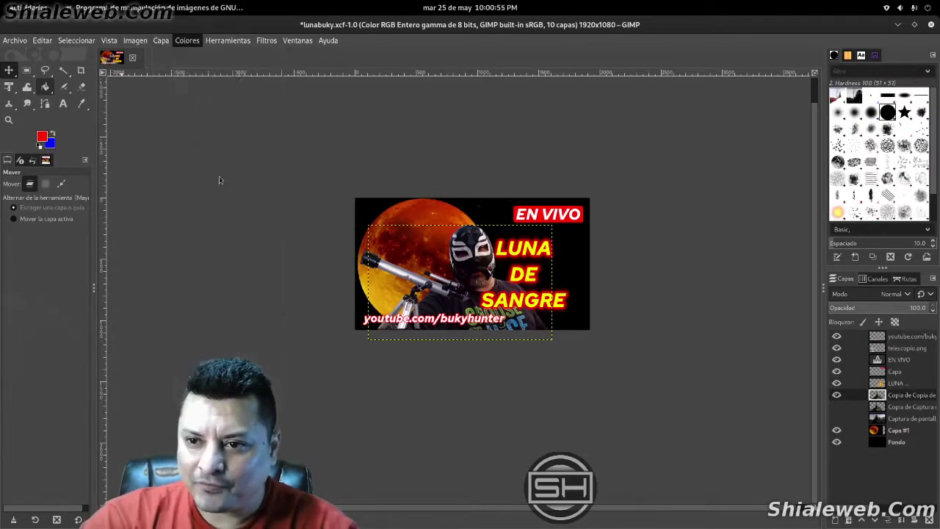
drag(203, 175, 204, 143)
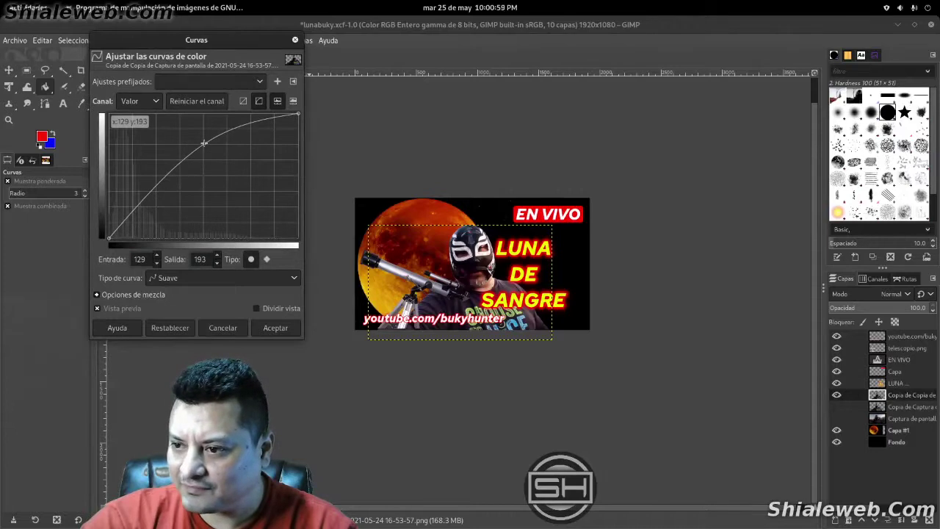
drag(205, 143, 202, 129)
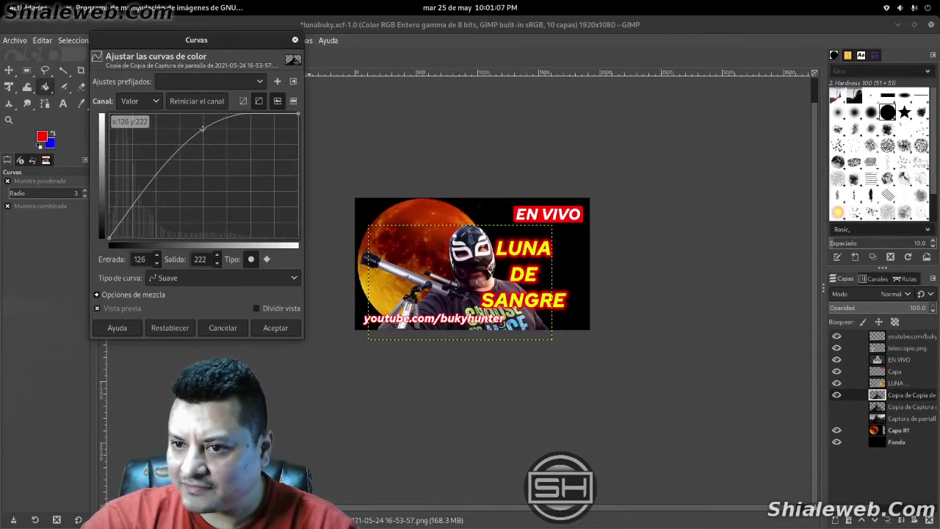
click(276, 327)
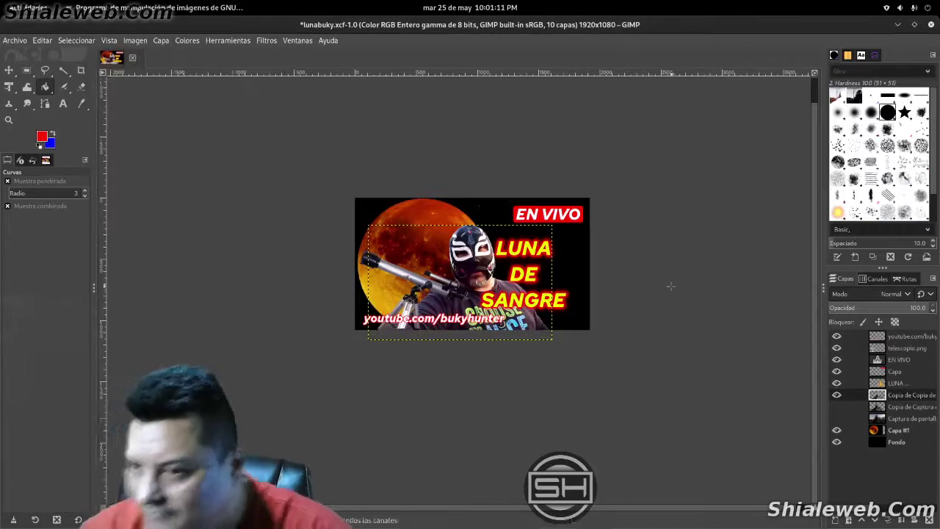
Zoom in to inspect the whole thumbnail, then make the Fondo layer active
ctrl+scroll(668, 283, up, 3)
scroll(609, 285, left, 3)
scroll(610, 285, right, 1)
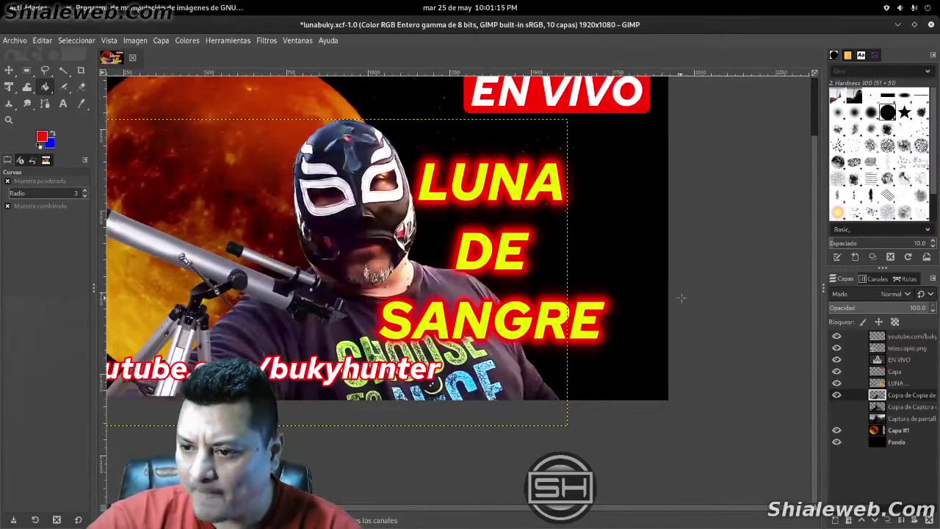
ctrl+scroll(681, 297, up, 1)
ctrl+scroll(681, 296, up, 1)
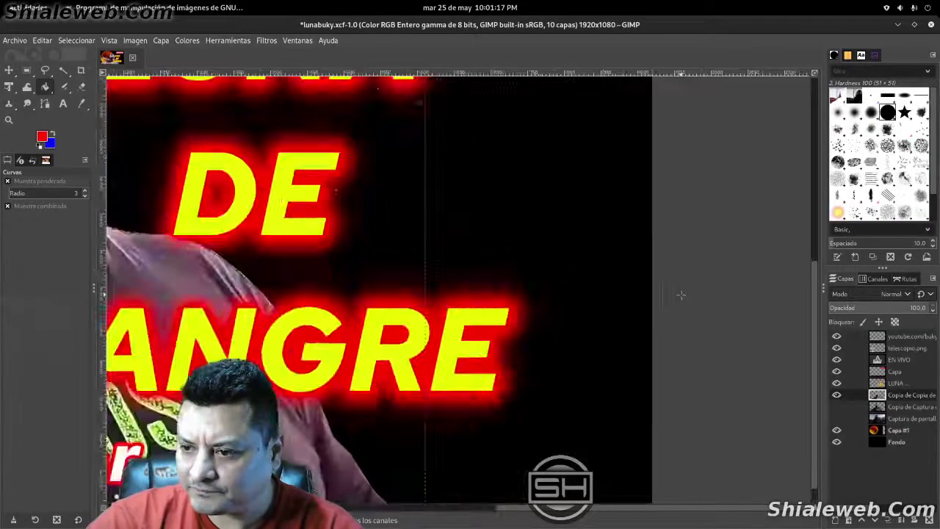
ctrl+scroll(680, 295, down, 1)
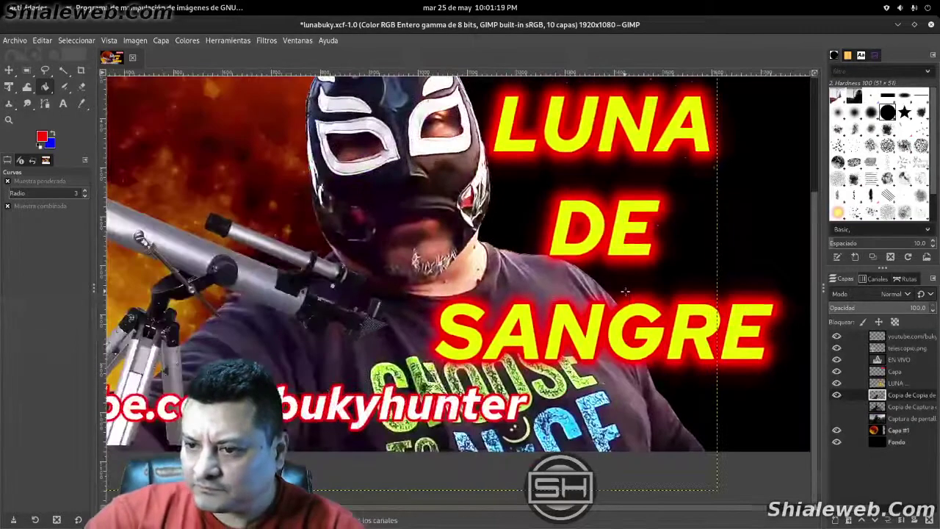
ctrl+scroll(680, 295, down, 5)
ctrl+scroll(468, 302, up, 5)
ctrl+scroll(469, 302, down, 1)
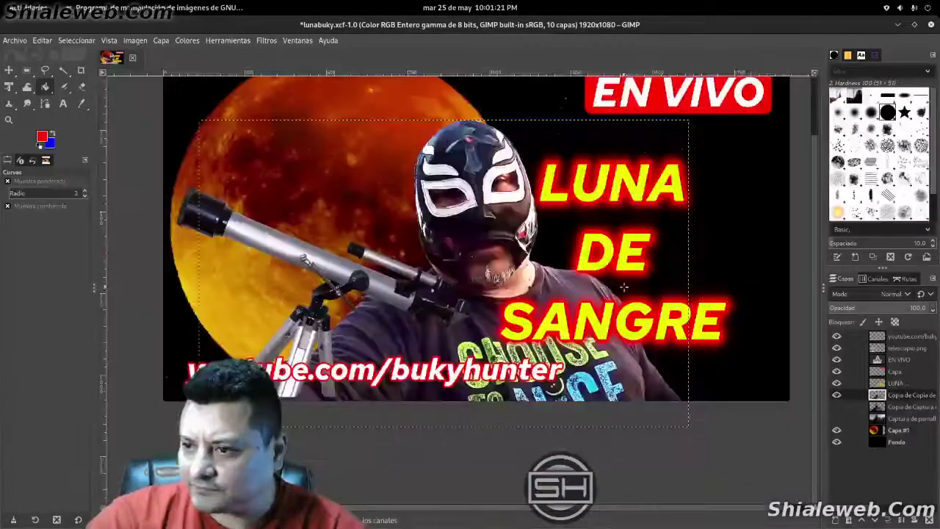
ctrl+scroll(469, 302, down, 1)
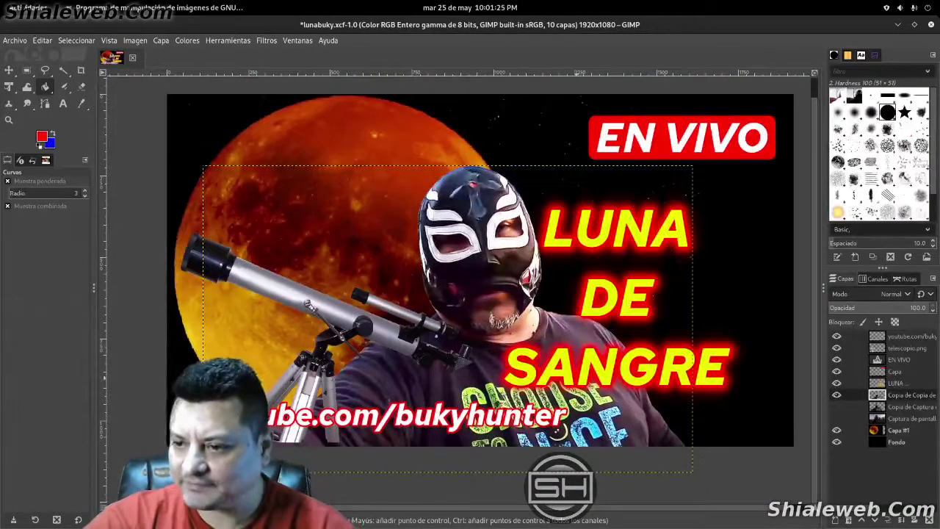
click(887, 443)
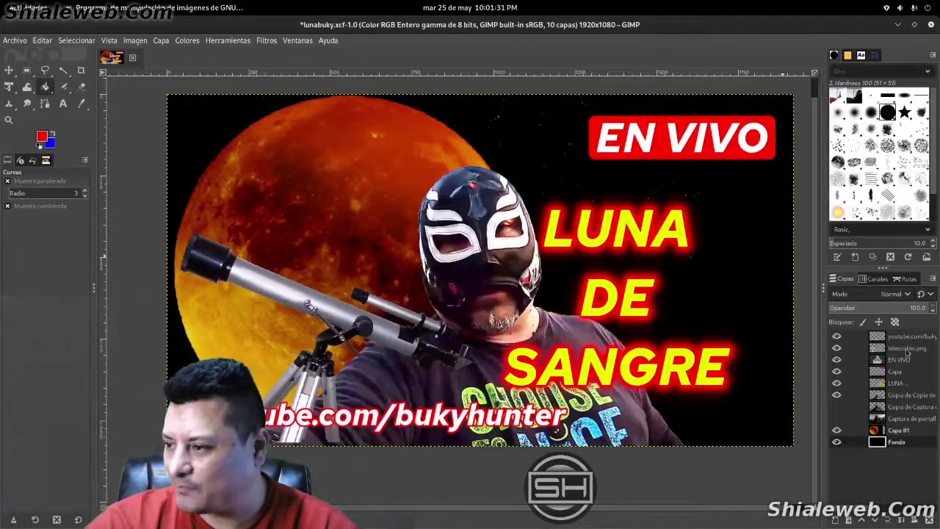
Add a centred drop shadow (X/Y 0, opacity 2, grow radius 4) to the youtube.com/bukyhunter text
click(906, 341)
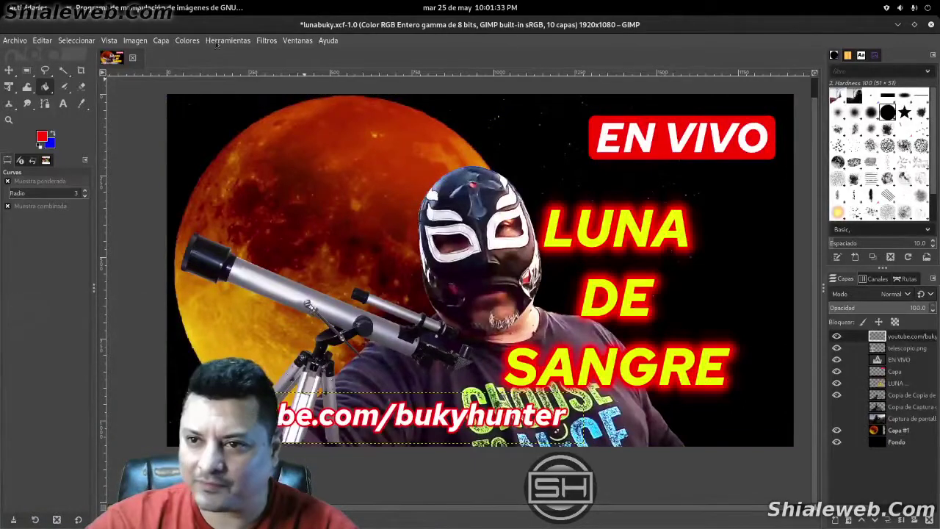
click(260, 41)
mouse_move(289, 153)
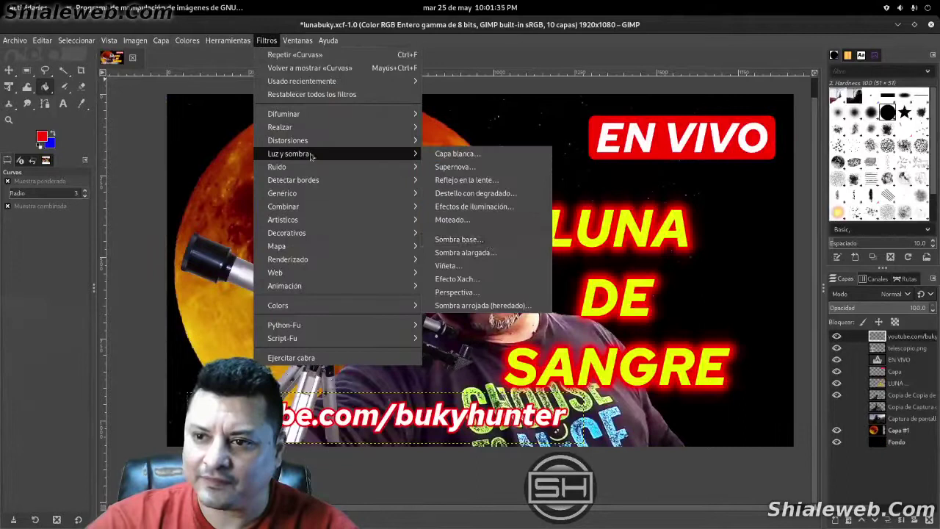
click(490, 241)
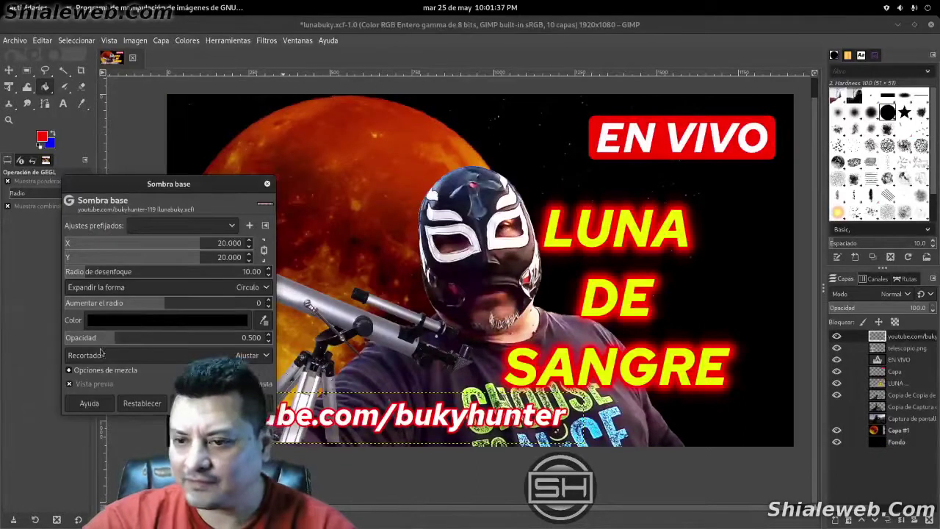
text(2)
key(Return)
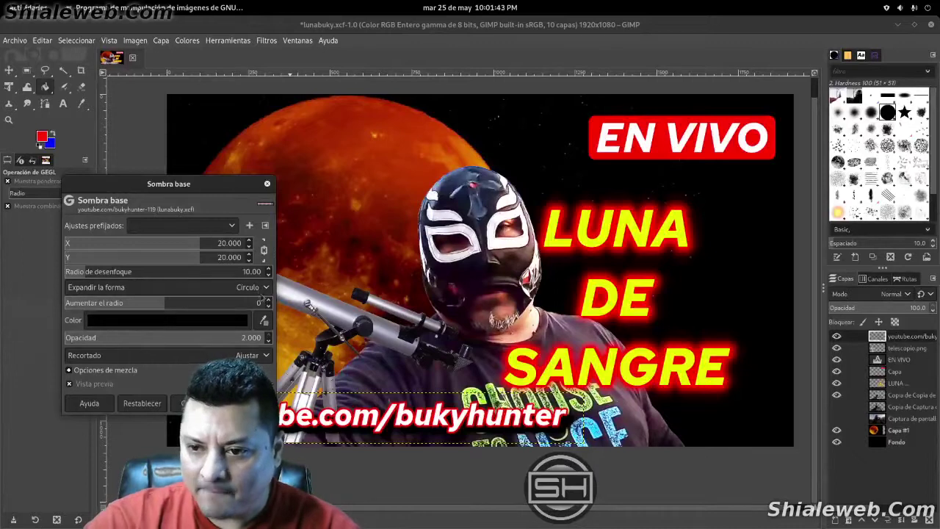
drag(218, 251, 408, 260)
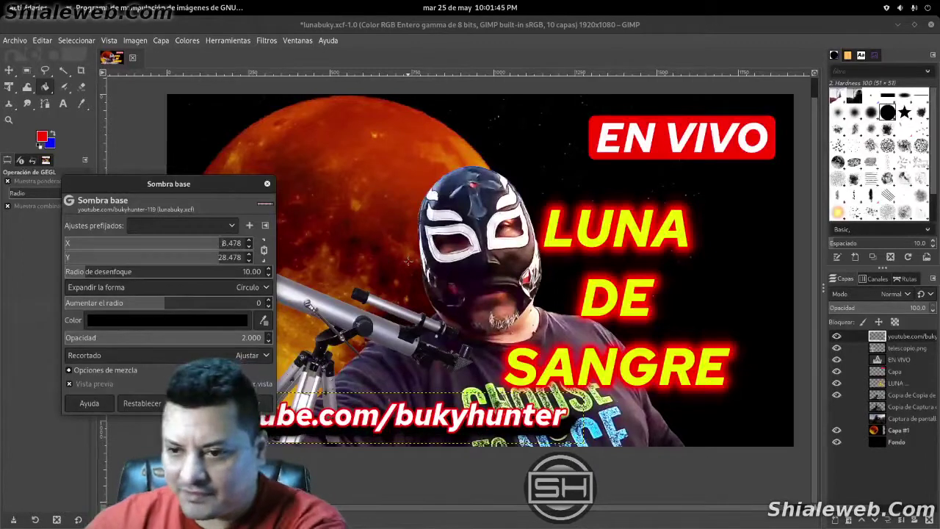
text(0)
key(Return)
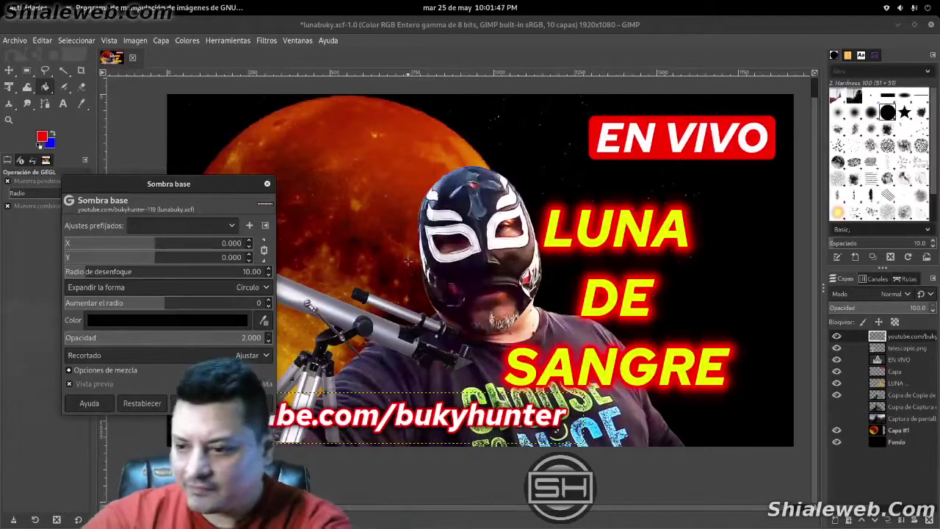
click(268, 299)
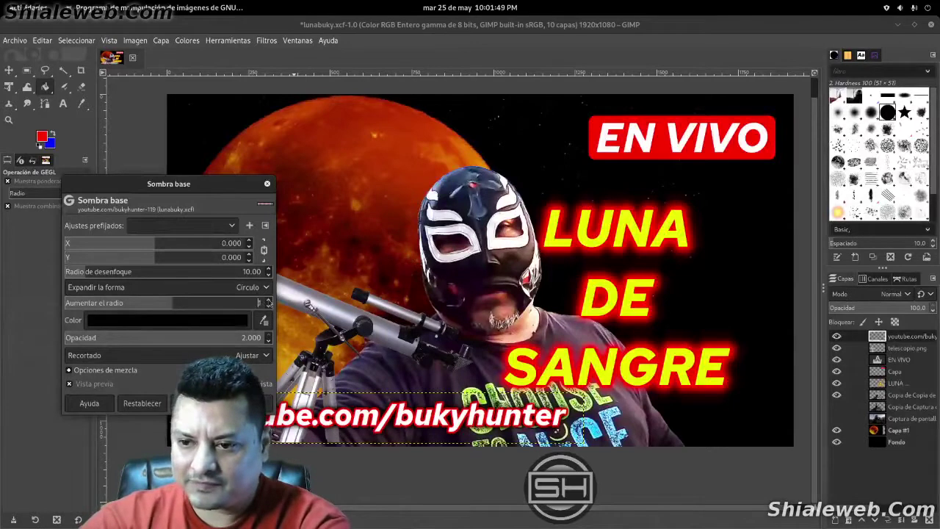
click(268, 300)
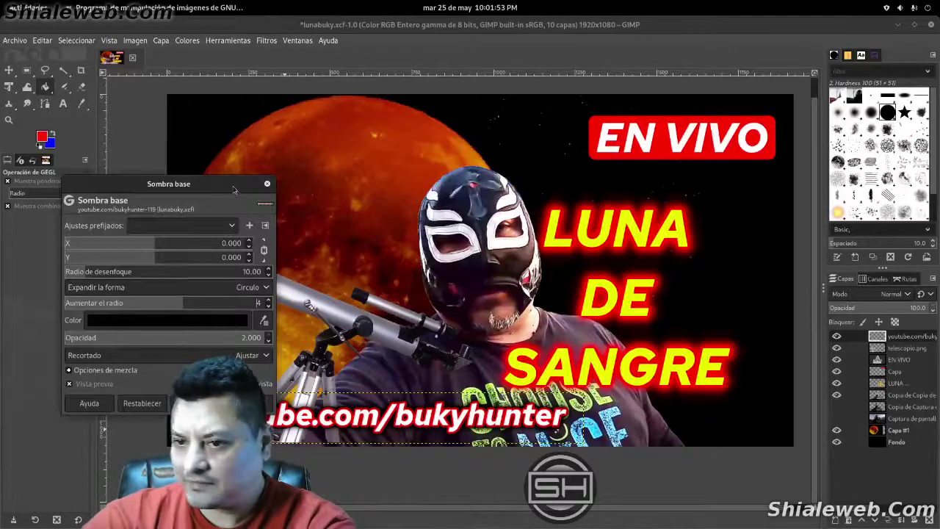
drag(233, 190, 250, 122)
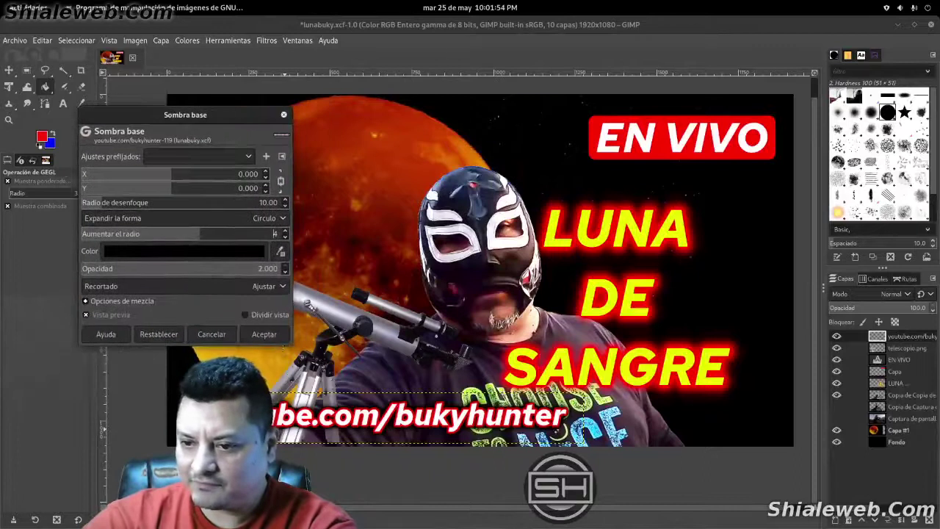
click(264, 335)
click(898, 442)
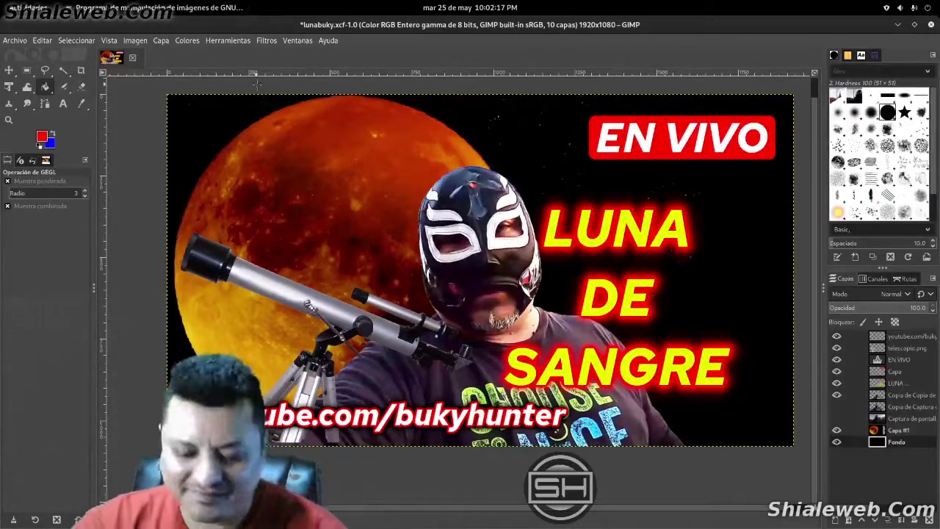
Save the lunabuky project and begin exporting it into the Escritorio folder
key(ctrl+s)
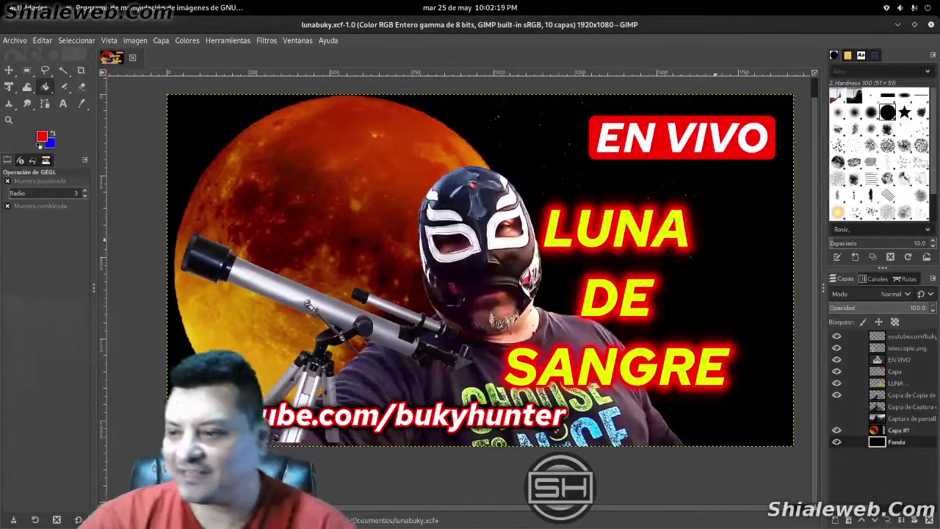
click(13, 41)
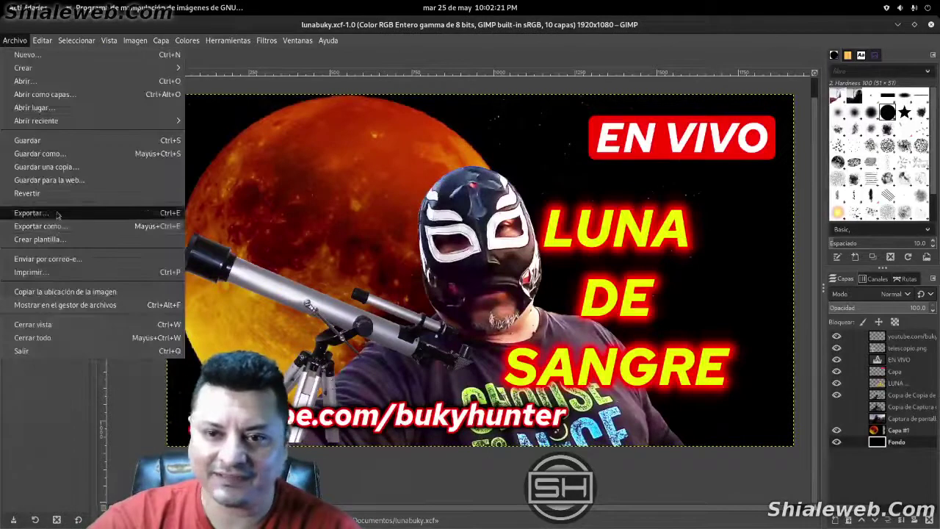
click(60, 224)
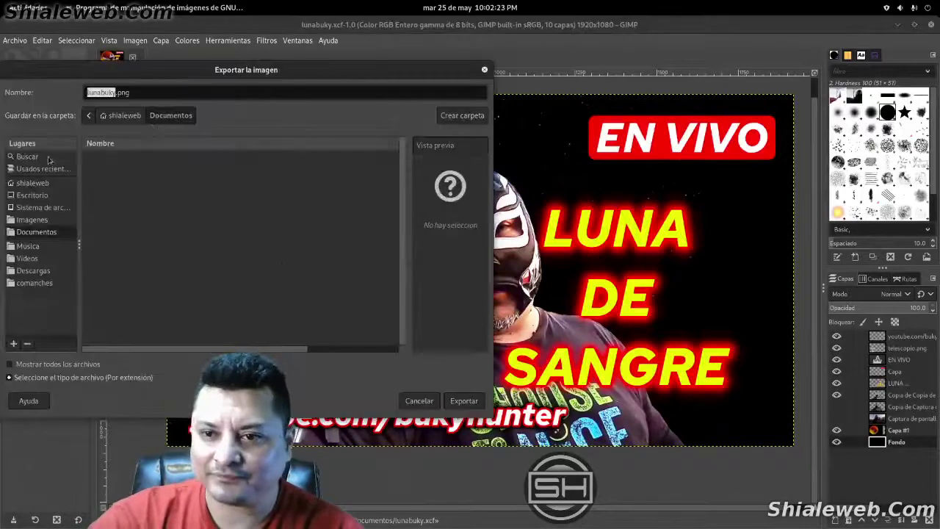
click(33, 196)
drag(225, 71, 527, 84)
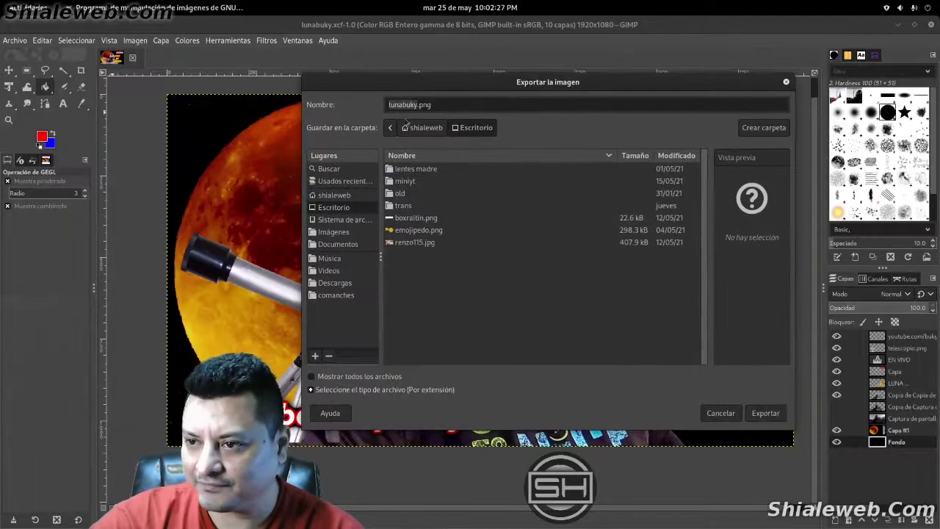
Export as lunabuky.jpg at quality 90 with the comment shialeweb.com
click(429, 106)
key(BackSpace)
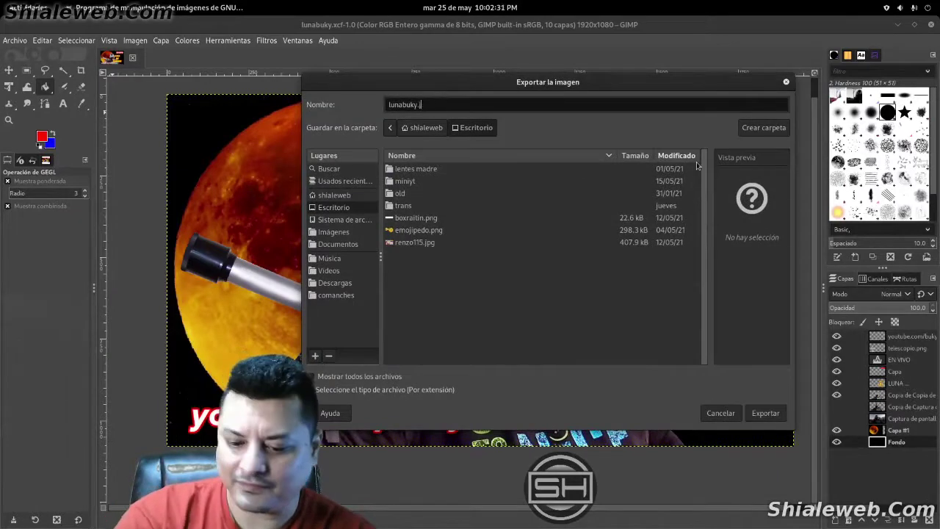
text(jpg)
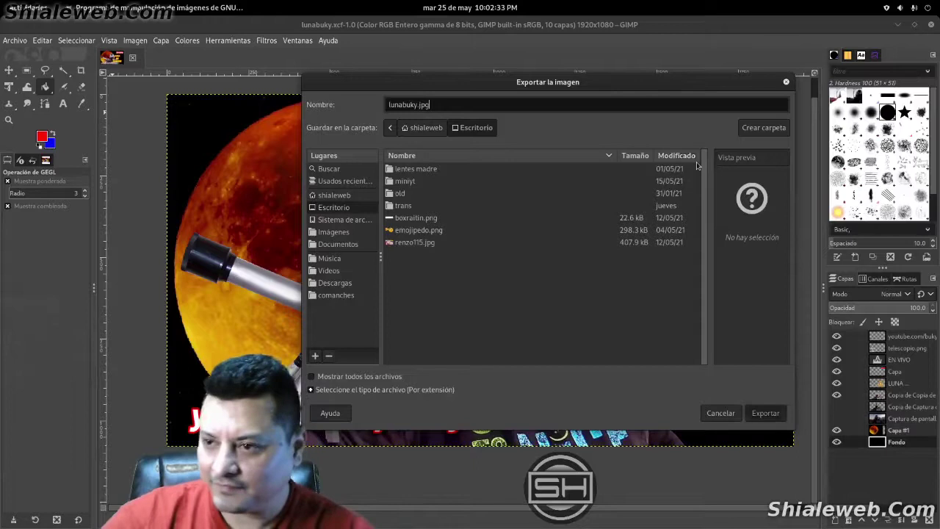
key(Return)
triple_click(529, 282)
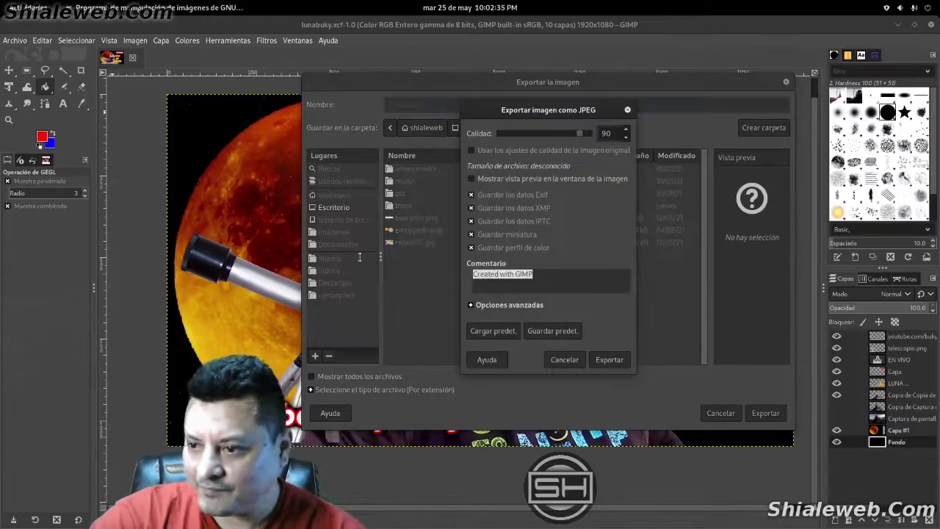
text(shialeweb)
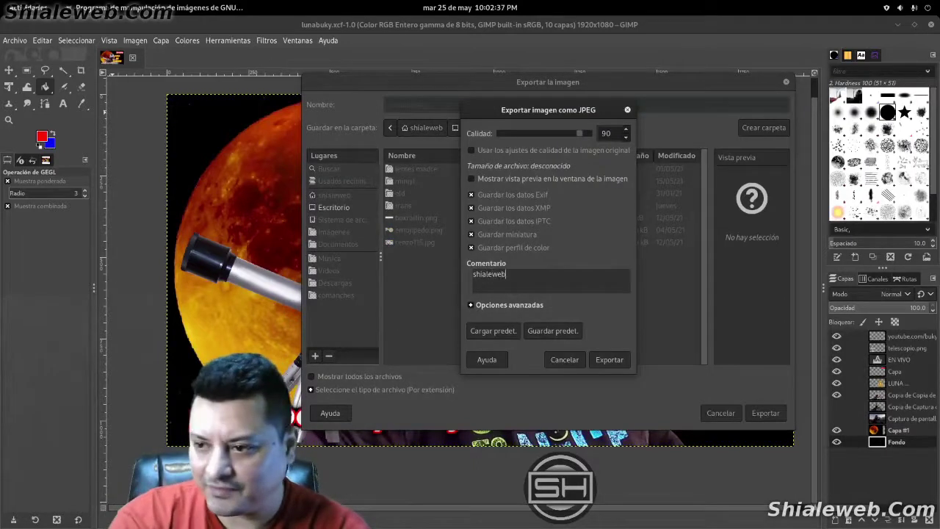
text(.com)
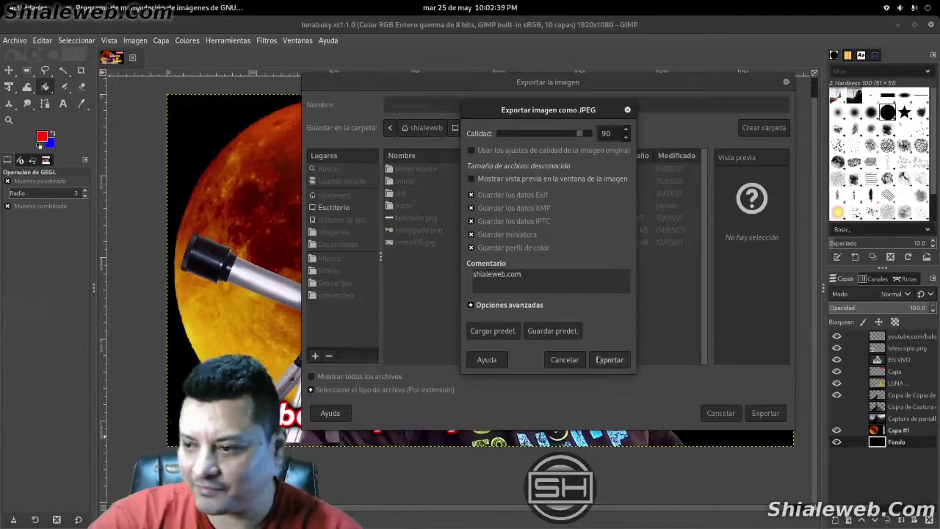
click(608, 360)
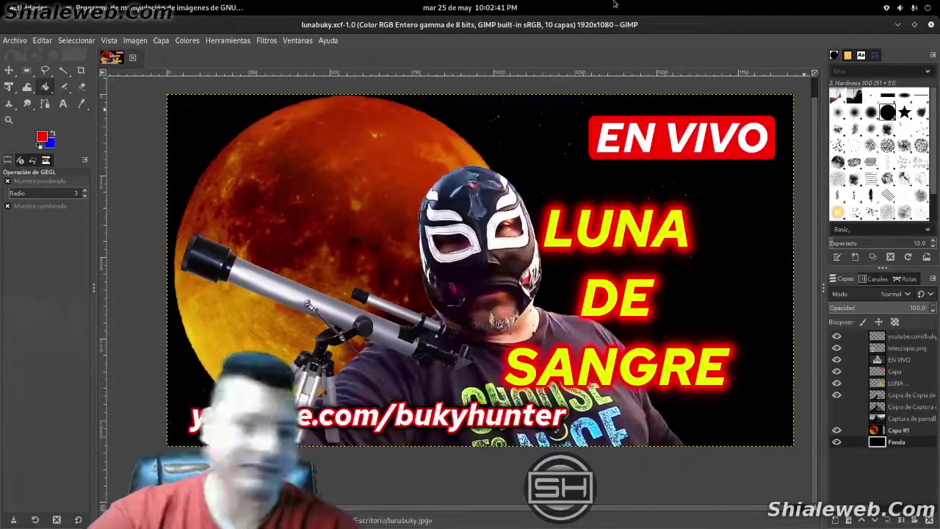